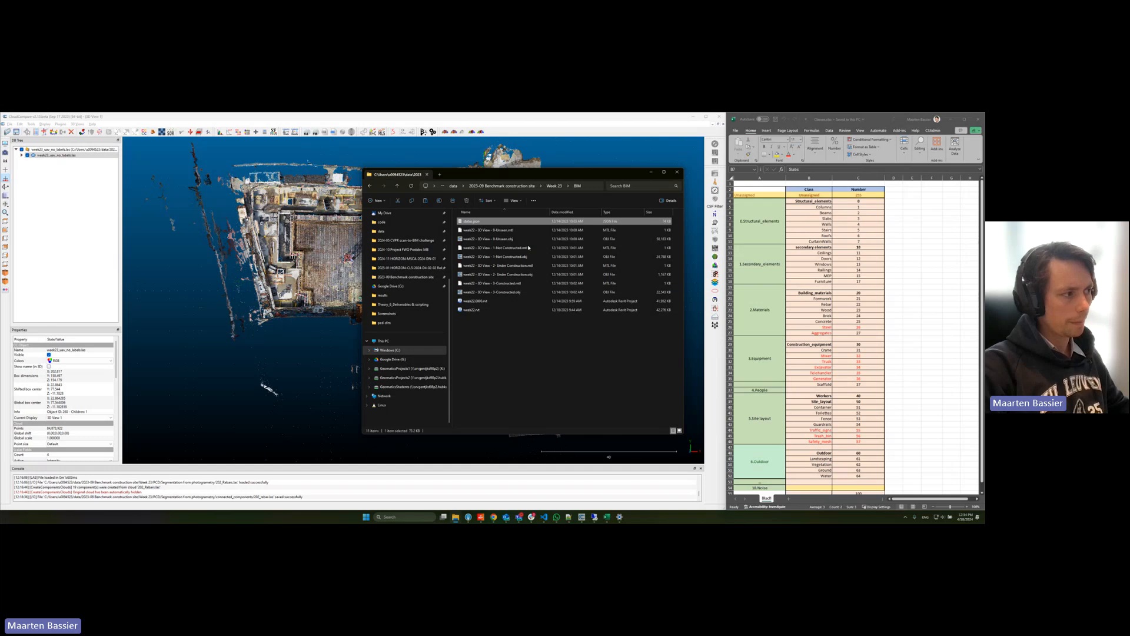
# Step: Look over the 3-Constructed OBJ, the status JSON and the week22 Revit project in the BIM folder
pyautogui.click(506, 292)
pyautogui.click(505, 290)
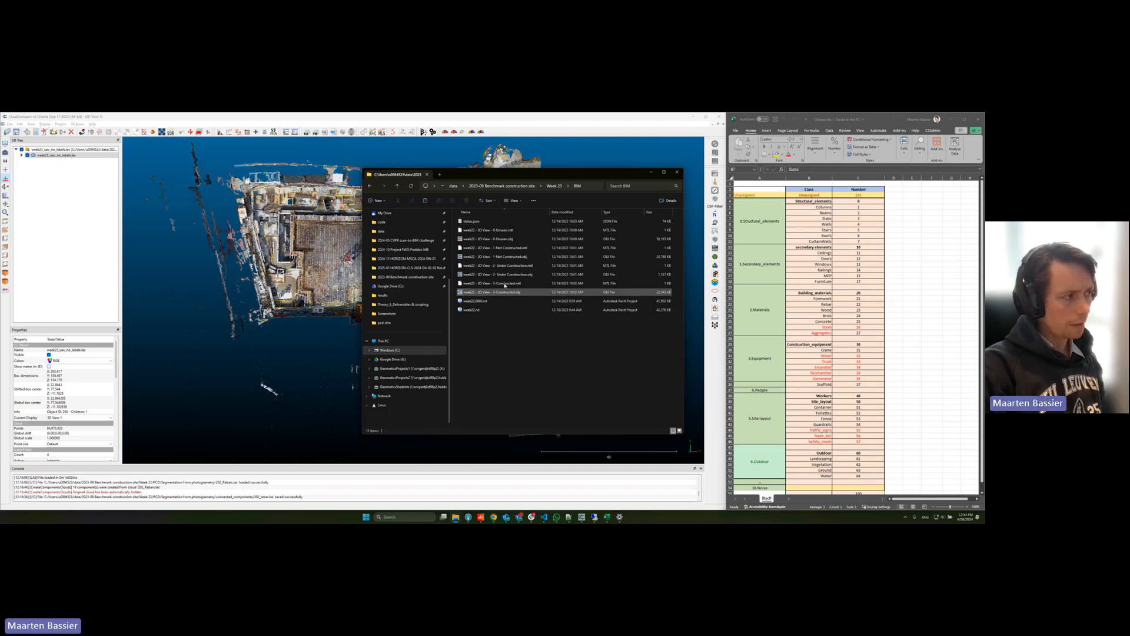
pyautogui.click(492, 222)
pyautogui.click(499, 311)
pyautogui.click(498, 312)
# Step: Open the UAV point cloud folder under PCD in Week 22 and select week22_uav_no_labels.las
pyautogui.click(556, 187)
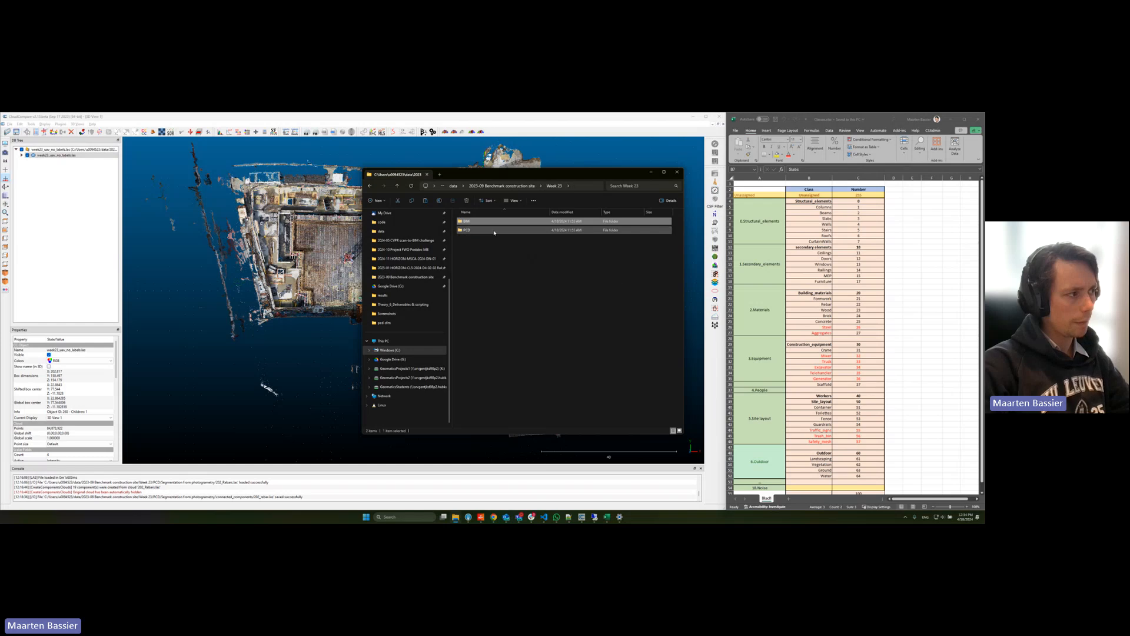
pyautogui.doubleClick(491, 230)
pyautogui.doubleClick(492, 220)
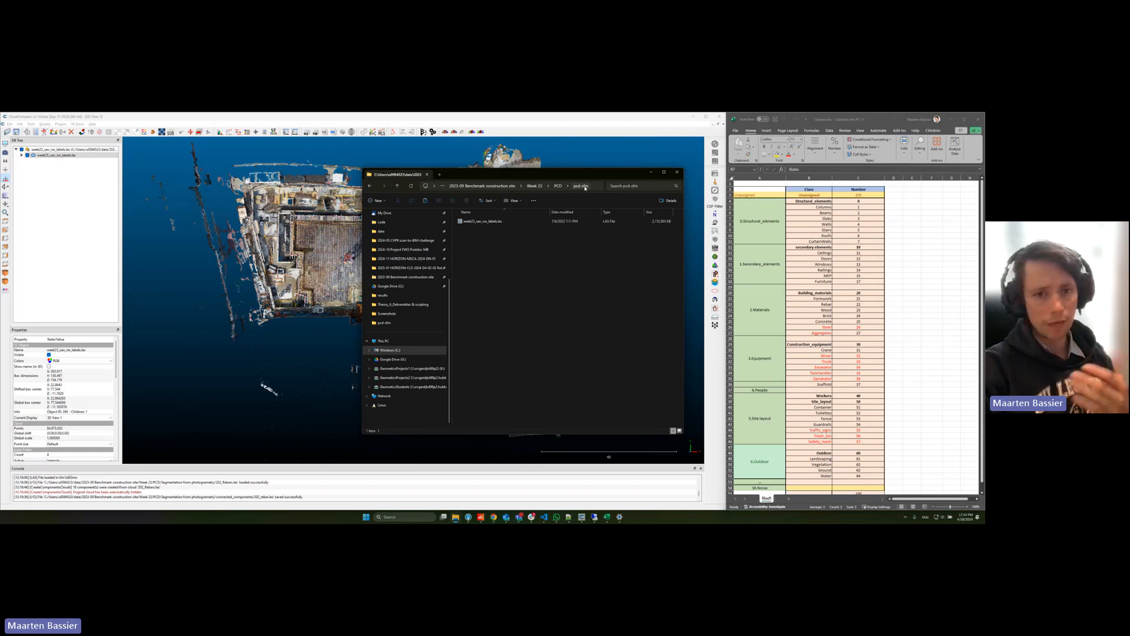
pyautogui.click(484, 221)
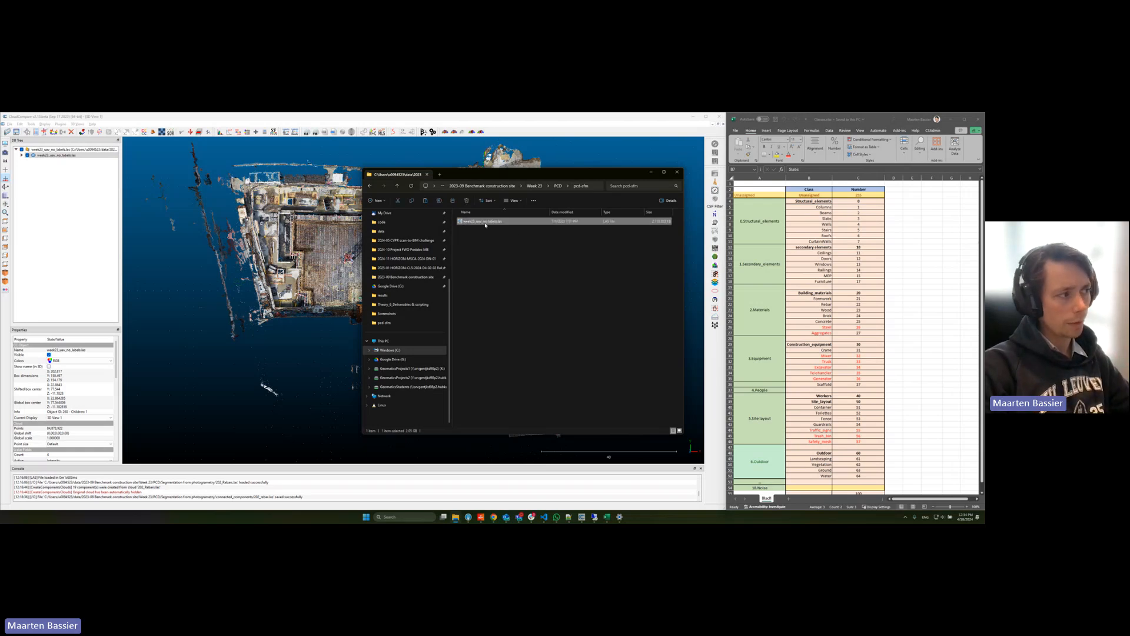
pyautogui.click(489, 248)
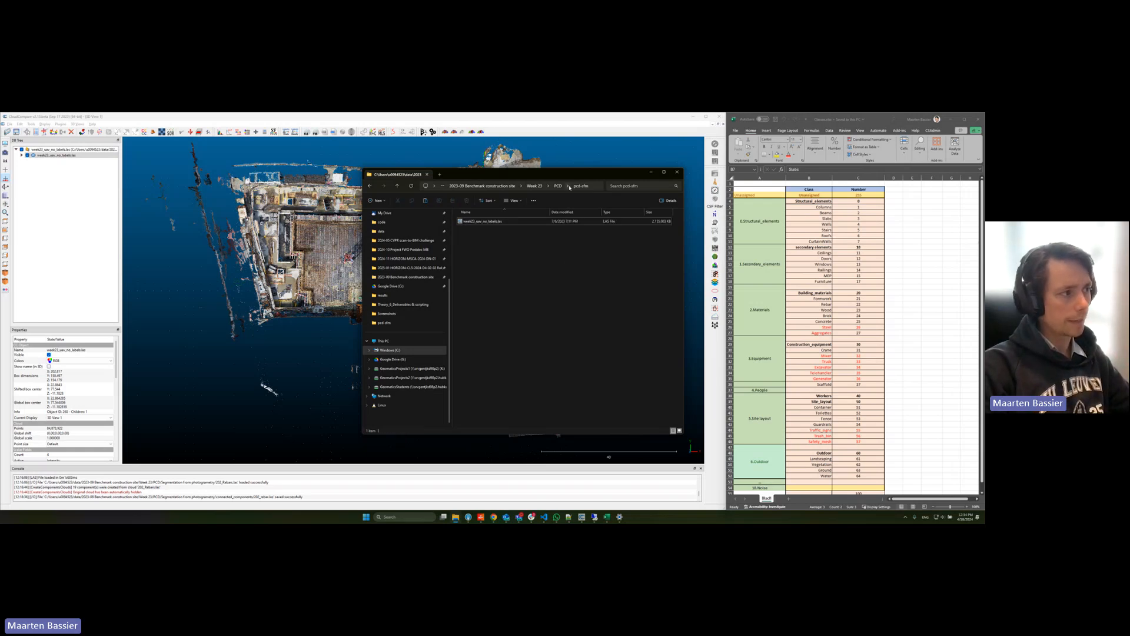
pyautogui.click(561, 220)
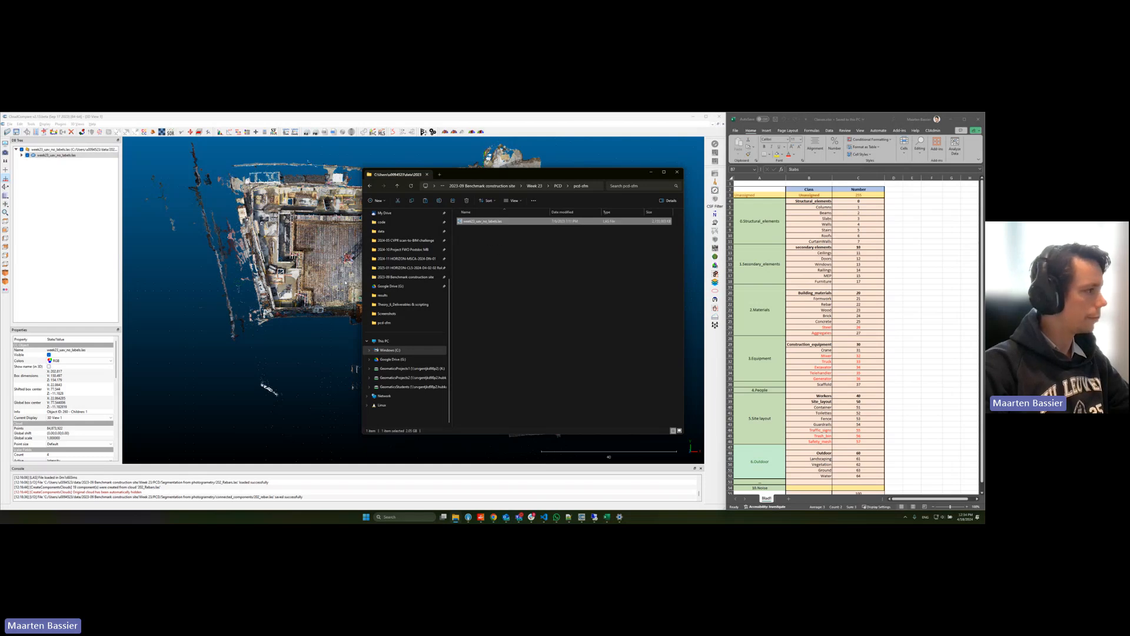
# Step: Return to the Benchmark construction site folder and look at its classes JSON and Excel files
pyautogui.click(558, 186)
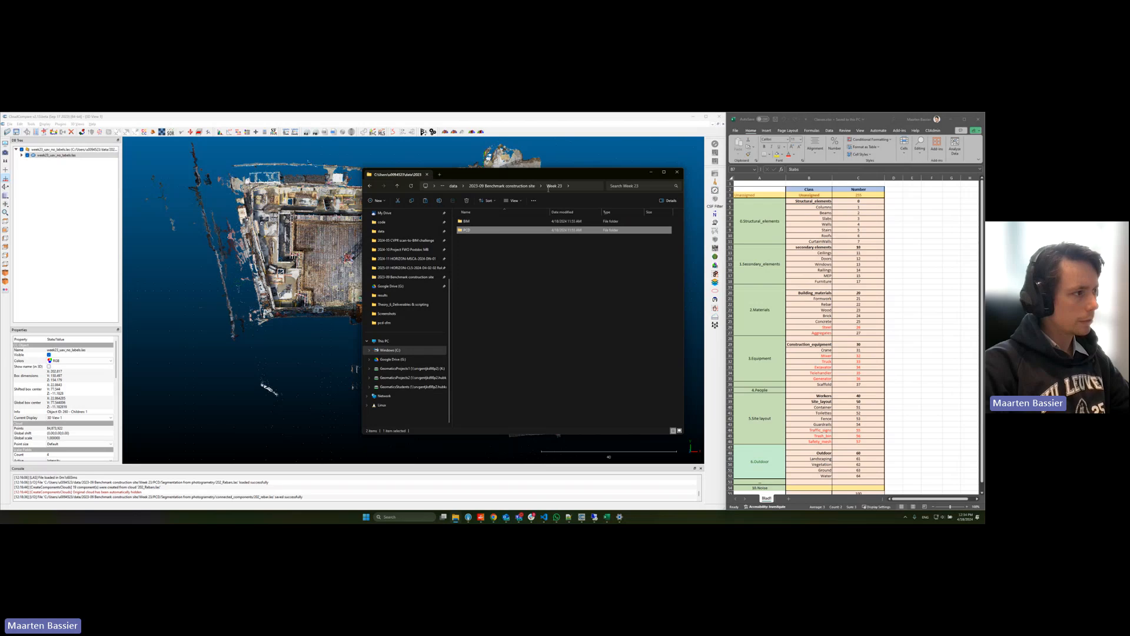
pyautogui.click(502, 186)
pyautogui.click(492, 231)
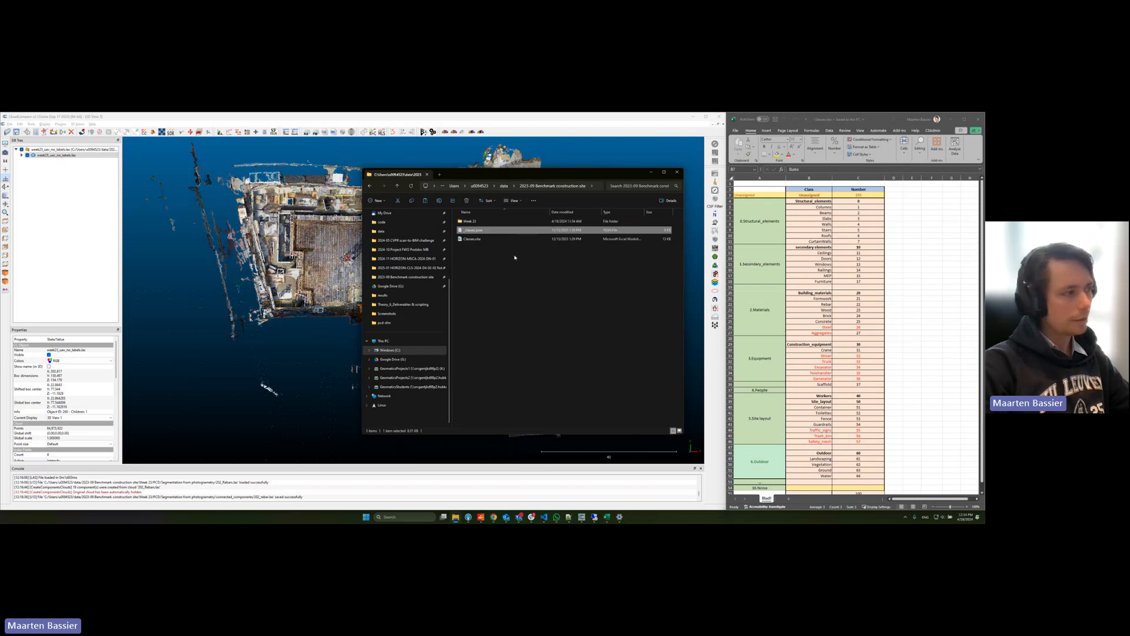
pyautogui.press('Down')
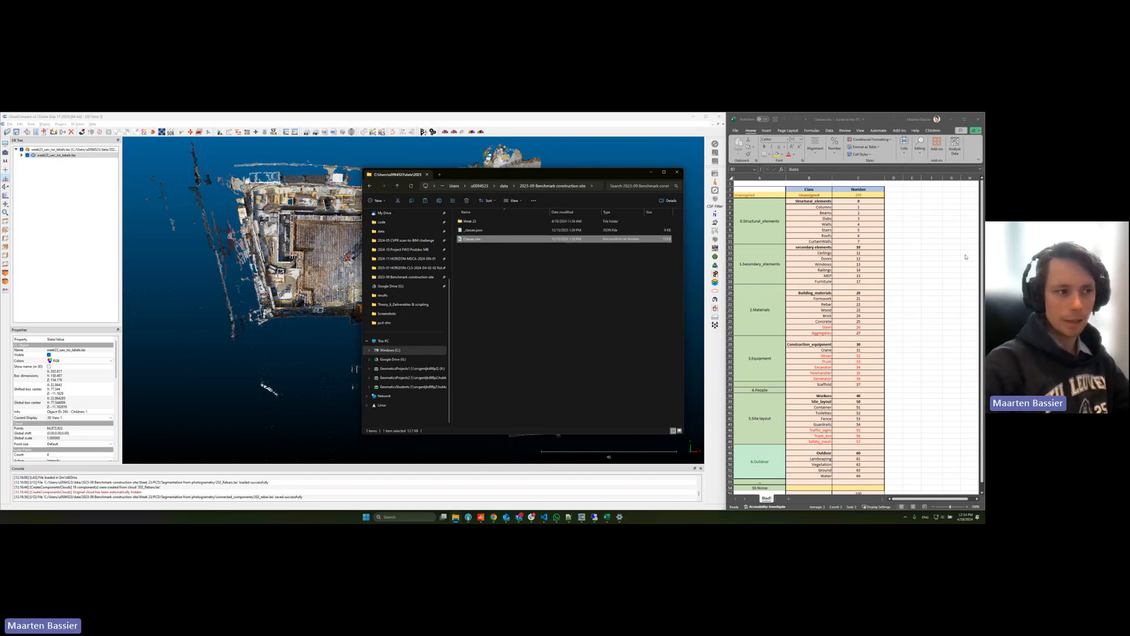
# Step: Examine the class names and numbers in the classes spreadsheet, from Unassigned through the Outdoor group
pyautogui.moveTo(809, 195); pyautogui.dragTo(858, 471)
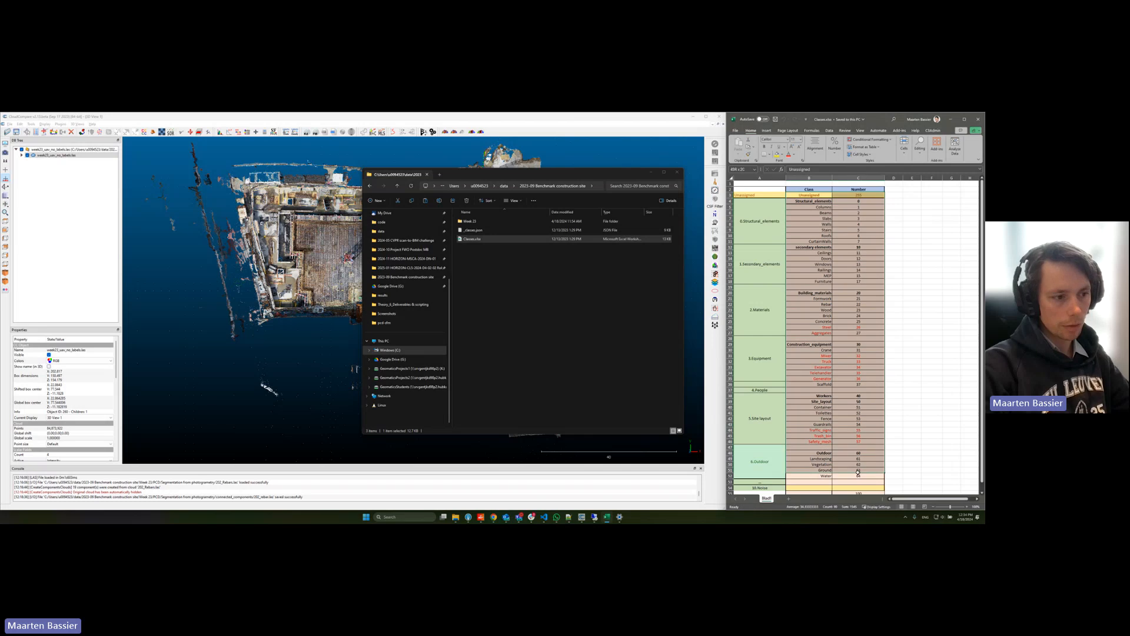
pyautogui.click(897, 384)
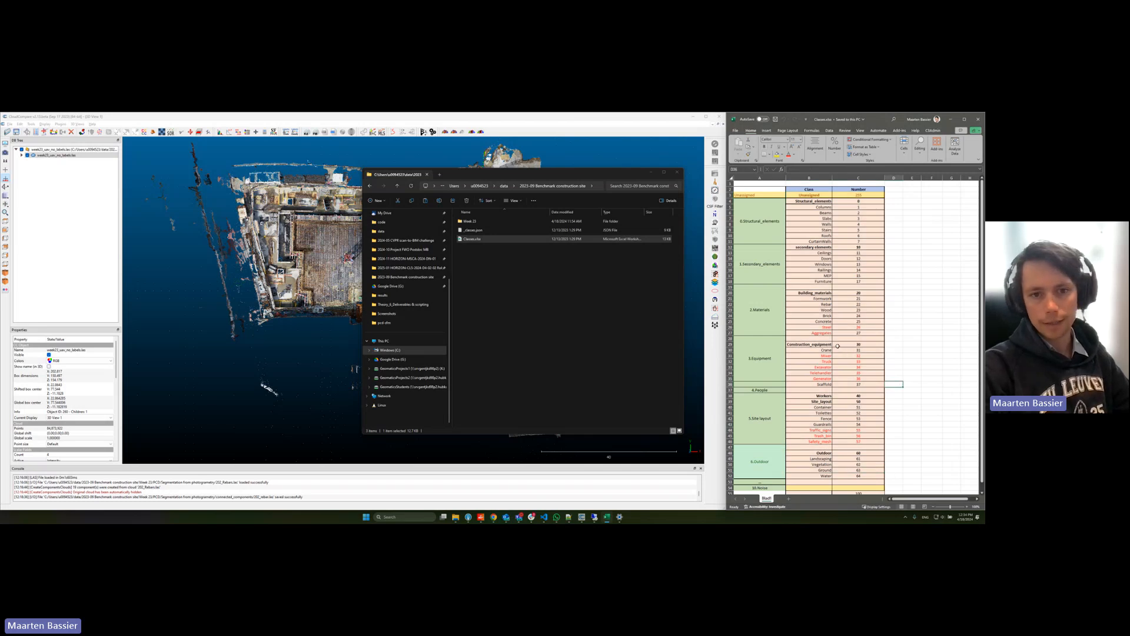
pyautogui.moveTo(808, 237); pyautogui.dragTo(861, 366)
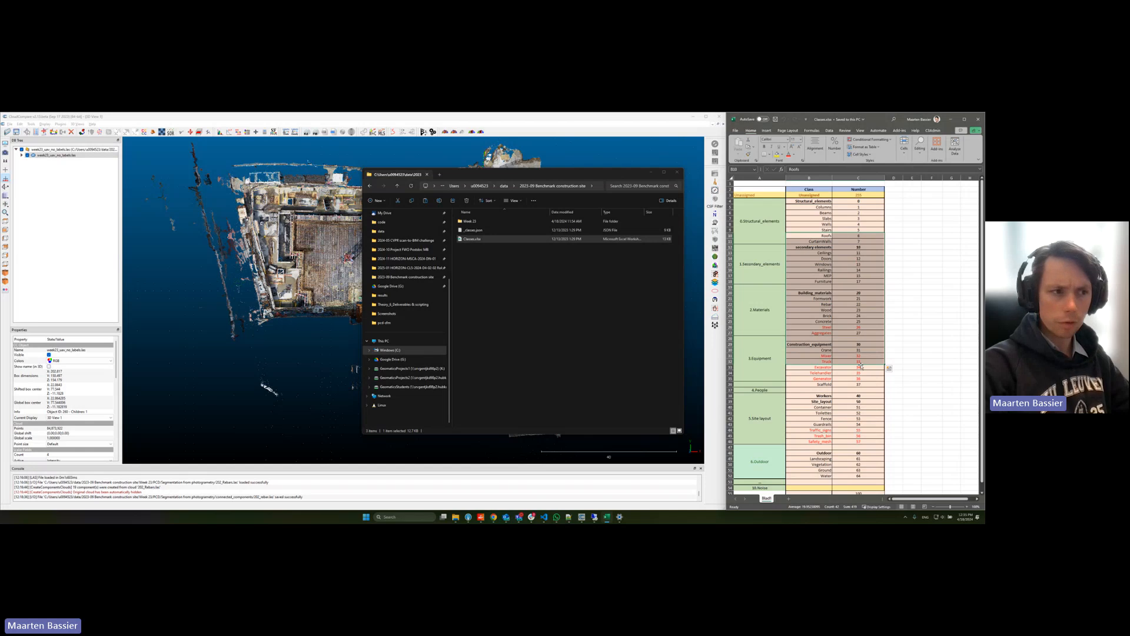
pyautogui.click(851, 278)
pyautogui.moveTo(846, 203); pyautogui.dragTo(859, 441)
pyautogui.click(893, 324)
pyautogui.click(906, 299)
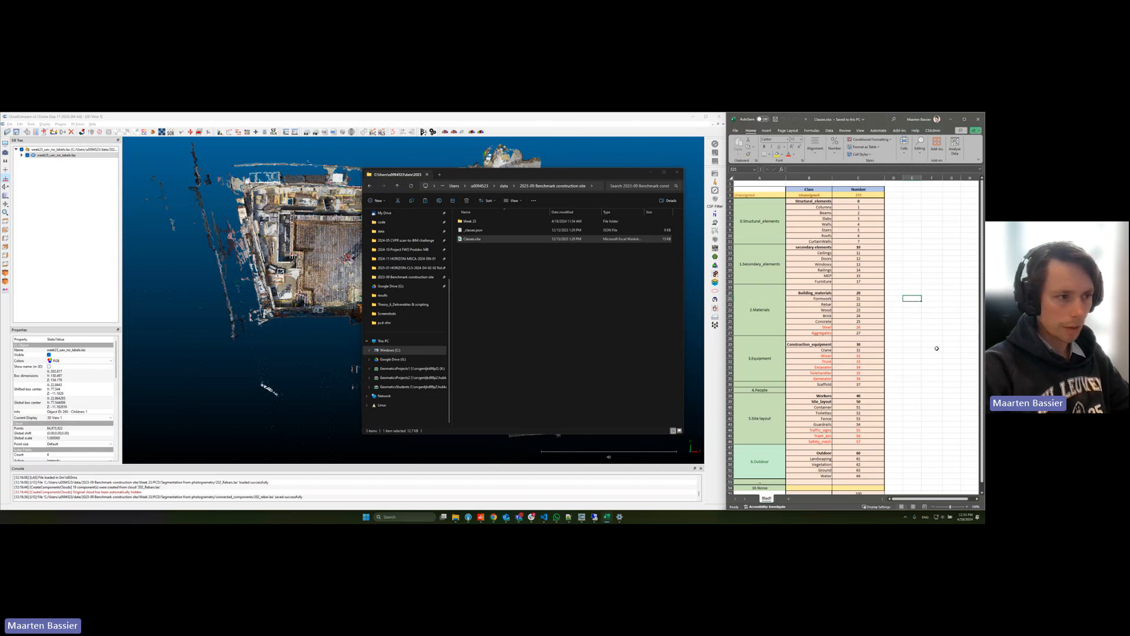
# Step: Enter the example numbers 200 and 201 in empty cells beside the Building_materials rows, and clear them again
pyautogui.click(916, 293)
pyautogui.write('200')
pyautogui.press('Return')
pyautogui.write('201')
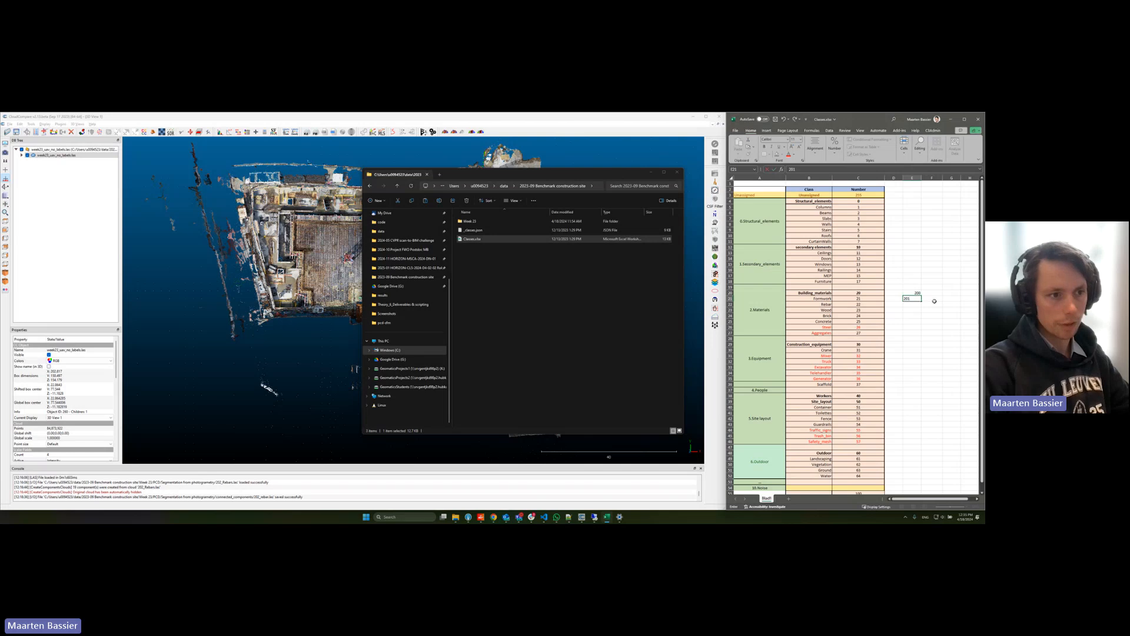
pyautogui.click(914, 334)
pyautogui.moveTo(907, 276); pyautogui.dragTo(939, 330)
pyautogui.press('Delete')
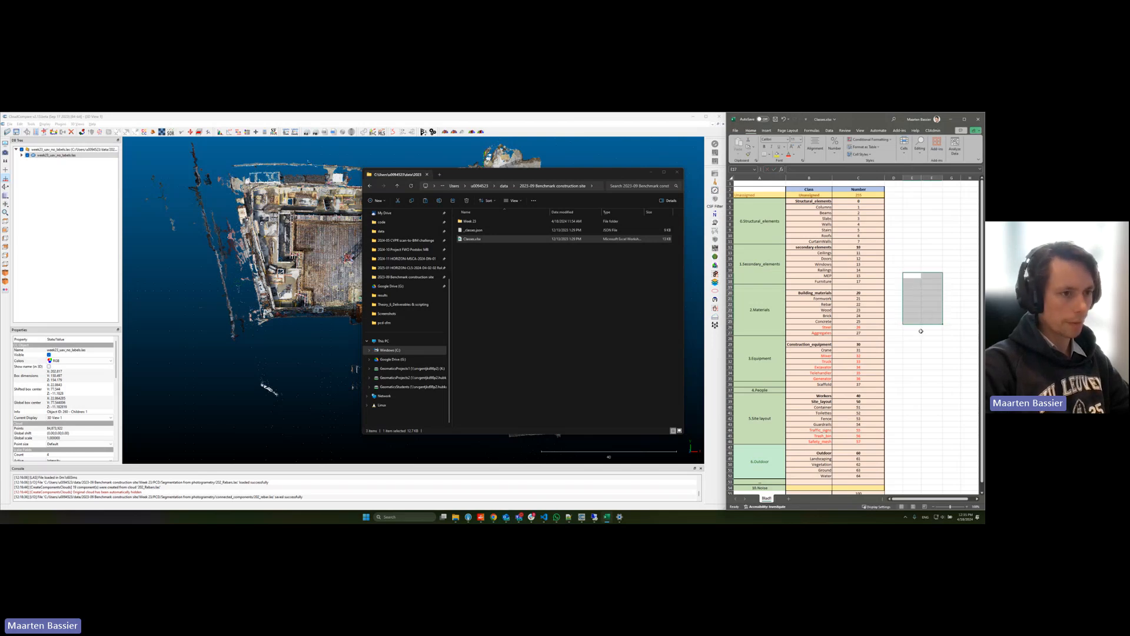
pyautogui.click(912, 354)
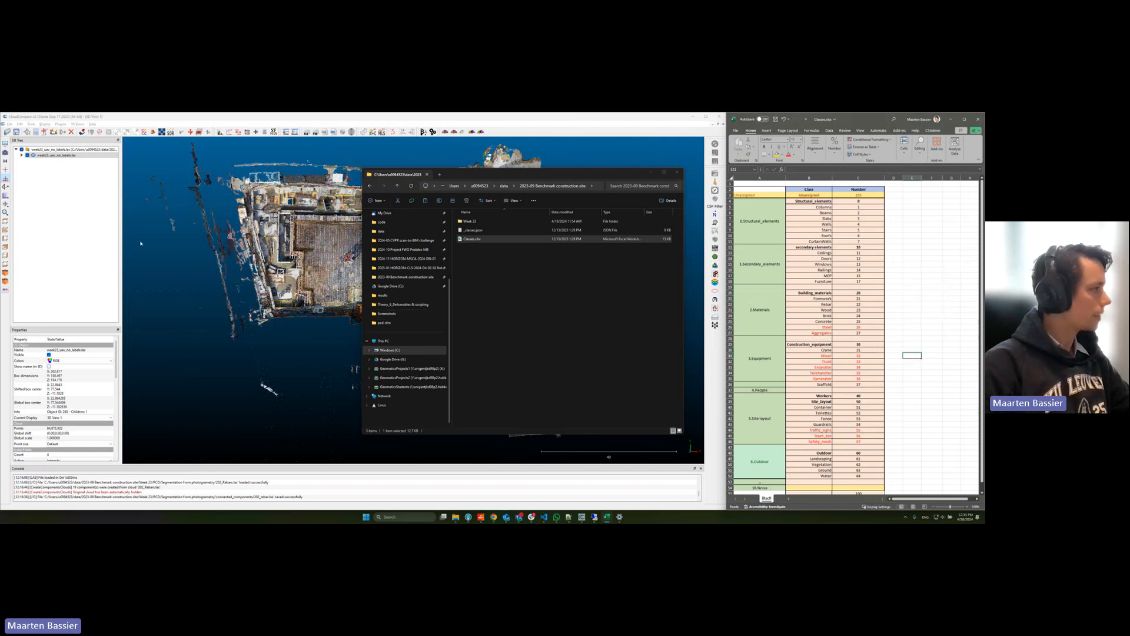
# Step: Load the Not Constructed, Under Construction and Constructed OBJ files from Week 22's BIM folder into the CloudCompare scene
pyautogui.click(492, 222)
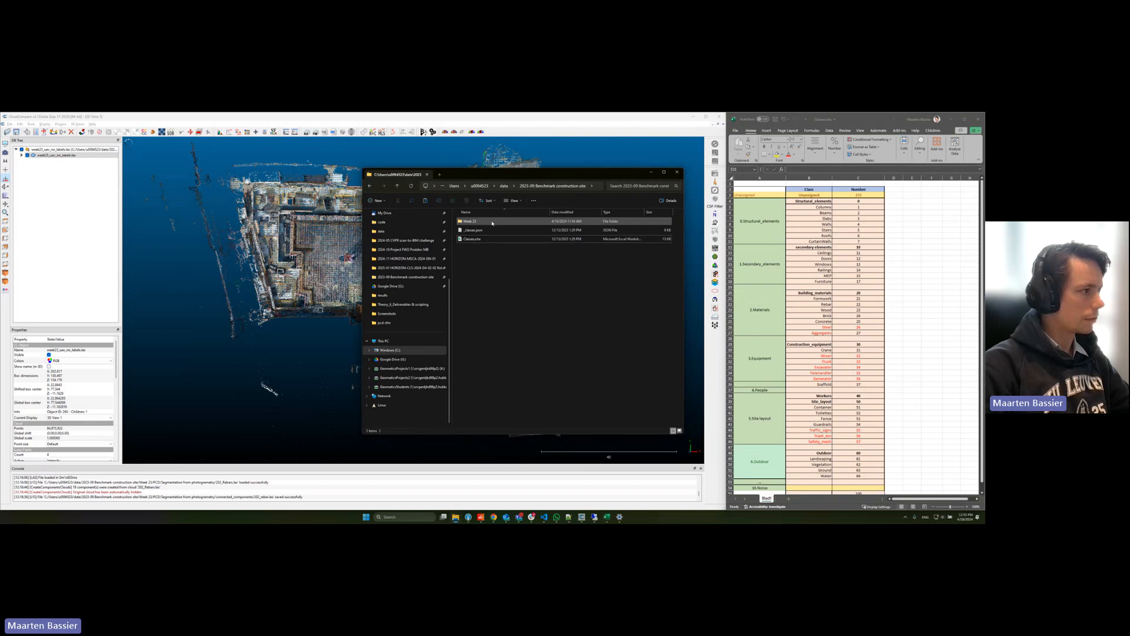
pyautogui.doubleClick(492, 222)
pyautogui.doubleClick(492, 222)
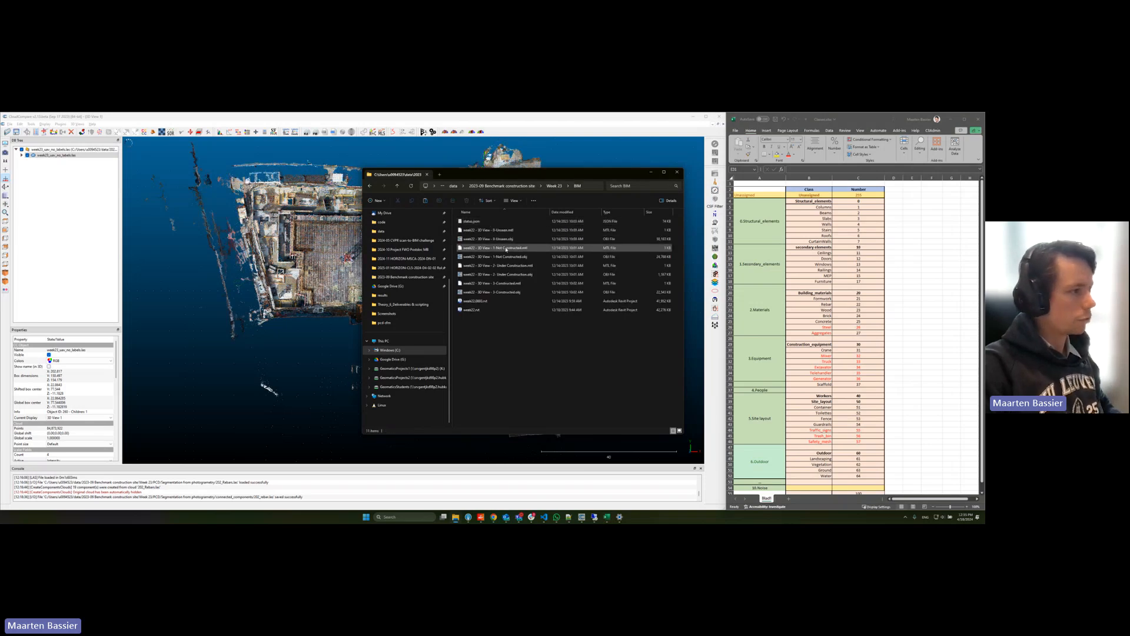
pyautogui.click(506, 256)
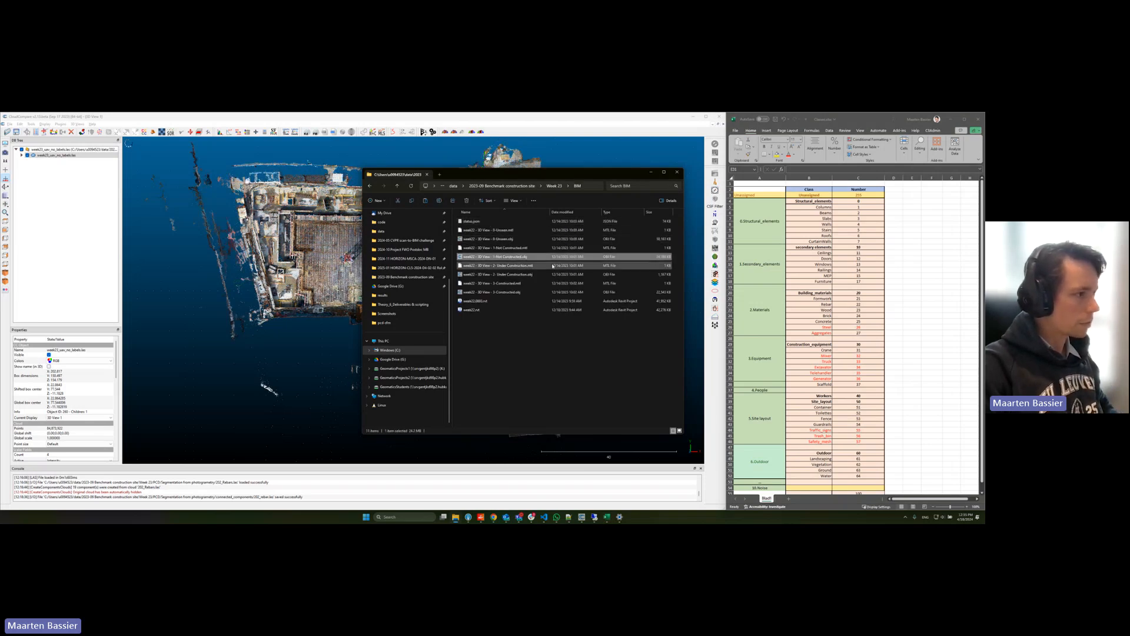
pyautogui.keyDown('ctrl'); pyautogui.click(500, 275); pyautogui.keyUp('ctrl')
pyautogui.keyDown('ctrl'); pyautogui.click(500, 292); pyautogui.keyUp('ctrl')
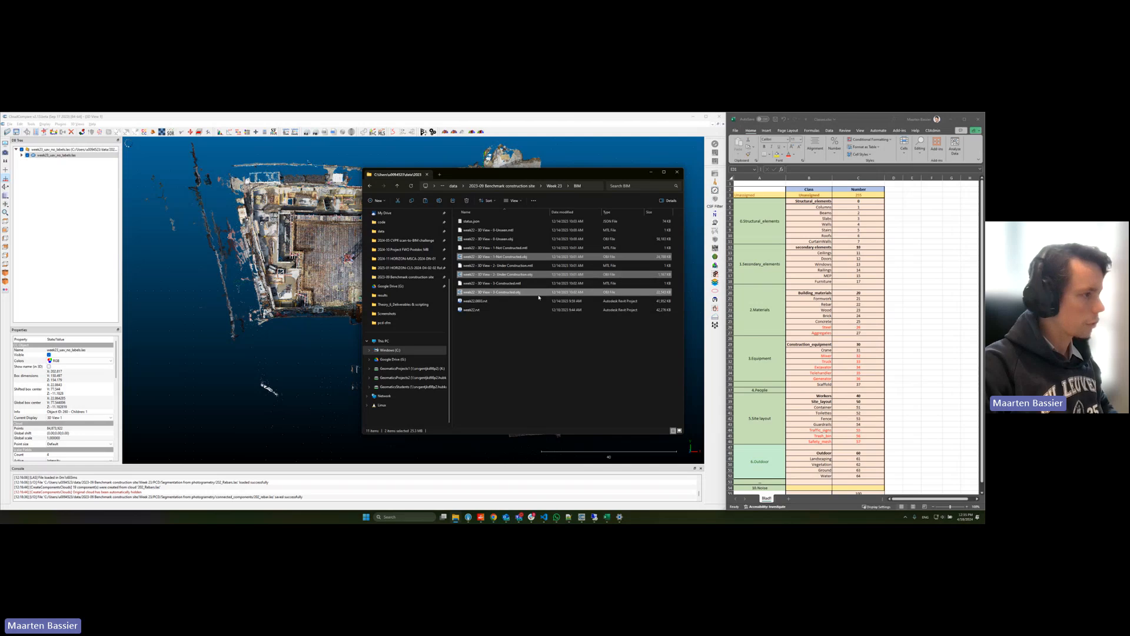
pyautogui.moveTo(507, 292); pyautogui.dragTo(232, 303)
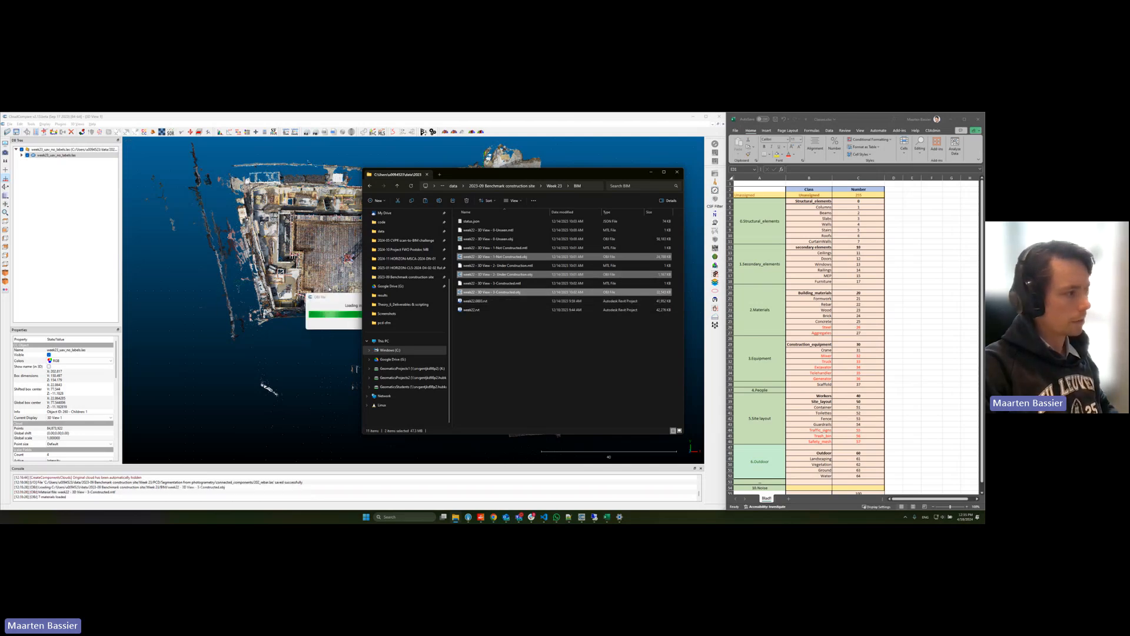
pyautogui.click(651, 172)
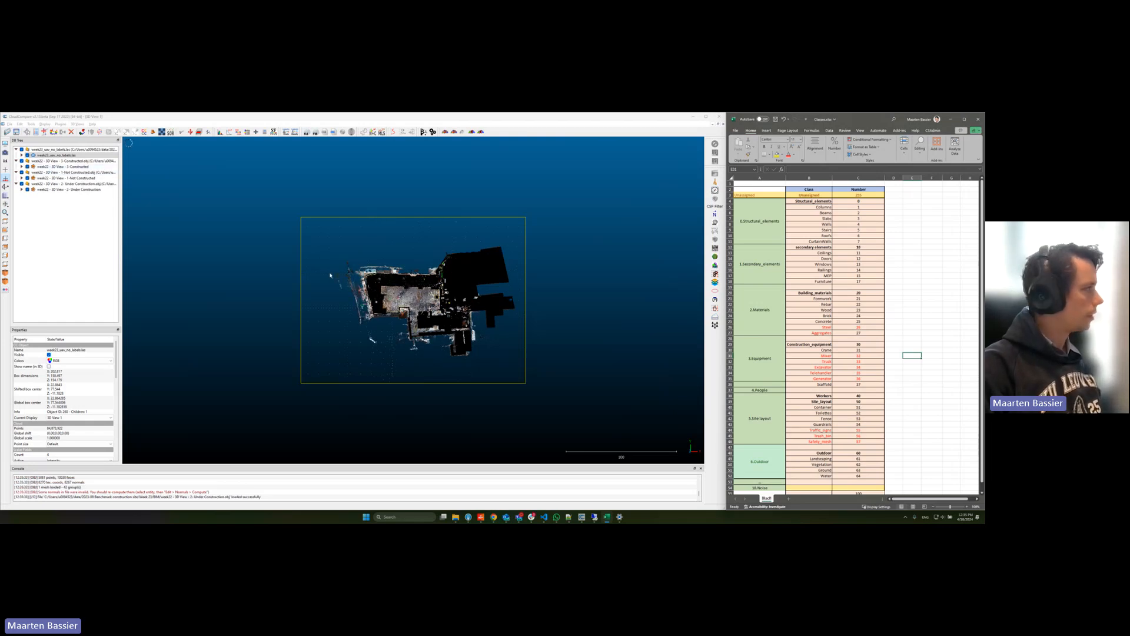
# Step: Turn off materials/textures and enable wireframe for the Constructed, Not Constructed and Under Construction meshes
pyautogui.click(56, 168)
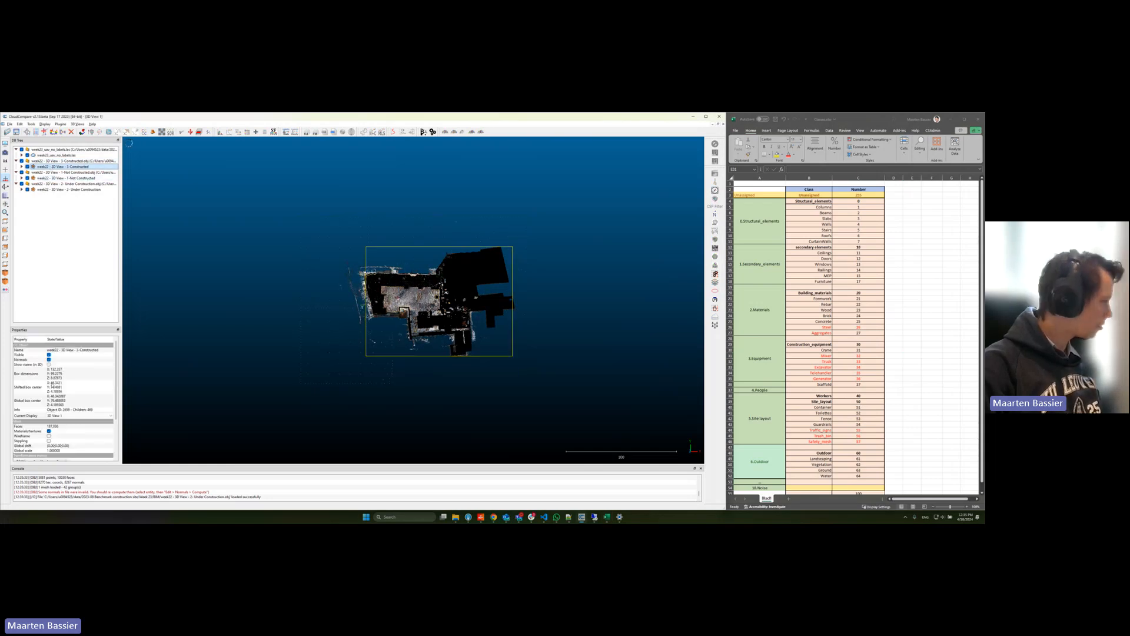
pyautogui.click(49, 432)
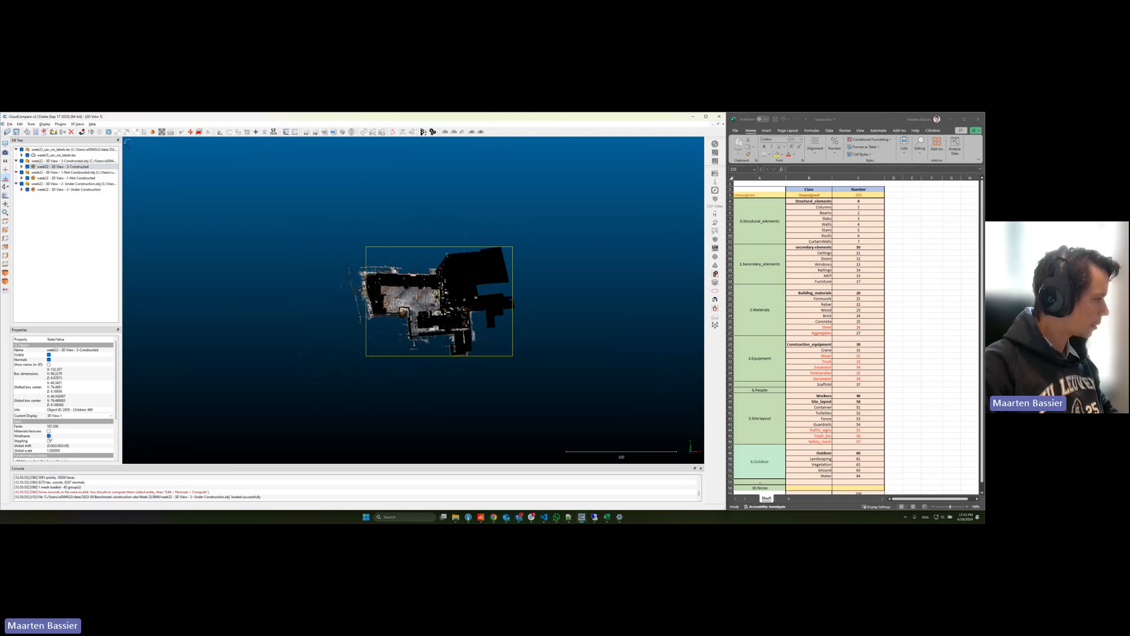
pyautogui.click(64, 177)
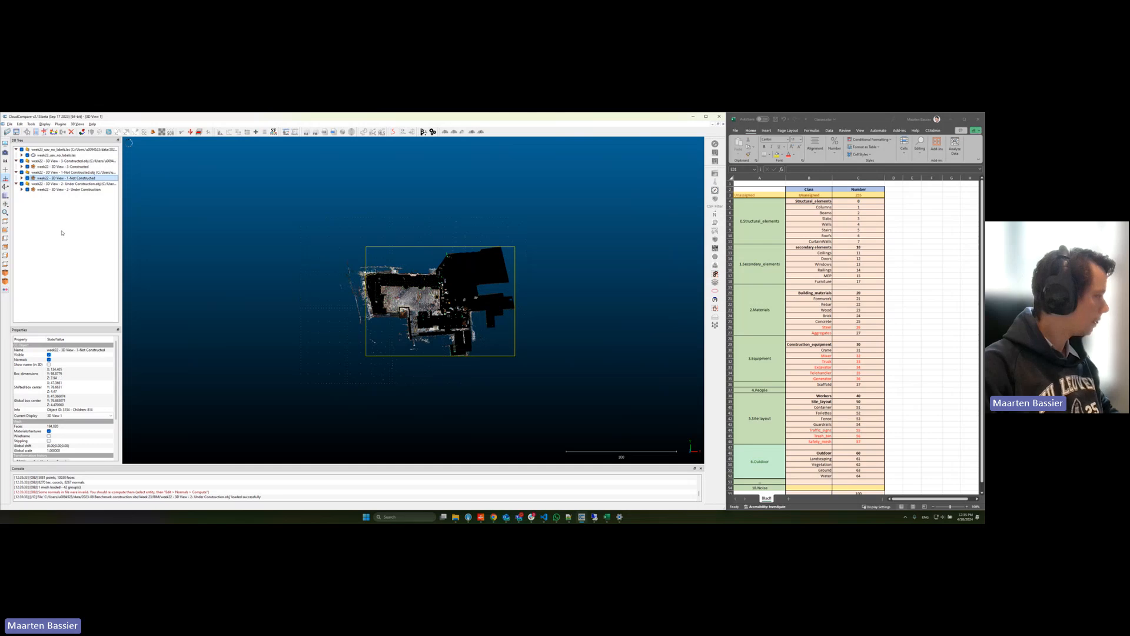
pyautogui.click(49, 432)
pyautogui.click(50, 436)
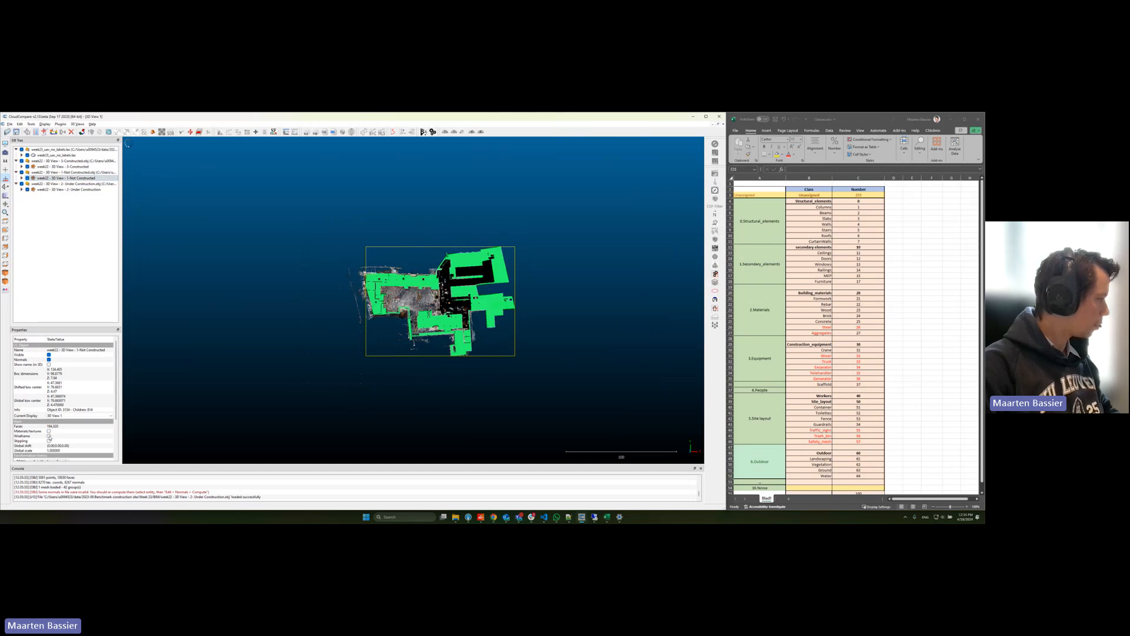
pyautogui.click(55, 189)
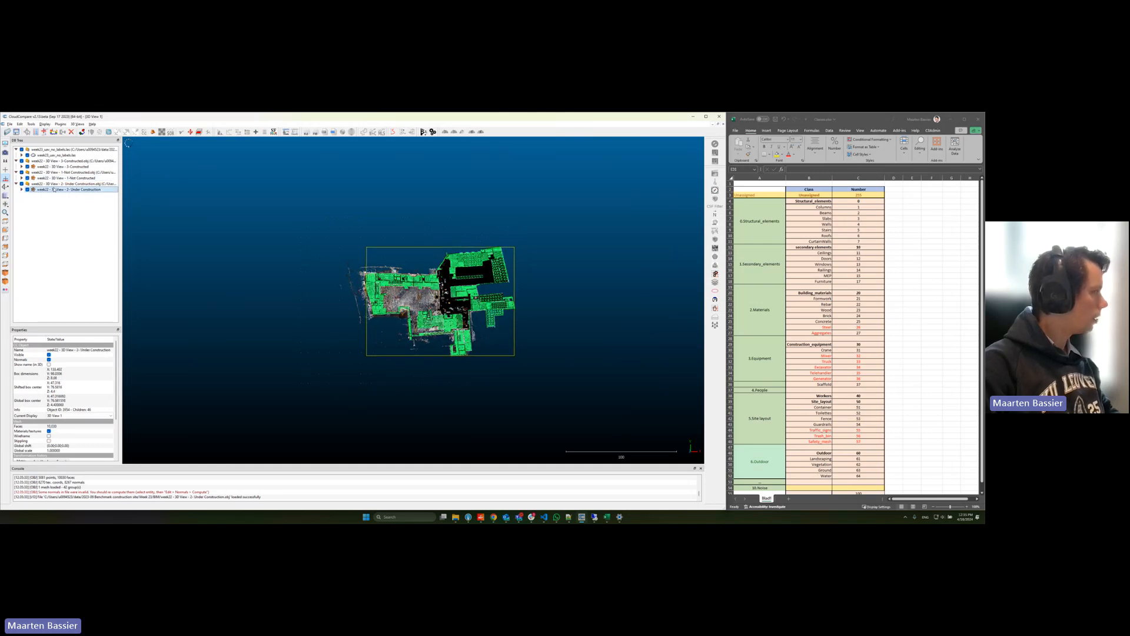
pyautogui.click(49, 431)
pyautogui.click(49, 436)
pyautogui.scroll(5, 459, 285)
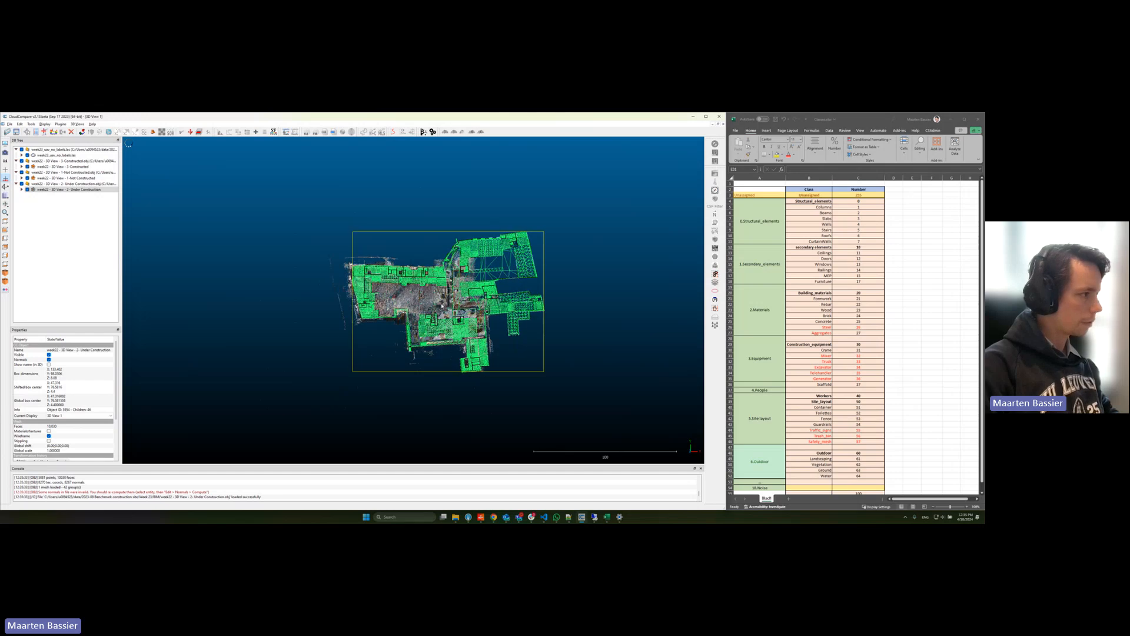
pyautogui.scroll(3, 476, 263)
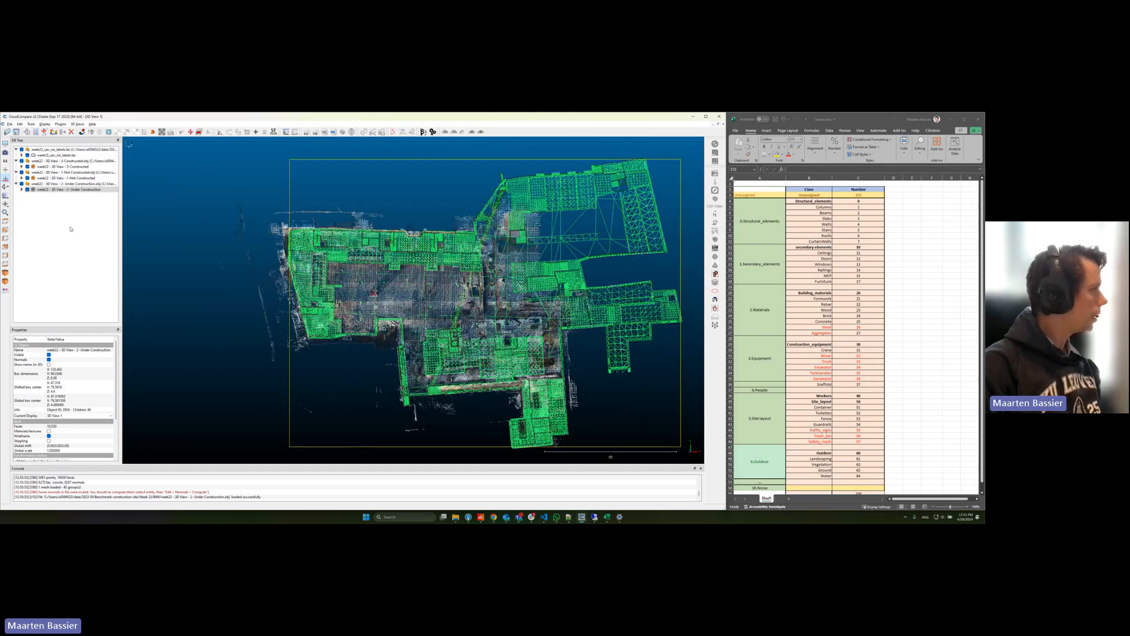
# Step: Set a unique red colour on the Not Constructed mesh
pyautogui.click(46, 178)
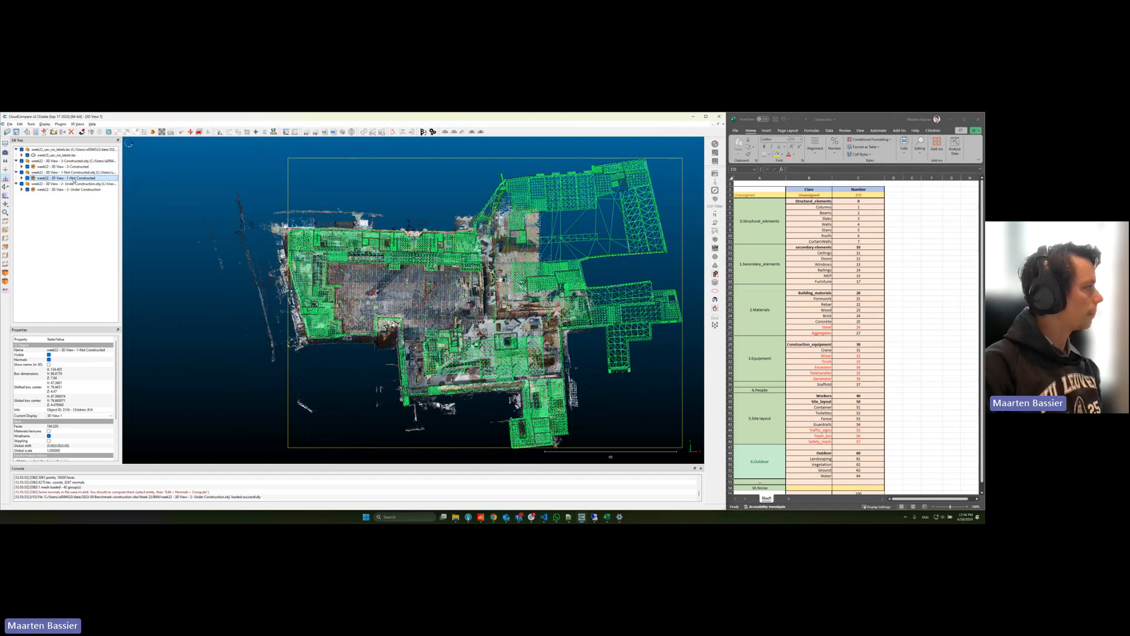
pyautogui.click(19, 124)
pyautogui.moveTo(26, 131)
pyautogui.click(107, 131)
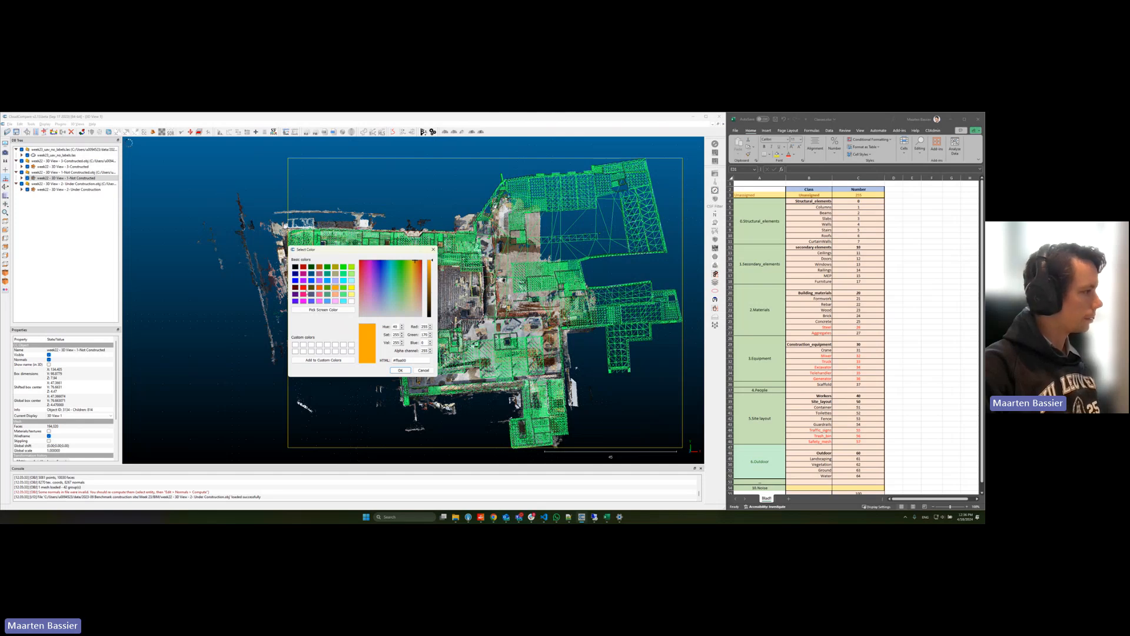
pyautogui.click(303, 287)
pyautogui.click(399, 370)
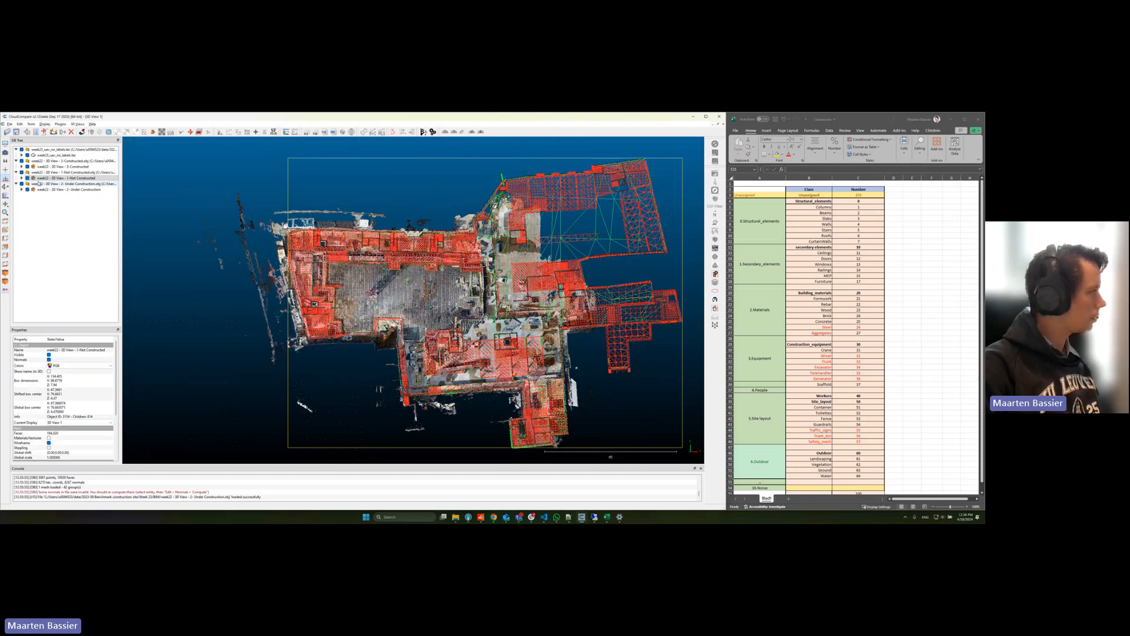
# Step: Set a unique orange colour (#ffaa00) on the Under Construction mesh
pyautogui.click(65, 189)
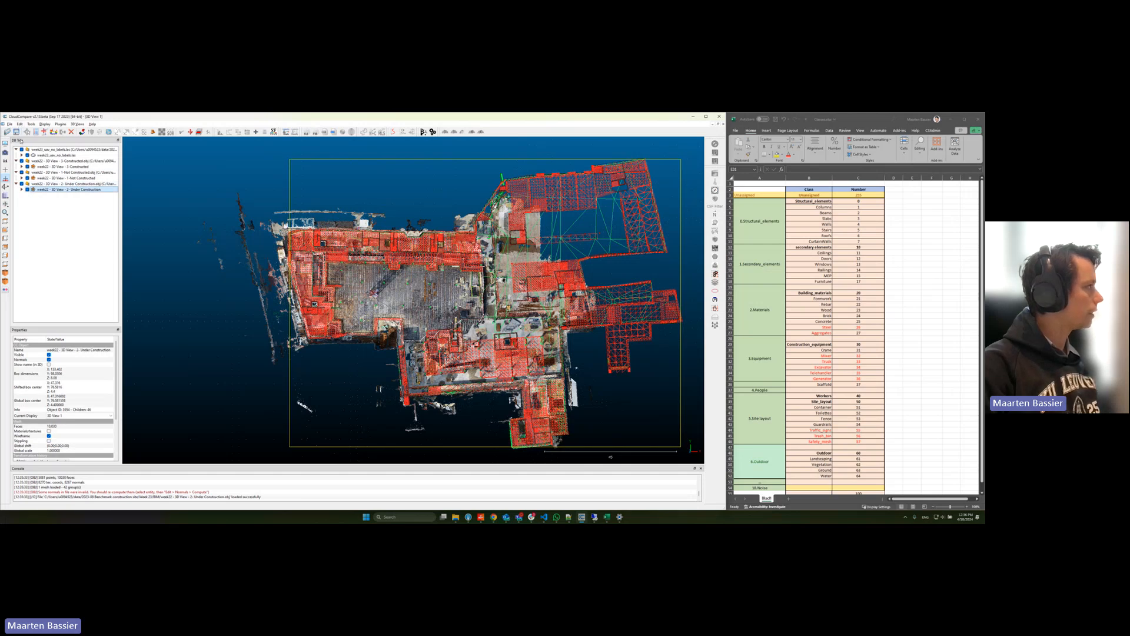
pyautogui.click(20, 123)
pyautogui.moveTo(41, 131)
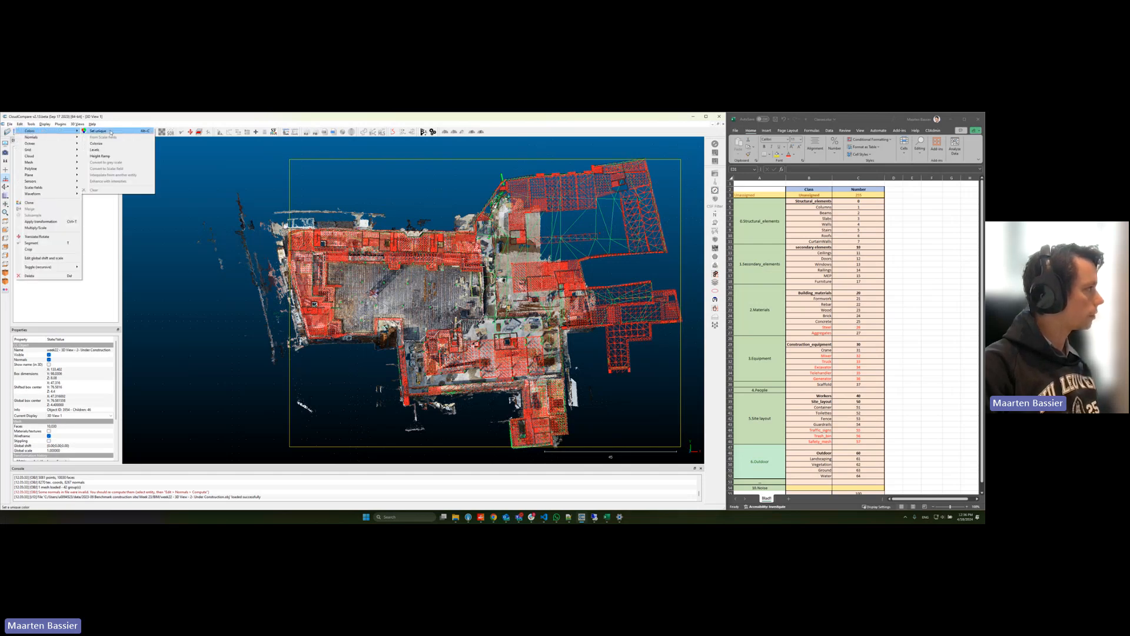
pyautogui.click(106, 132)
pyautogui.click(335, 288)
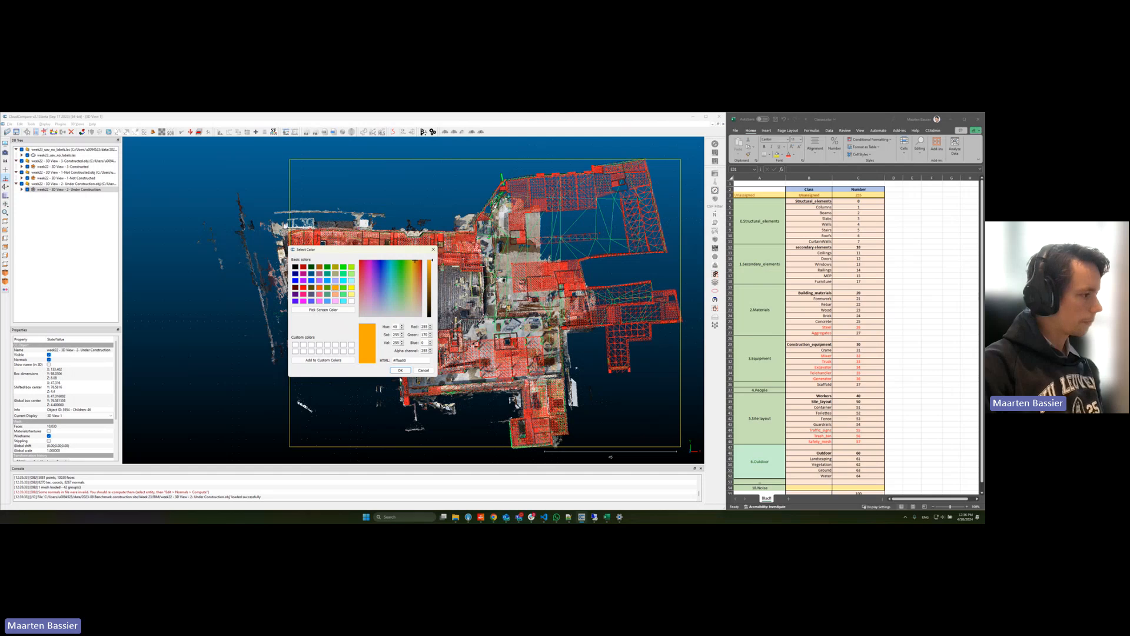
pyautogui.click(400, 370)
# Step: Hide the UAV point cloud and inspect the three coloured BIM meshes together in perspective
pyautogui.click(28, 155)
pyautogui.scroll(5, 463, 350)
pyautogui.moveTo(463, 350); pyautogui.dragTo(395, 298)
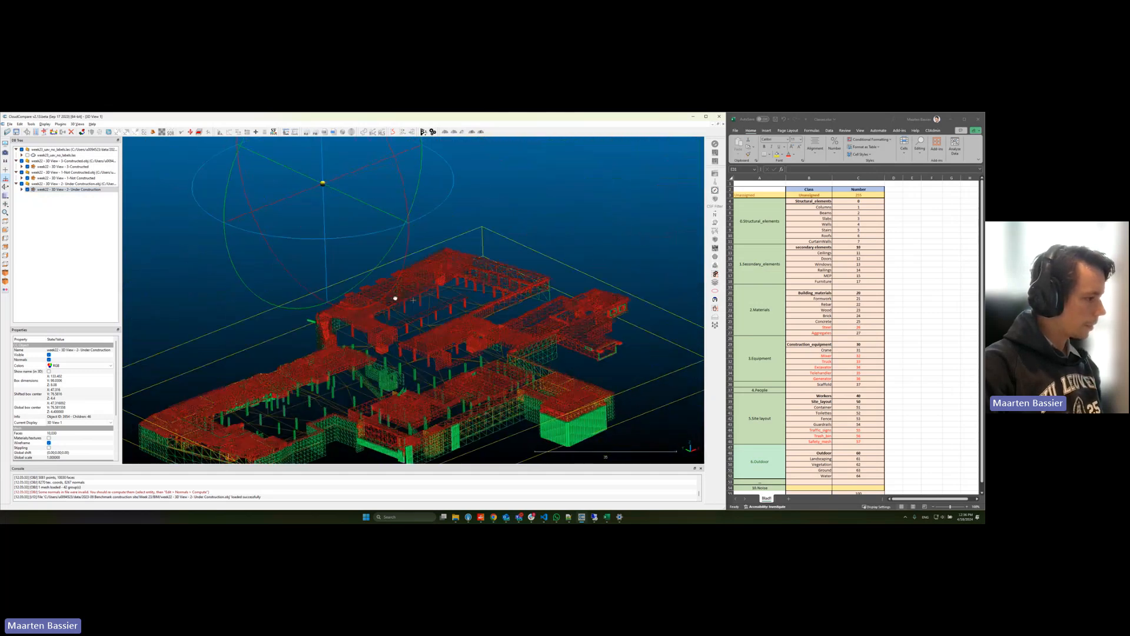
pyautogui.scroll(5, 395, 298)
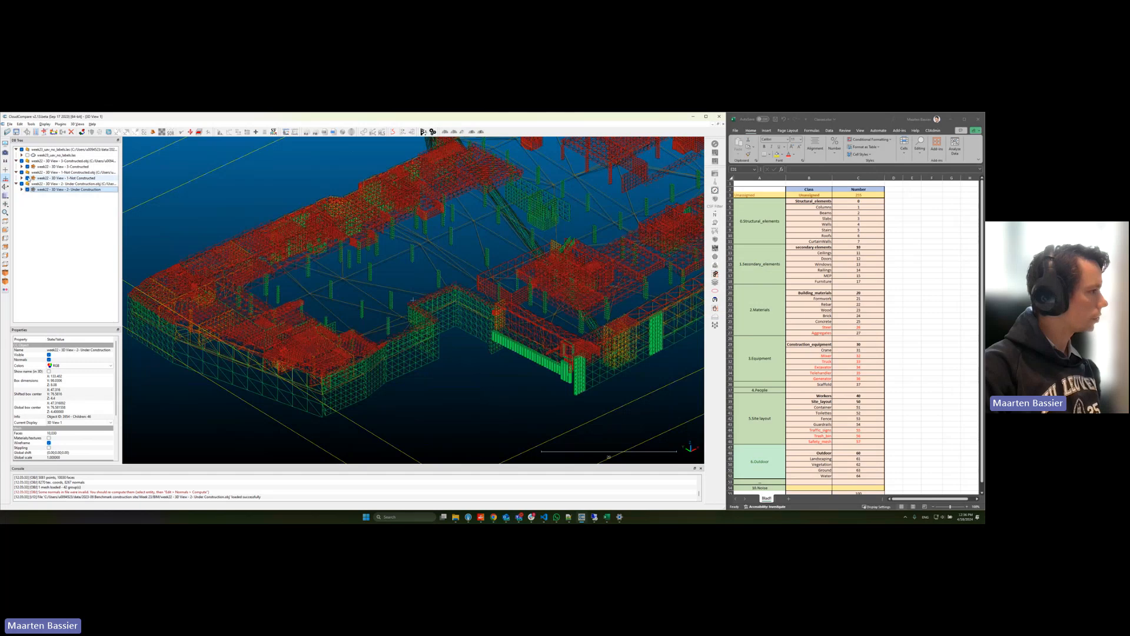
# Step: Hide the Not Constructed mesh and inspect the Constructed and Under Construction elements up close
pyautogui.click(27, 178)
pyautogui.moveTo(512, 253); pyautogui.dragTo(525, 392)
pyautogui.scroll(6, 531, 287)
pyautogui.moveTo(366, 228); pyautogui.dragTo(347, 266)
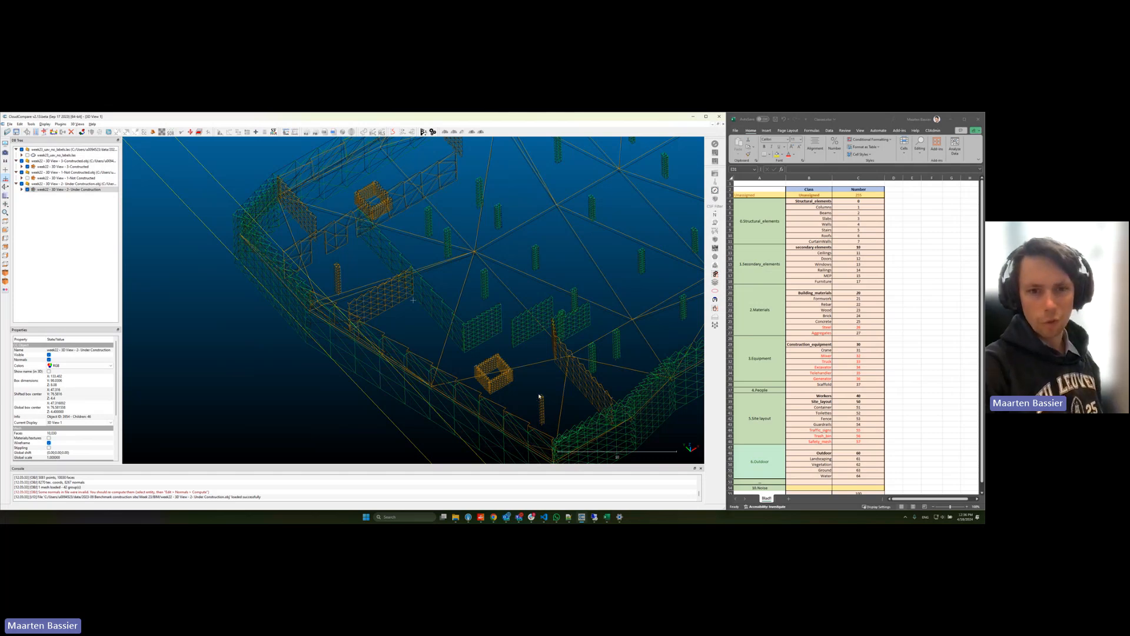
pyautogui.moveTo(554, 401); pyautogui.dragTo(525, 382, button='right')
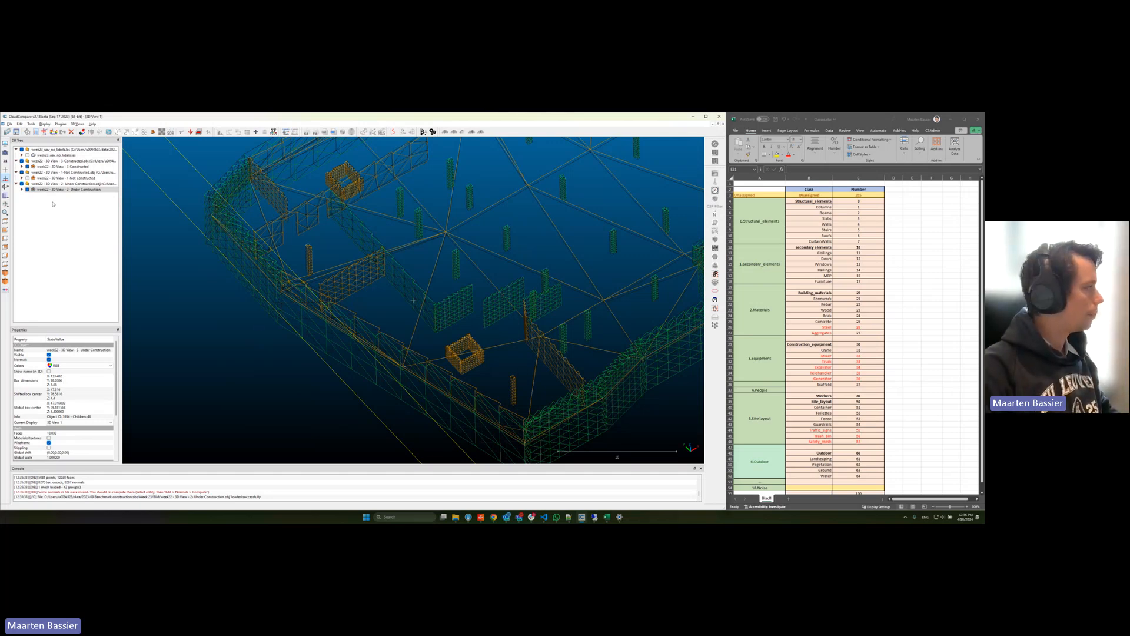
# Step: Hide the Under Construction and Constructed meshes and show the whole UAV point cloud from above
pyautogui.click(27, 189)
pyautogui.click(28, 166)
pyautogui.click(42, 155)
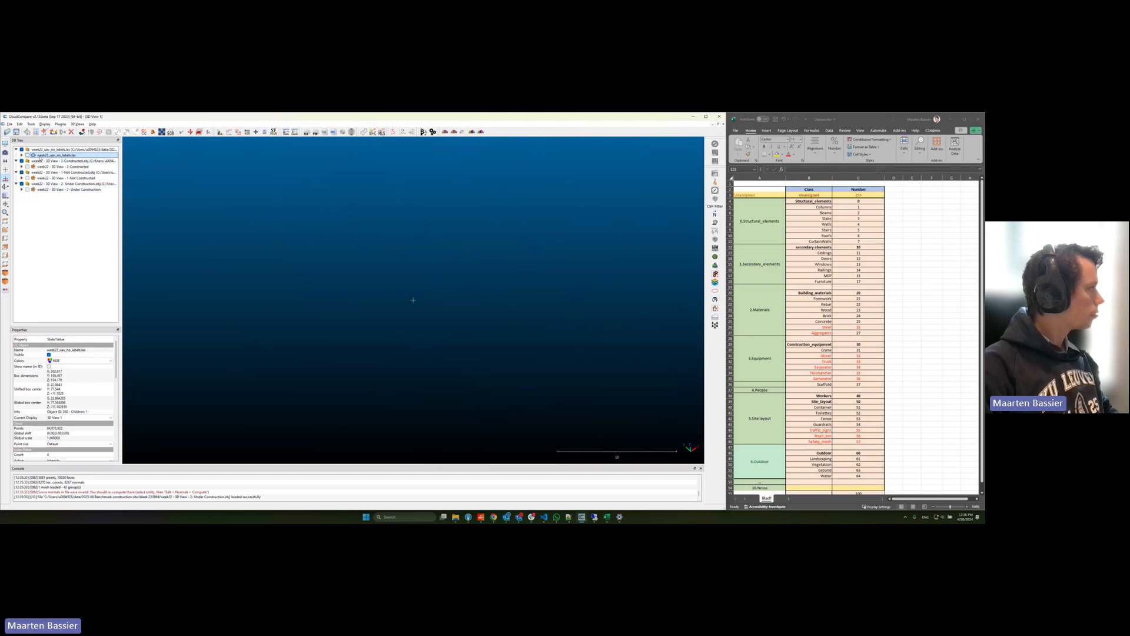
pyautogui.click(6, 223)
pyautogui.click(27, 155)
pyautogui.scroll(-2, 385, 280)
pyautogui.scroll(-4, 385, 281)
pyautogui.moveTo(568, 325); pyautogui.dragTo(414, 287, button='right')
pyautogui.scroll(-5, 368, 288)
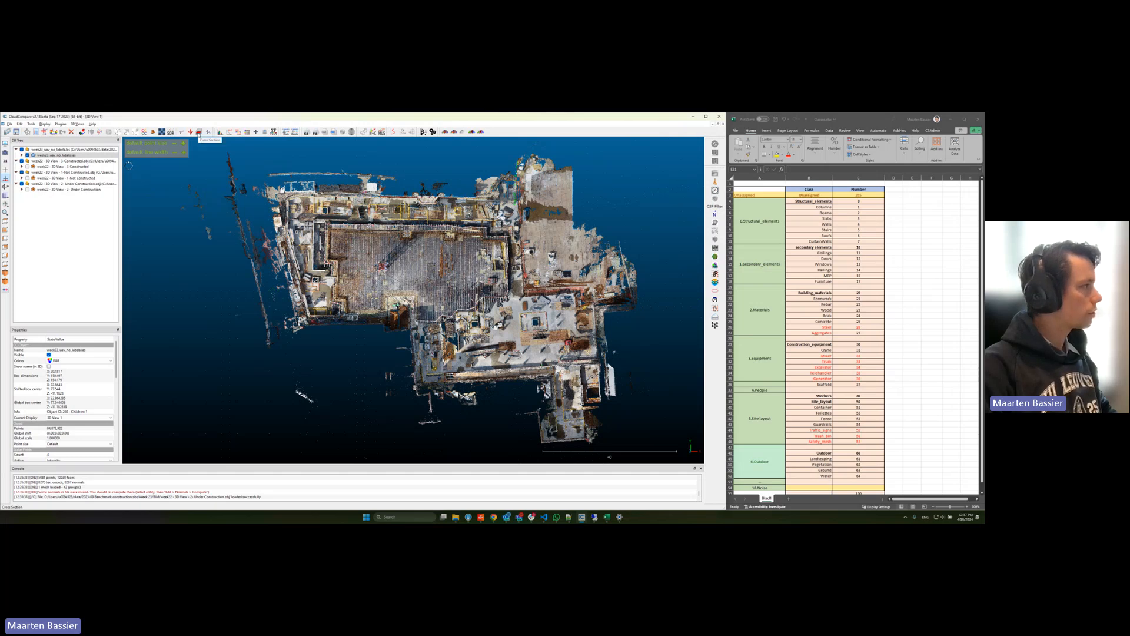
# Step: Start a cross section on the UAV point cloud and narrow its box along X to a strip at the cloud's low-X end
pyautogui.click(199, 133)
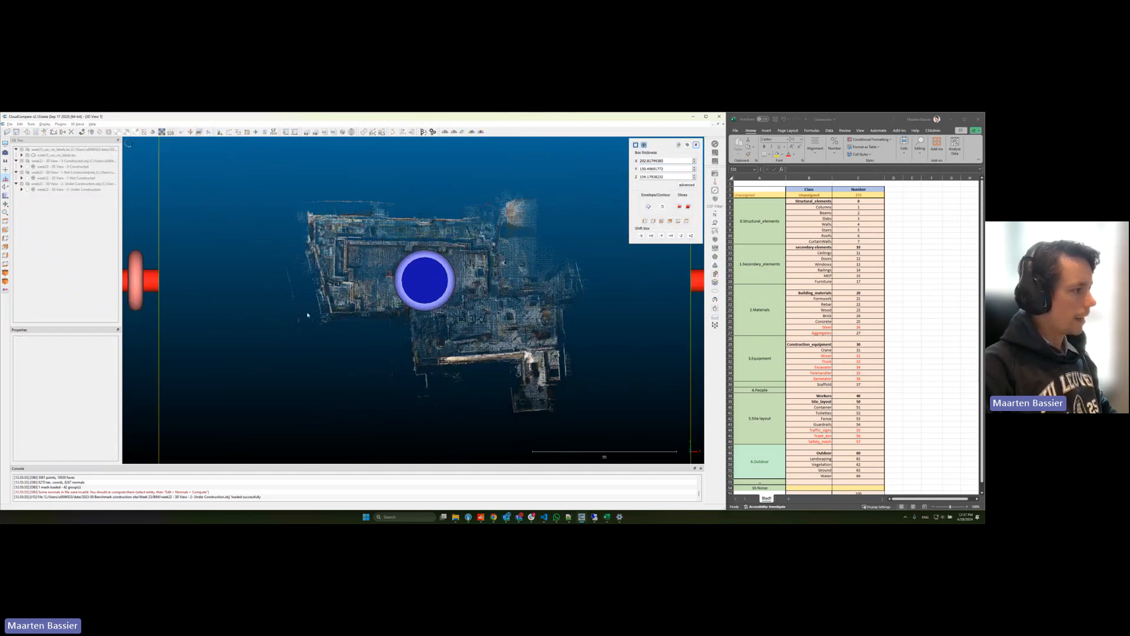
pyautogui.moveTo(650, 286); pyautogui.dragTo(378, 291)
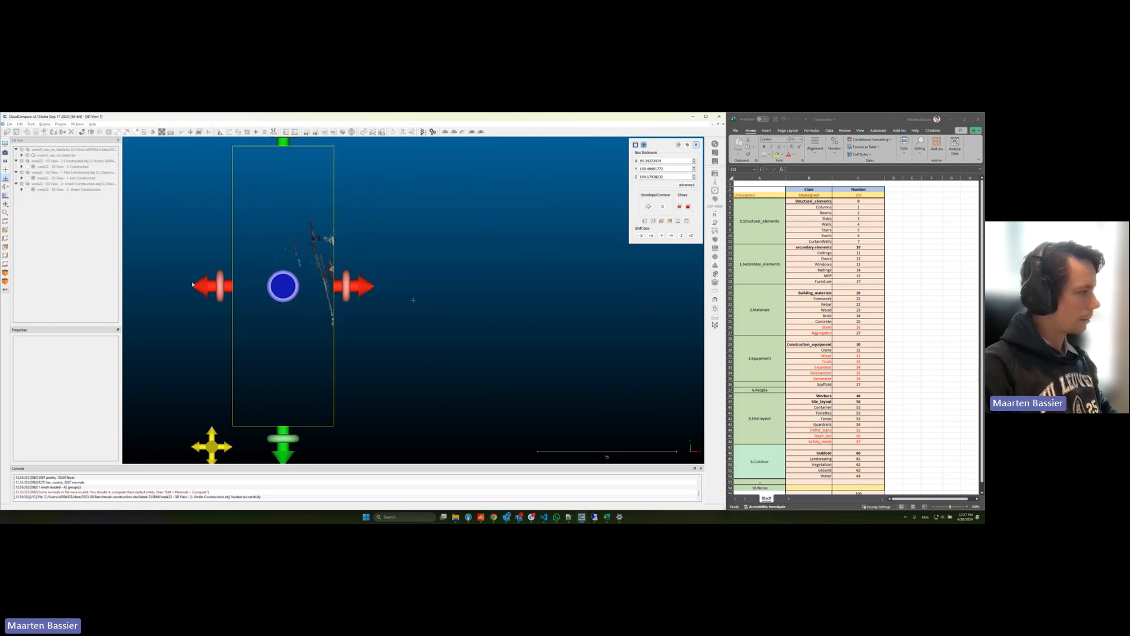
pyautogui.moveTo(194, 283); pyautogui.dragTo(245, 287)
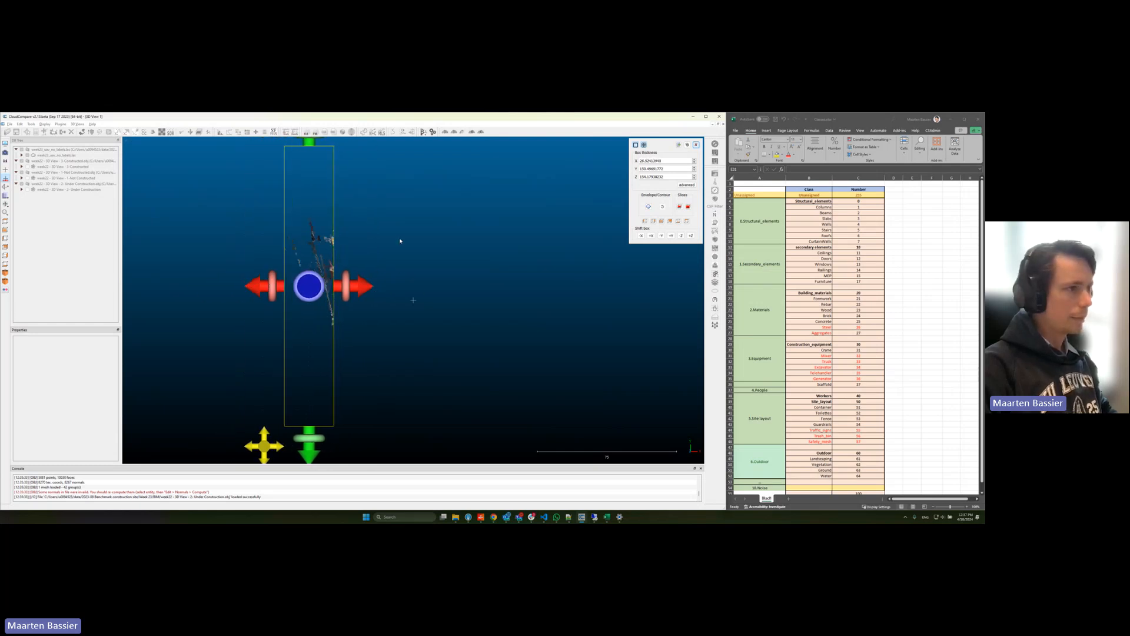
# Step: Set the cross-section box thickness along X to 20
pyautogui.doubleClick(648, 161)
pyautogui.write('1')
pyautogui.press('Return')
pyautogui.write('200.00000000')
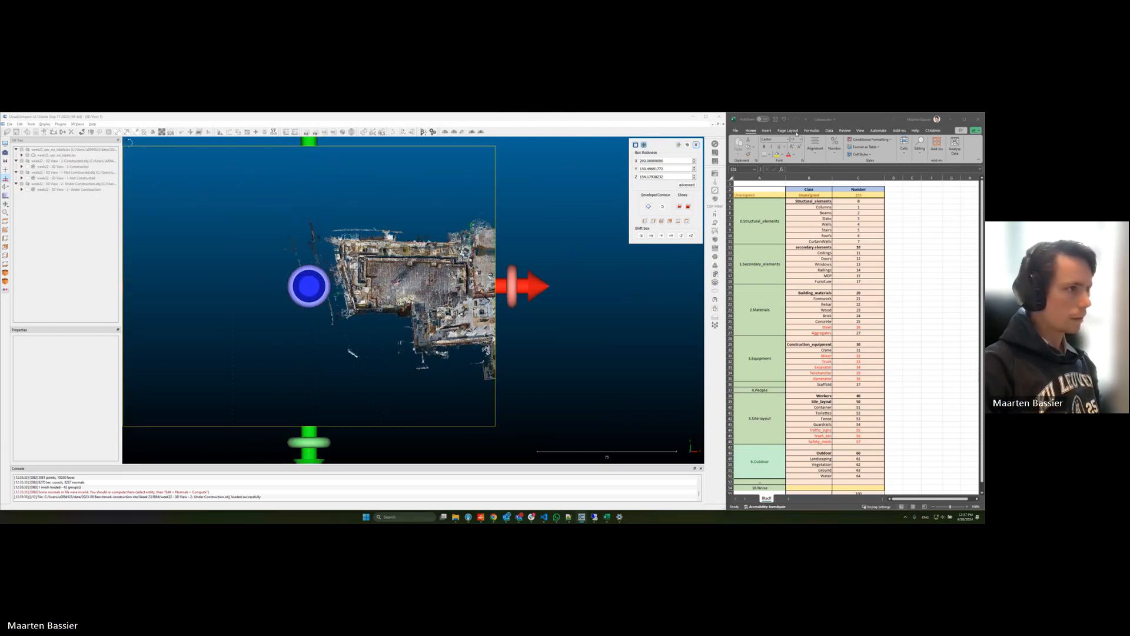
pyautogui.press('BackSpace')
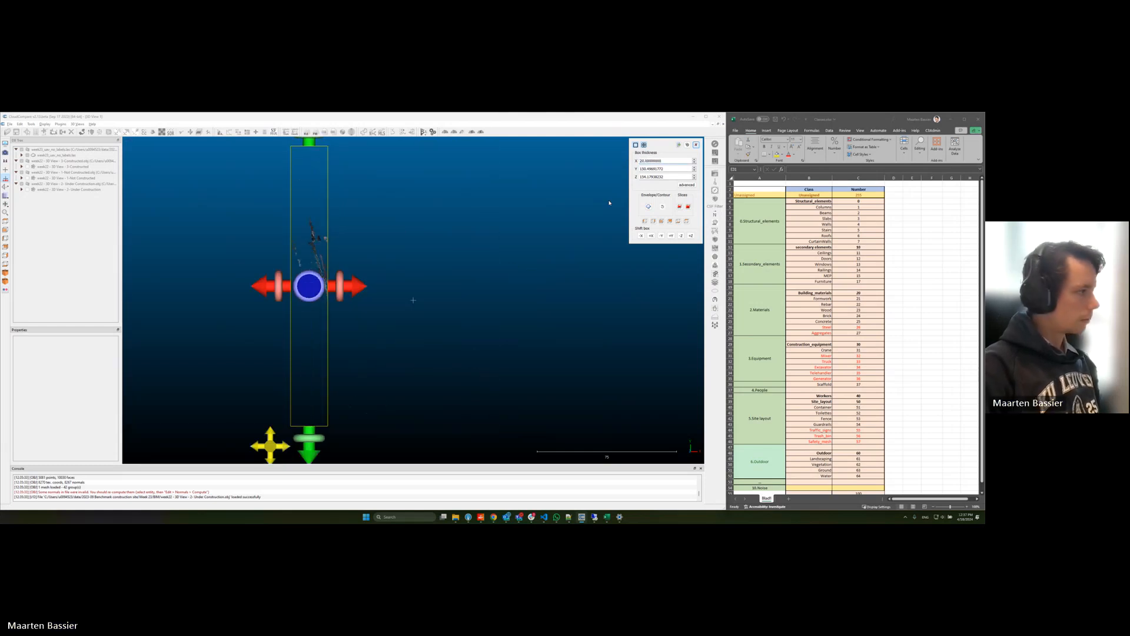
# Step: Extract slice clouds repeated along X with a gap of 0, and close the cross-section tool
pyautogui.click(688, 207)
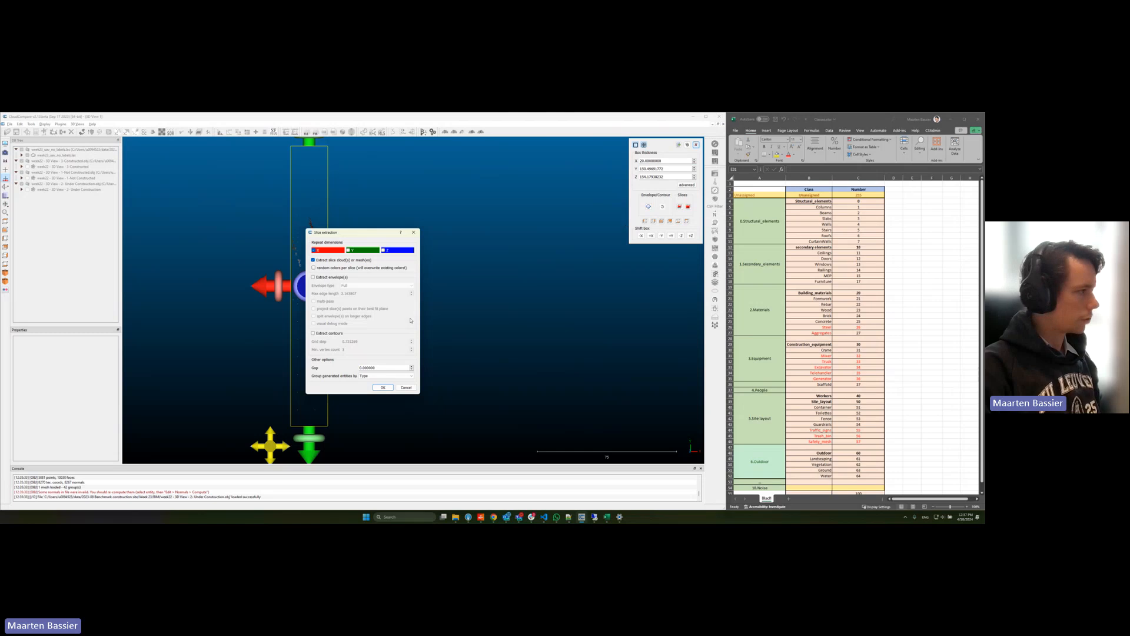
pyautogui.click(382, 387)
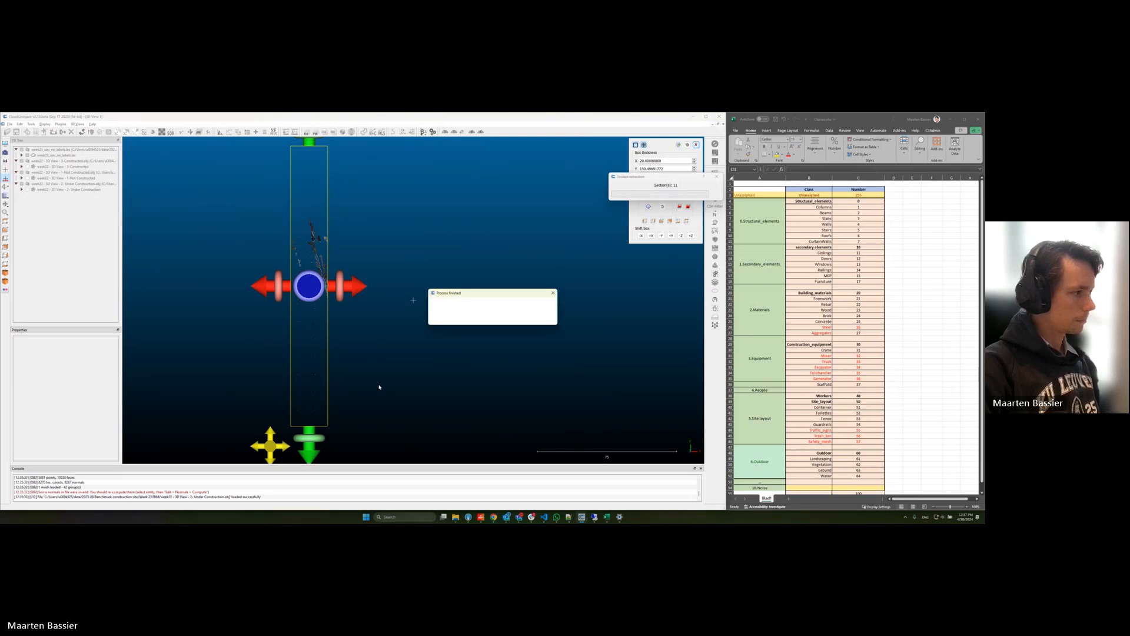
pyautogui.click(543, 319)
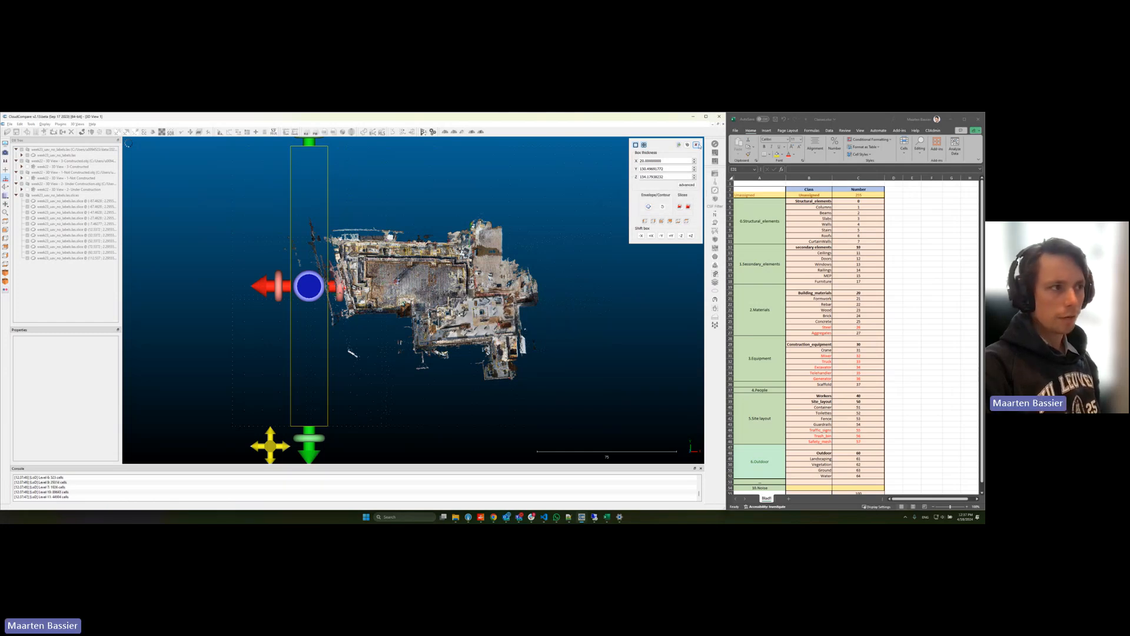
pyautogui.click(696, 145)
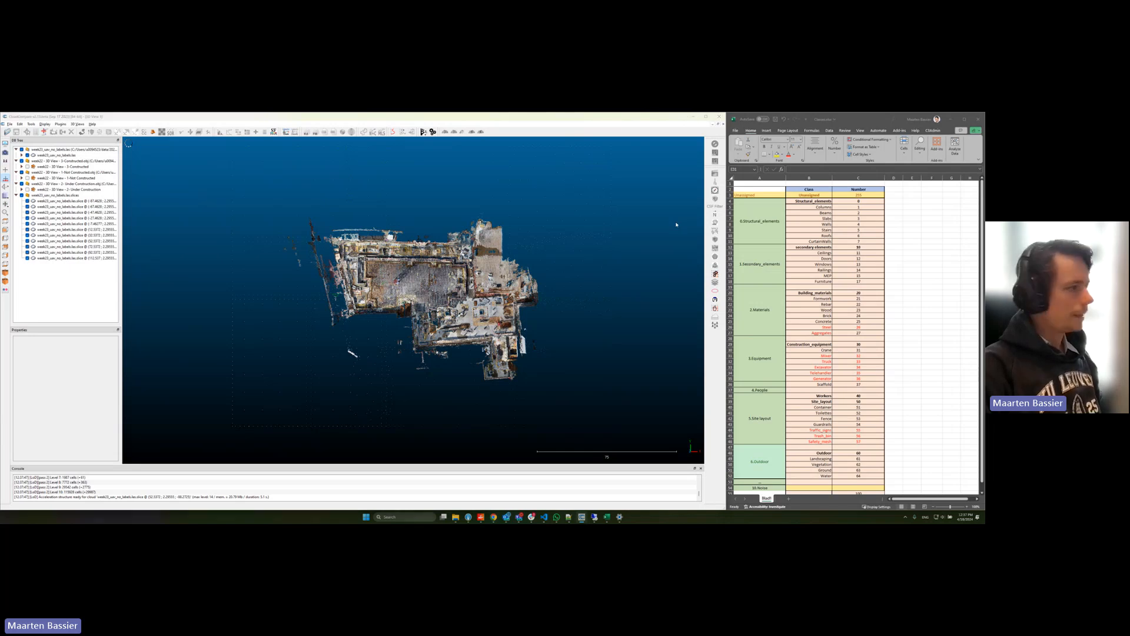
# Step: Switch to File Explorer, locate the original UAV point cloud file in the week's PCD folder, and return to CloudCompare
pyautogui.hotkey('alt', 'Tab')
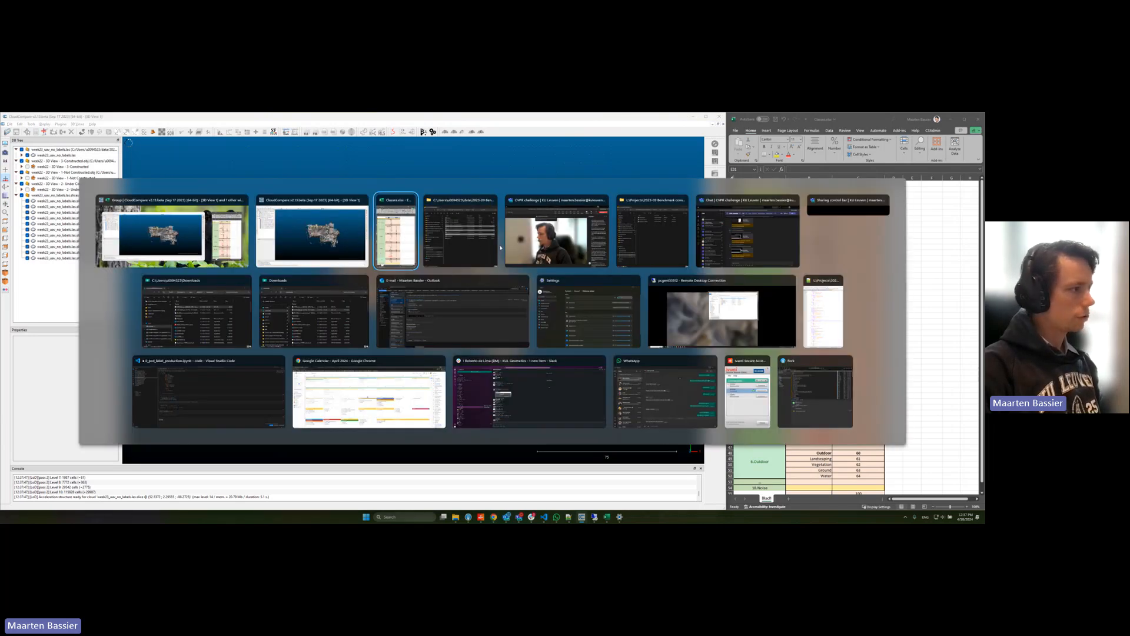
pyautogui.hotkey('alt', 'Tab')
pyautogui.click(486, 249)
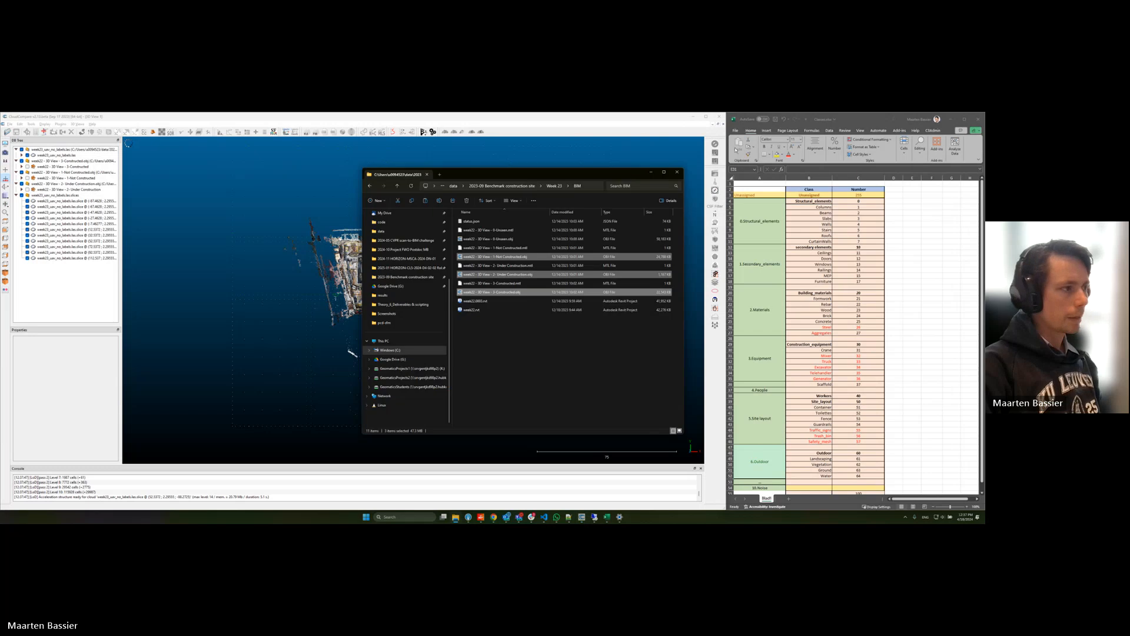
pyautogui.click(554, 185)
pyautogui.doubleClick(494, 220)
pyautogui.click(554, 188)
pyautogui.doubleClick(483, 231)
pyautogui.doubleClick(484, 225)
pyautogui.click(486, 224)
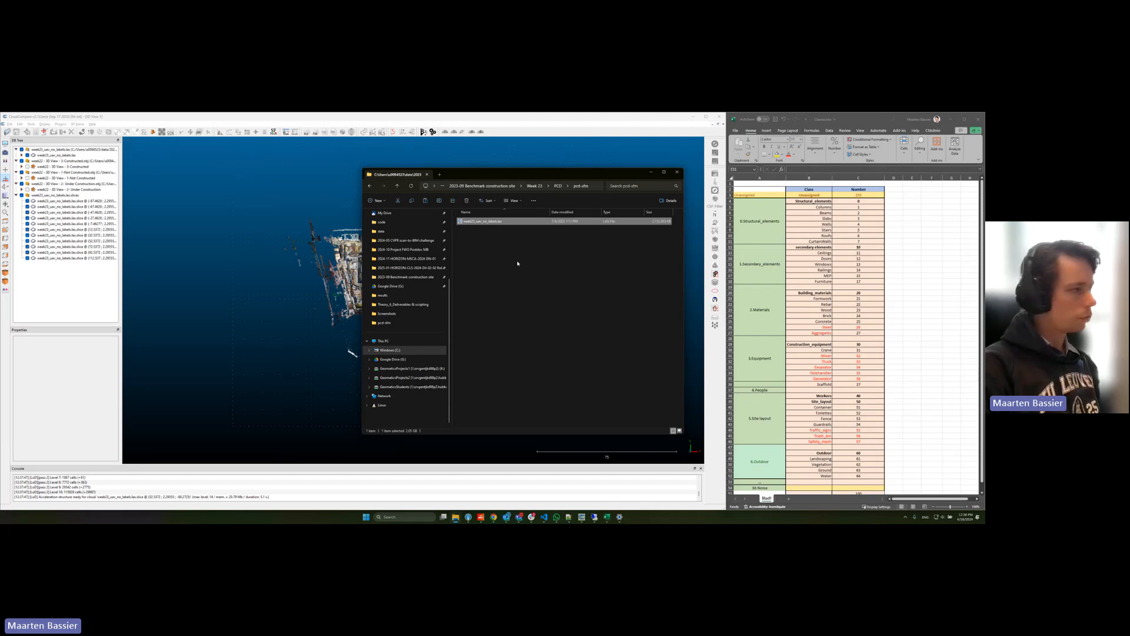
pyautogui.click(650, 171)
# Step: Select the source point cloud and all of its extracted slices to compare their extents
pyautogui.click(64, 155)
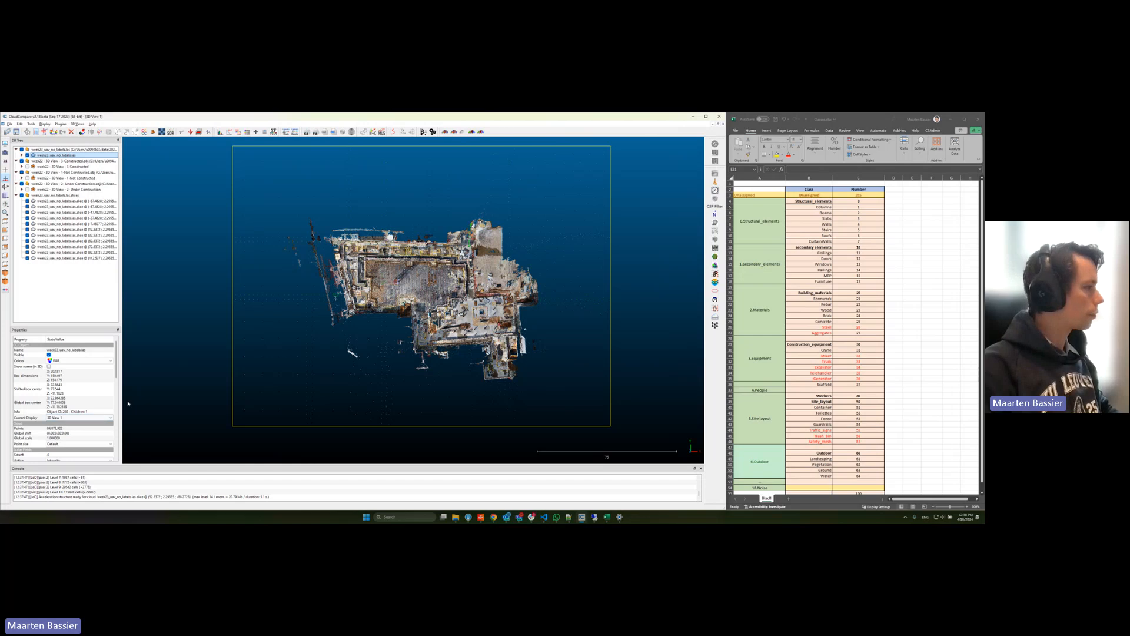
pyautogui.click(64, 201)
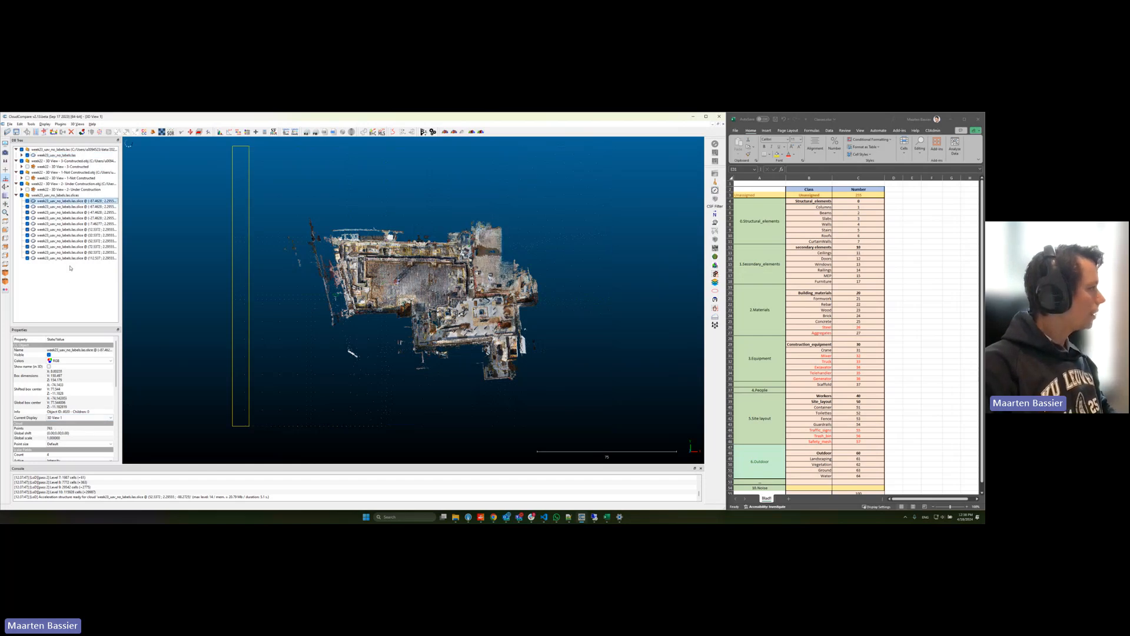
pyautogui.keyDown('shift'); pyautogui.click(75, 259); pyautogui.keyUp('shift')
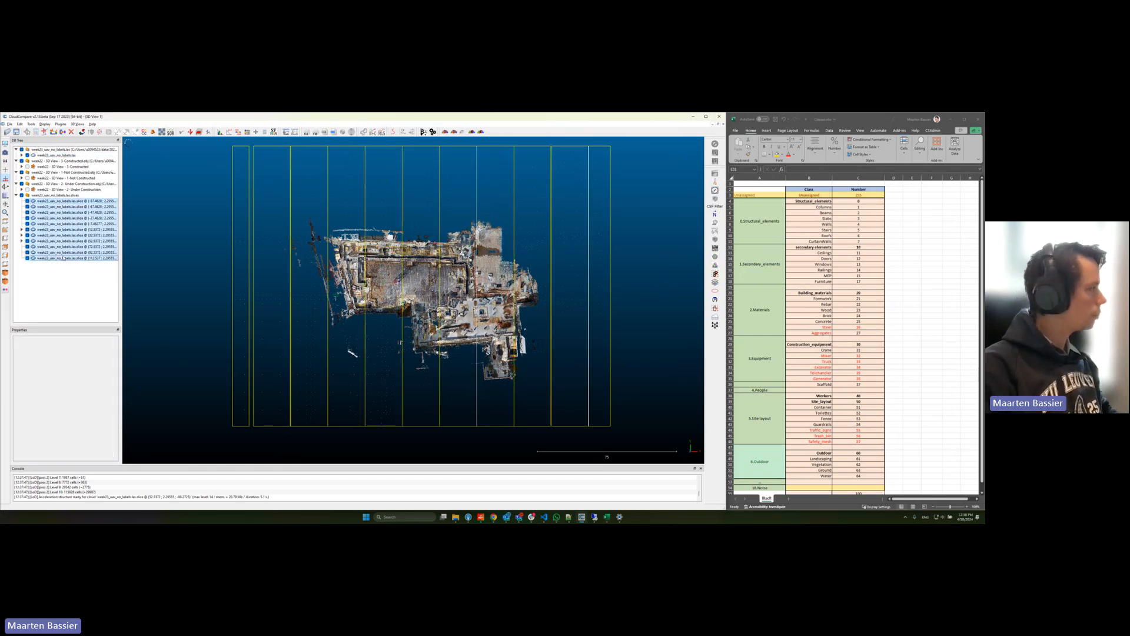
# Step: Delete the two outermost slices at each end of the sliced point cloud
pyautogui.click(60, 202)
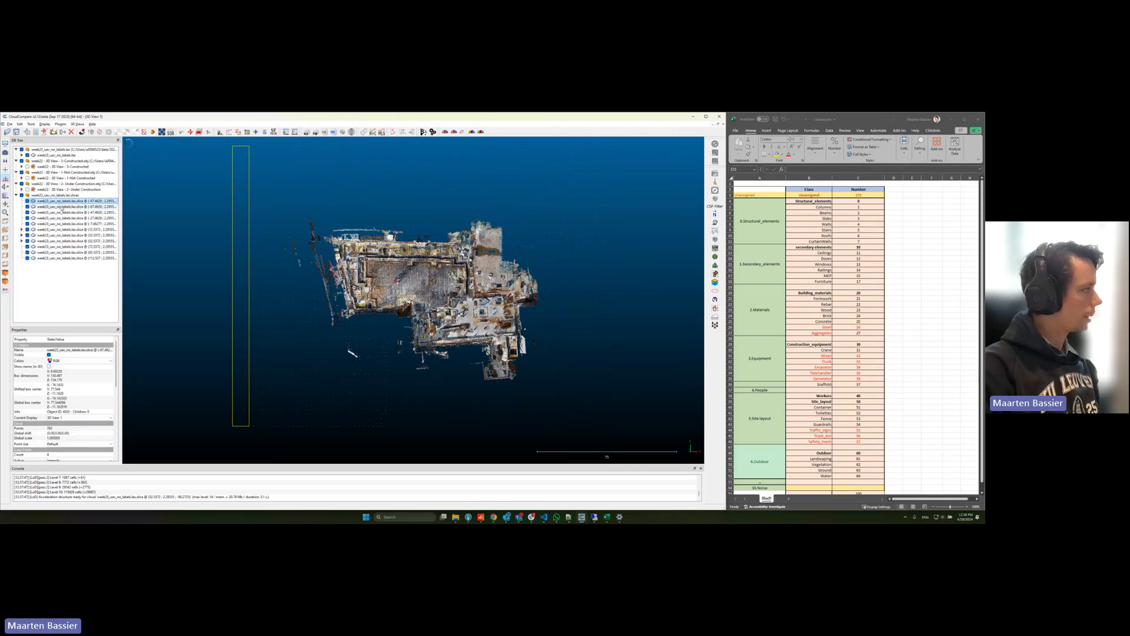
pyautogui.keyDown('shift'); pyautogui.click(63, 207); pyautogui.keyUp('shift')
pyautogui.press('Delete')
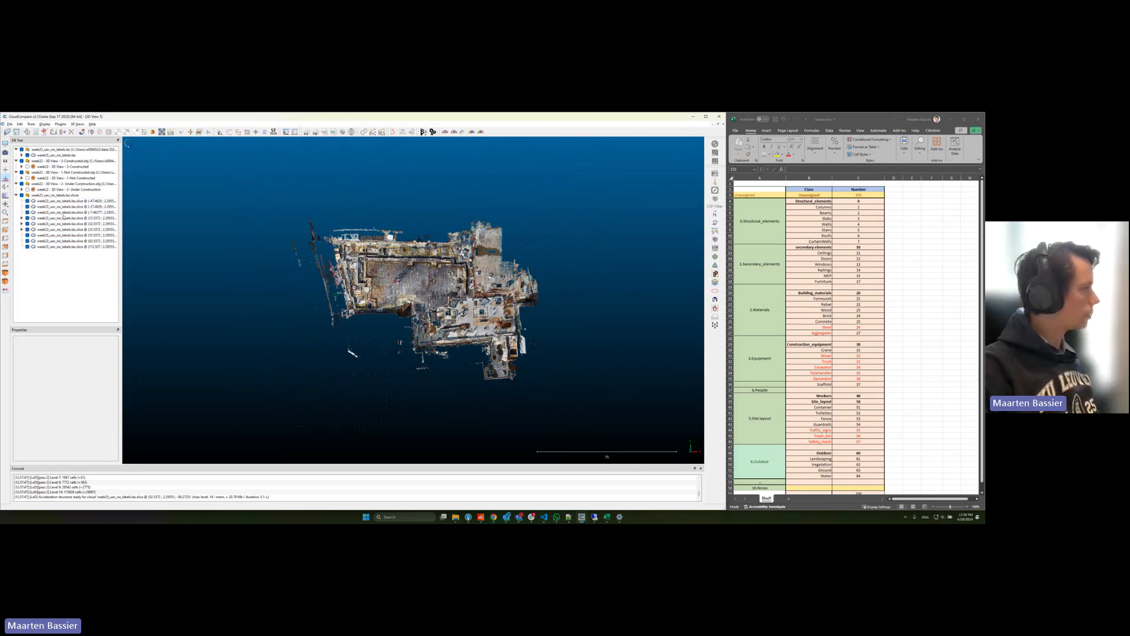
pyautogui.click(61, 247)
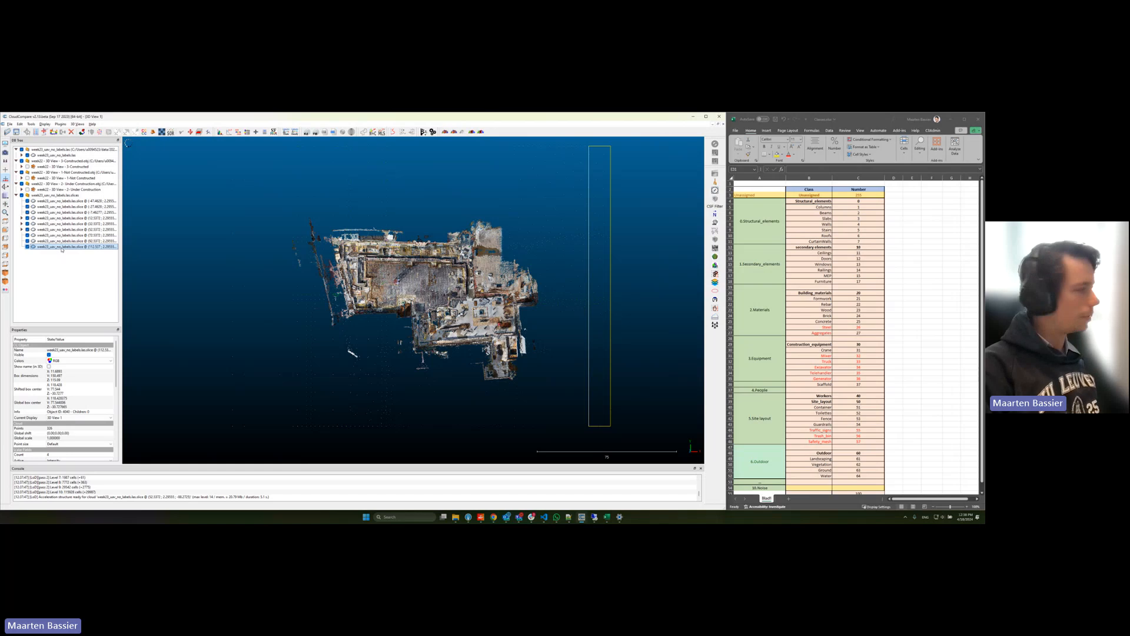
pyautogui.press('Delete')
pyautogui.click(58, 241)
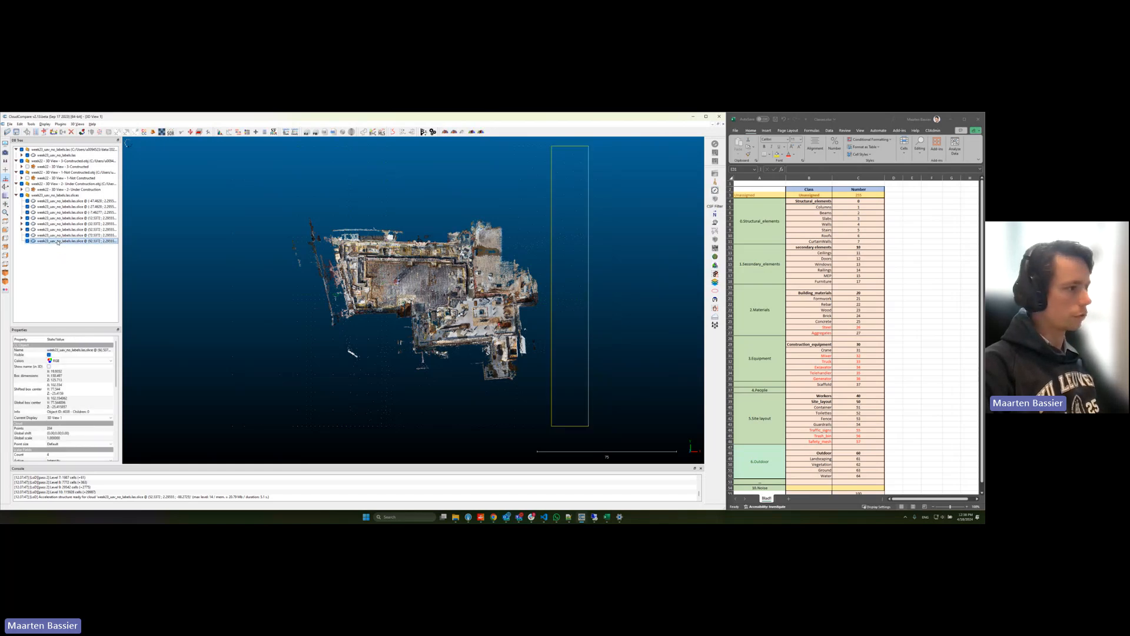
pyautogui.press('Delete')
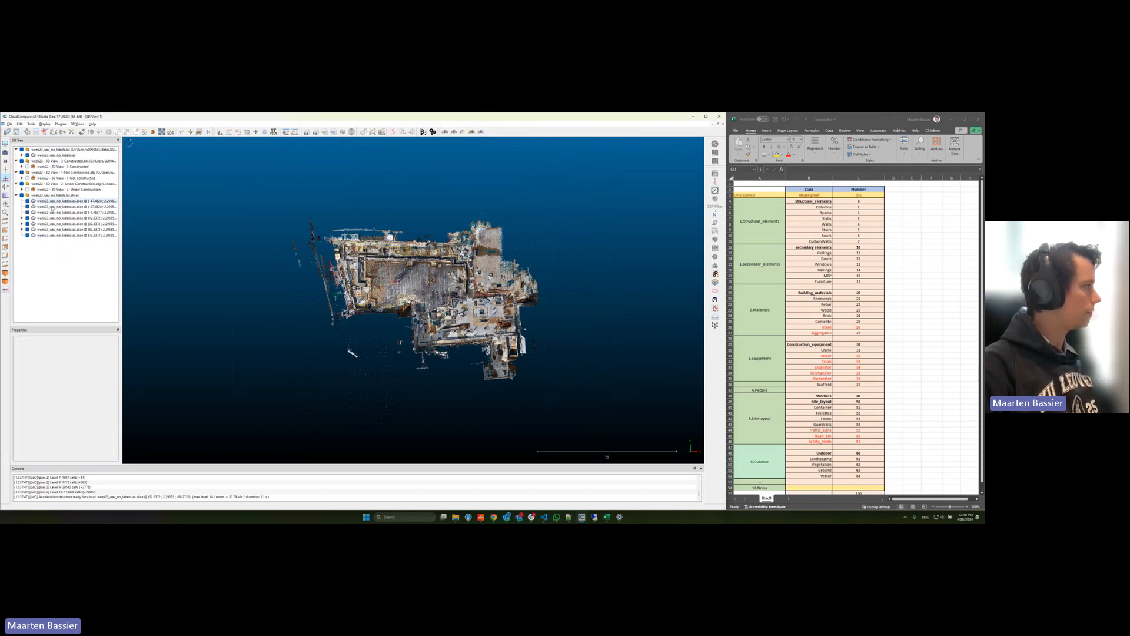
# Step: Hide the source point cloud and every remaining slice except the first one
pyautogui.click(47, 207)
pyautogui.keyDown('shift'); pyautogui.click(53, 235); pyautogui.keyUp('shift')
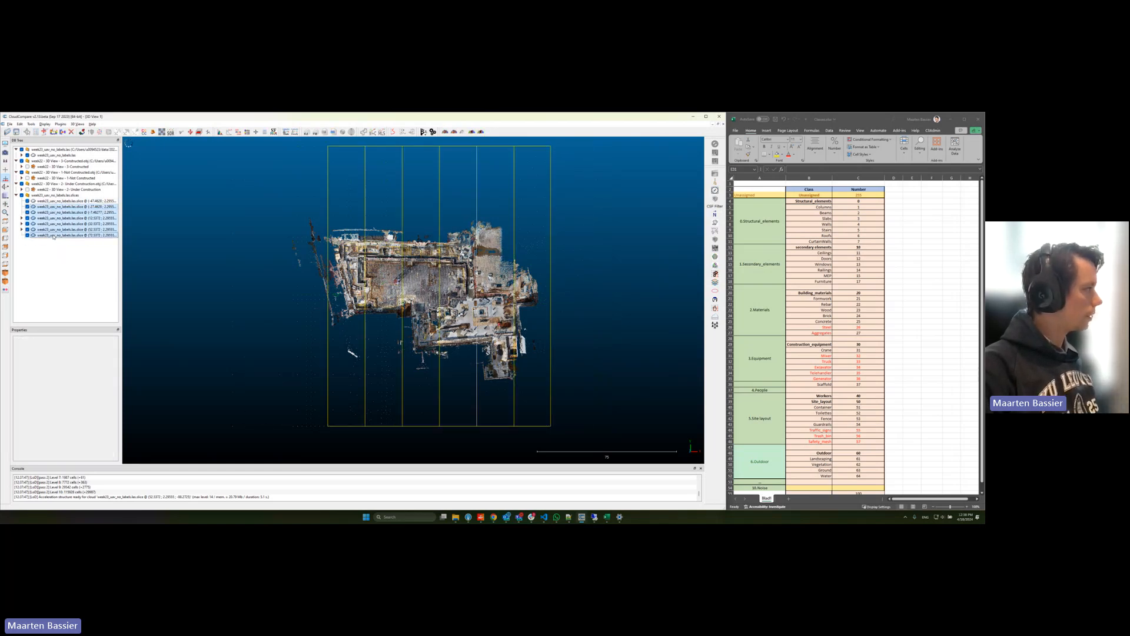
pyautogui.rightClick(53, 217)
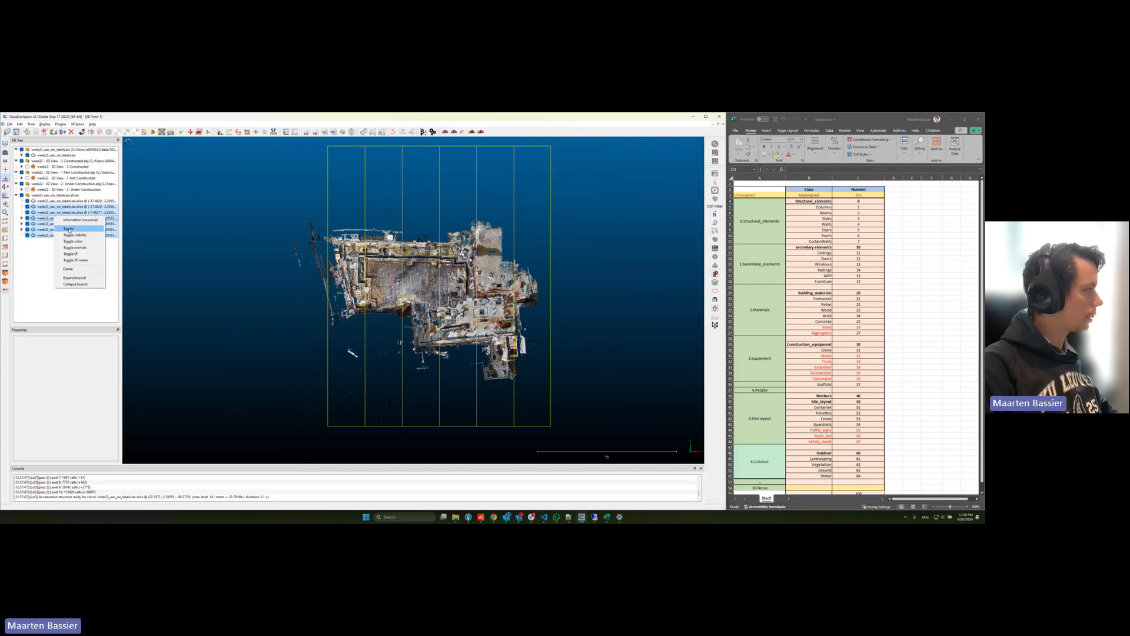
pyautogui.click(68, 228)
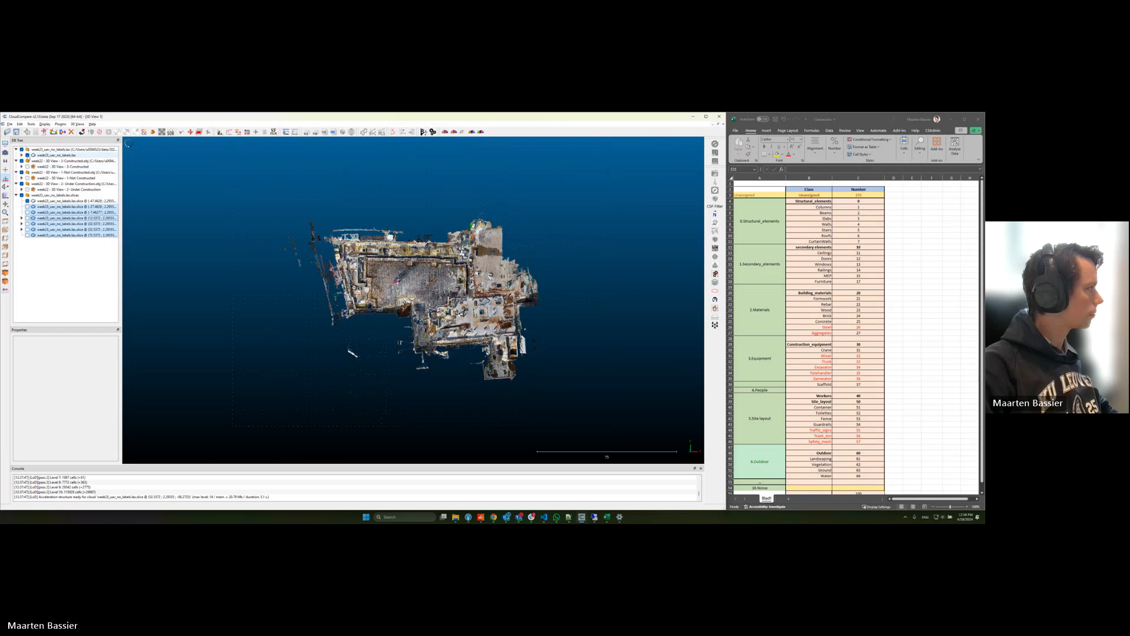
pyautogui.click(27, 154)
# Step: Select the first remaining slice and examine its points from several angles
pyautogui.click(65, 201)
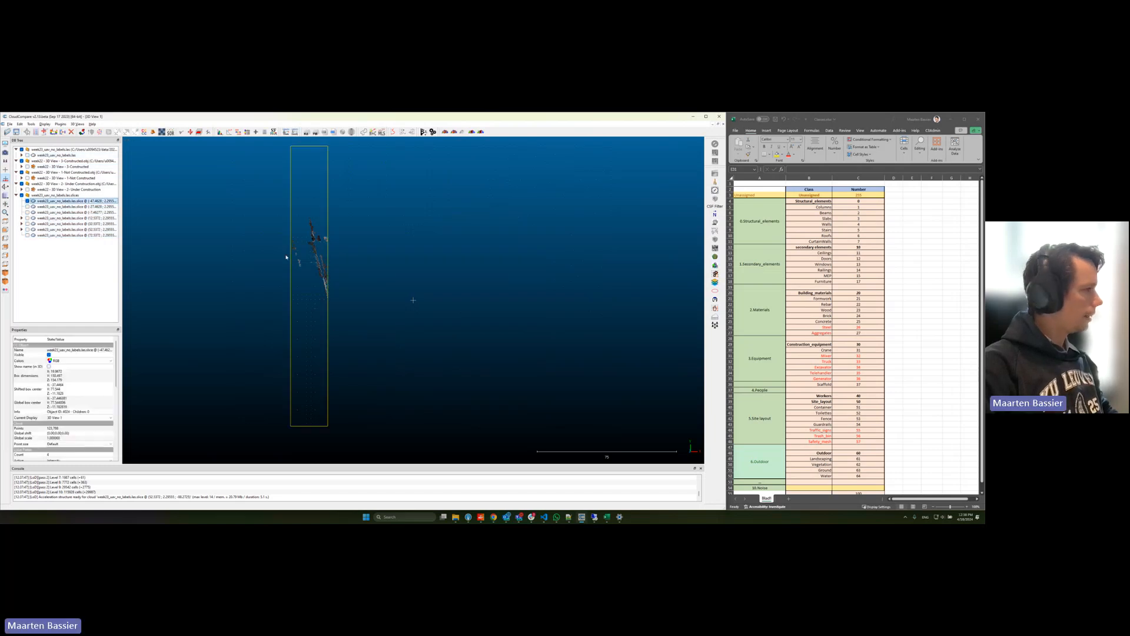
pyautogui.moveTo(330, 334); pyautogui.dragTo(350, 252)
pyautogui.moveTo(352, 251); pyautogui.dragTo(473, 297, button='right')
pyautogui.scroll(7, 473, 296)
pyautogui.moveTo(471, 296); pyautogui.dragTo(466, 323)
pyautogui.scroll(-14, 439, 295)
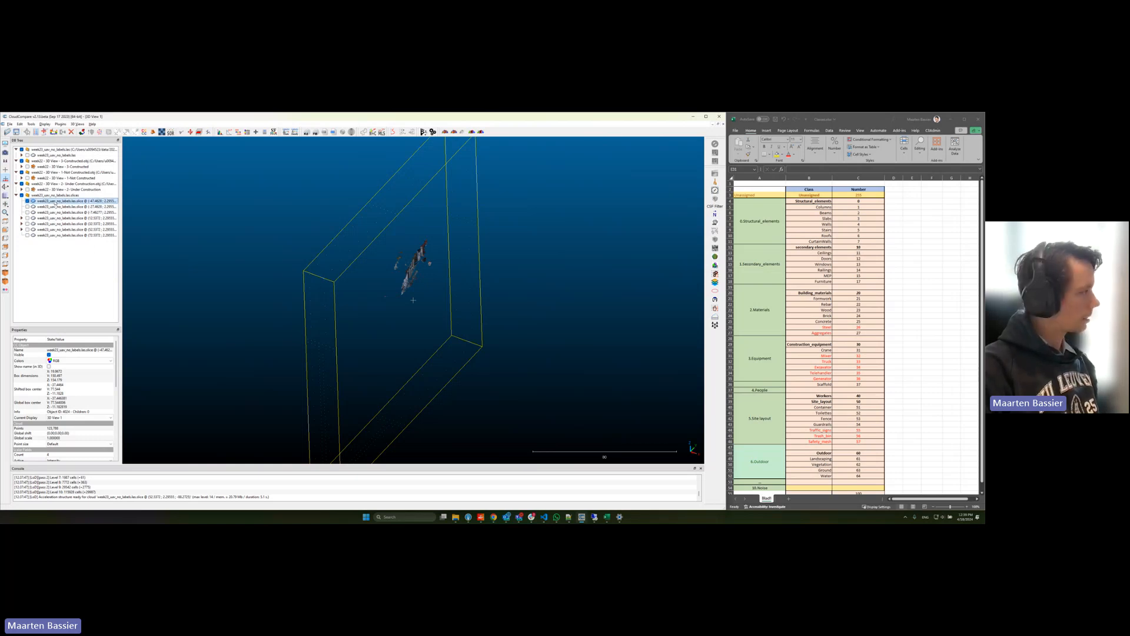
# Step: Rename the first slice with its outdoor class number followed by "_Outdoor"
pyautogui.click(55, 202)
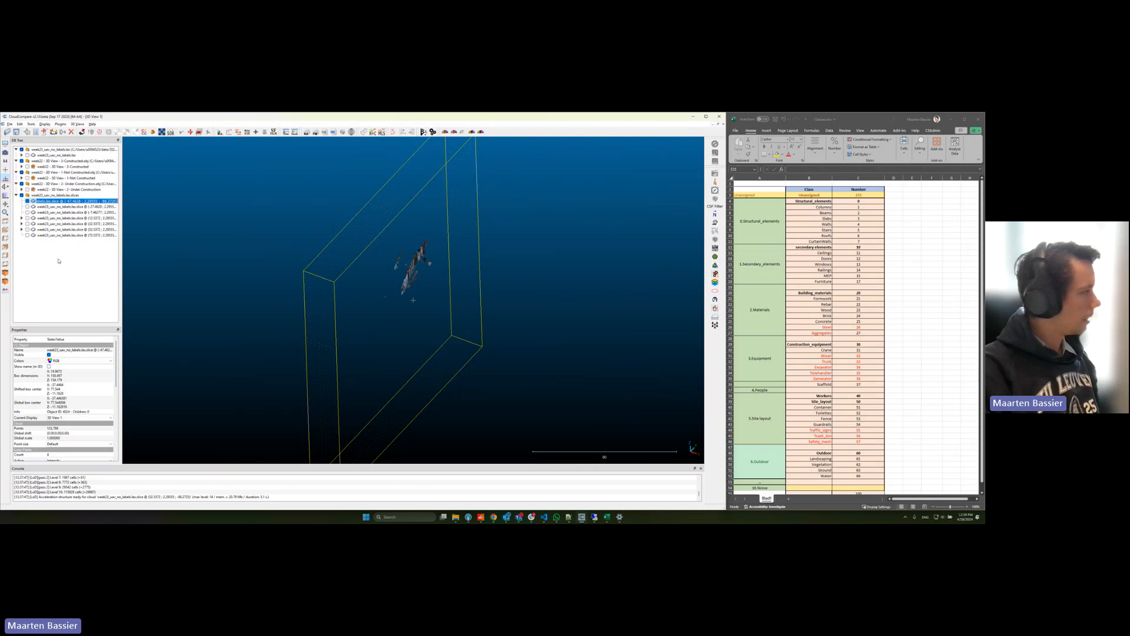
pyautogui.write('600_Outdoor')
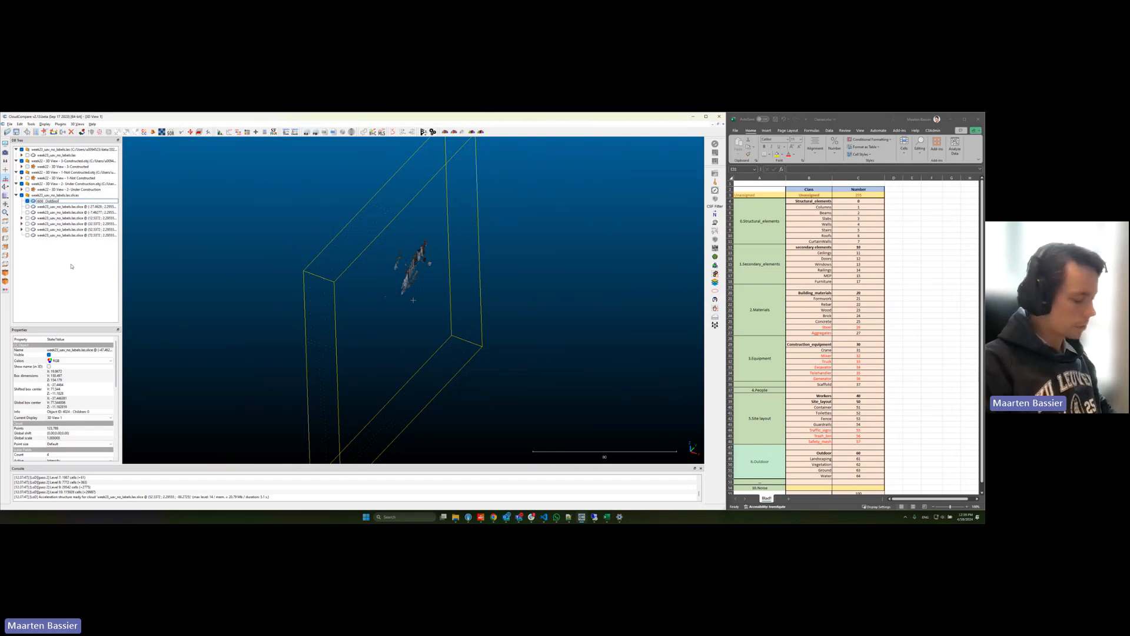
pyautogui.press('BackSpace')
pyautogui.press('BackSpace')
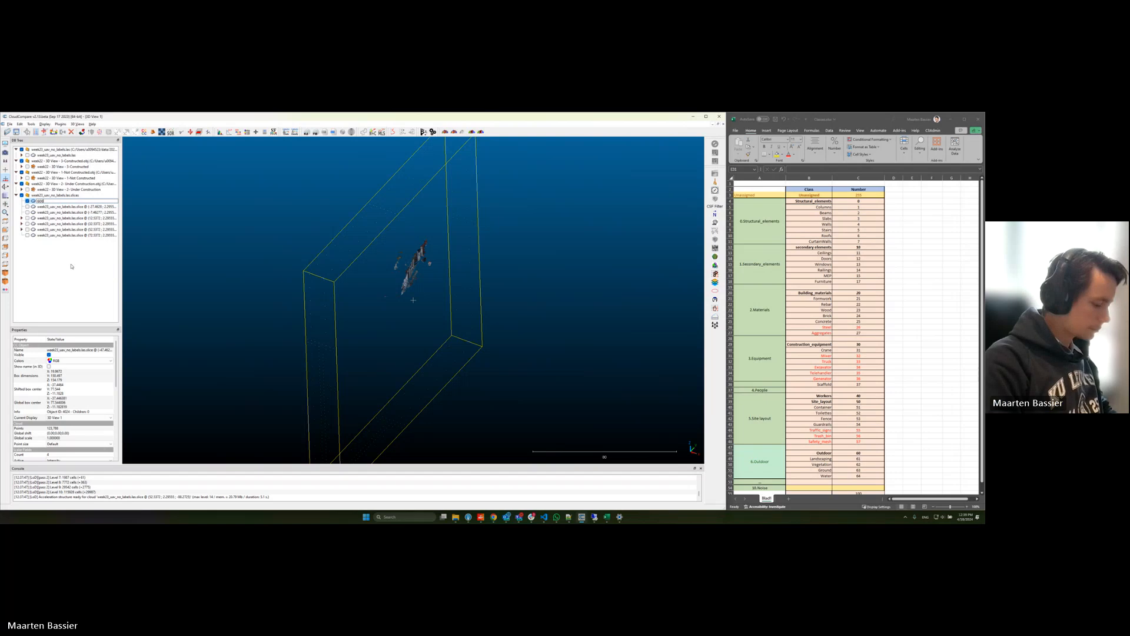
pyautogui.press('Return')
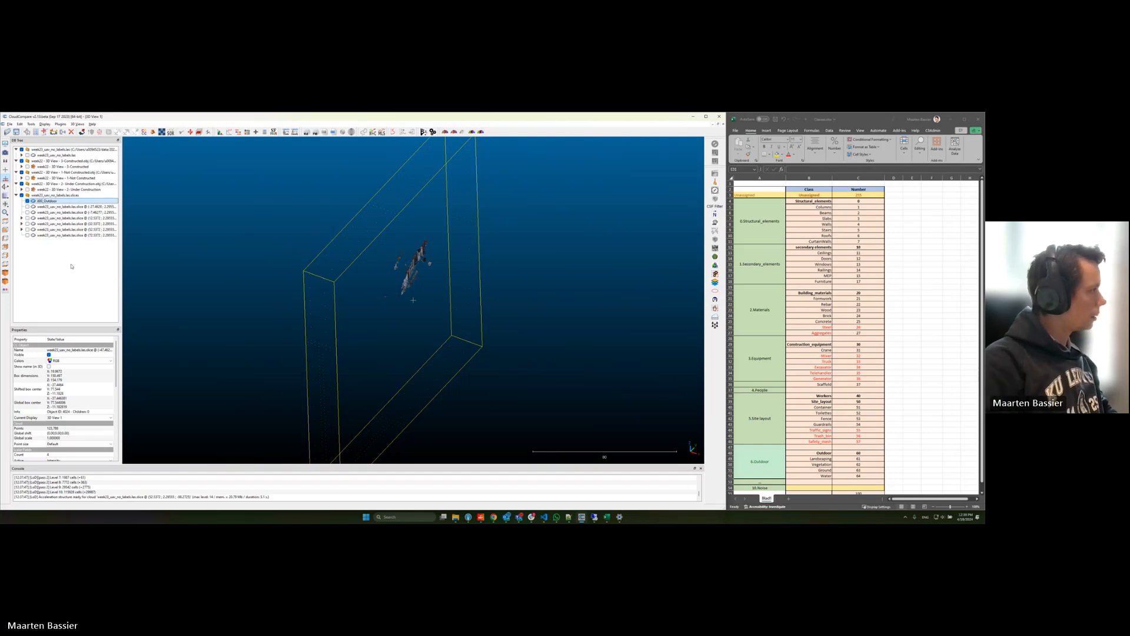
# Step: Hide the outdoor slice, display the second slice, and examine its walls and floor from several angles
pyautogui.click(27, 201)
pyautogui.click(27, 207)
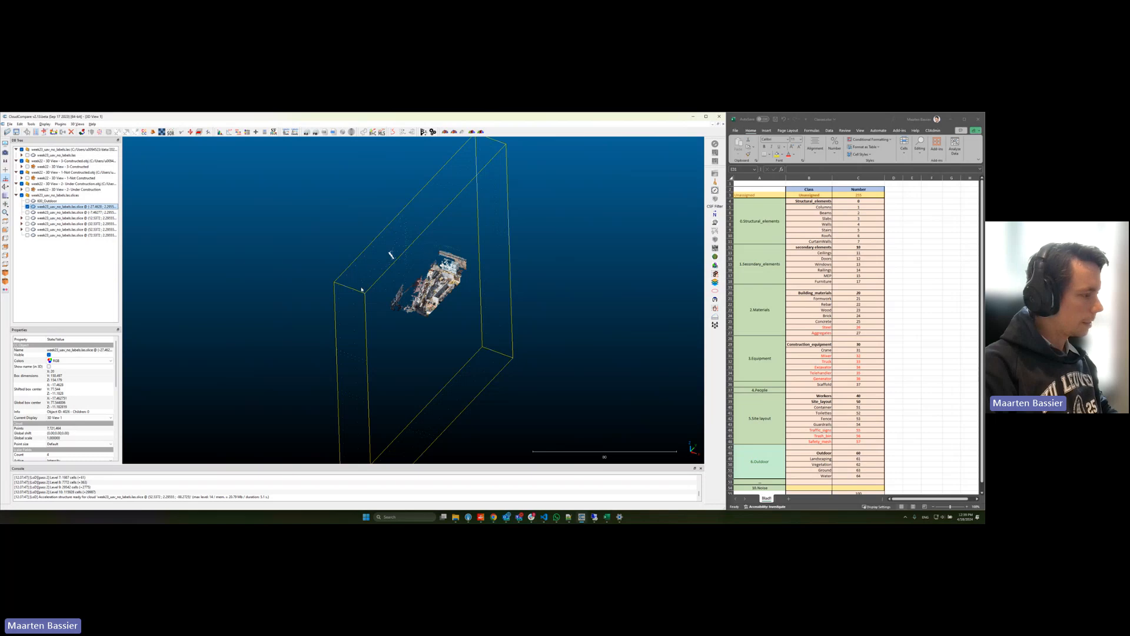
pyautogui.scroll(5, 506, 300)
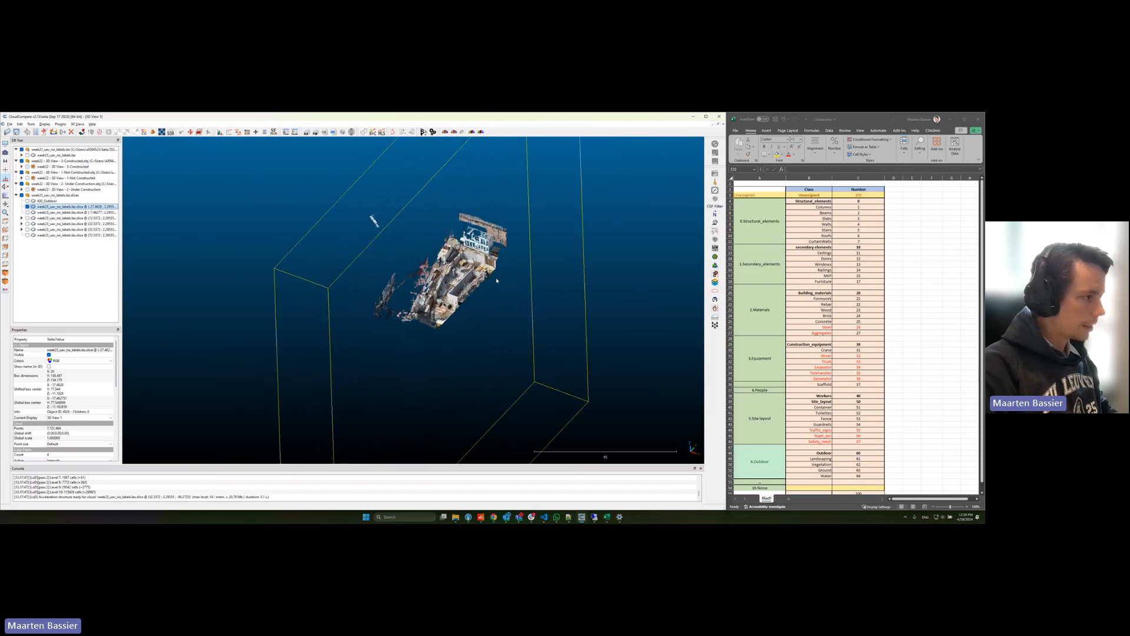
pyautogui.scroll(6, 494, 284)
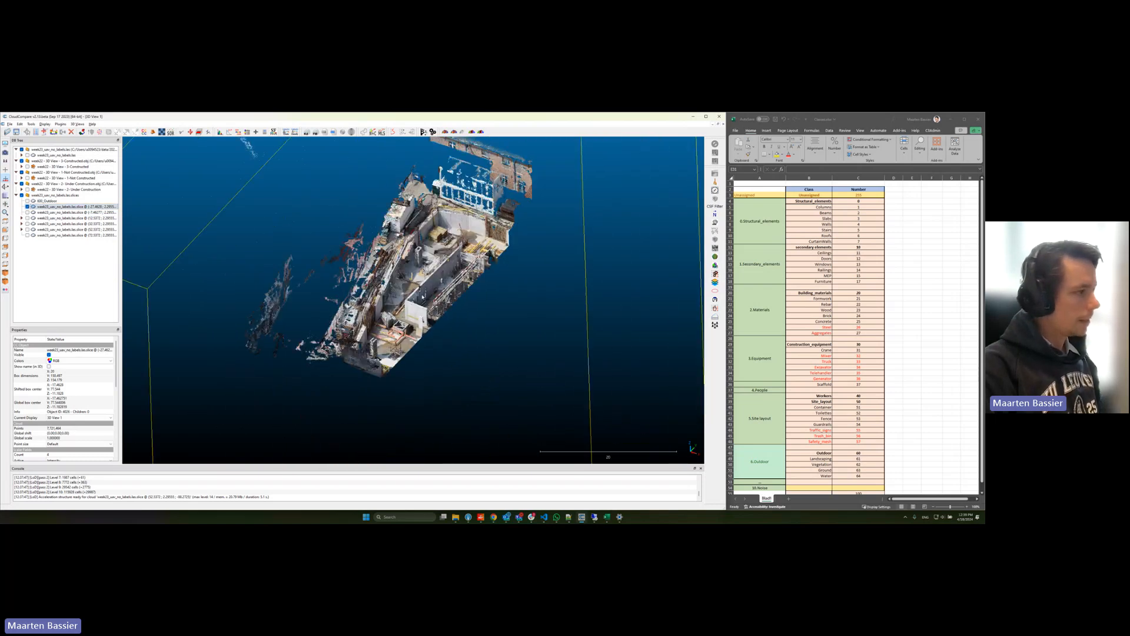
pyautogui.moveTo(403, 272); pyautogui.dragTo(395, 295, button='right')
pyautogui.scroll(3, 418, 315)
pyautogui.scroll(-3, 418, 315)
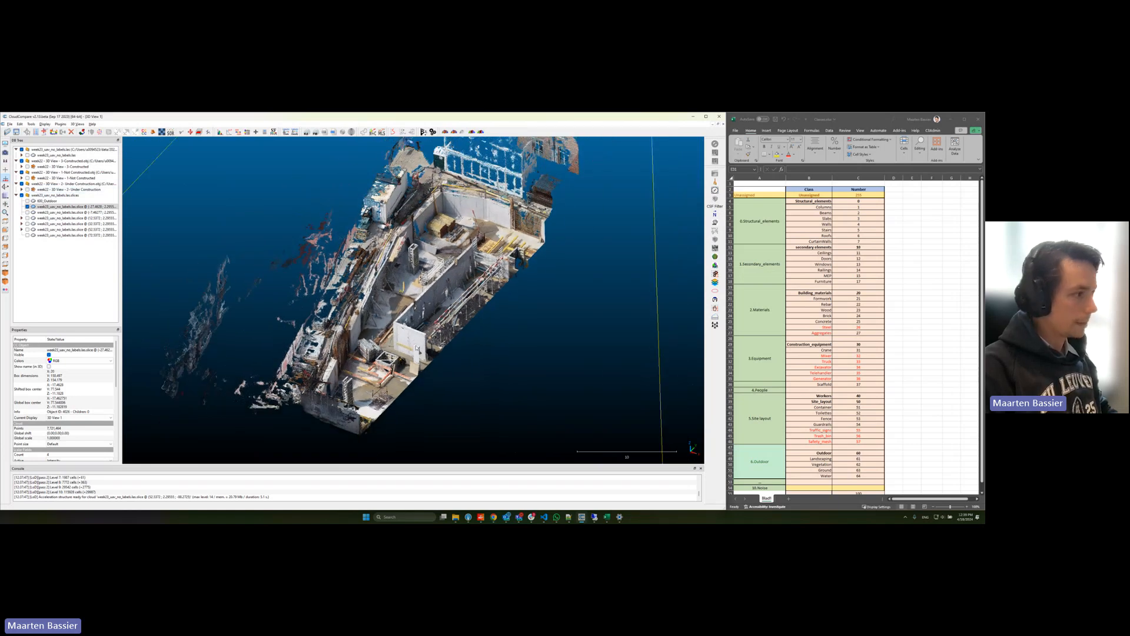
pyautogui.moveTo(416, 348); pyautogui.dragTo(463, 366)
pyautogui.scroll(6, 410, 339)
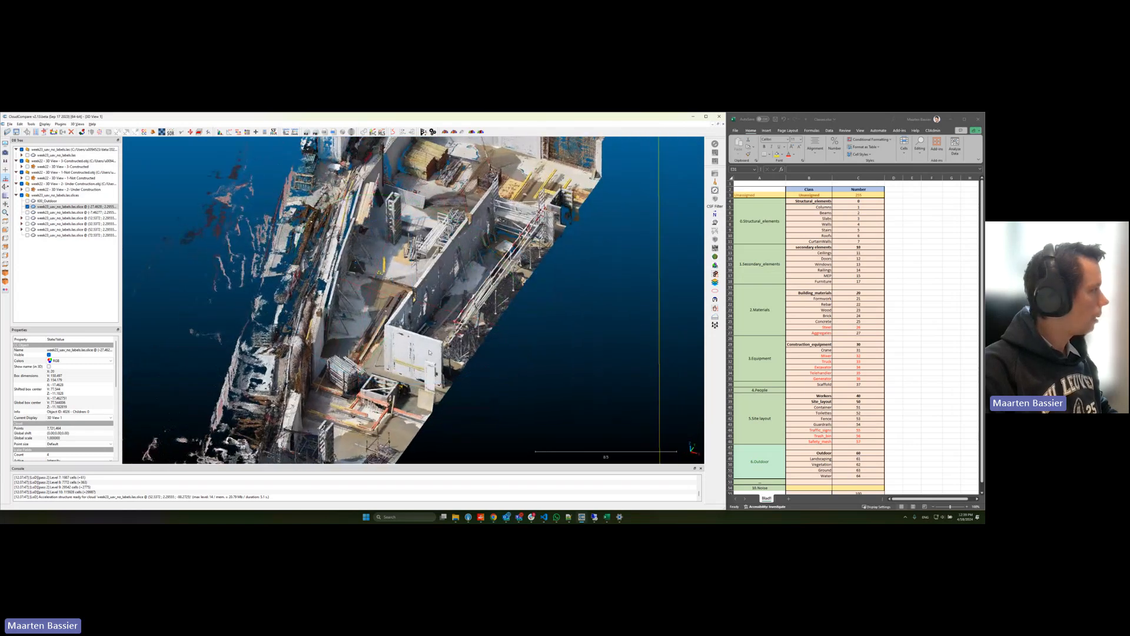
pyautogui.scroll(-5, 463, 366)
pyautogui.scroll(-3, 412, 300)
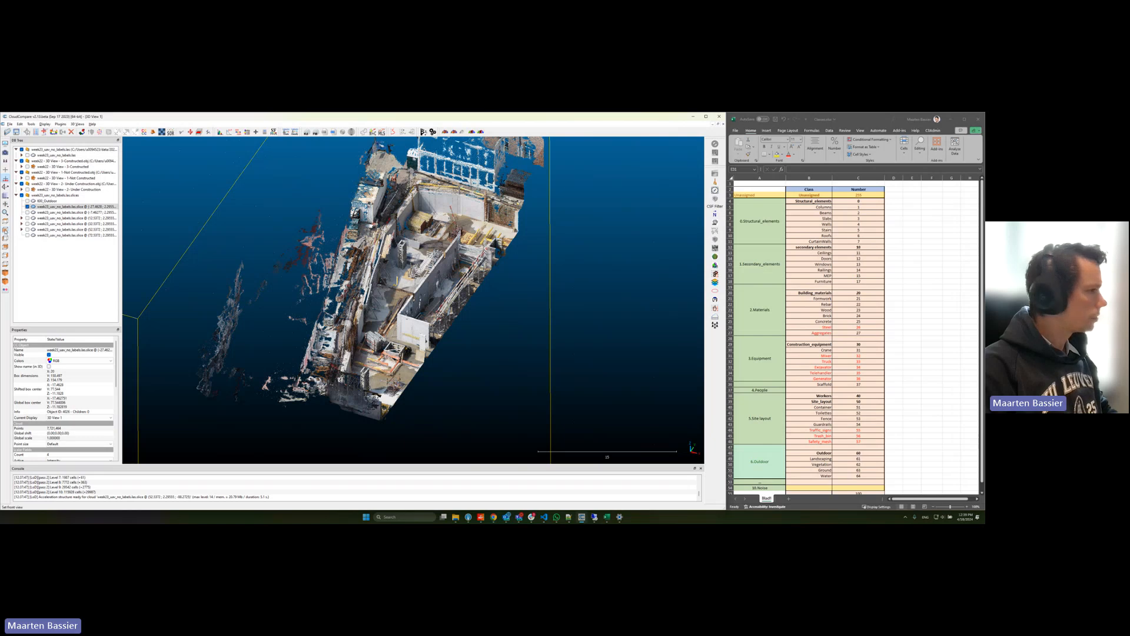
# Step: In front view, segment out the first stretch of the second slice's floor slab with a rectangular selection
pyautogui.click(5, 230)
pyautogui.scroll(6, 389, 345)
pyautogui.scroll(8, 390, 345)
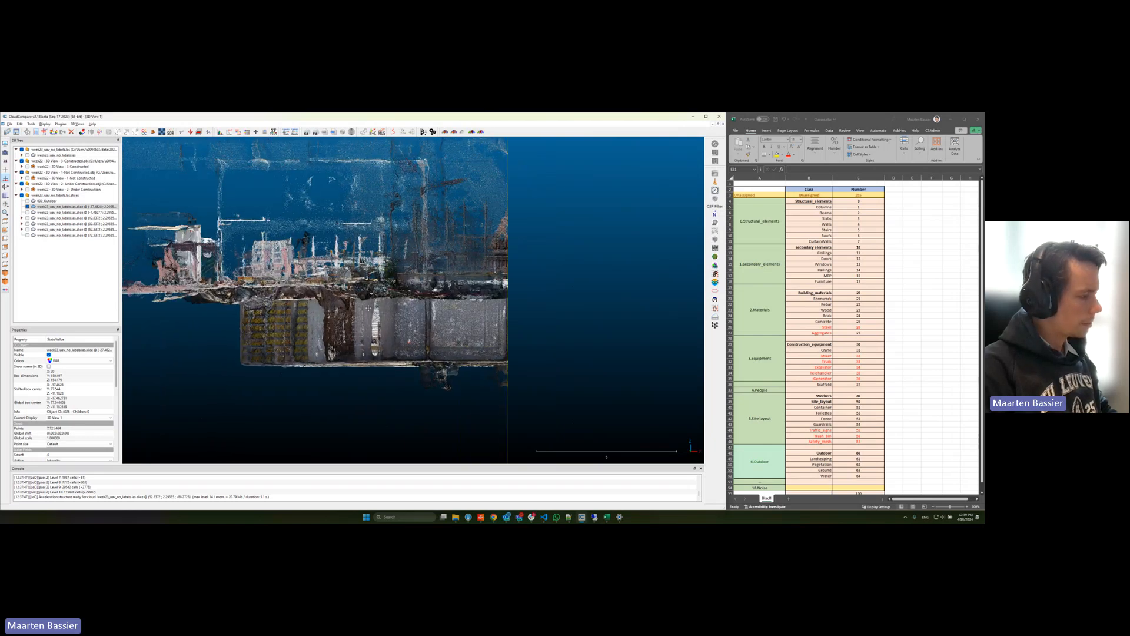
pyautogui.scroll(4, 341, 292)
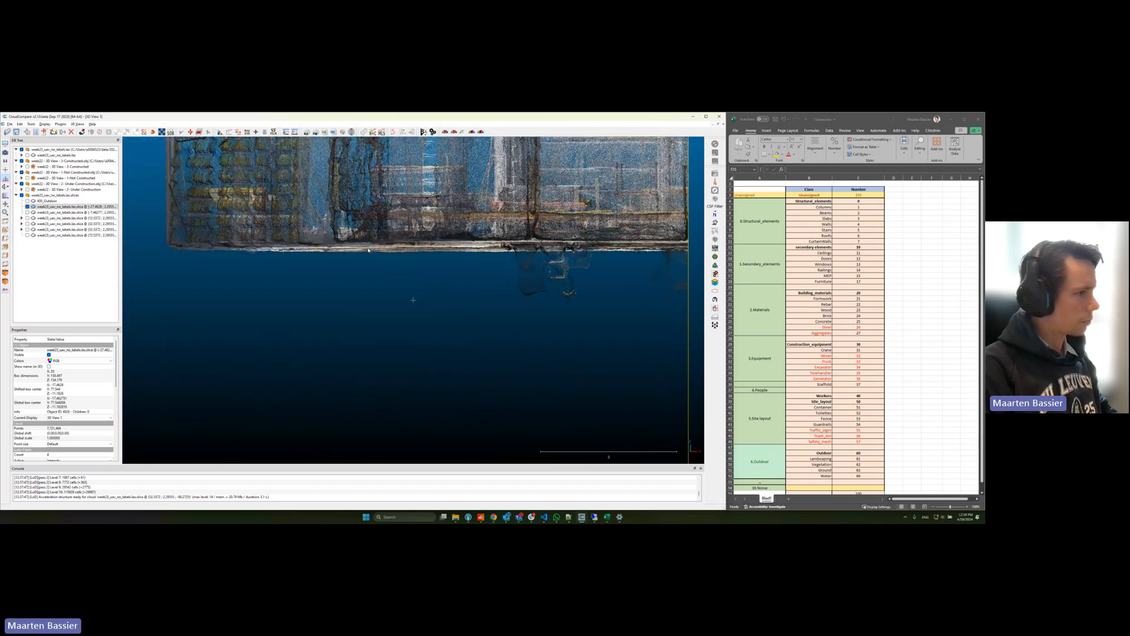
pyautogui.moveTo(344, 291); pyautogui.dragTo(341, 293, button='right')
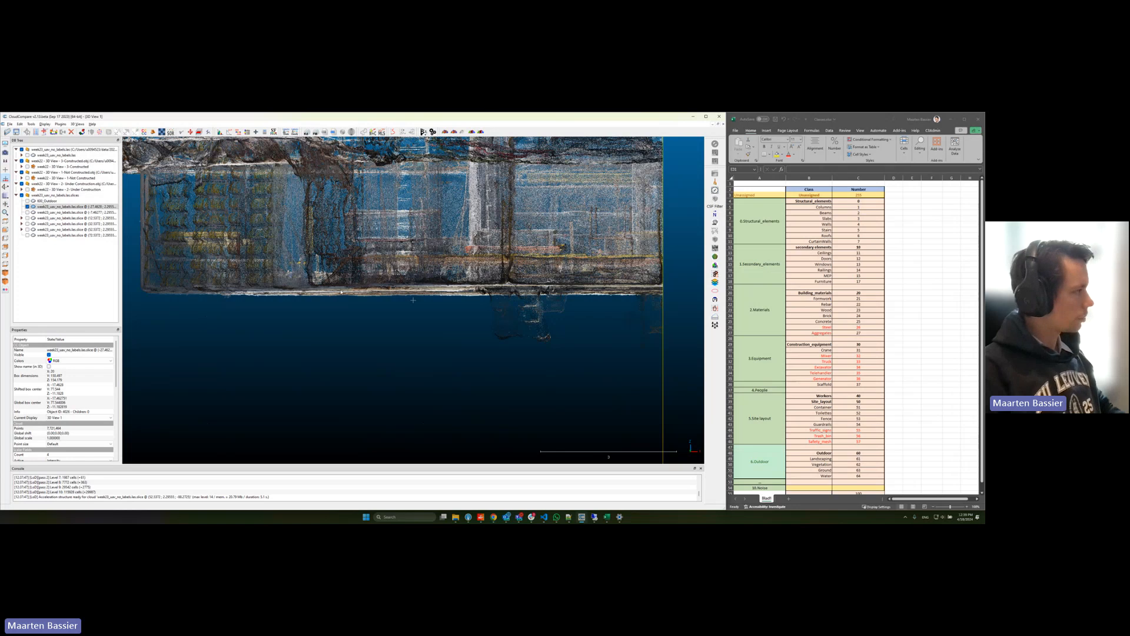
pyautogui.press('t')
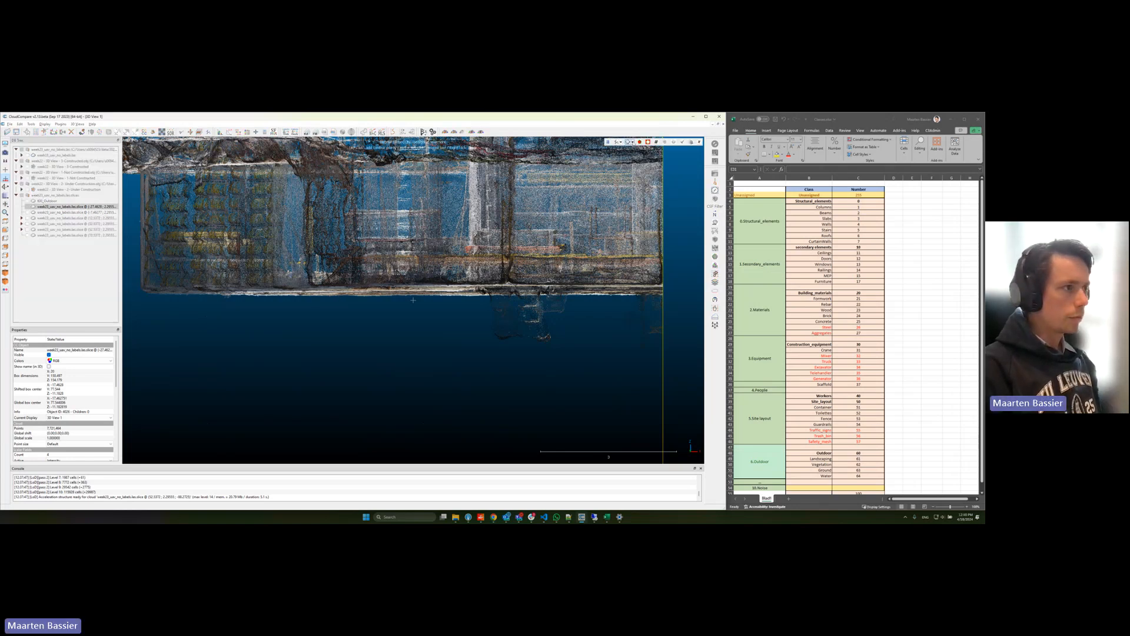
pyautogui.click(632, 142)
pyautogui.click(641, 155)
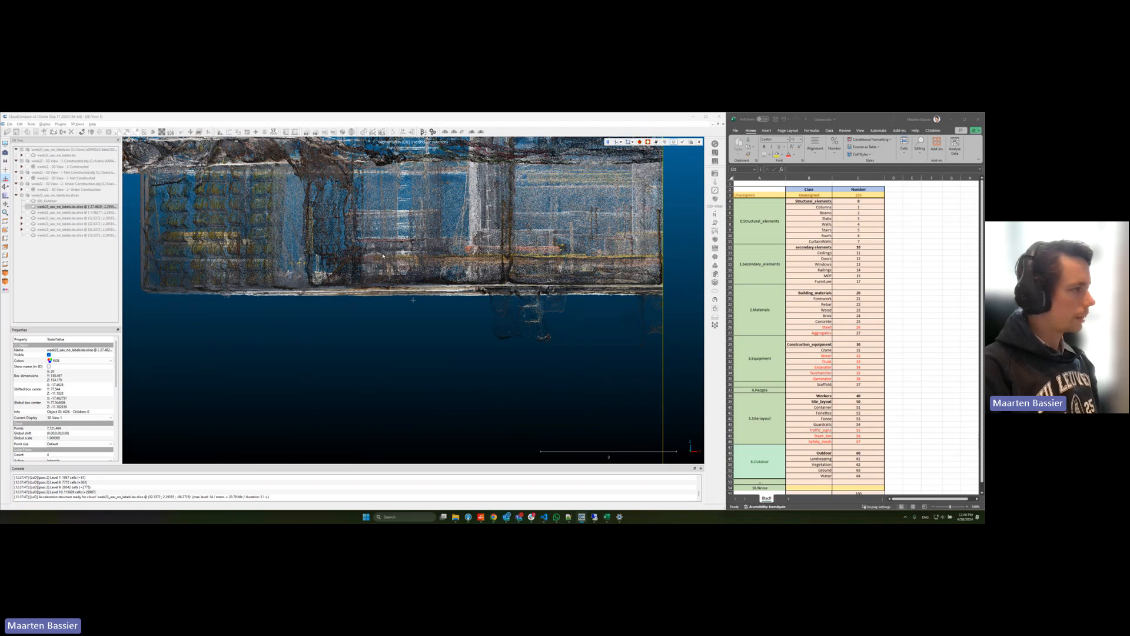
pyautogui.moveTo(138, 289); pyautogui.dragTo(444, 298)
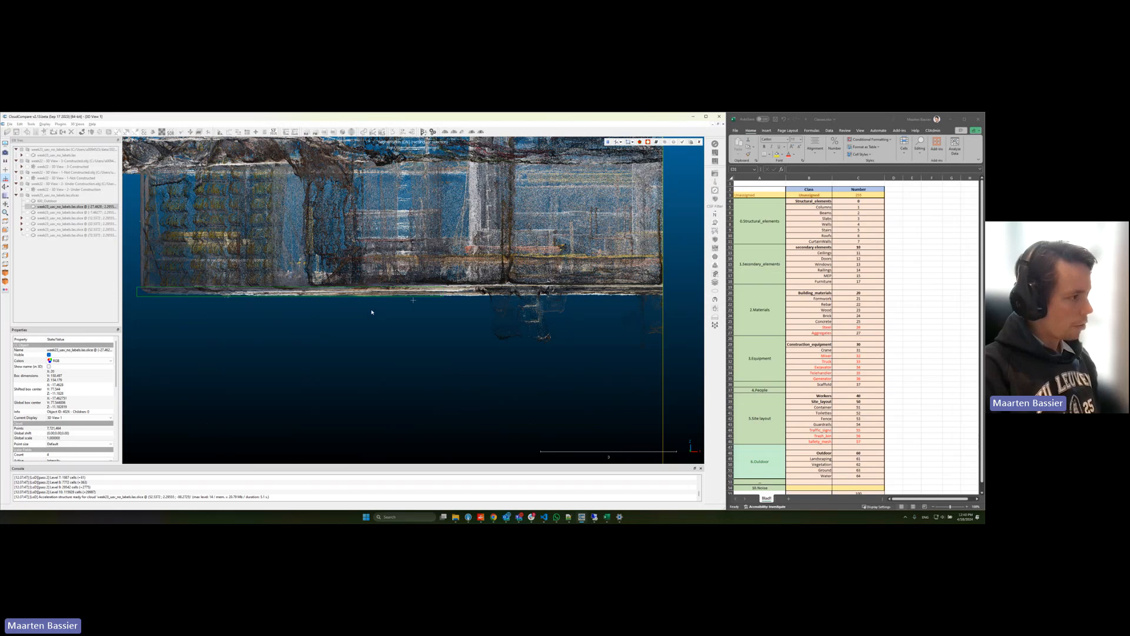
pyautogui.press('o')
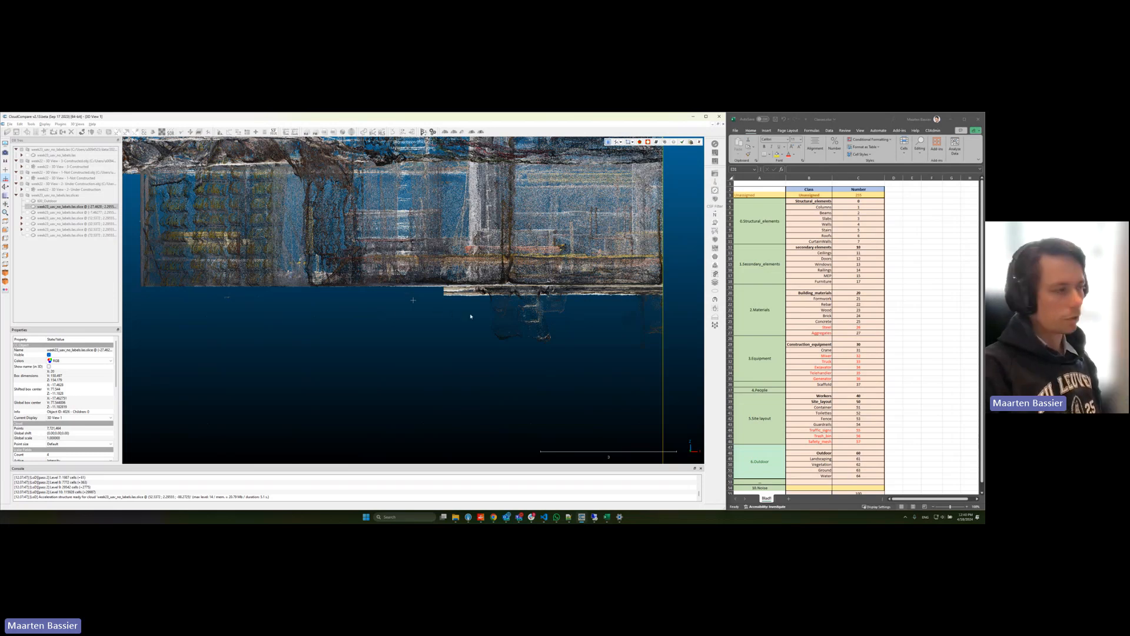
# Step: Segment out the remaining thick strip of floor slab up to the slice's far edge with another rectangle
pyautogui.moveTo(470, 316); pyautogui.dragTo(351, 324, button='right')
pyautogui.scroll(3, 420, 315)
pyautogui.scroll(2, 420, 316)
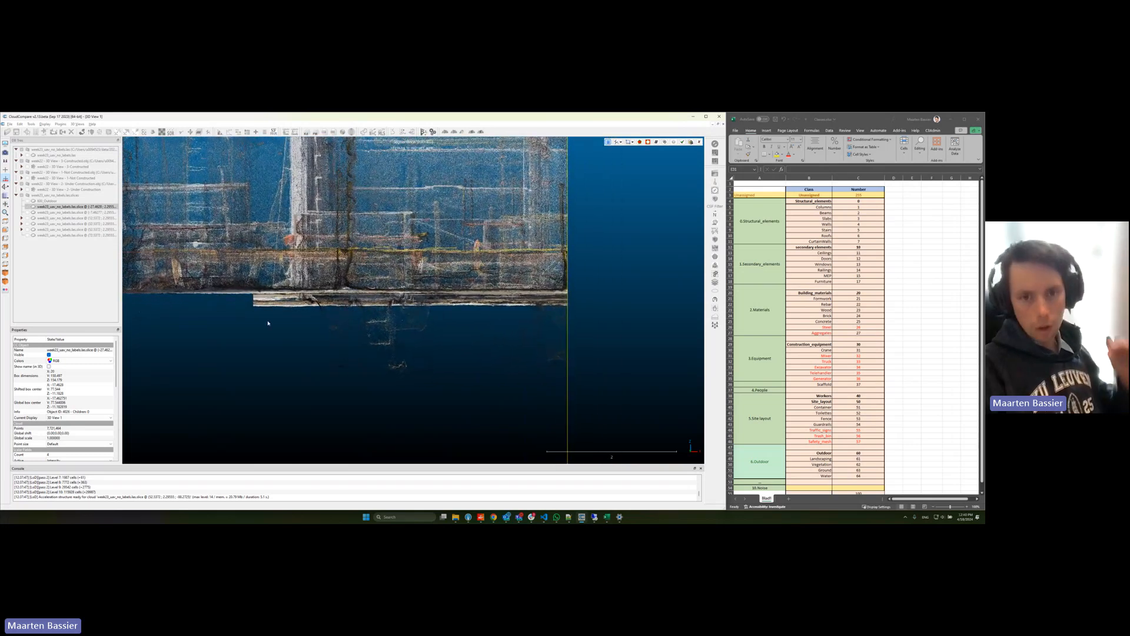
pyautogui.press('space')
pyautogui.moveTo(246, 310); pyautogui.dragTo(577, 289)
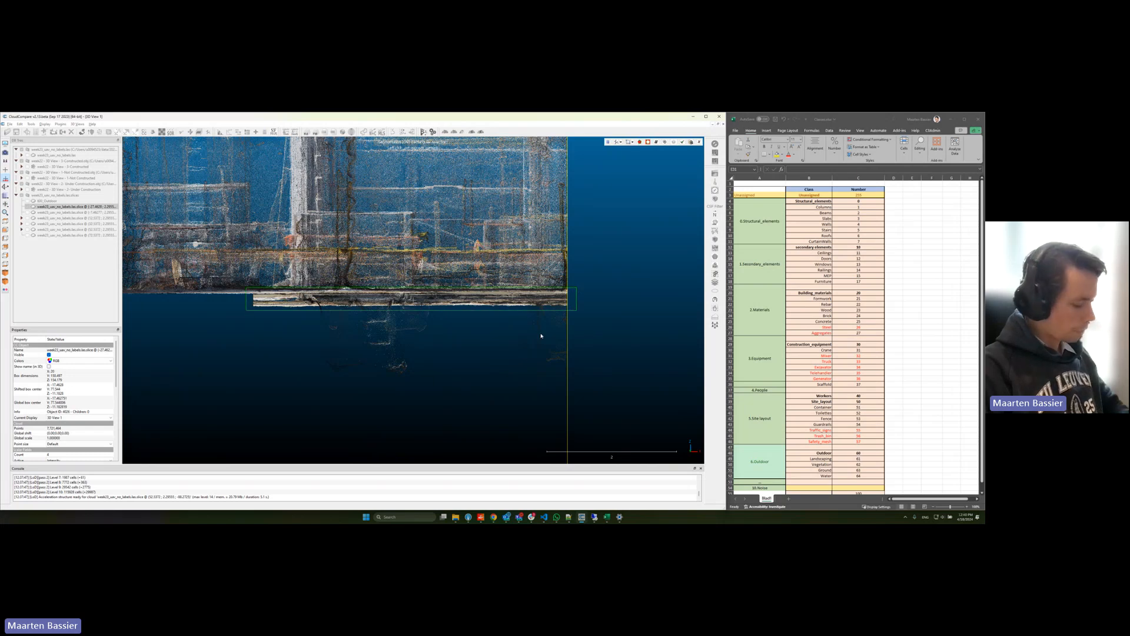
pyautogui.press('o')
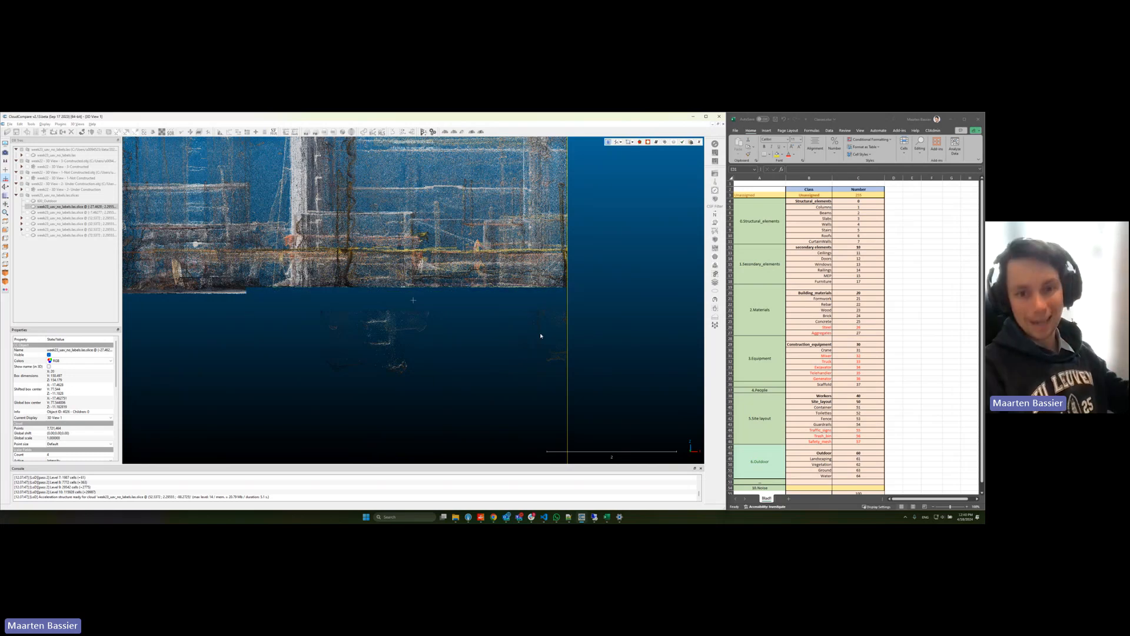
# Step: Confirm the floor slab segmentation, select the extracted floor segment, and toggle its visibility to check it
pyautogui.moveTo(242, 322); pyautogui.dragTo(471, 324, button='right')
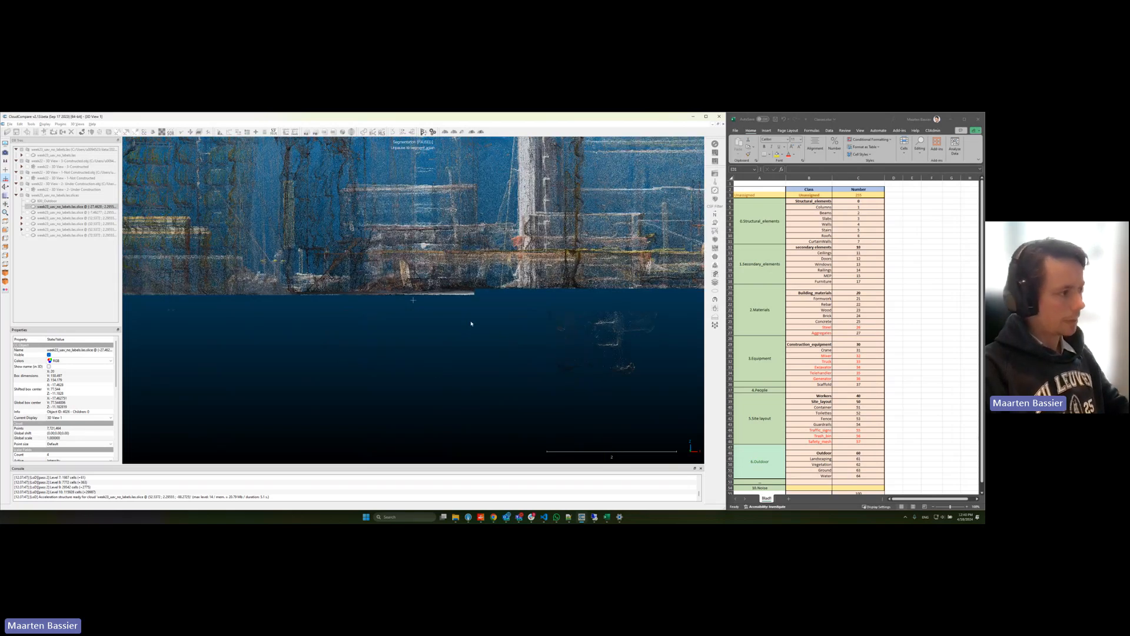
pyautogui.press('Return')
pyautogui.scroll(-10, 435, 314)
pyautogui.click(68, 241)
pyautogui.moveTo(201, 251); pyautogui.dragTo(370, 307)
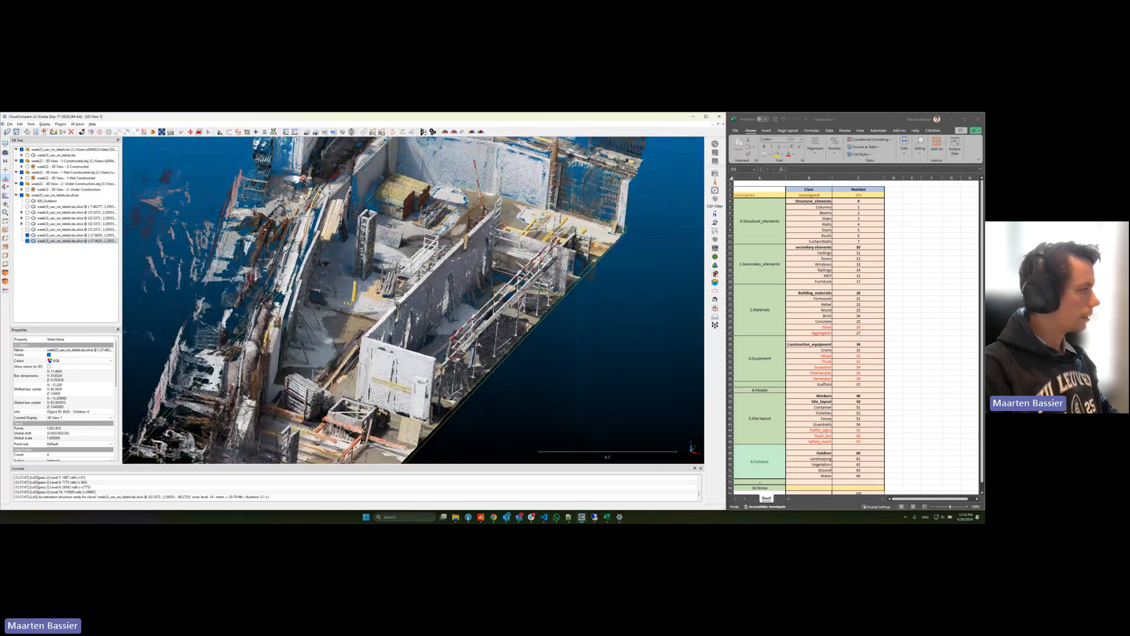
pyautogui.click(28, 241)
pyautogui.click(27, 241)
pyautogui.click(27, 241)
pyautogui.click(28, 241)
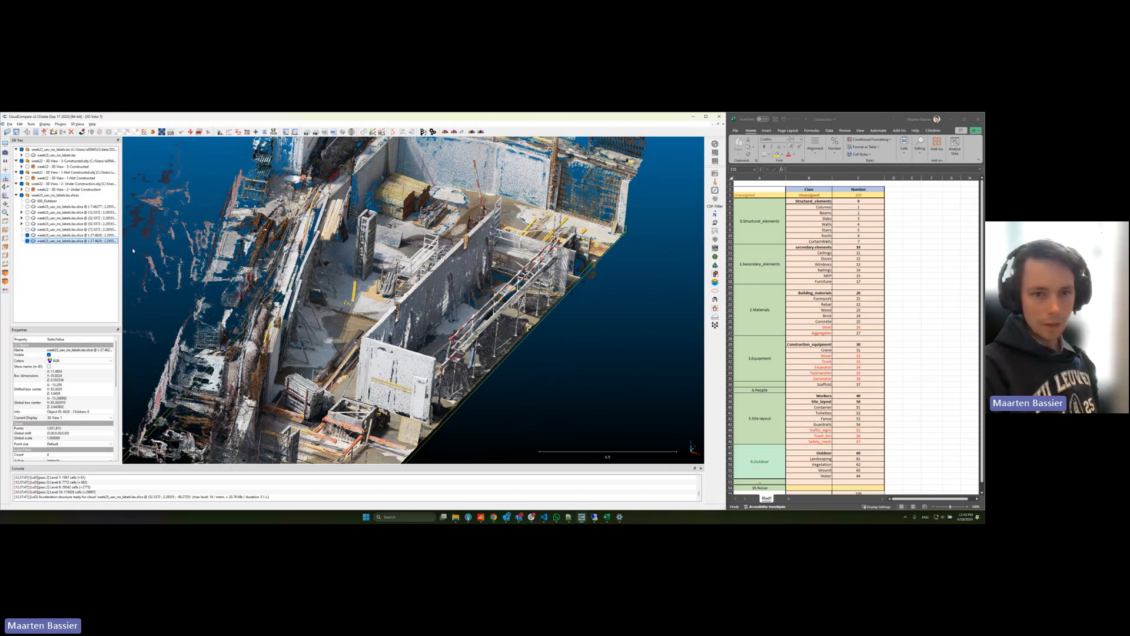
# Step: Highlight the structural and secondary element classes in the Excel list, and rename the CloudCompare floor segment with its class numbers and "Slab_Concrete"
pyautogui.moveTo(809, 201); pyautogui.dragTo(816, 282)
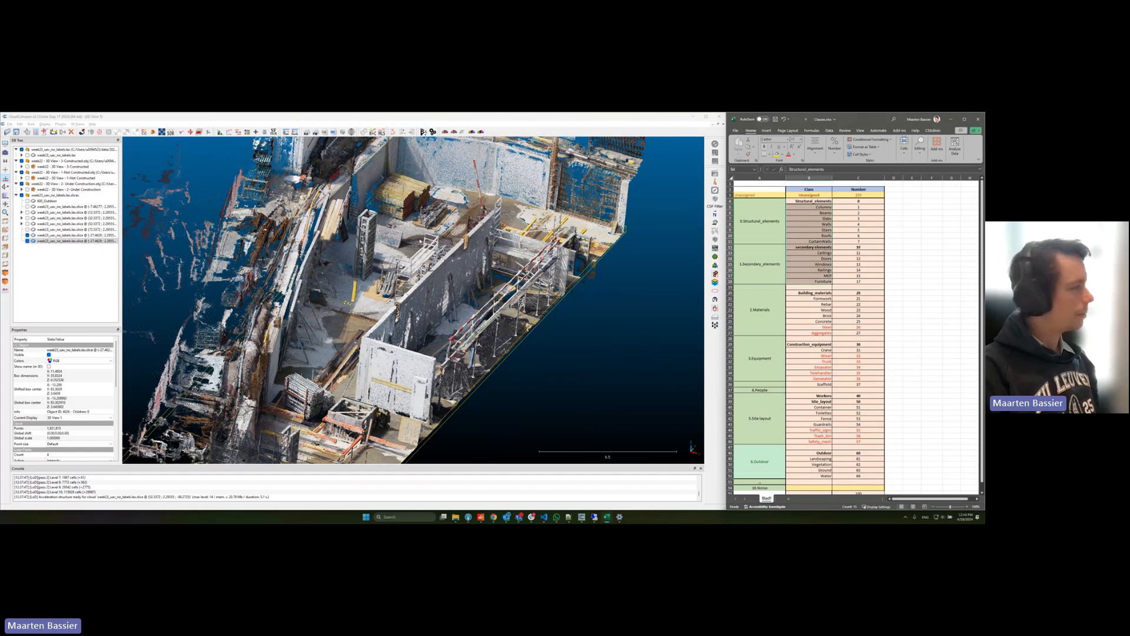
pyautogui.doubleClick(76, 242)
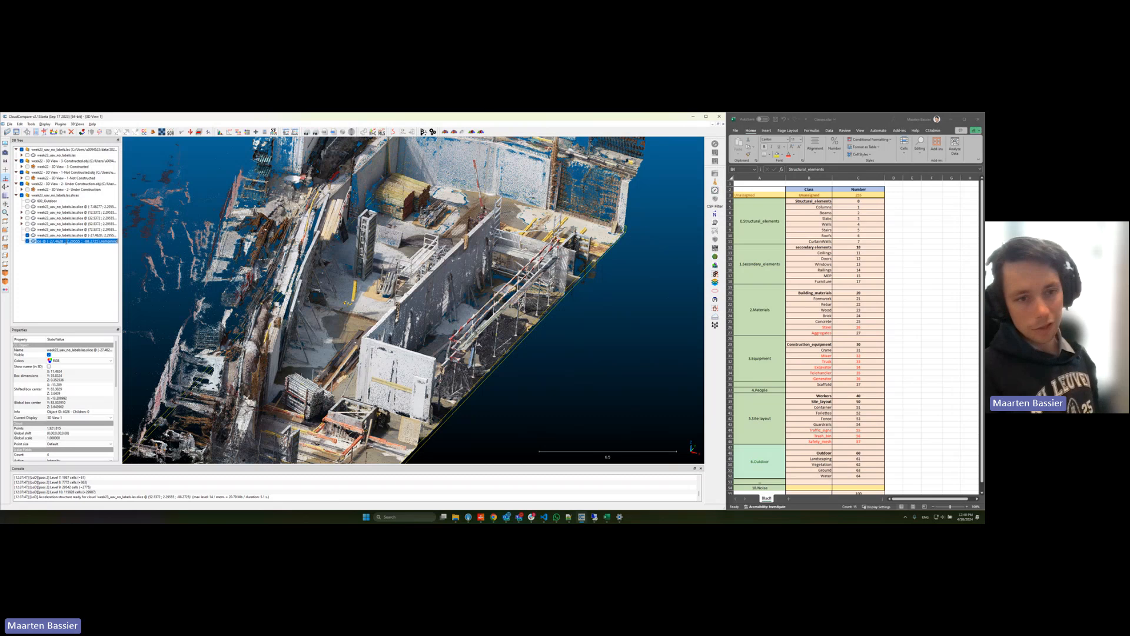
pyautogui.write('303')
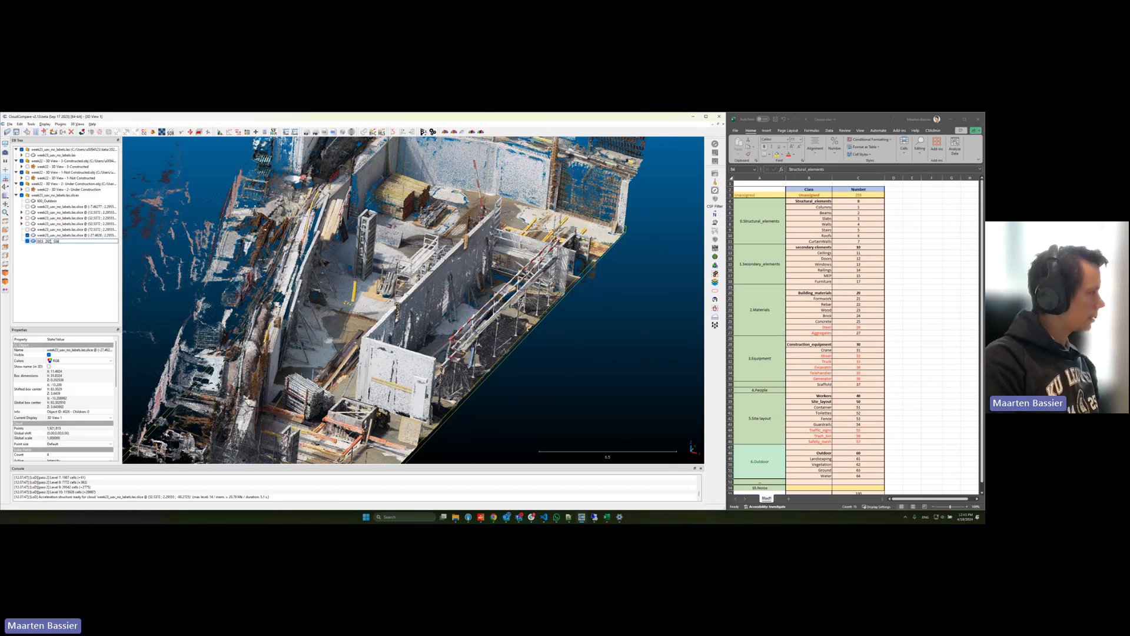
pyautogui.write('rete')
pyautogui.press('Return')
# Step: Hide the concrete slab segment and examine the remaining slice points for leftover floor
pyautogui.click(28, 241)
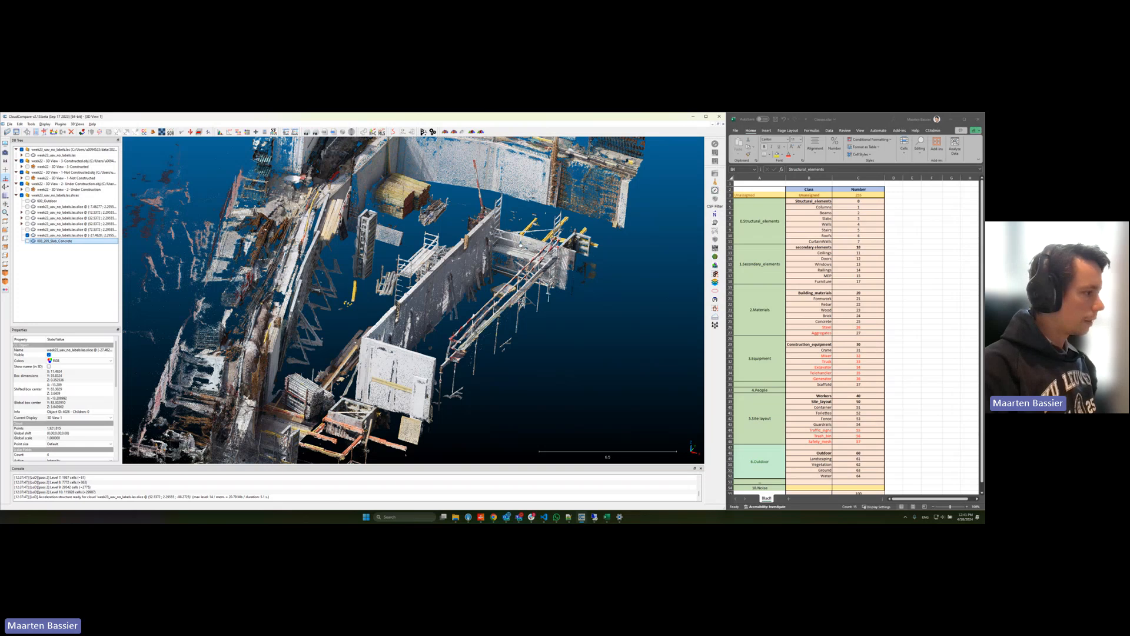
pyautogui.moveTo(253, 288); pyautogui.dragTo(255, 365)
pyautogui.moveTo(254, 365); pyautogui.dragTo(356, 217, button='right')
pyautogui.moveTo(356, 217); pyautogui.dragTo(330, 279)
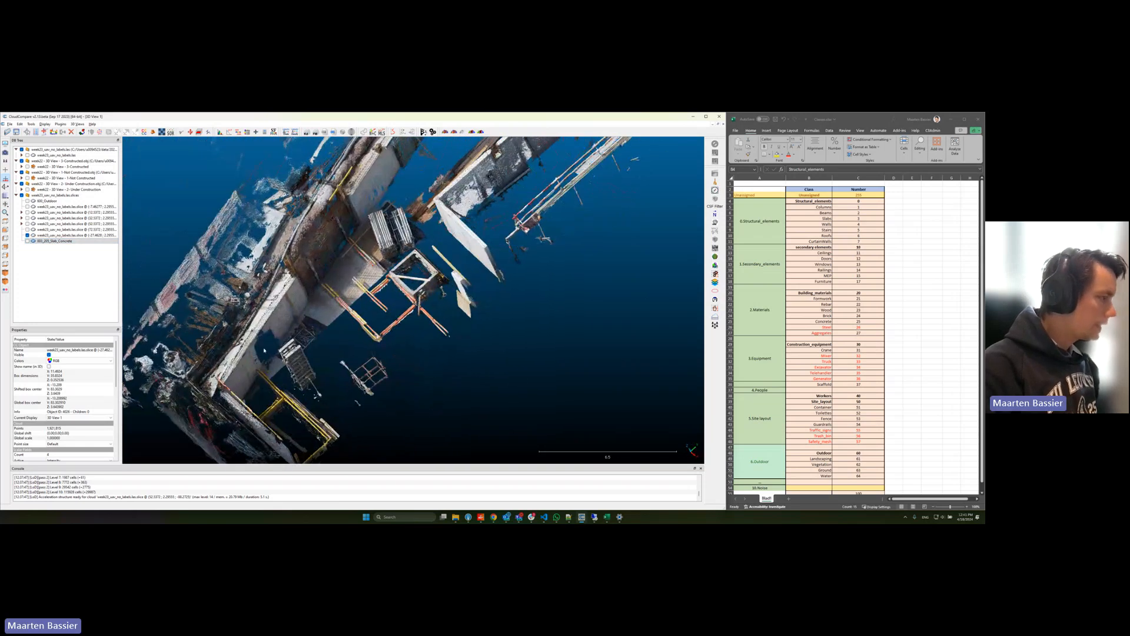
pyautogui.scroll(8, 329, 279)
pyautogui.moveTo(330, 279); pyautogui.dragTo(432, 282, button='right')
pyautogui.scroll(-4, 432, 282)
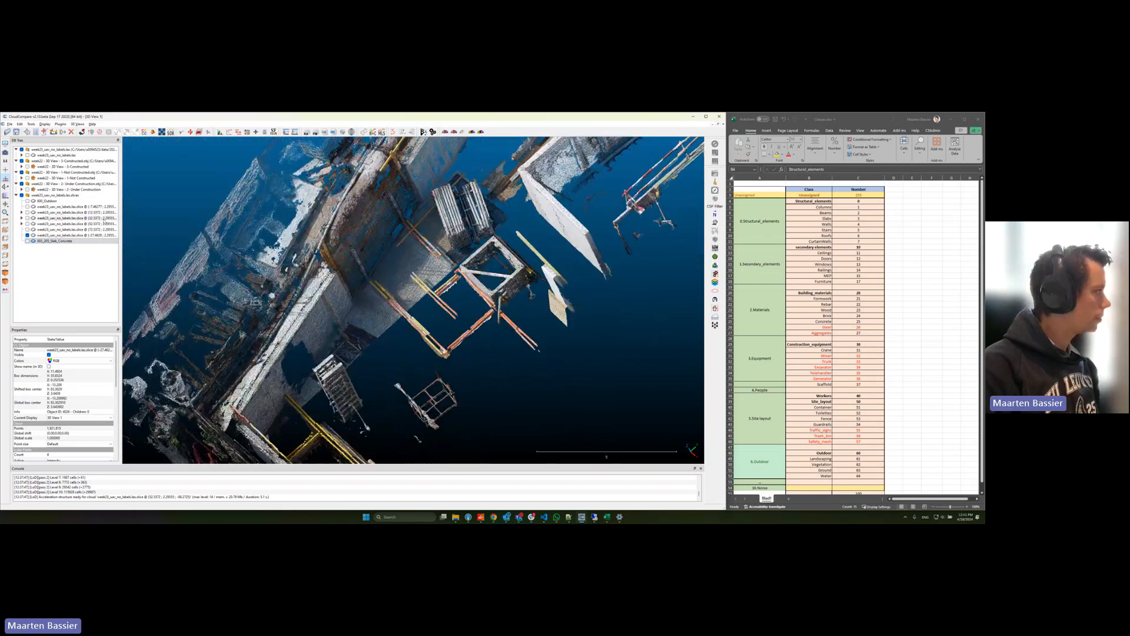
# Step: In front view, segment out the leftover floor strip along the remaining slice's lower edge and confirm the segmentation
pyautogui.click(76, 235)
pyautogui.click(6, 230)
pyautogui.scroll(10, 424, 318)
pyautogui.moveTo(417, 275); pyautogui.dragTo(417, 276, button='right')
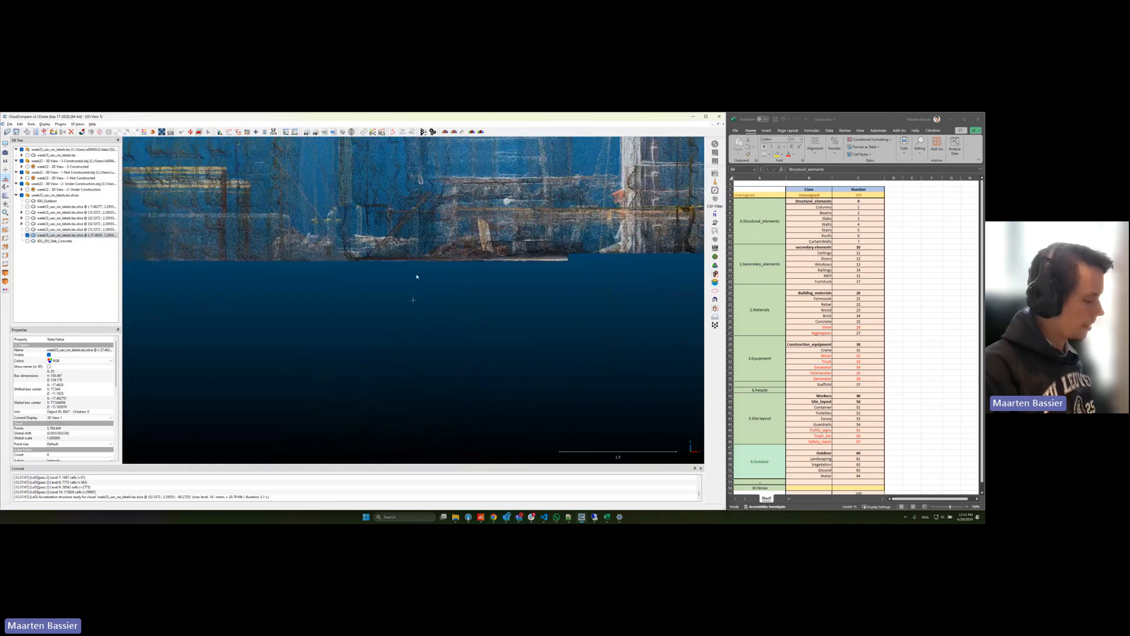
pyautogui.press('t')
pyautogui.moveTo(247, 271); pyautogui.dragTo(611, 255)
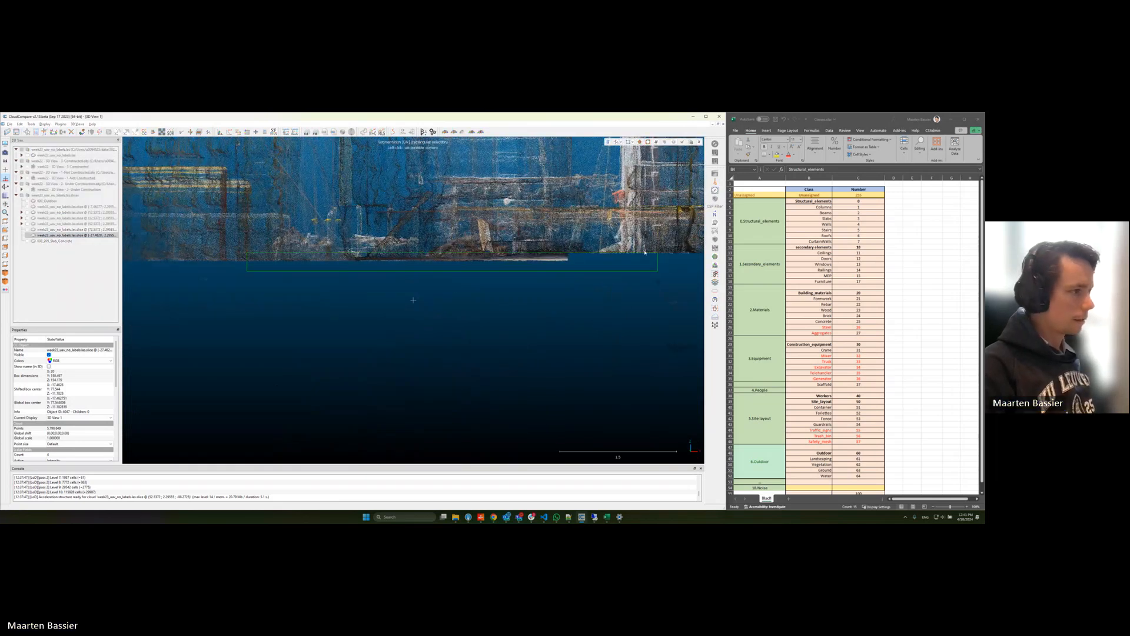
pyautogui.press('o')
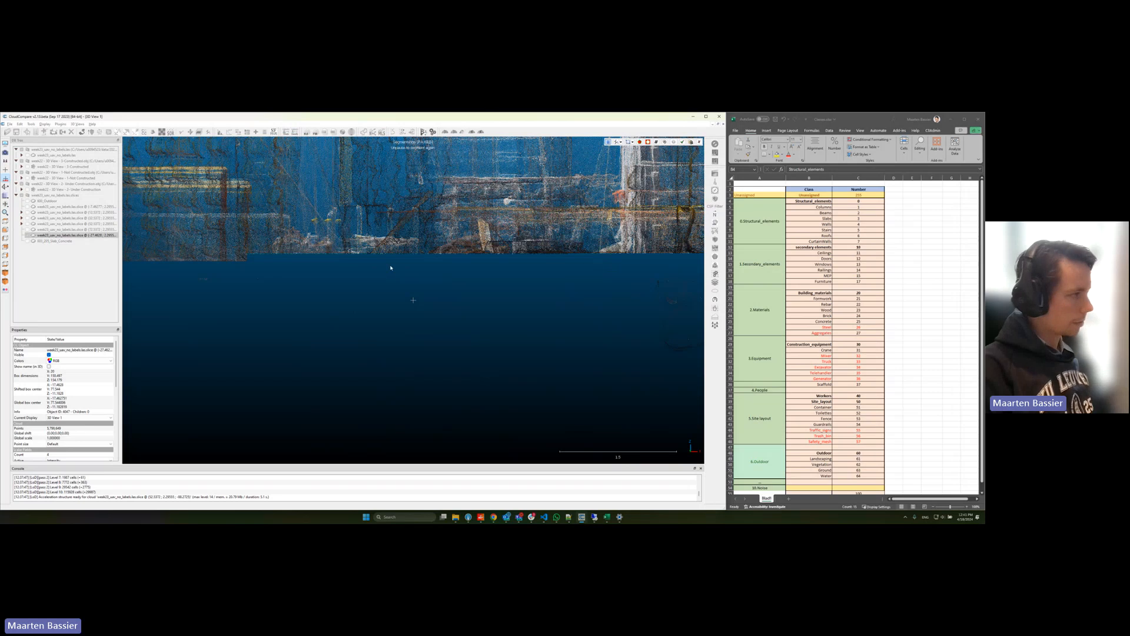
pyautogui.moveTo(384, 265); pyautogui.dragTo(599, 264, button='right')
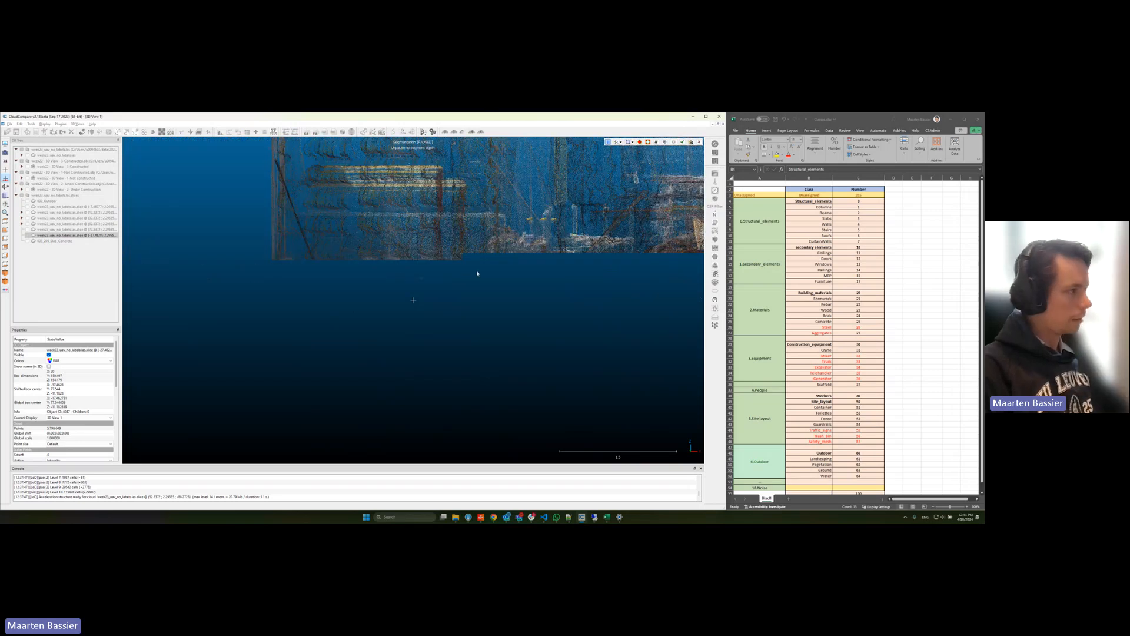
pyautogui.press('Return')
# Step: Select the newly extracted floor remnant and examine it together with the rest of the slice
pyautogui.moveTo(507, 267); pyautogui.dragTo(468, 315)
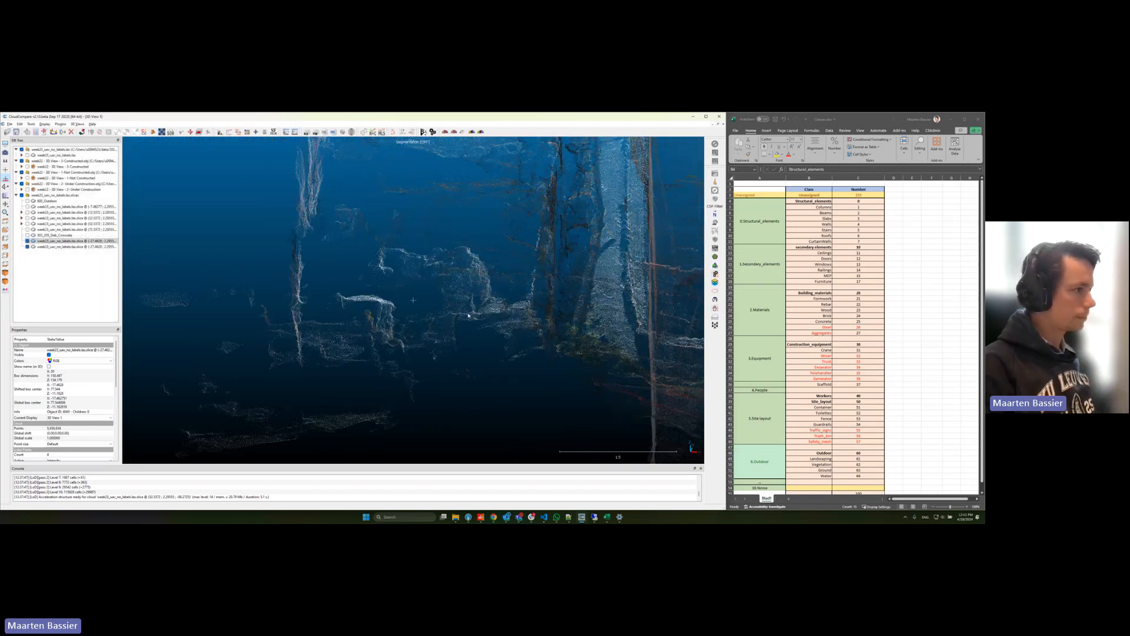
pyautogui.scroll(-13, 468, 315)
pyautogui.click(76, 246)
pyautogui.moveTo(557, 254); pyautogui.dragTo(607, 253)
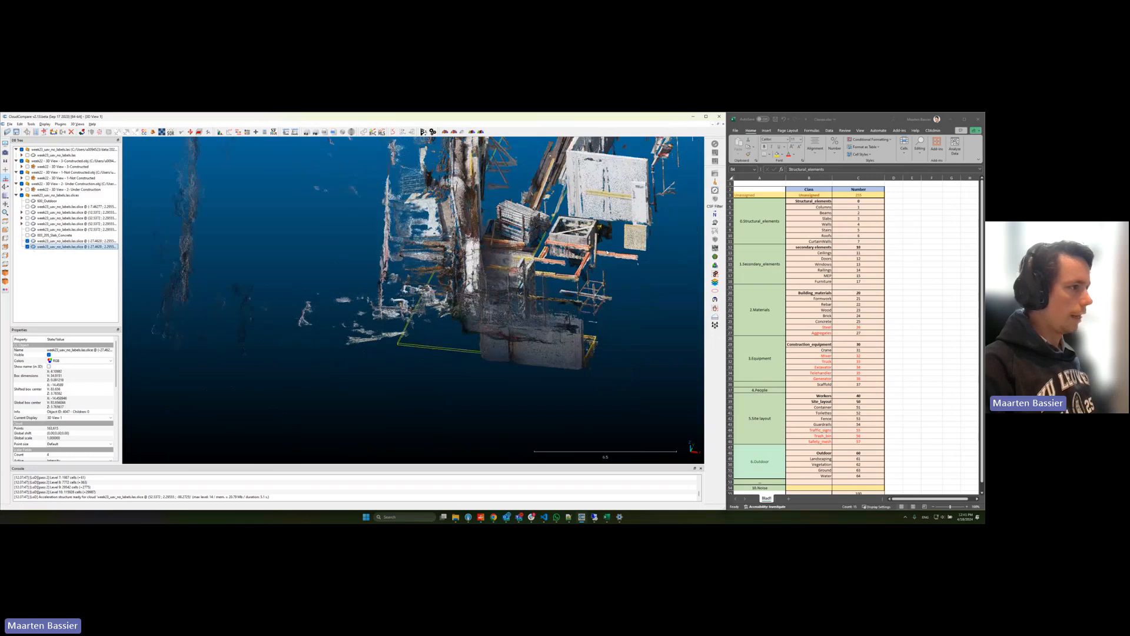
# Step: Merge the extracted floor remnant with the concrete slab segment, without generating a scalar field for the original cloud index
pyautogui.scroll(-2, 607, 252)
pyautogui.moveTo(607, 252); pyautogui.dragTo(461, 304, button='right')
pyautogui.moveTo(461, 305); pyautogui.dragTo(464, 368)
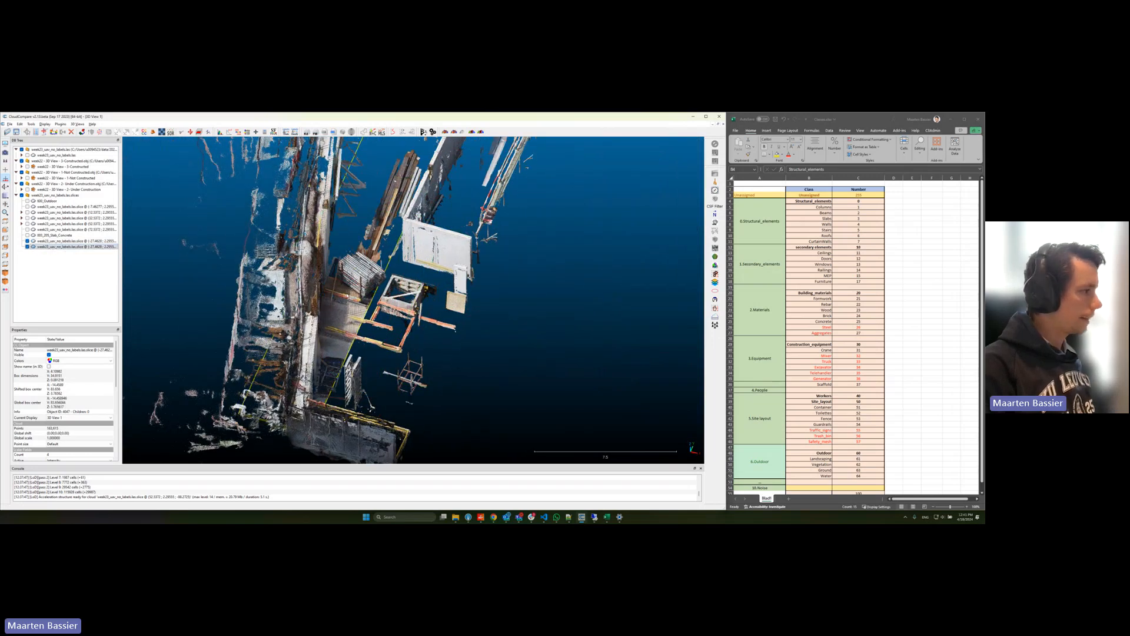
pyautogui.click(59, 234)
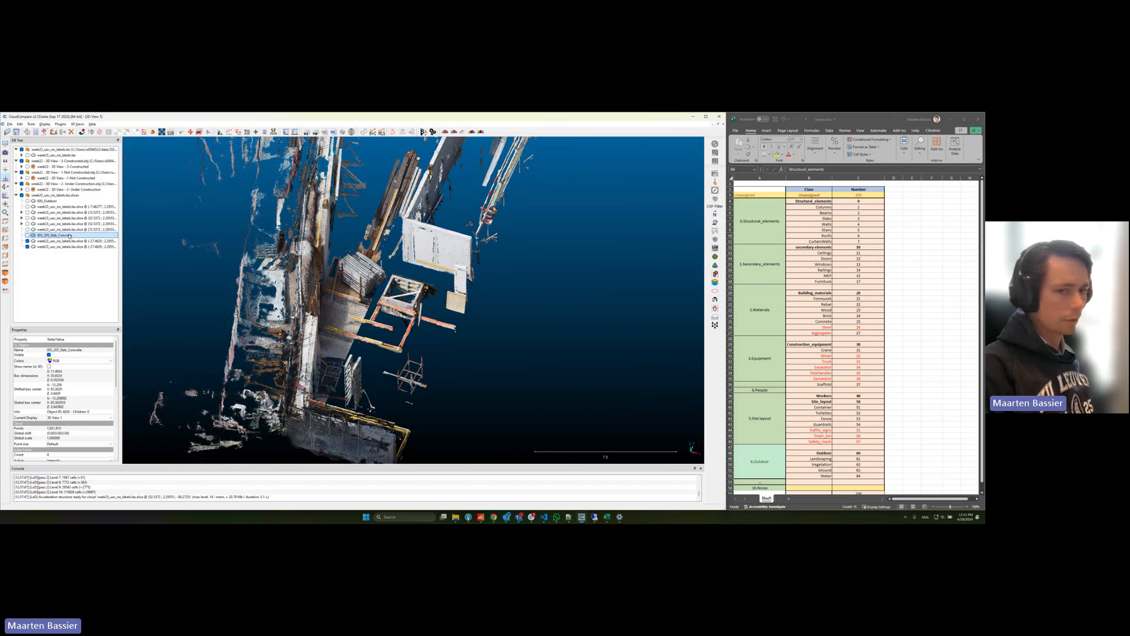
pyautogui.keyDown('shift'); pyautogui.click(62, 247); pyautogui.keyUp('shift')
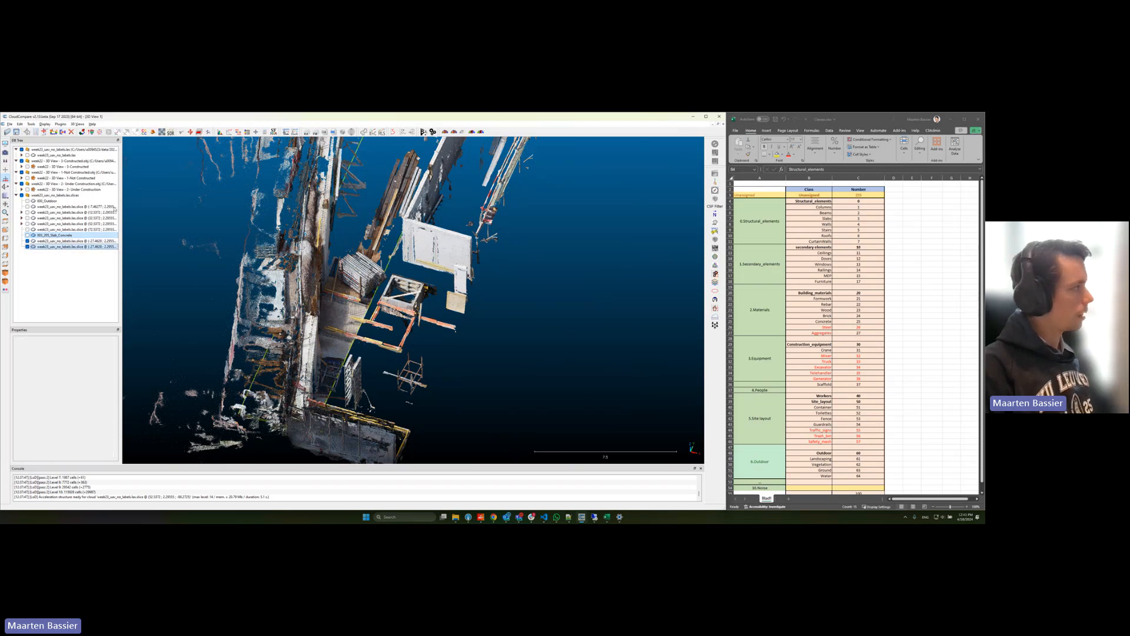
pyautogui.click(63, 133)
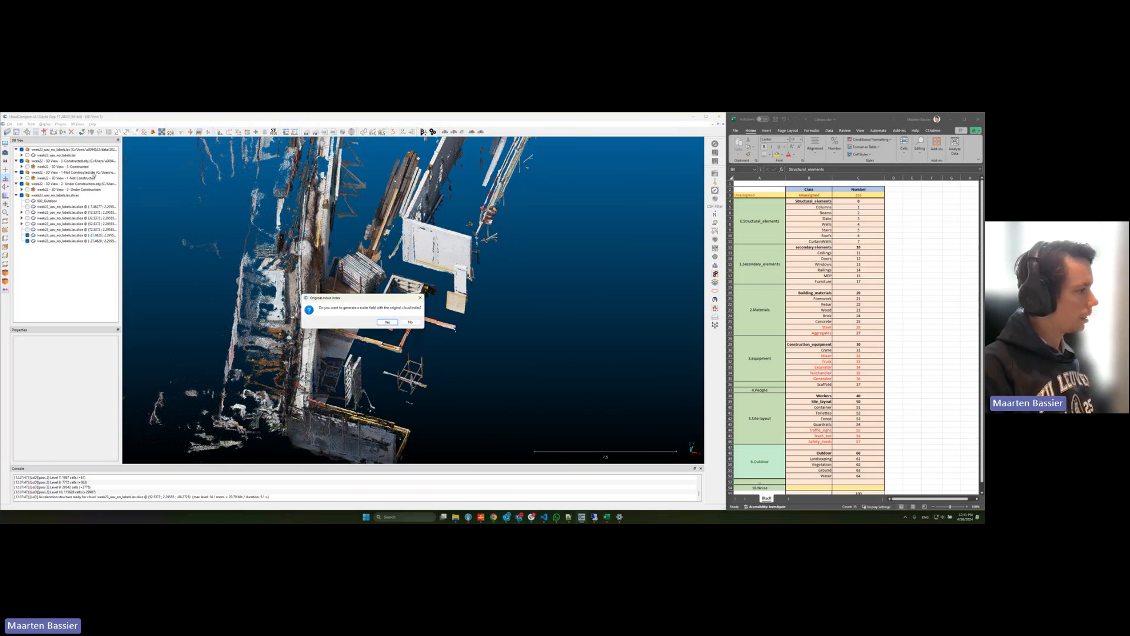
pyautogui.click(410, 322)
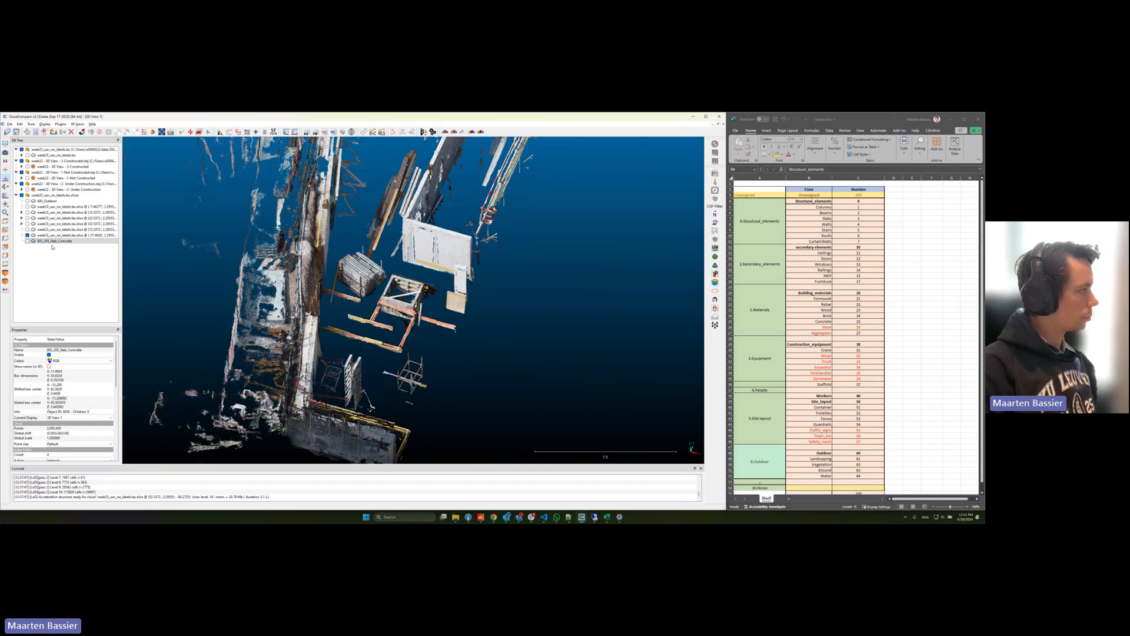
# Step: Segment the row of containers behind the short wing out of the remaining slice, viewed from above
pyautogui.moveTo(412, 320); pyautogui.dragTo(355, 344)
pyautogui.moveTo(385, 303); pyautogui.dragTo(422, 386)
pyautogui.click(64, 235)
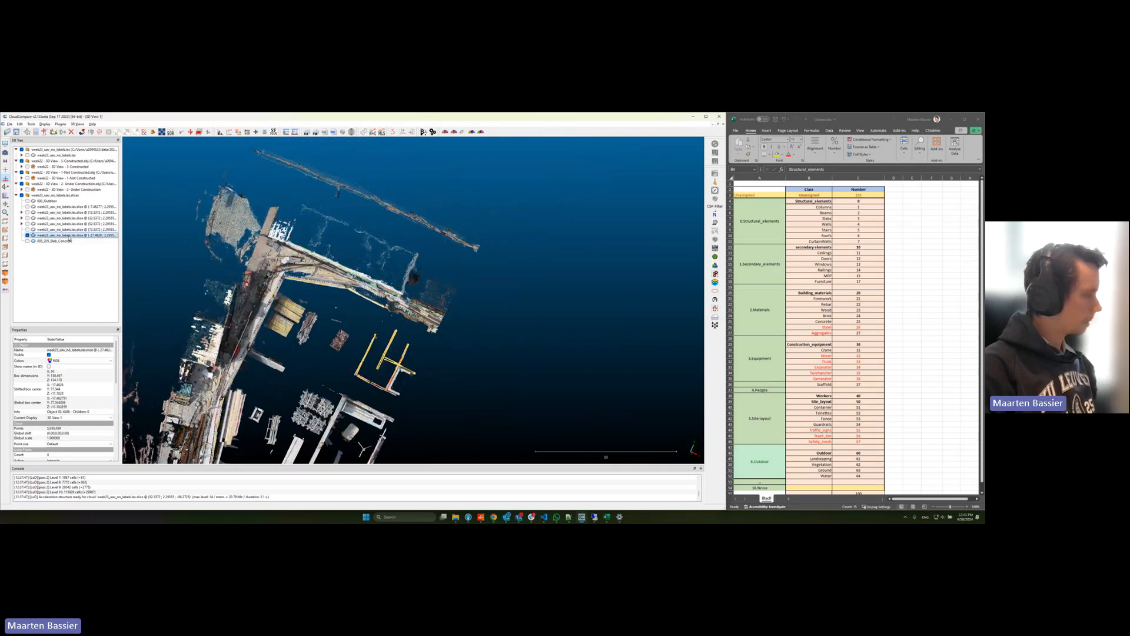
pyautogui.press('t')
pyautogui.click(633, 143)
pyautogui.click(640, 151)
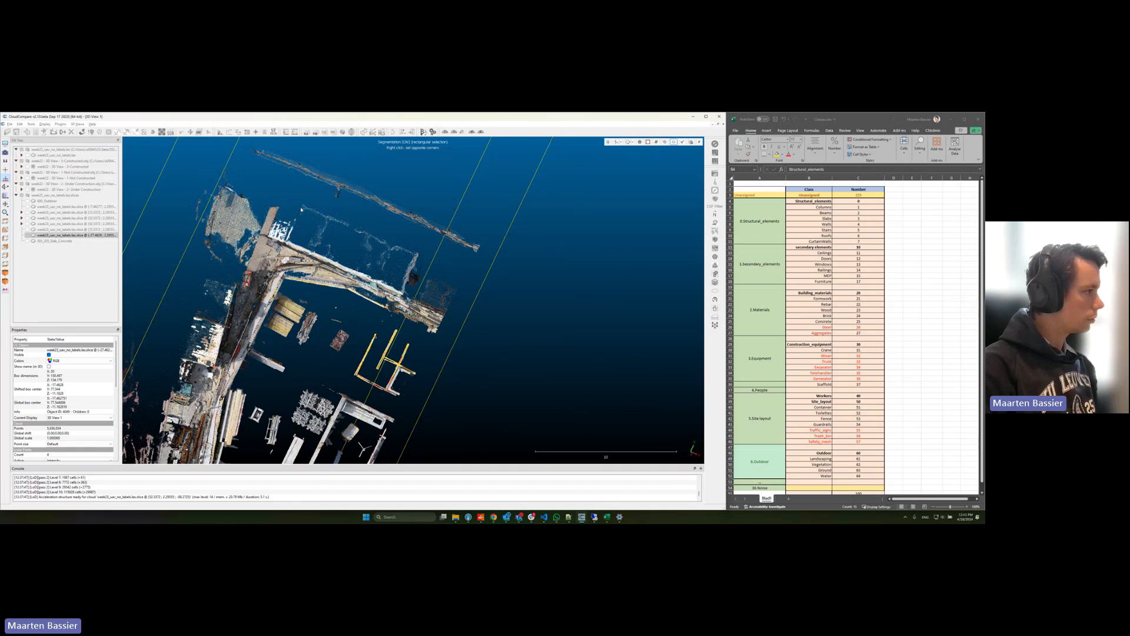
pyautogui.rightClick(422, 253)
pyautogui.press('o')
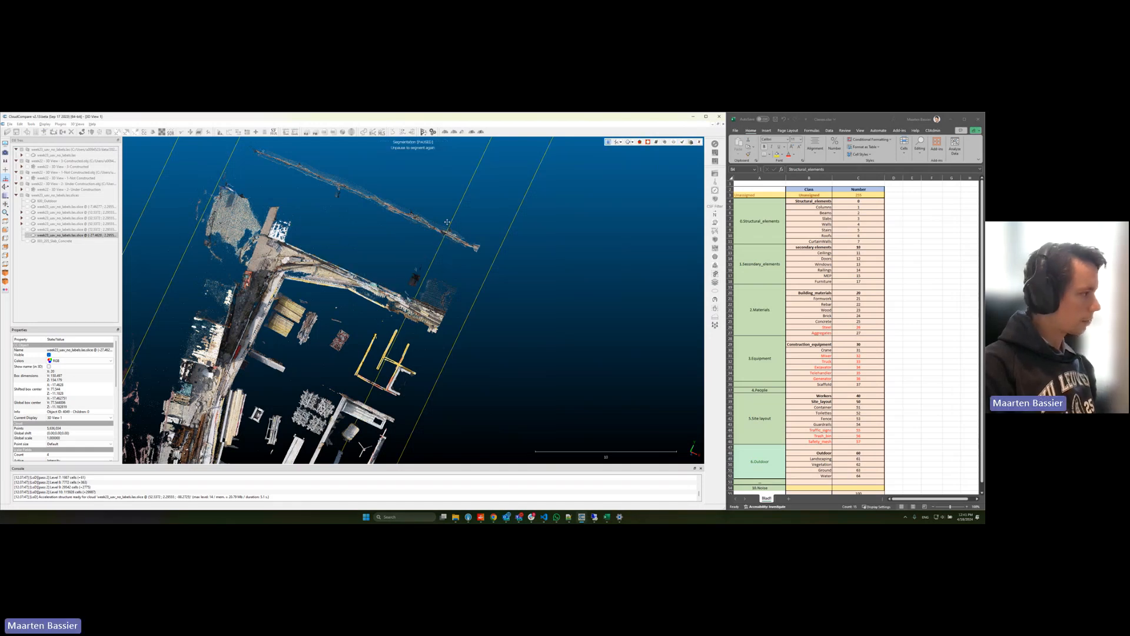
# Step: Outline the containers beside the long wall with a polygon, segment them out as well, and confirm the segmentation
pyautogui.moveTo(271, 452); pyautogui.dragTo(446, 392, button='right')
pyautogui.moveTo(395, 279)
pyautogui.mouseDown()
pyautogui.moveTo(403, 259)
pyautogui.moveTo(395, 277)
pyautogui.mouseUp()
pyautogui.press('space')
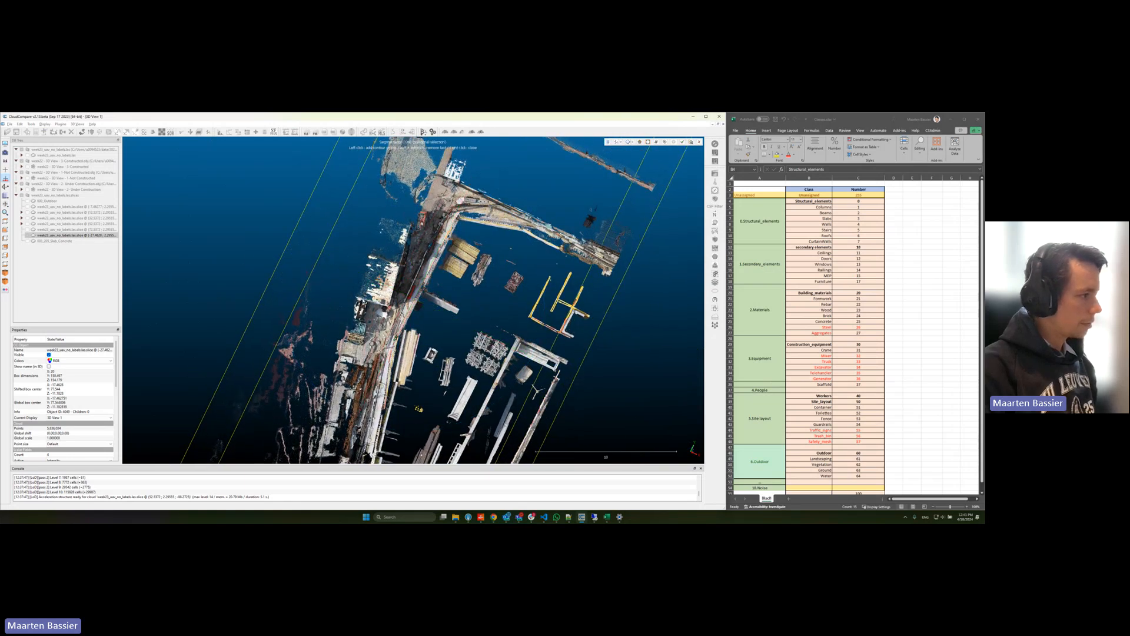
pyautogui.click(392, 307)
pyautogui.click(414, 220)
pyautogui.click(373, 212)
pyautogui.rightClick(373, 212)
pyautogui.press('space')
pyautogui.moveTo(373, 212); pyautogui.dragTo(386, 253)
pyautogui.moveTo(386, 253); pyautogui.dragTo(337, 222, button='right')
pyautogui.scroll(-1, 389, 139)
pyautogui.press('Return')
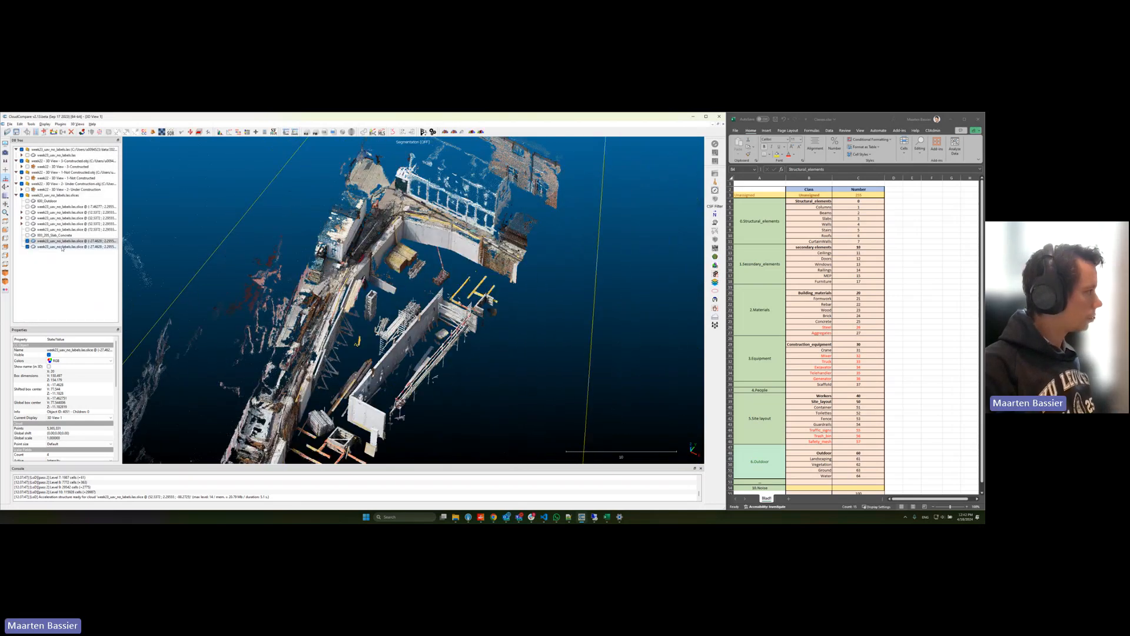
# Step: Rename the extracted container segment "051_Container", hide it, and select the remaining slice
pyautogui.click(62, 247)
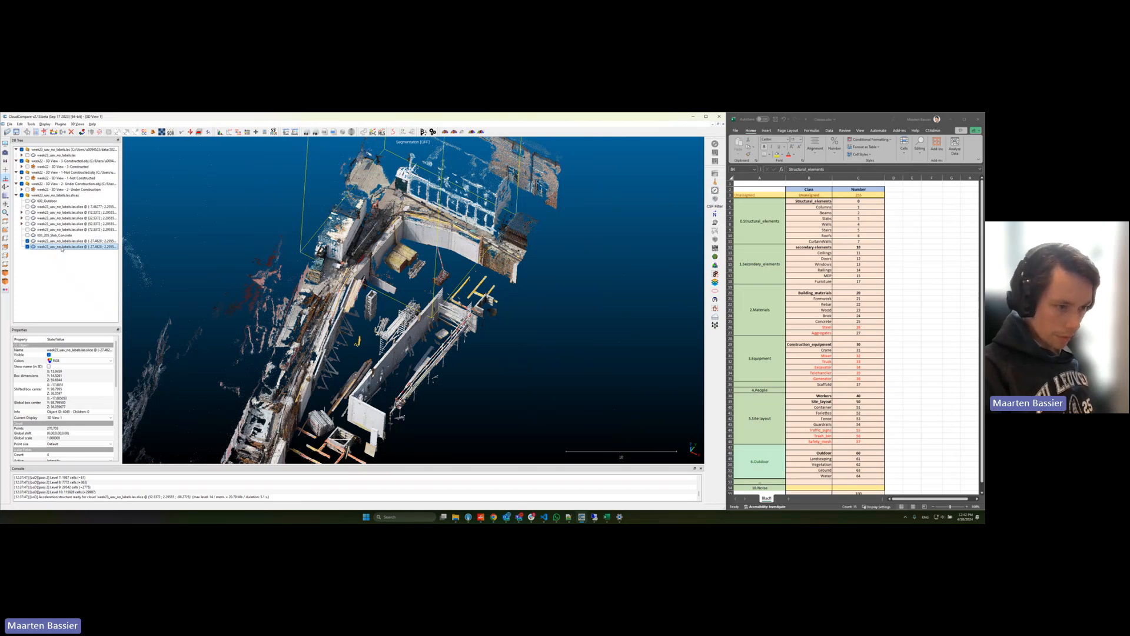
pyautogui.doubleClick(61, 247)
pyautogui.write('501')
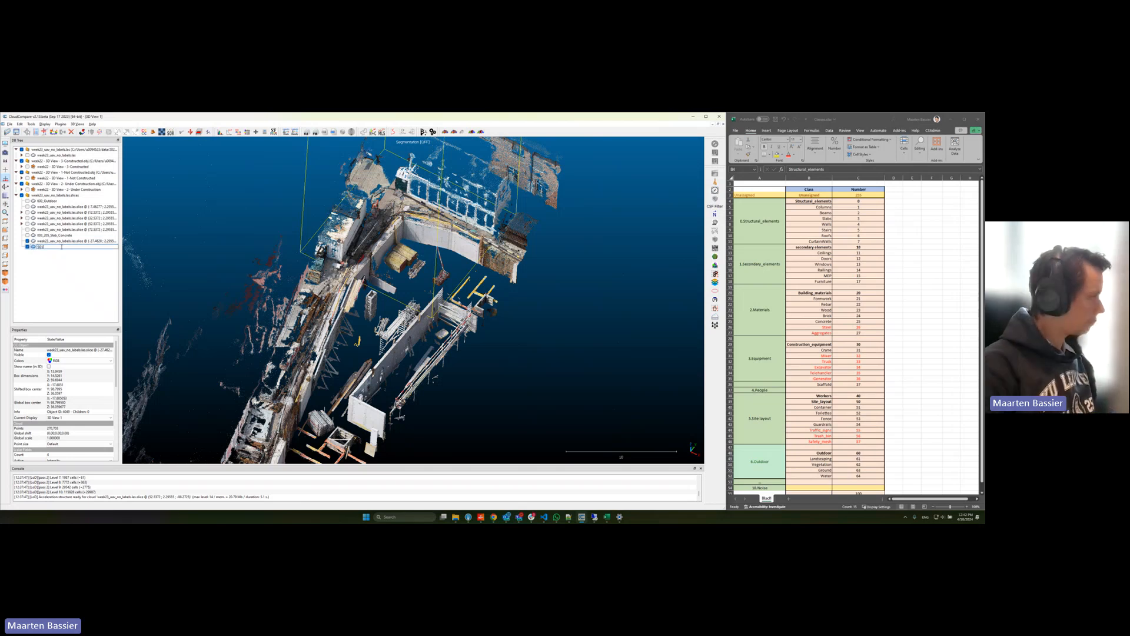
pyautogui.write('_Container')
pyautogui.press('Return')
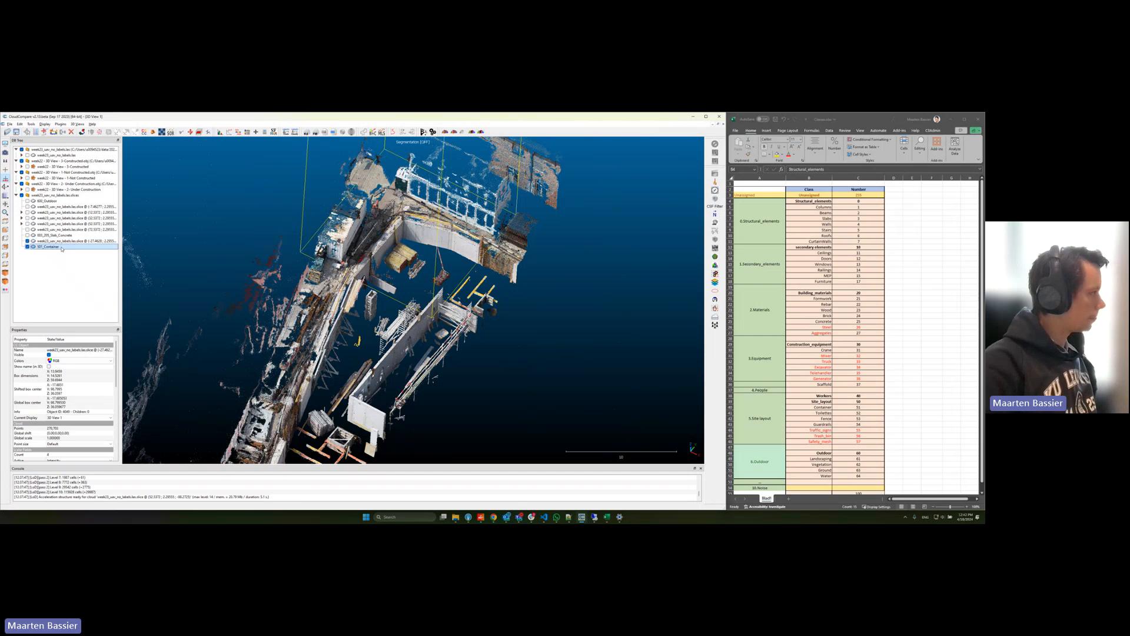
pyautogui.click(27, 247)
pyautogui.click(47, 241)
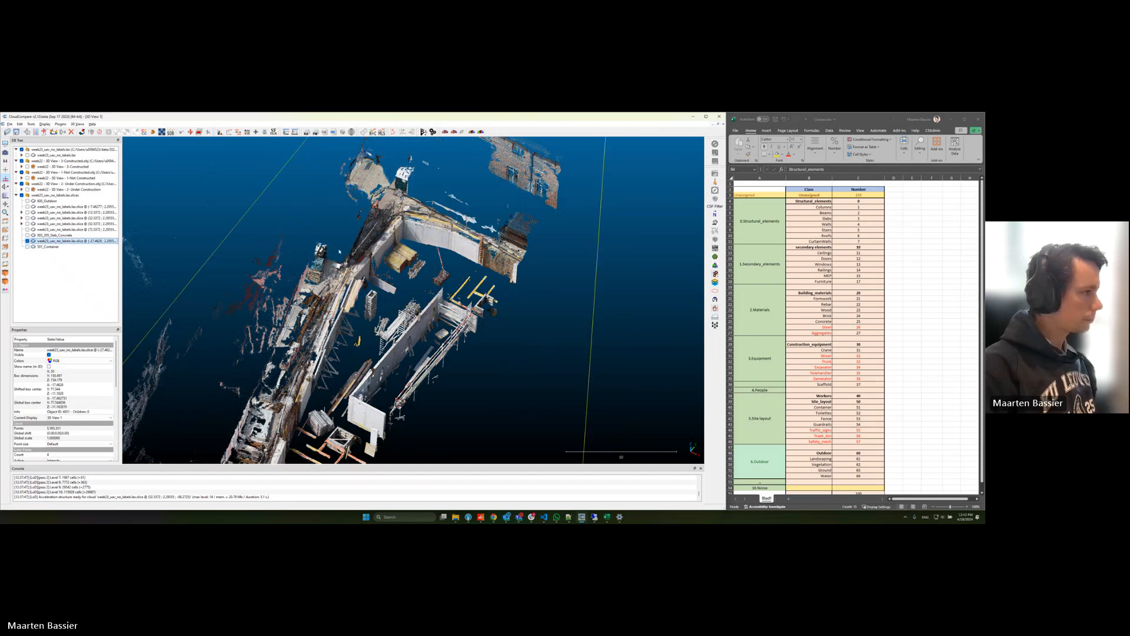
# Step: Segment out the small toilet unit near the building's corner with a polygon in top view and confirm the segmentation
pyautogui.moveTo(437, 261); pyautogui.dragTo(415, 372)
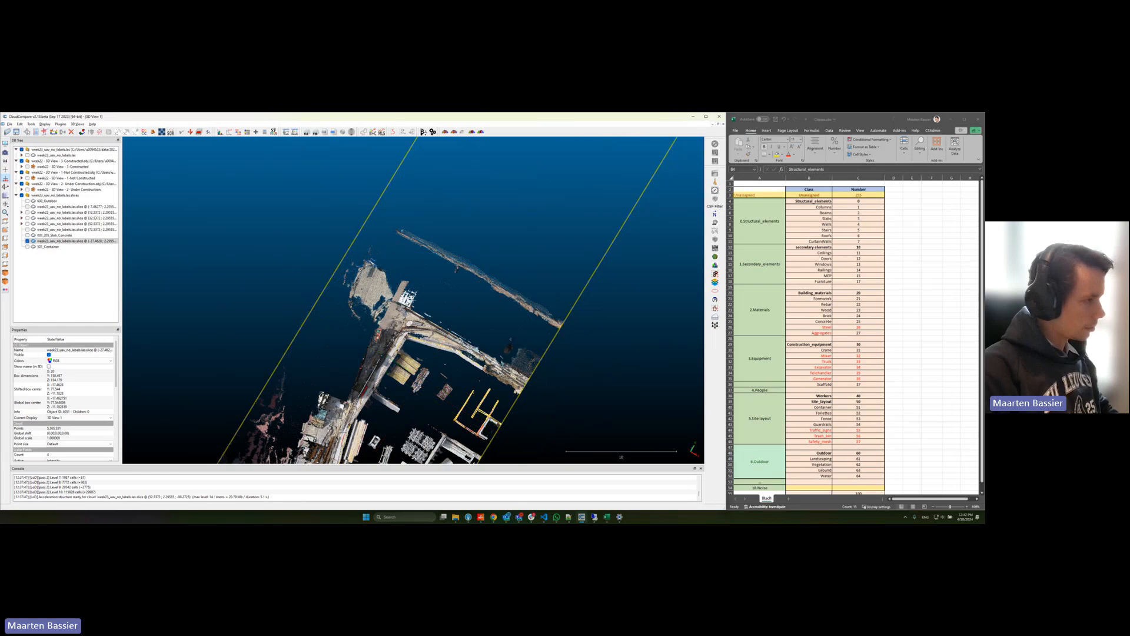
pyautogui.press('t')
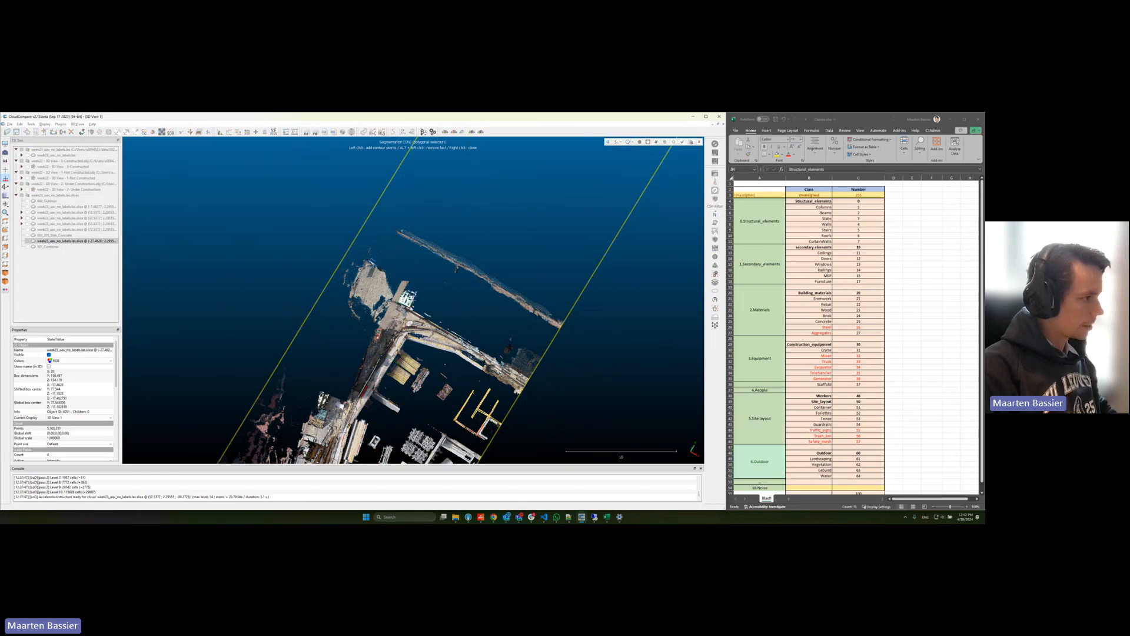
pyautogui.press('space')
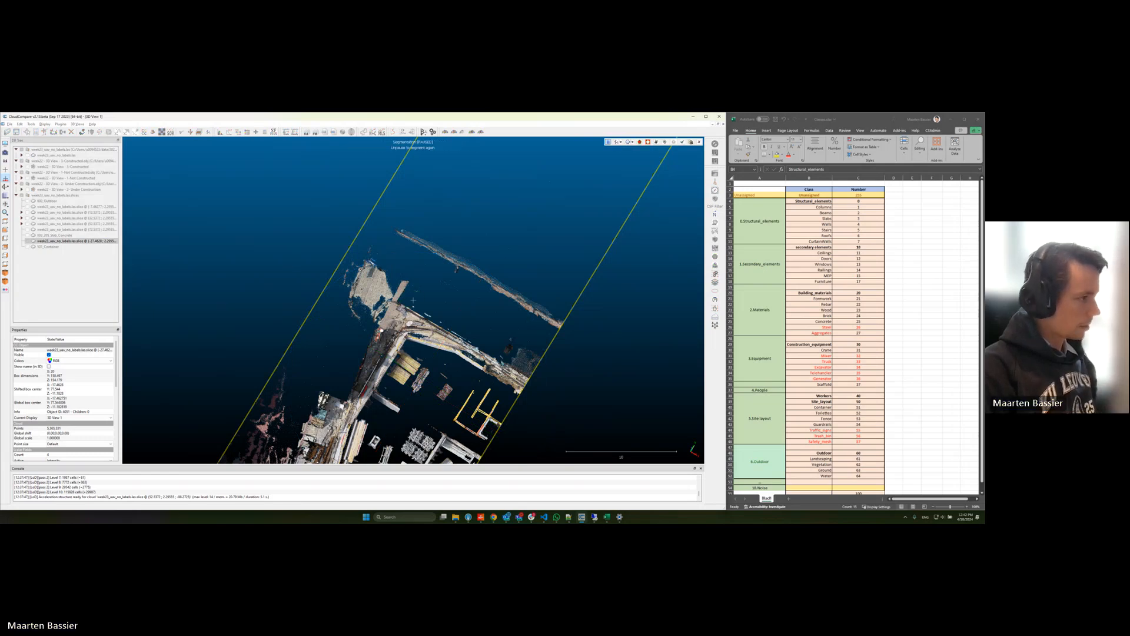
pyautogui.moveTo(420, 295); pyautogui.dragTo(415, 221)
pyautogui.moveTo(368, 433); pyautogui.dragTo(441, 295, button='right')
pyautogui.moveTo(441, 295); pyautogui.dragTo(439, 314)
pyautogui.press('Return')
# Step: Rename the newly extracted segment "052_toilet"
pyautogui.click(59, 254)
pyautogui.doubleClick(59, 253)
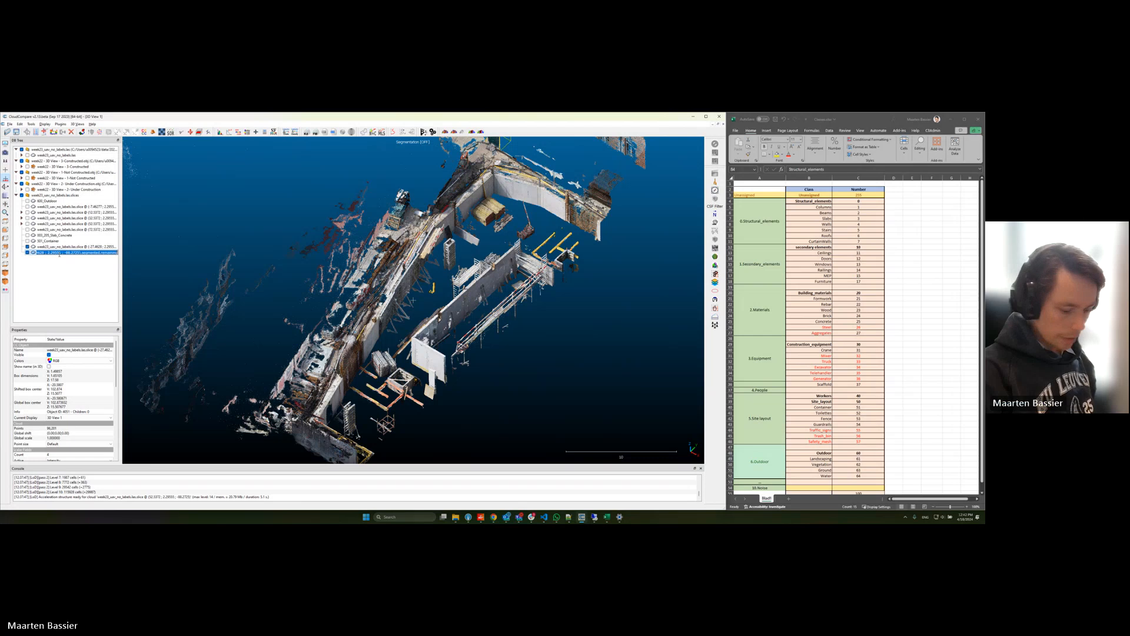
pyautogui.write('502')
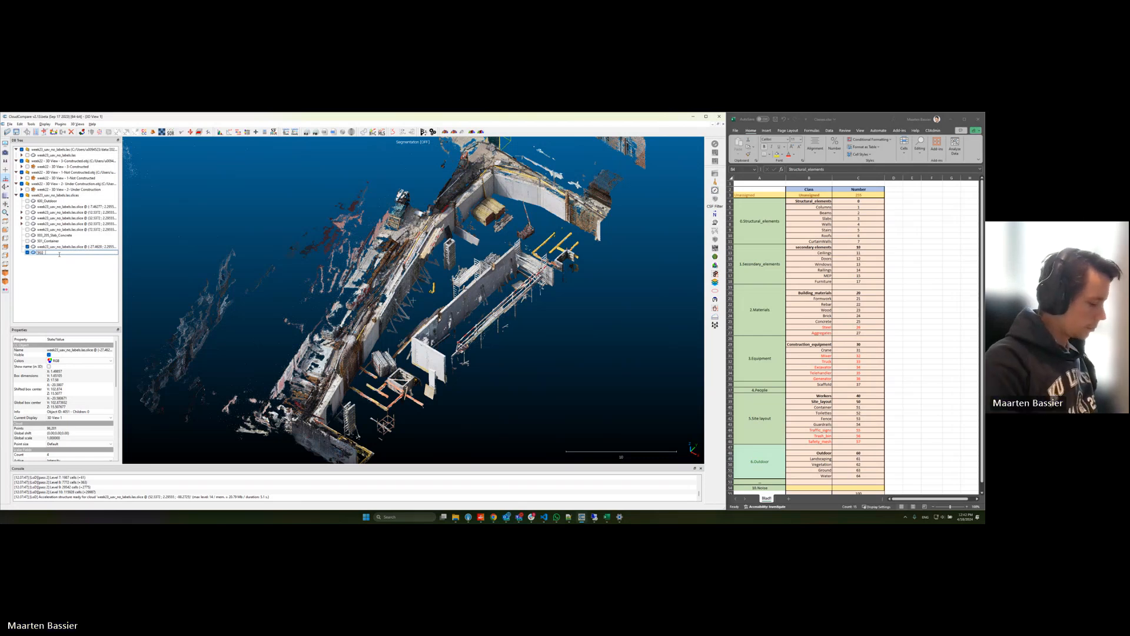
pyautogui.write('_toilet')
pyautogui.press('Return')
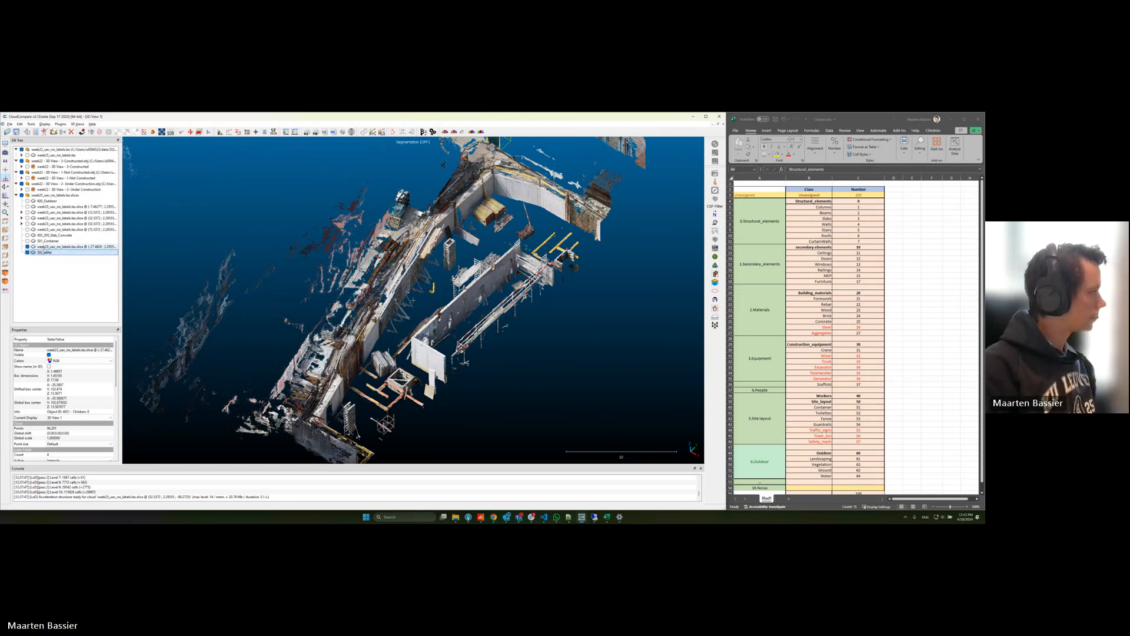
# Step: Select the remaining slice and display the Under Construction model over it for reference
pyautogui.click(51, 246)
pyautogui.scroll(10, 494, 266)
pyautogui.moveTo(496, 265); pyautogui.dragTo(393, 304)
pyautogui.press('t')
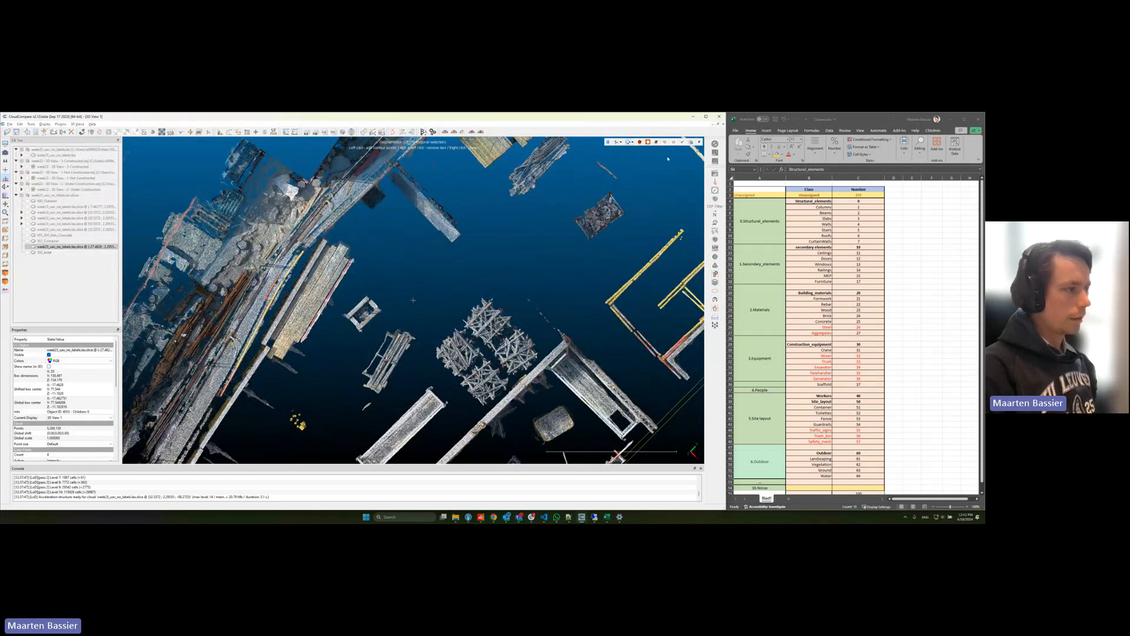
pyautogui.click(699, 142)
pyautogui.moveTo(434, 259); pyautogui.dragTo(396, 209)
pyautogui.scroll(-4, 396, 209)
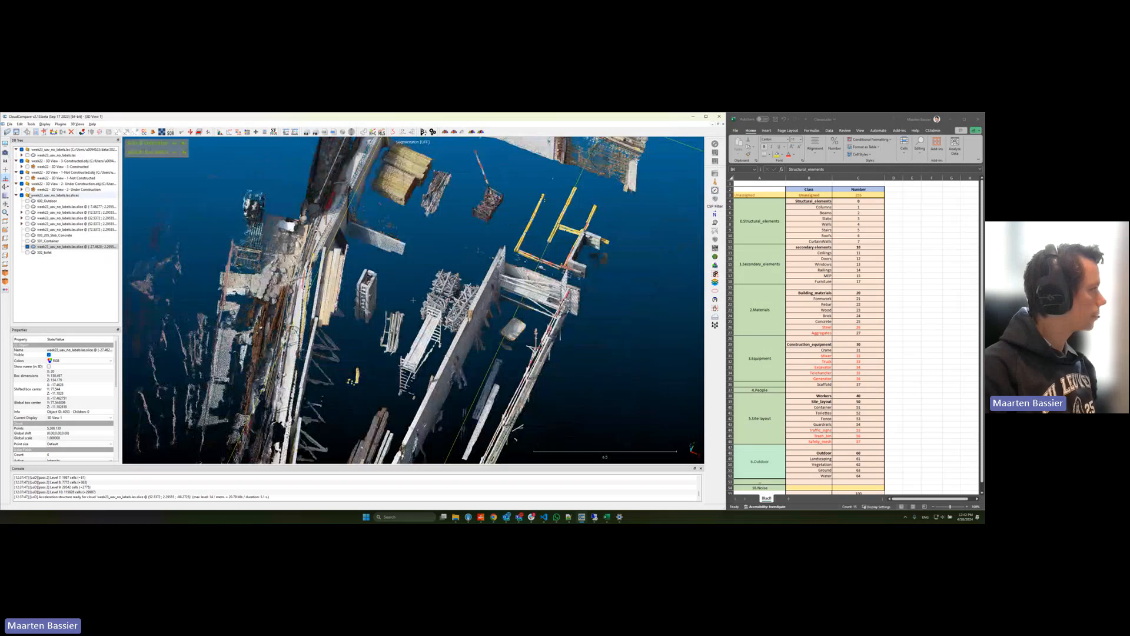
pyautogui.click(27, 189)
pyautogui.moveTo(354, 347); pyautogui.dragTo(340, 377)
pyautogui.scroll(5, 338, 365)
pyautogui.moveTo(331, 324); pyautogui.dragTo(323, 308)
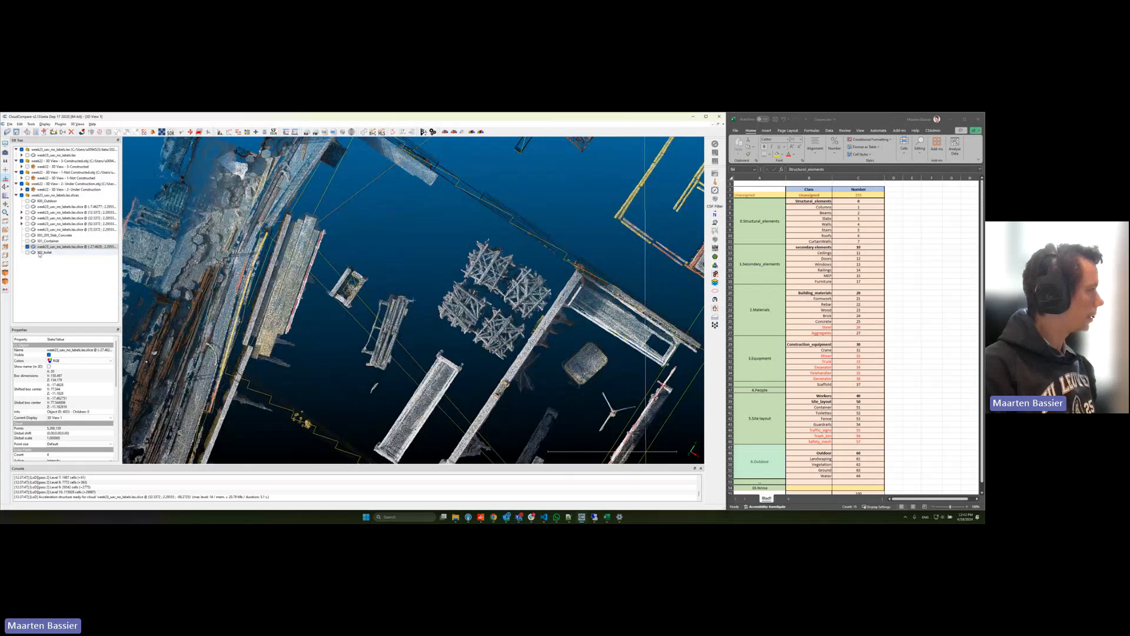
# Step: Segment out the small column formwork beside the plank stack with a rectangular selection in top view
pyautogui.press('t')
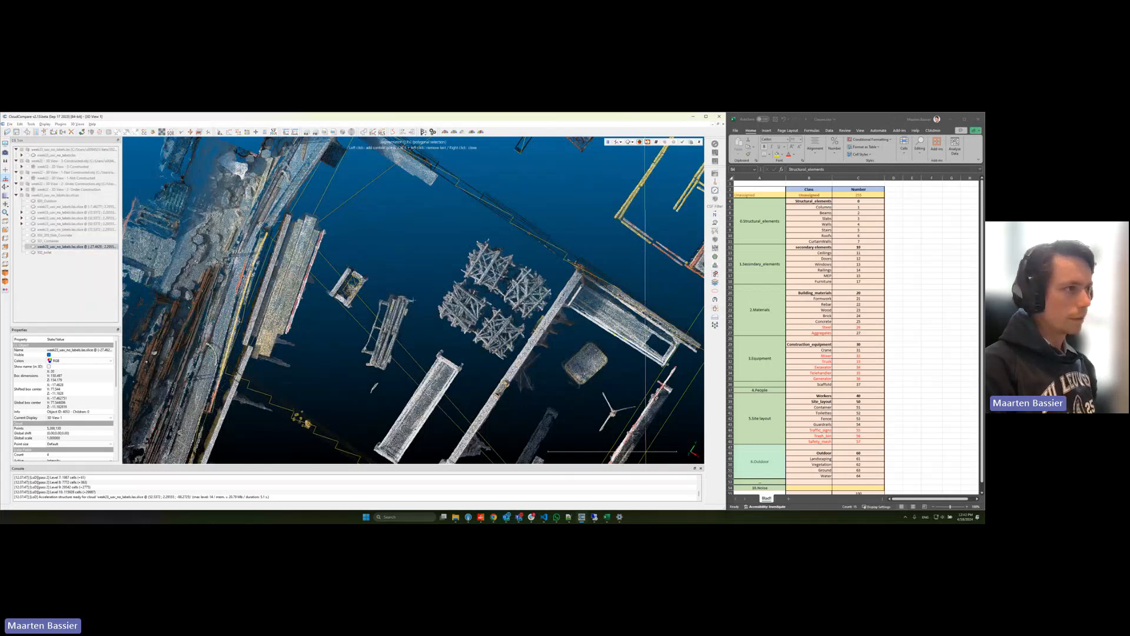
pyautogui.click(633, 142)
pyautogui.click(644, 156)
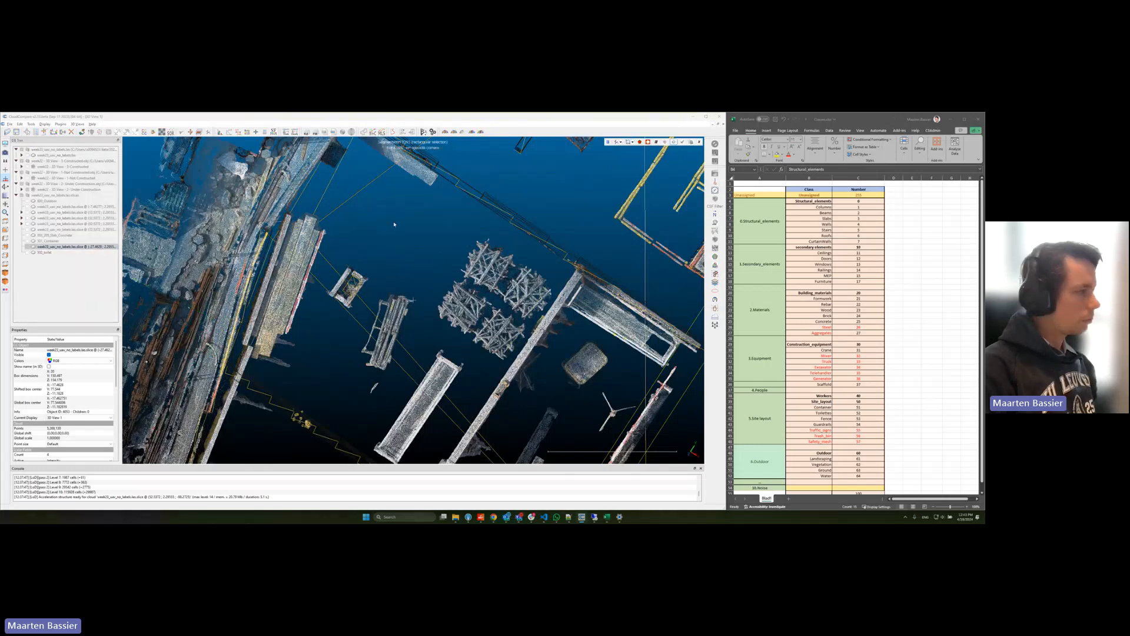
pyautogui.moveTo(321, 254); pyautogui.dragTo(356, 439)
pyautogui.press('o')
pyautogui.moveTo(357, 438)
pyautogui.mouseDown(button='right')
pyautogui.moveTo(429, 333)
pyautogui.moveTo(428, 307)
pyautogui.moveTo(381, 304)
pyautogui.mouseUp(button='right')
pyautogui.moveTo(345, 418); pyautogui.dragTo(393, 311, button='right')
pyautogui.moveTo(393, 311)
pyautogui.mouseDown()
pyautogui.moveTo(453, 378)
pyautogui.moveTo(499, 394)
pyautogui.moveTo(568, 368)
pyautogui.moveTo(518, 330)
pyautogui.moveTo(510, 371)
pyautogui.moveTo(468, 364)
pyautogui.mouseUp()
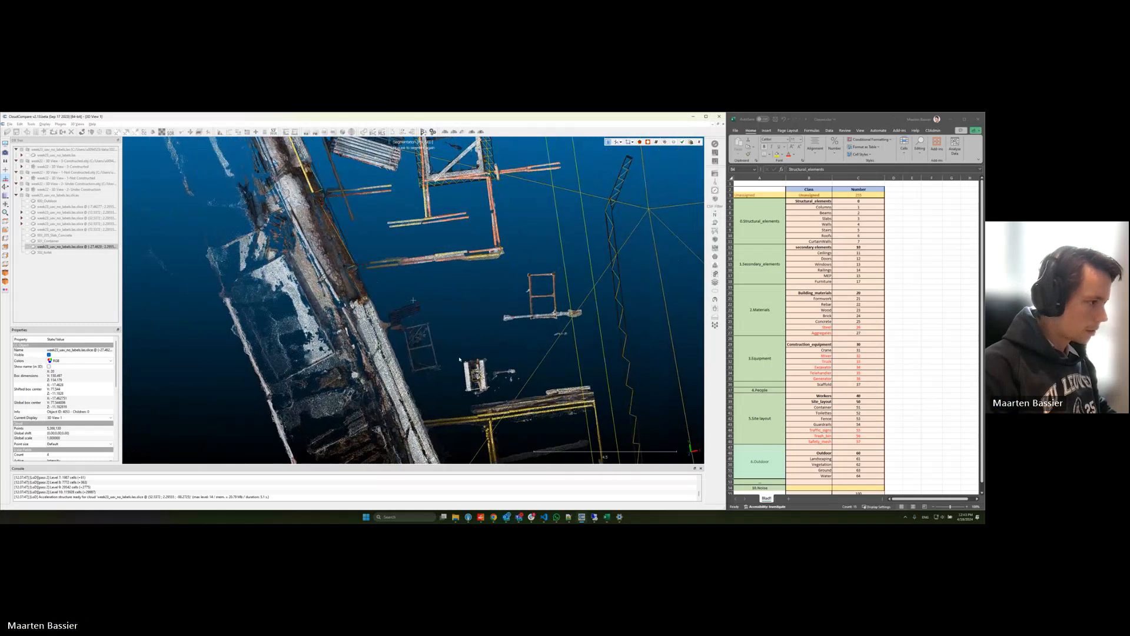
# Step: Segment out the isolated column formwork near the timber frames with another rectangle and confirm the segmentation
pyautogui.press('space')
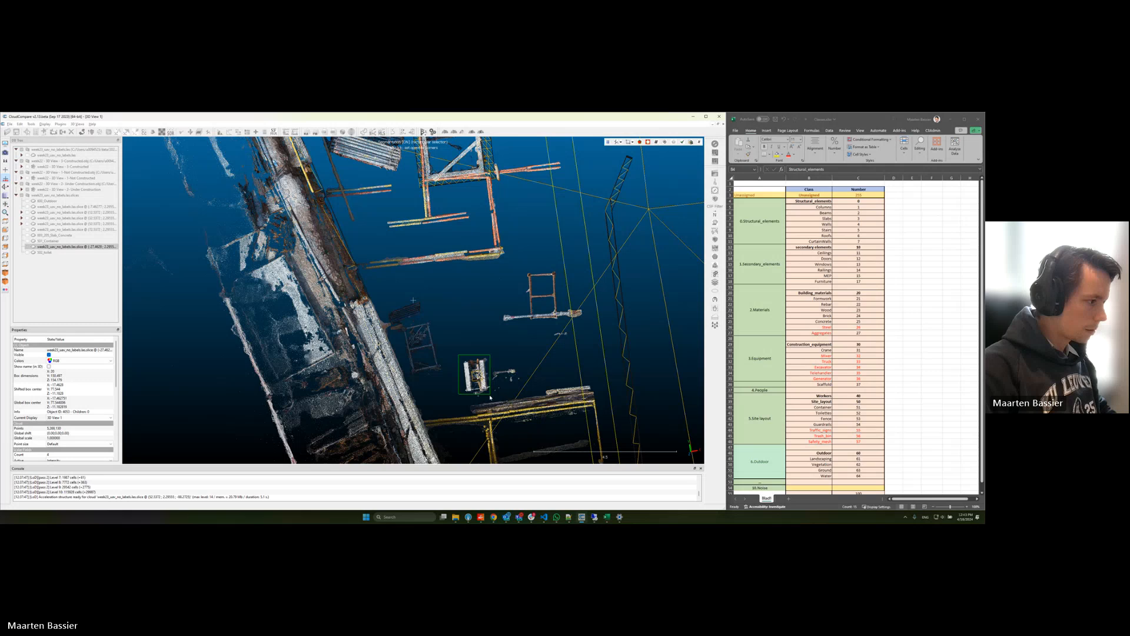
pyautogui.moveTo(461, 353); pyautogui.dragTo(489, 394)
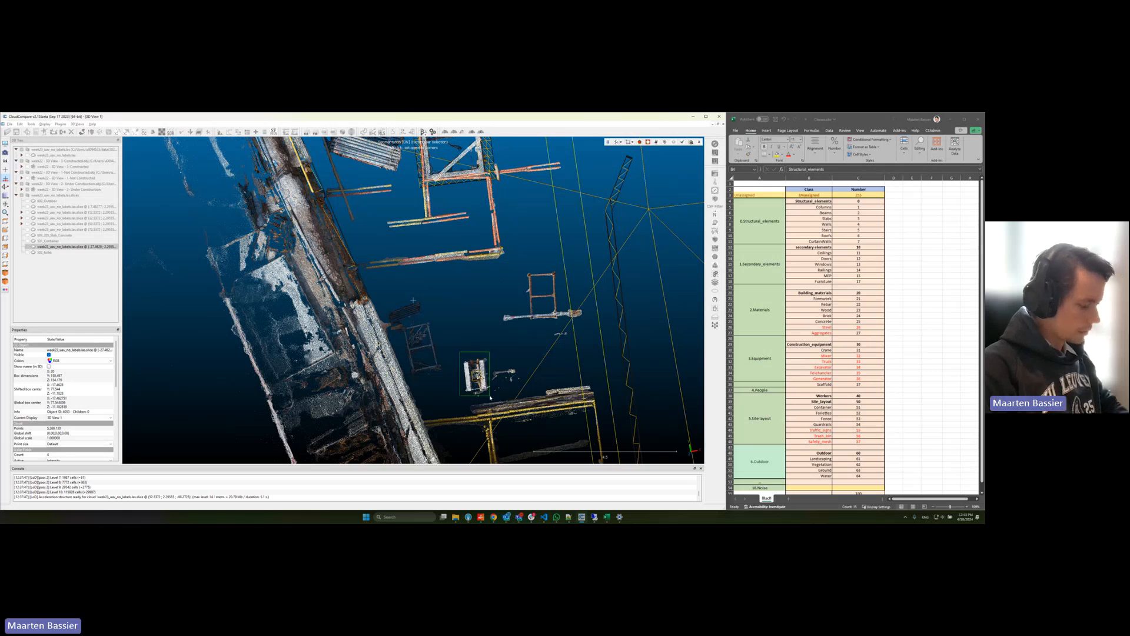
pyautogui.press('o')
pyautogui.scroll(-3, 451, 361)
pyautogui.moveTo(452, 360); pyautogui.dragTo(228, 407, button='right')
pyautogui.moveTo(496, 381); pyautogui.dragTo(495, 392, button='right')
pyautogui.moveTo(367, 144); pyautogui.dragTo(489, 406, button='right')
pyautogui.moveTo(393, 171); pyautogui.dragTo(457, 280, button='right')
pyautogui.moveTo(412, 144); pyautogui.dragTo(415, 230, button='right')
pyautogui.press('Return')
# Step: Rename the extracted formwork segment "001_021_column_formwork", hide it, and select the remaining slice
pyautogui.doubleClick(56, 259)
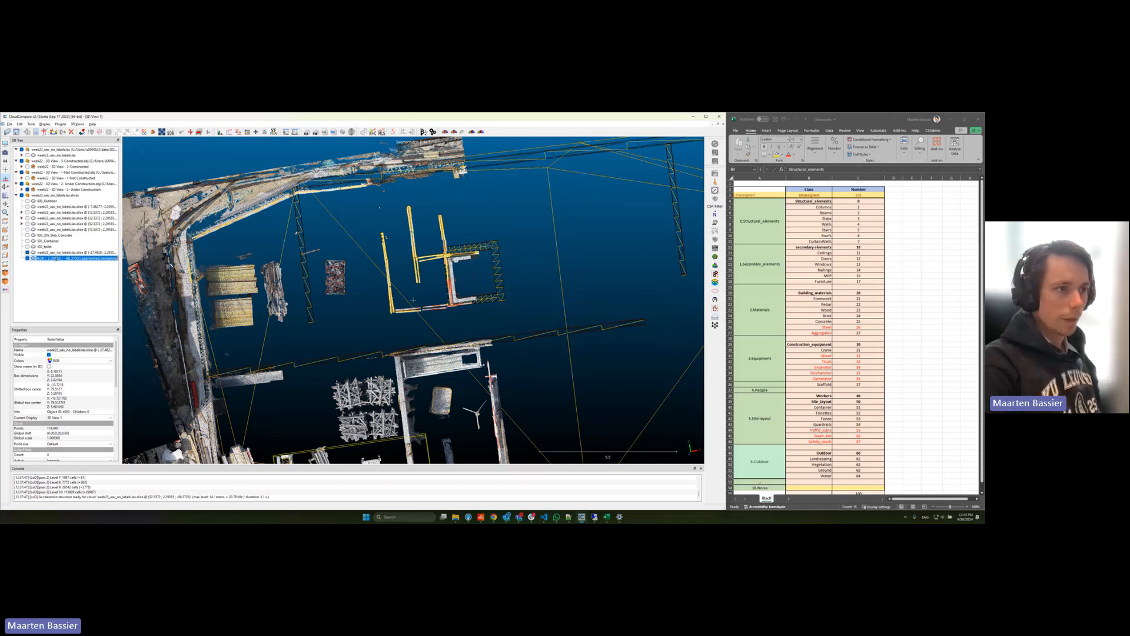
pyautogui.write('503')
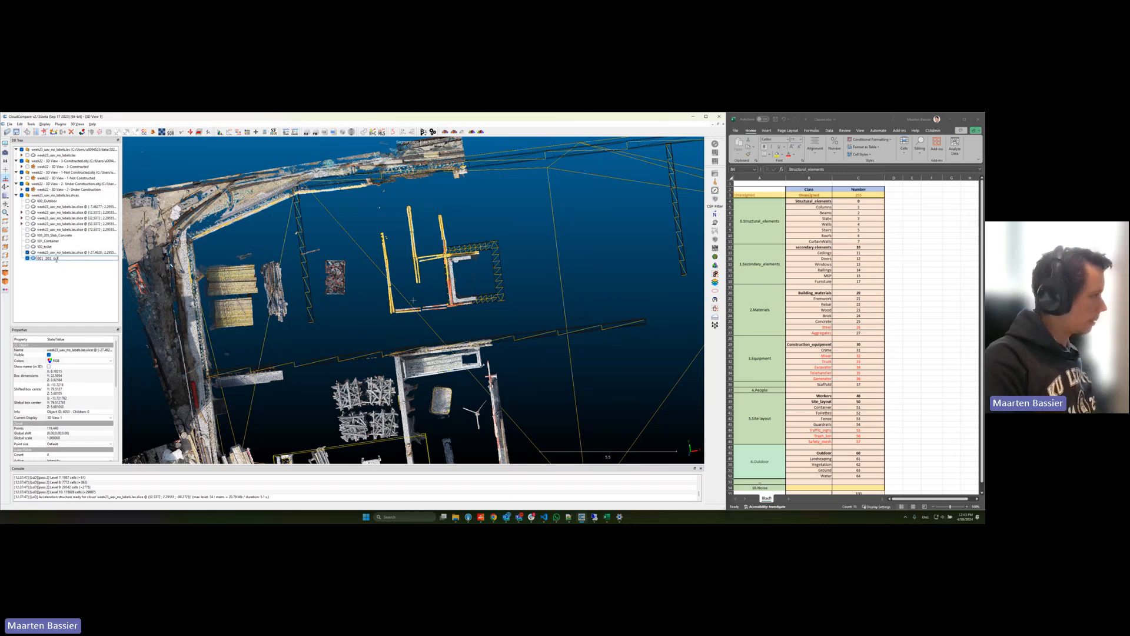
pyautogui.write('rk')
pyautogui.press('Return')
pyautogui.click(27, 259)
pyautogui.click(53, 252)
# Step: Outline the L-shaped wall piece along the square Under Construction frame with a polygon and segment it out of the slice
pyautogui.moveTo(589, 377); pyautogui.dragTo(358, 284)
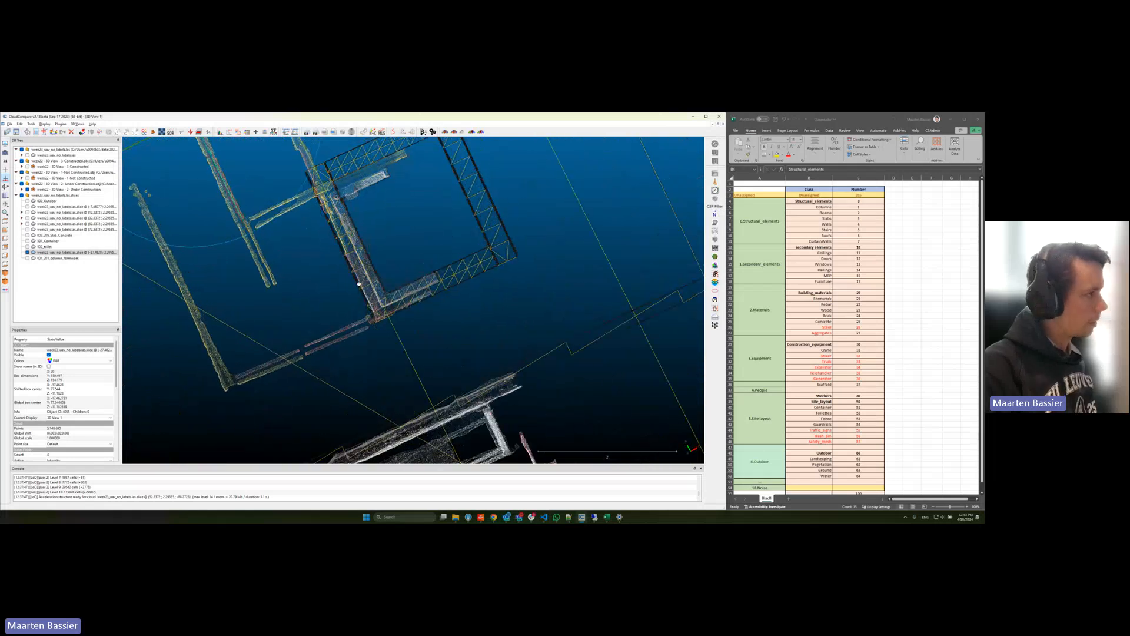
pyautogui.press('t')
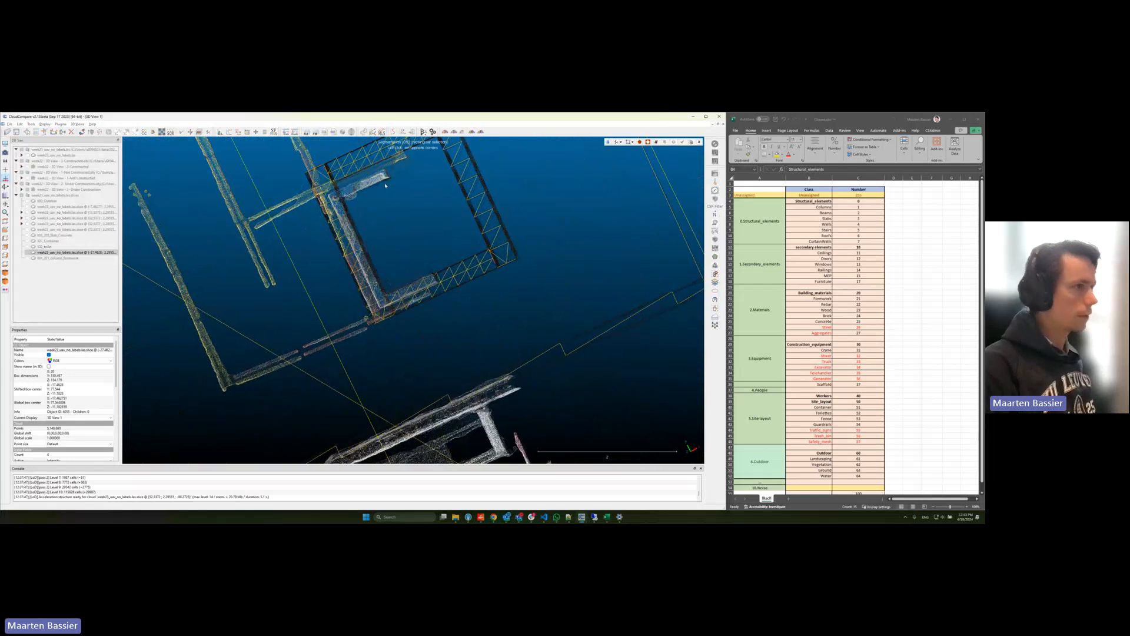
pyautogui.click(632, 141)
pyautogui.click(639, 149)
pyautogui.click(406, 157)
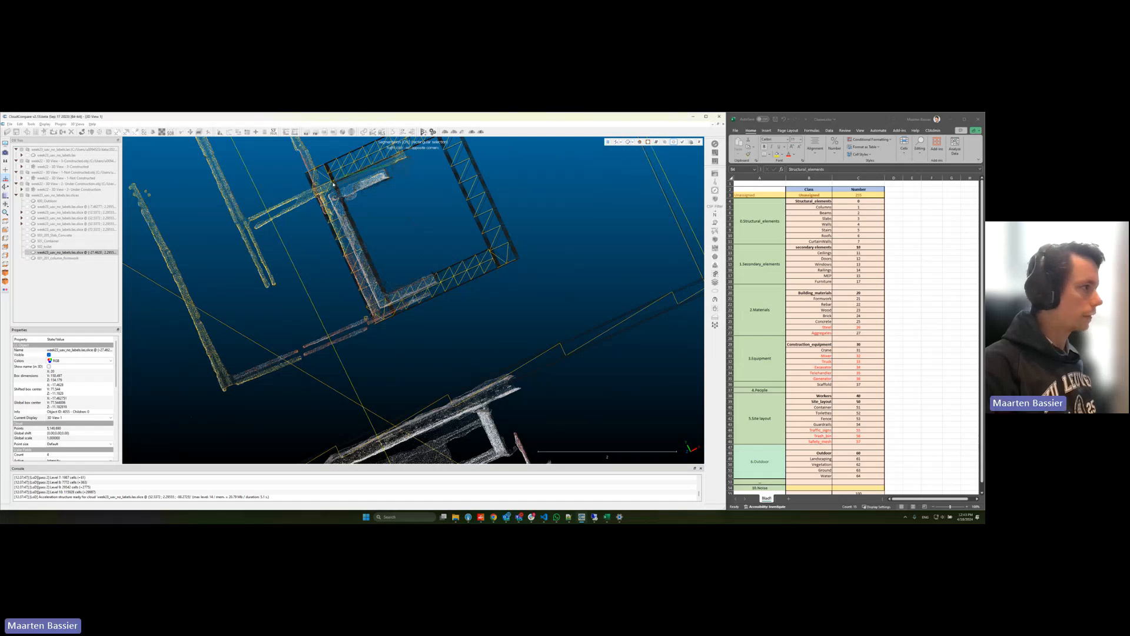
pyautogui.click(445, 285)
pyautogui.rightClick(445, 285)
pyautogui.press('o')
pyautogui.press('space')
# Step: Outline the white square wall formwork within the Under Construction frame with a polygon, segment it out and confirm the segmentation
pyautogui.scroll(-3, 407, 236)
pyautogui.moveTo(407, 236); pyautogui.dragTo(451, 146, button='right')
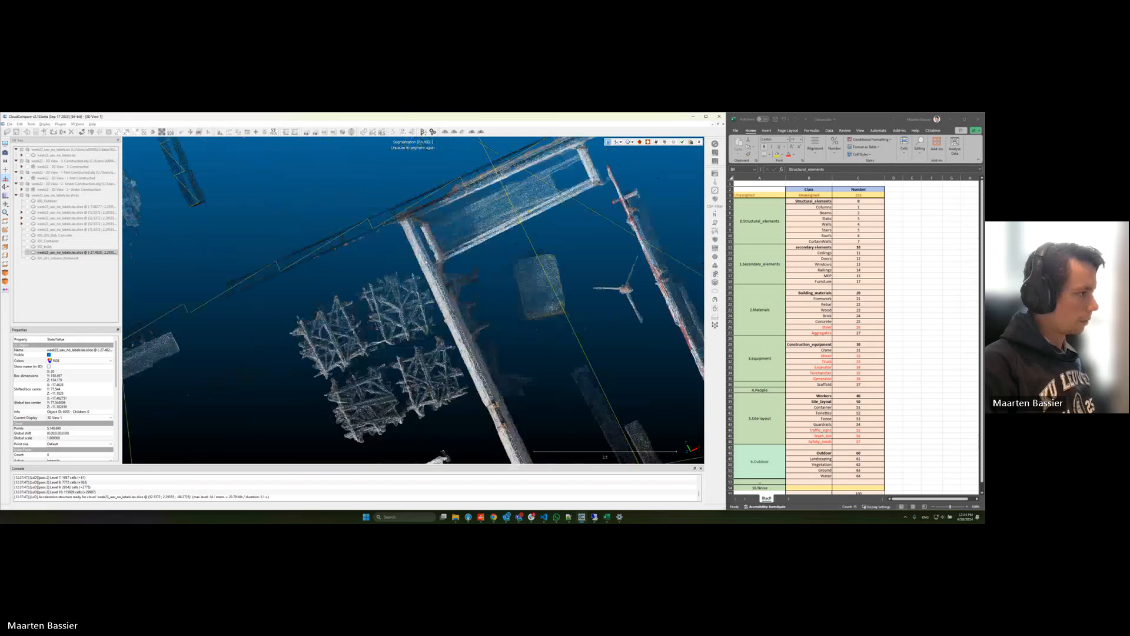
pyautogui.moveTo(348, 433); pyautogui.dragTo(395, 304, button='right')
pyautogui.scroll(-4, 396, 303)
pyautogui.moveTo(438, 412); pyautogui.dragTo(400, 206, button='right')
pyautogui.moveTo(452, 444); pyautogui.dragTo(410, 282, button='right')
pyautogui.moveTo(518, 412); pyautogui.dragTo(347, 224, button='right')
pyautogui.moveTo(447, 340); pyautogui.dragTo(376, 295, button='right')
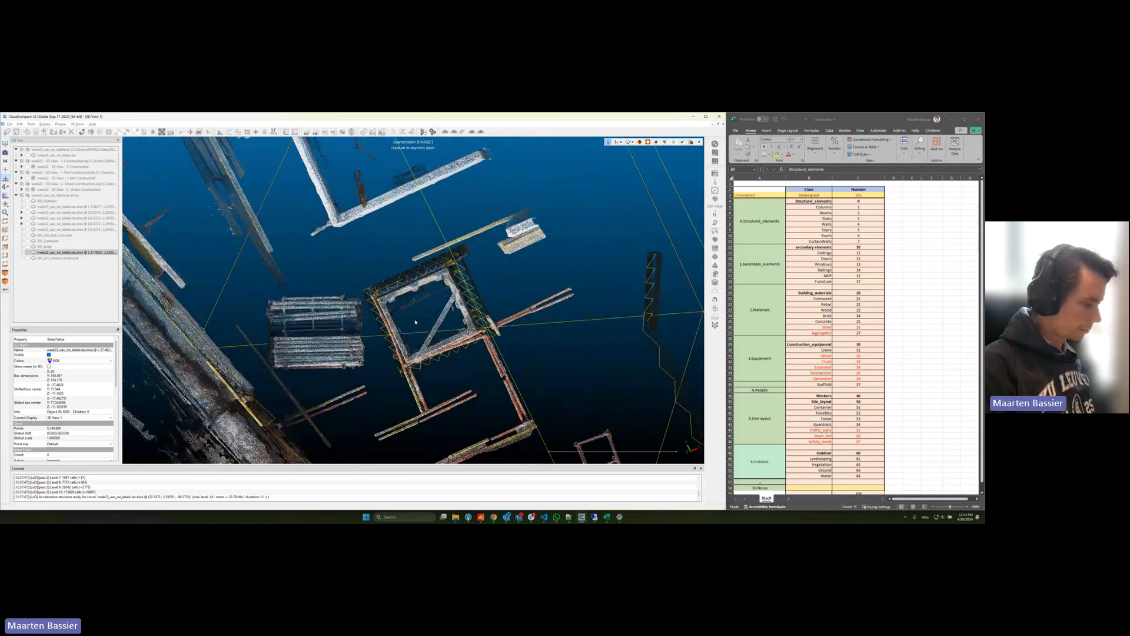
pyautogui.press('space')
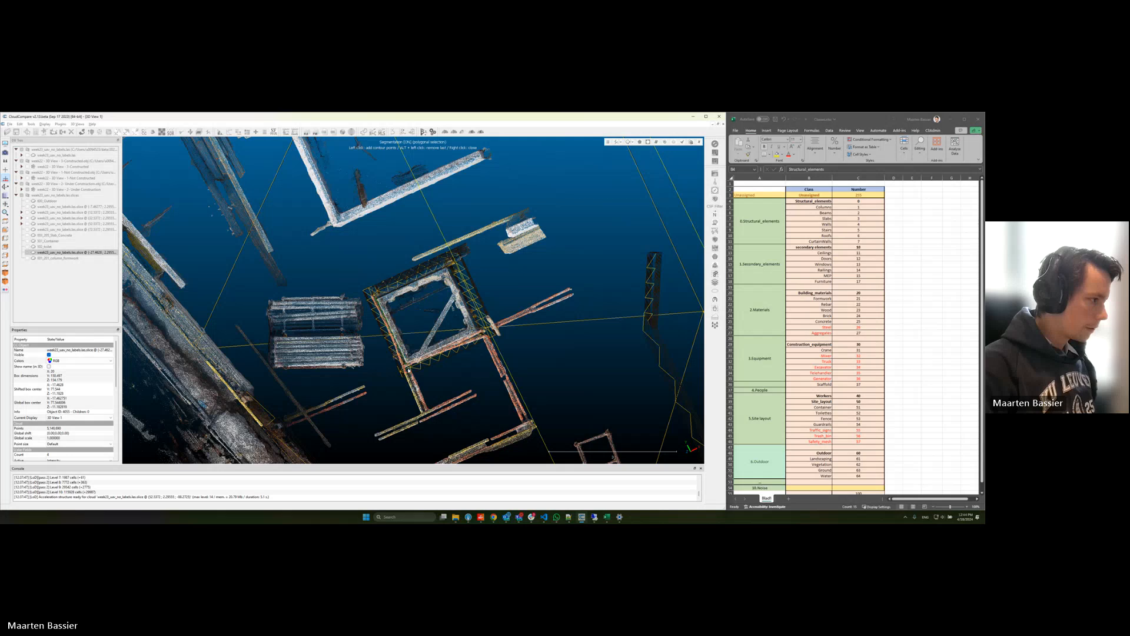
pyautogui.click(407, 367)
pyautogui.rightClick(450, 268)
pyautogui.press('o')
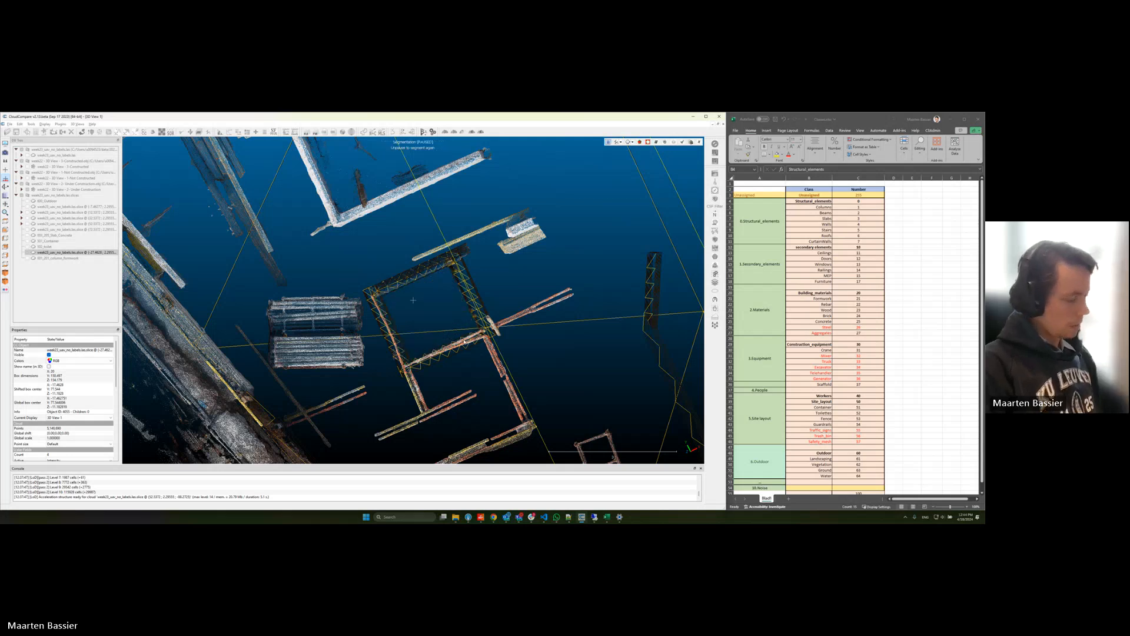
pyautogui.press('Return')
# Step: Rename the extracted wall formwork segment "004_201_walls_formwork" and hide it
pyautogui.click(48, 264)
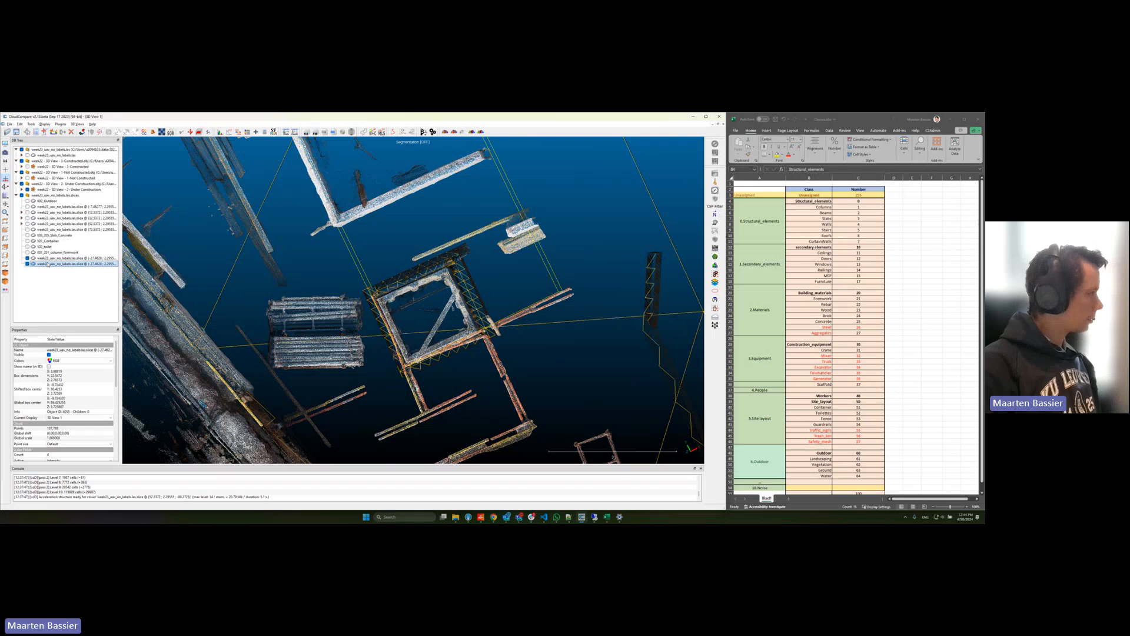
pyautogui.doubleClick(47, 264)
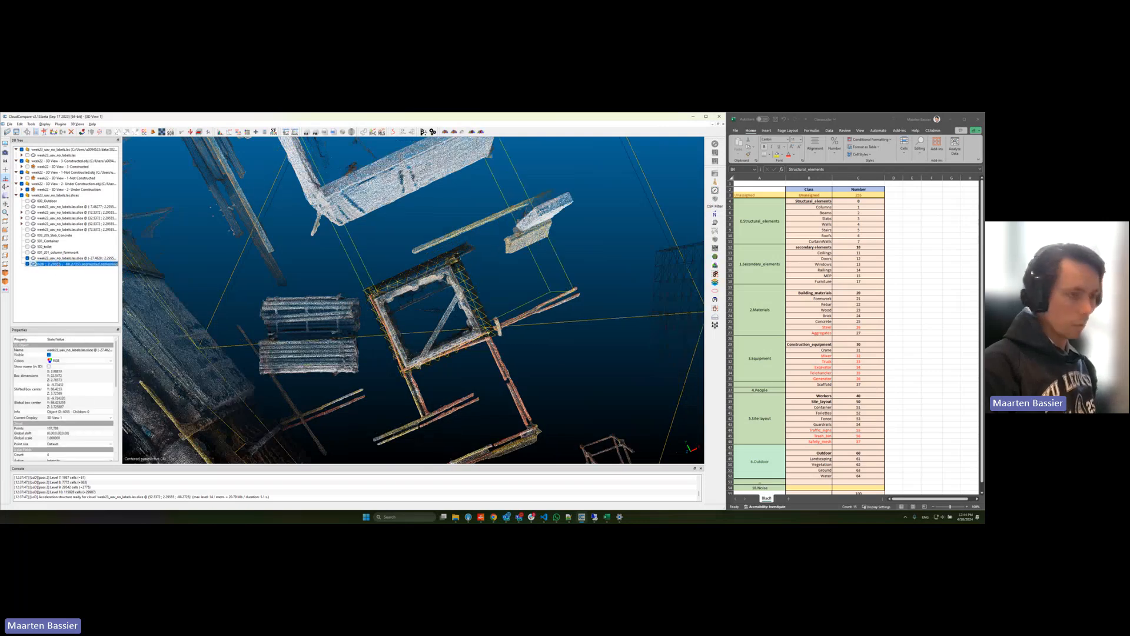
pyautogui.press('BackSpace')
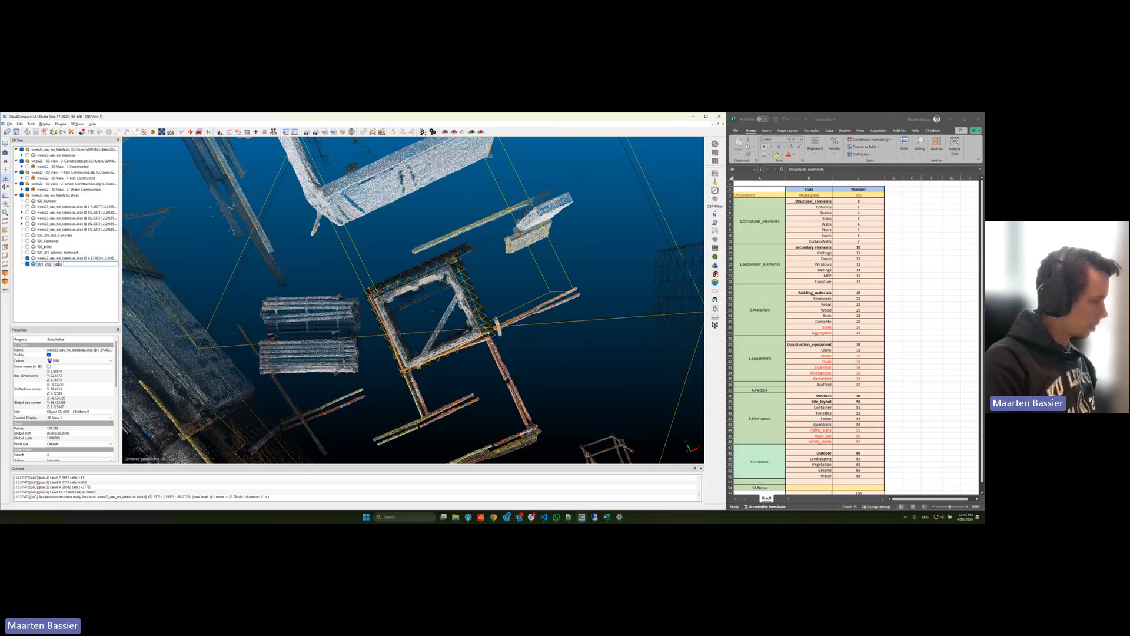
pyautogui.write('004_201_wall')
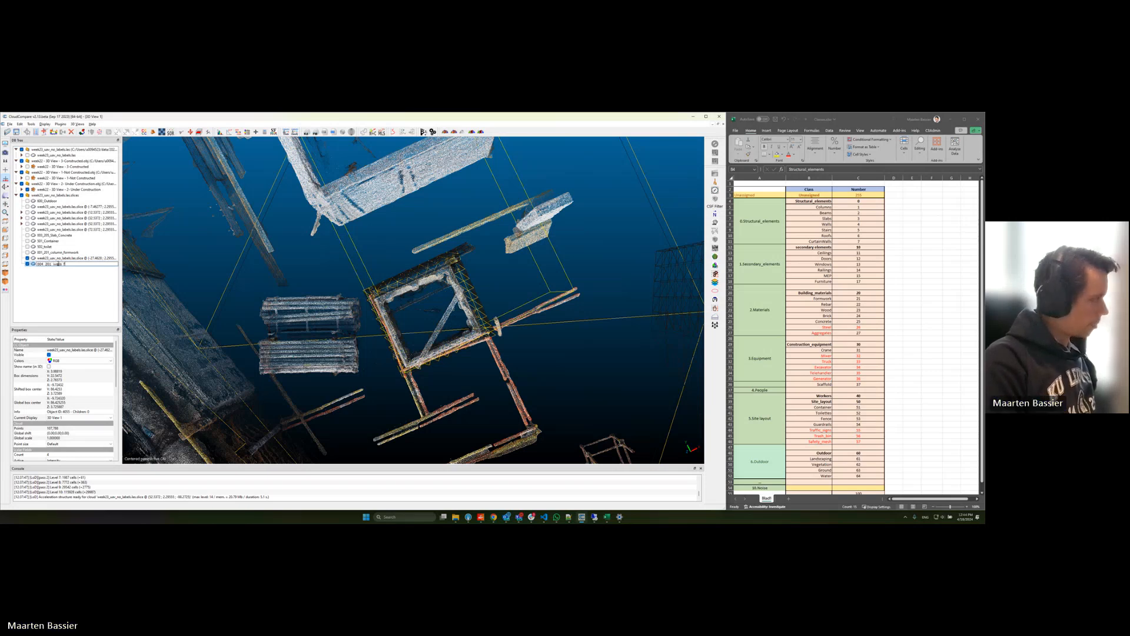
pyautogui.write('_formwork')
pyautogui.press('Return')
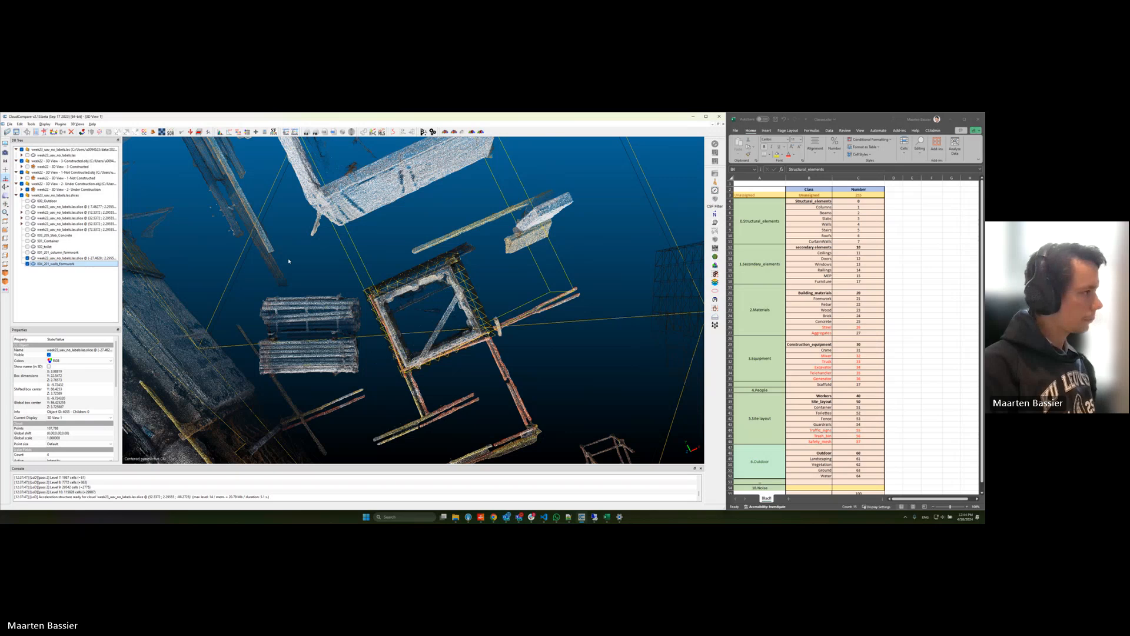
pyautogui.moveTo(288, 261); pyautogui.dragTo(287, 196)
pyautogui.scroll(-4, 288, 197)
pyautogui.moveTo(287, 196); pyautogui.dragTo(389, 311, button='right')
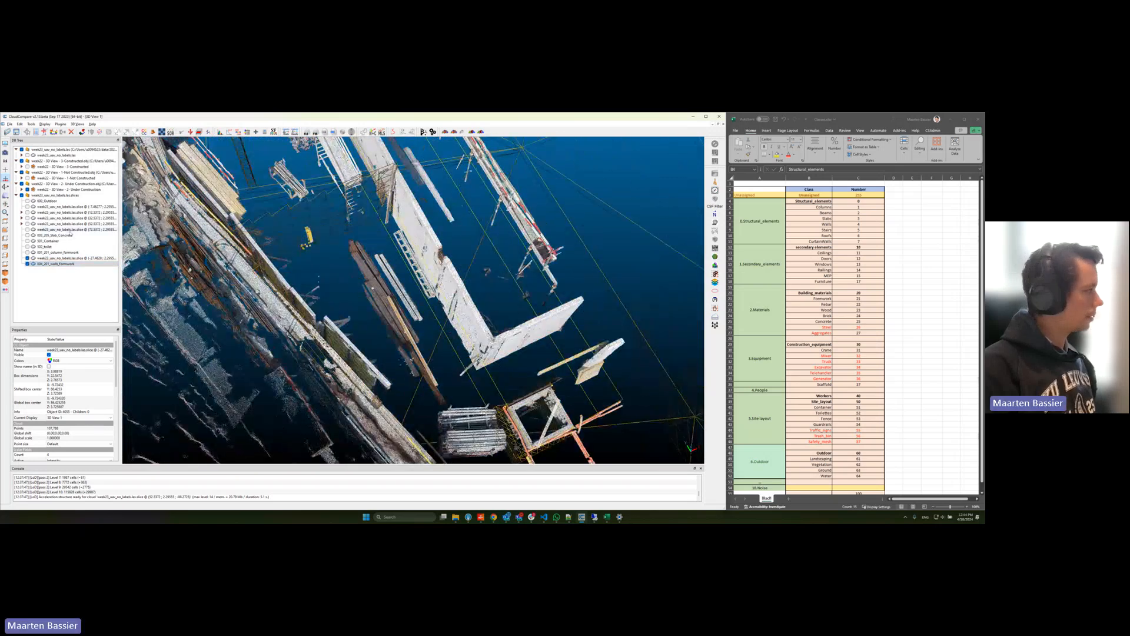
pyautogui.click(27, 264)
# Step: Select the remaining slice and segment out the dark rebar clusters beside the far end of the building with a polygon
pyautogui.moveTo(277, 168); pyautogui.dragTo(267, 192)
pyautogui.moveTo(271, 165); pyautogui.dragTo(431, 358, button='right')
pyautogui.scroll(-3, 432, 358)
pyautogui.moveTo(365, 247); pyautogui.dragTo(404, 356, button='right')
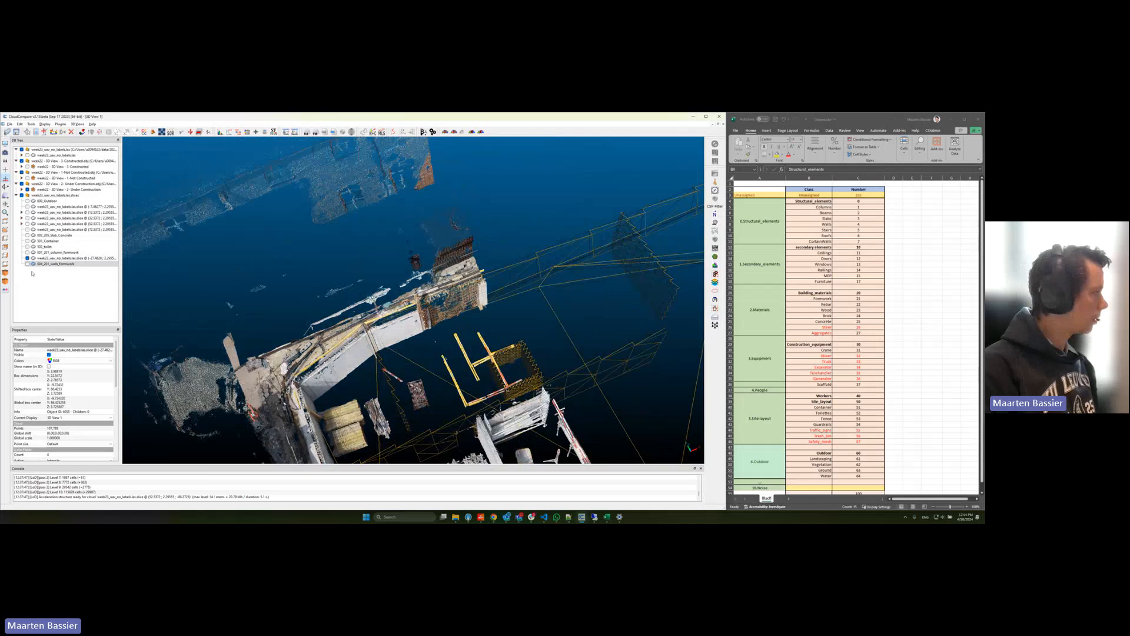
pyautogui.click(39, 258)
pyautogui.moveTo(390, 276); pyautogui.dragTo(386, 234)
pyautogui.press('t')
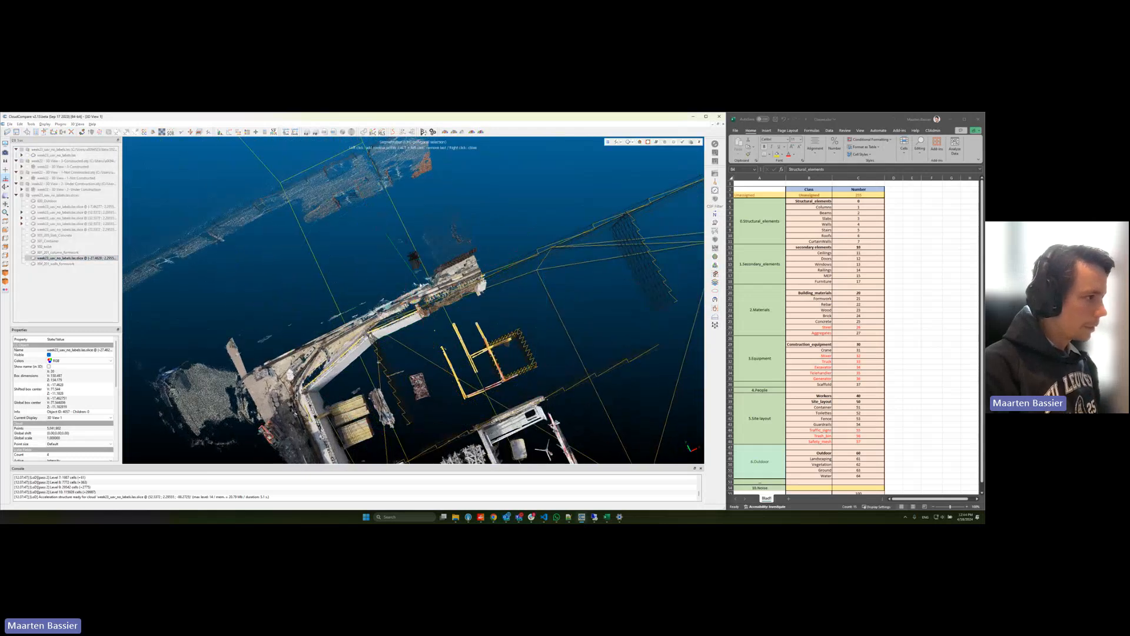
pyautogui.click(486, 249)
pyautogui.click(470, 199)
pyautogui.rightClick(470, 199)
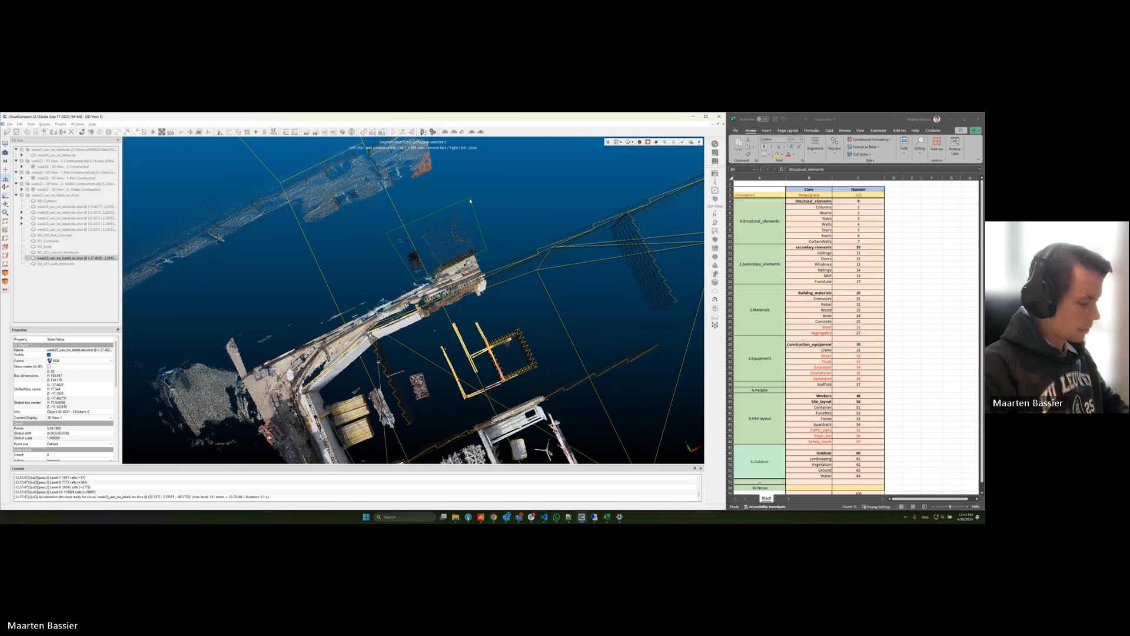
pyautogui.press('space')
# Step: Outline the long brown rebar bundle lying parallel to the white L-shaped wall and segment it out of the slice
pyautogui.moveTo(465, 296); pyautogui.dragTo(462, 363)
pyautogui.moveTo(462, 363); pyautogui.dragTo(368, 259, button='right')
pyautogui.moveTo(400, 288); pyautogui.dragTo(452, 363)
pyautogui.press('space')
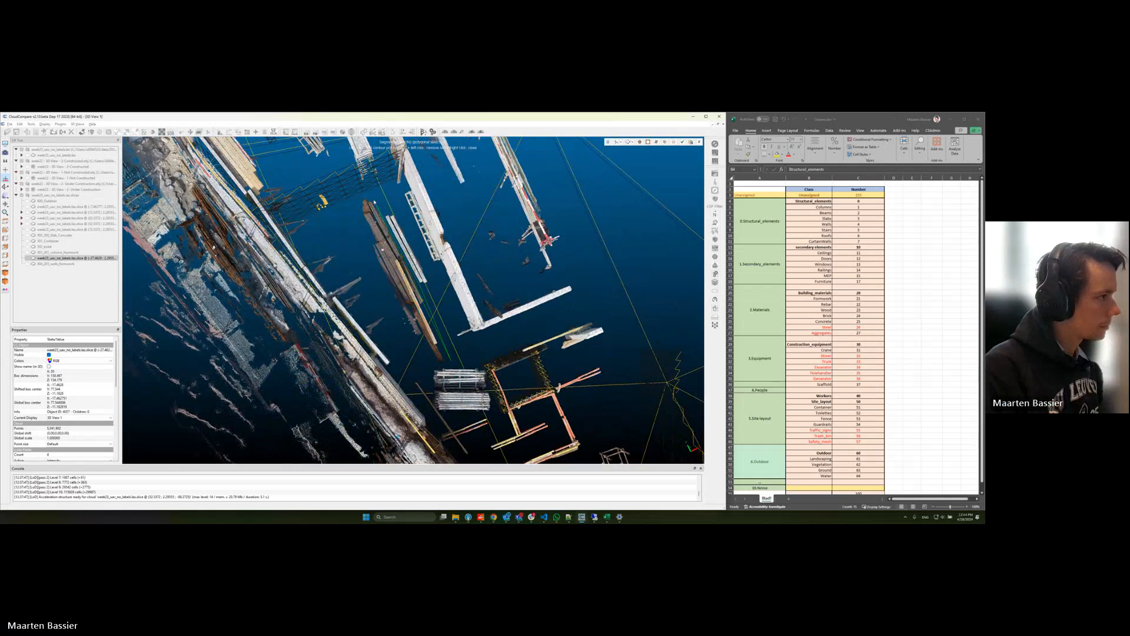
pyautogui.click(353, 212)
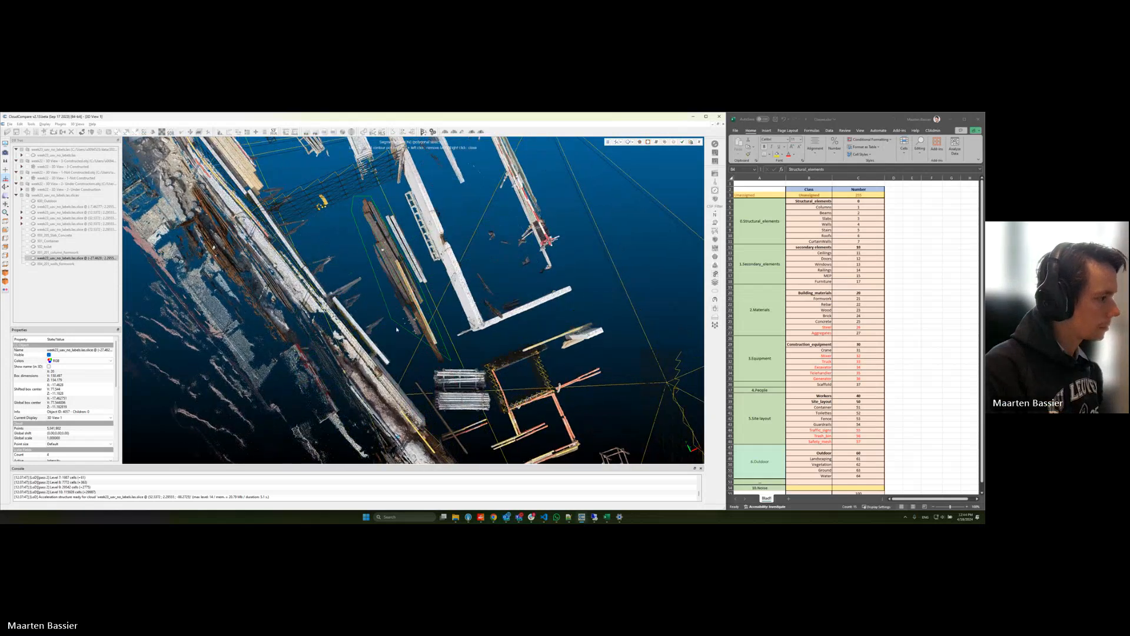
pyautogui.rightClick(431, 369)
pyautogui.press('o')
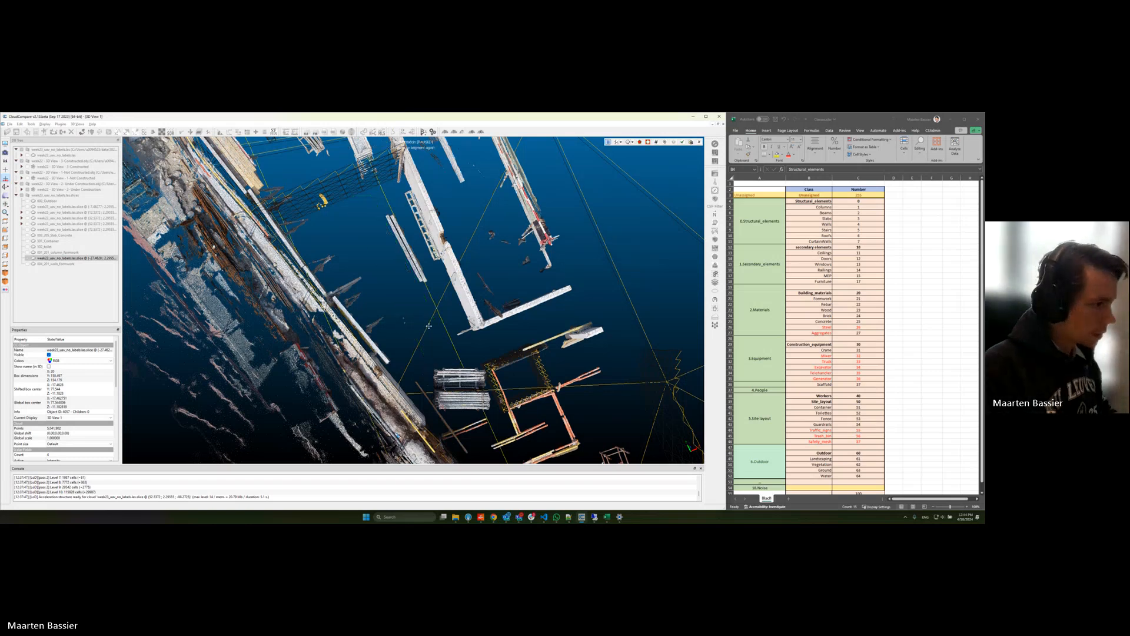
# Step: Outline the rust-coloured rebar strip along the outer side of the long wall with a polygon and segment it out
pyautogui.moveTo(405, 363); pyautogui.dragTo(395, 258, button='right')
pyautogui.moveTo(283, 177); pyautogui.dragTo(412, 348, button='right')
pyautogui.moveTo(406, 341)
pyautogui.mouseDown()
pyautogui.moveTo(355, 318)
pyautogui.moveTo(422, 352)
pyautogui.moveTo(414, 339)
pyautogui.mouseUp()
pyautogui.press('space')
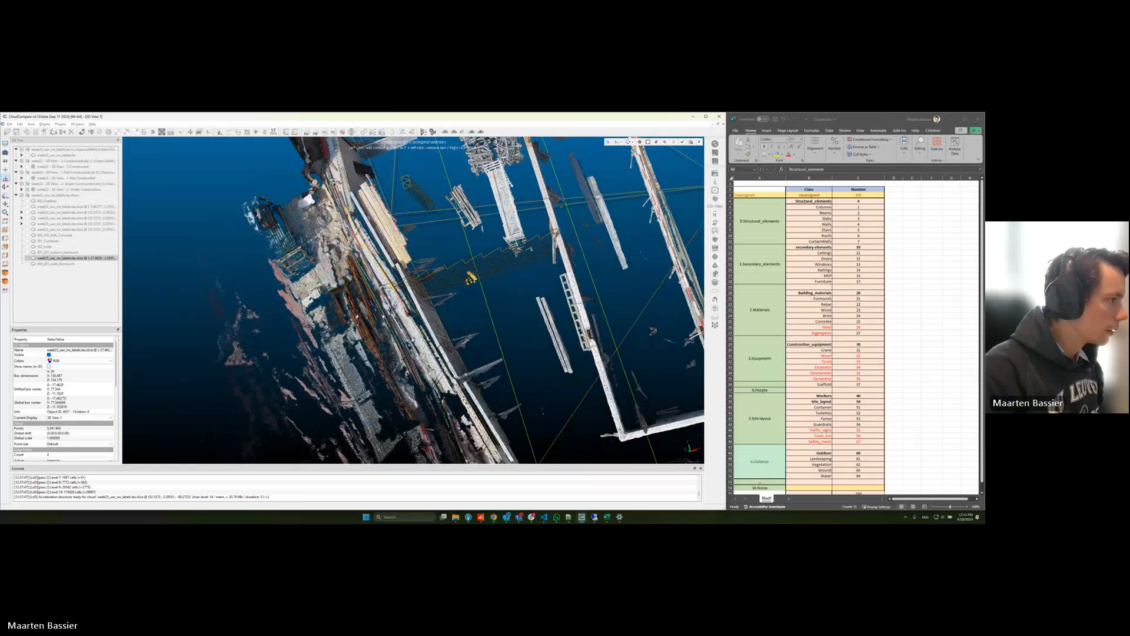
pyautogui.click(400, 372)
pyautogui.click(416, 422)
pyautogui.click(398, 422)
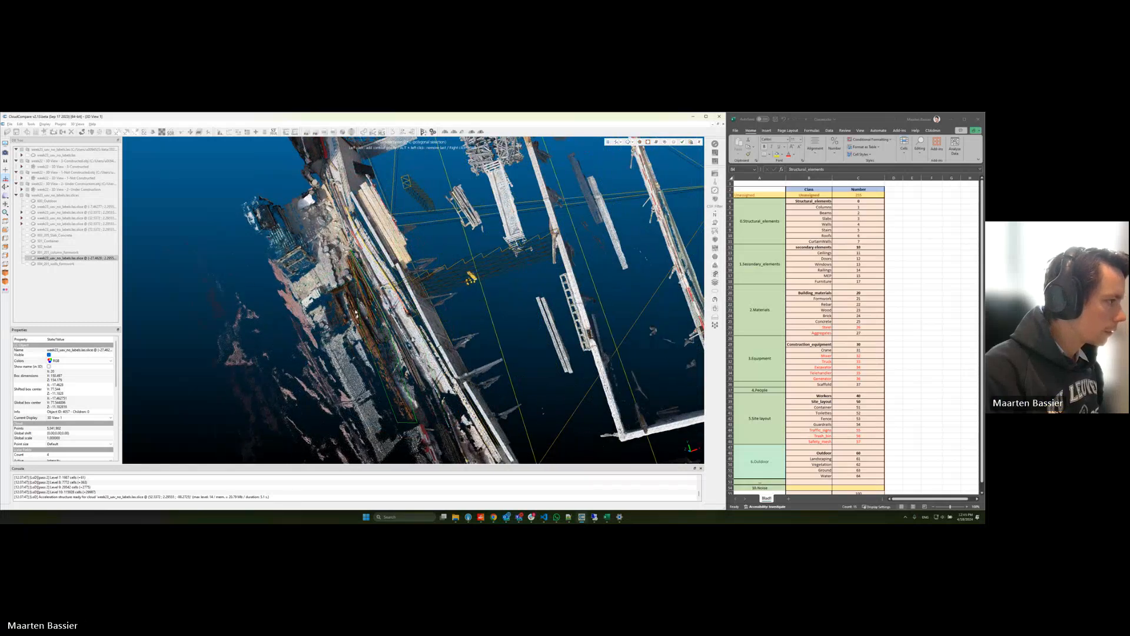
pyautogui.click(335, 289)
pyautogui.rightClick(335, 288)
pyautogui.press('o')
# Step: Segment out the rebar pile outside the long wall's lower corner with a polygon and confirm the segmentation
pyautogui.scroll(-3, 412, 306)
pyautogui.moveTo(447, 412); pyautogui.dragTo(330, 194, button='right')
pyautogui.moveTo(437, 453); pyautogui.dragTo(373, 291, button='right')
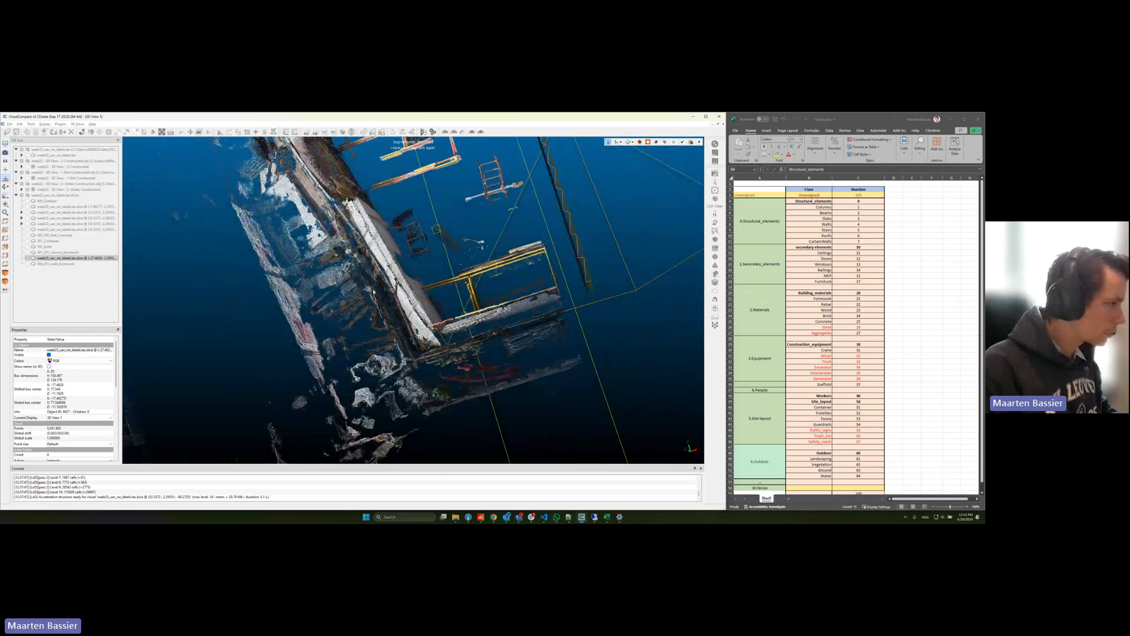
pyautogui.press('space')
pyautogui.click(405, 345)
pyautogui.click(348, 358)
pyautogui.rightClick(327, 312)
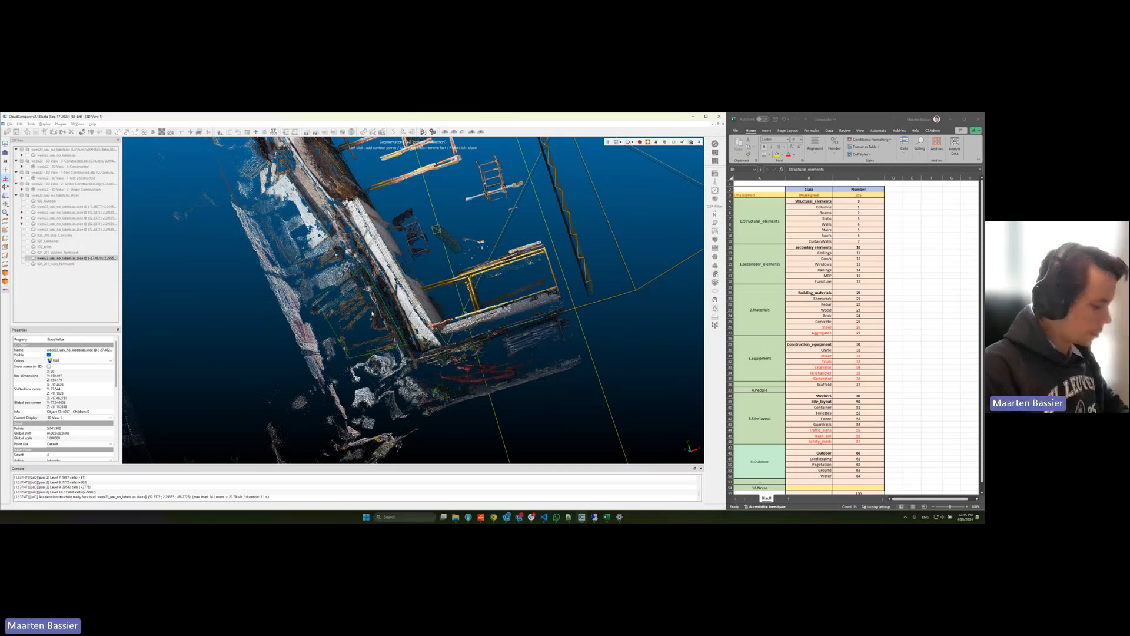
pyautogui.press('space')
pyautogui.moveTo(478, 289); pyautogui.dragTo(459, 288)
pyautogui.click(683, 142)
# Step: Rename the extracted rebar segment "202_rebar" and hide the remaining slice so that only the rebar is displayed
pyautogui.click(69, 270)
pyautogui.doubleClick(69, 271)
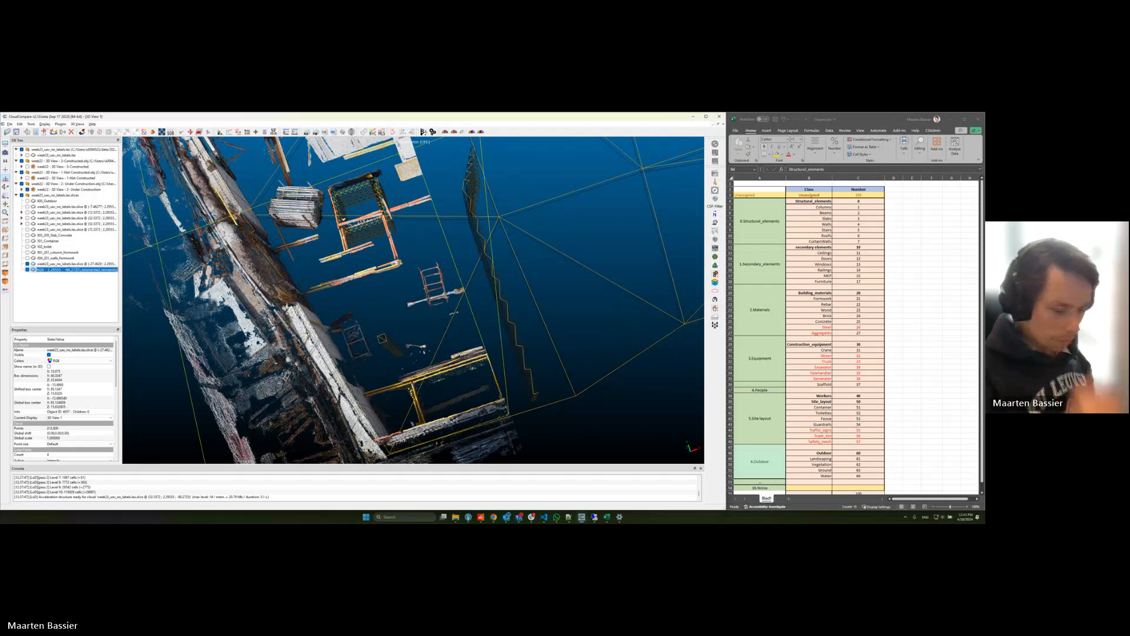
pyautogui.write('202_raibar')
pyautogui.press('Return')
pyautogui.scroll(-5, 377, 225)
pyautogui.moveTo(376, 225); pyautogui.dragTo(429, 384, button='right')
pyautogui.moveTo(429, 384); pyautogui.dragTo(395, 277)
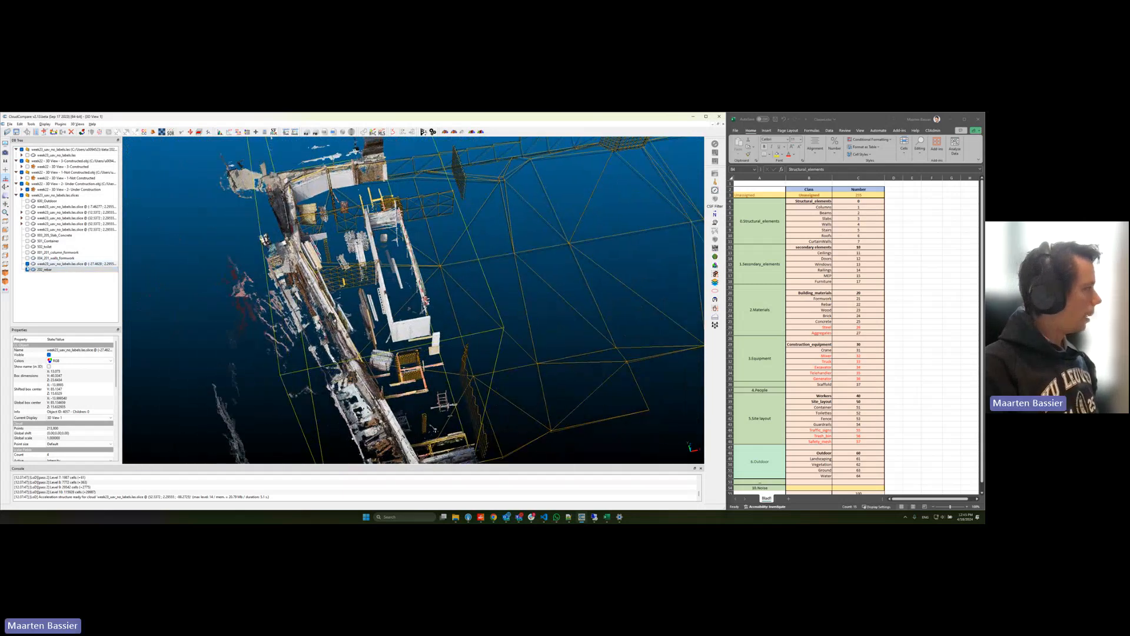
pyautogui.click(27, 263)
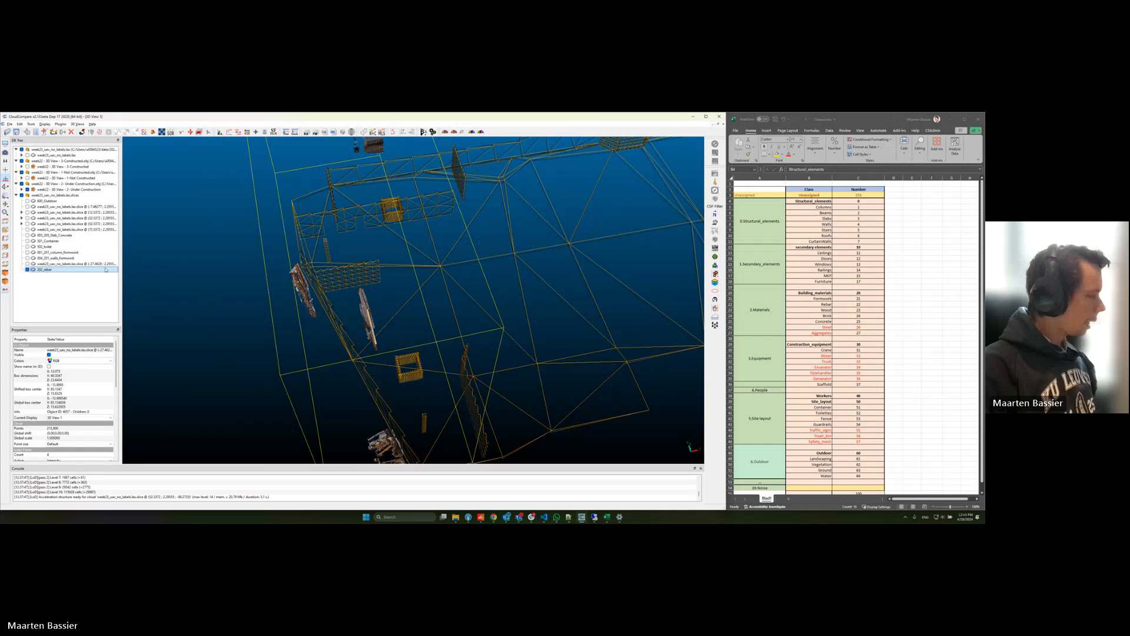
# Step: Start saving the 202_rebar cloud, browse to the "Segmentation from photogrammetry" folder to examine its class files, and cancel the save
pyautogui.click(53, 258)
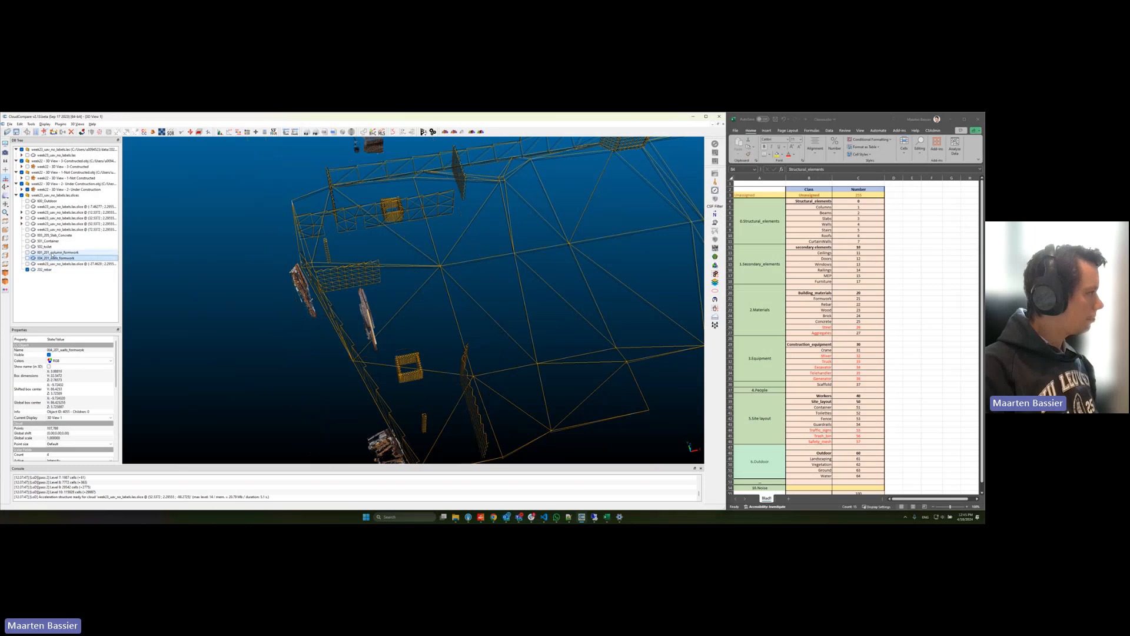
pyautogui.click(44, 269)
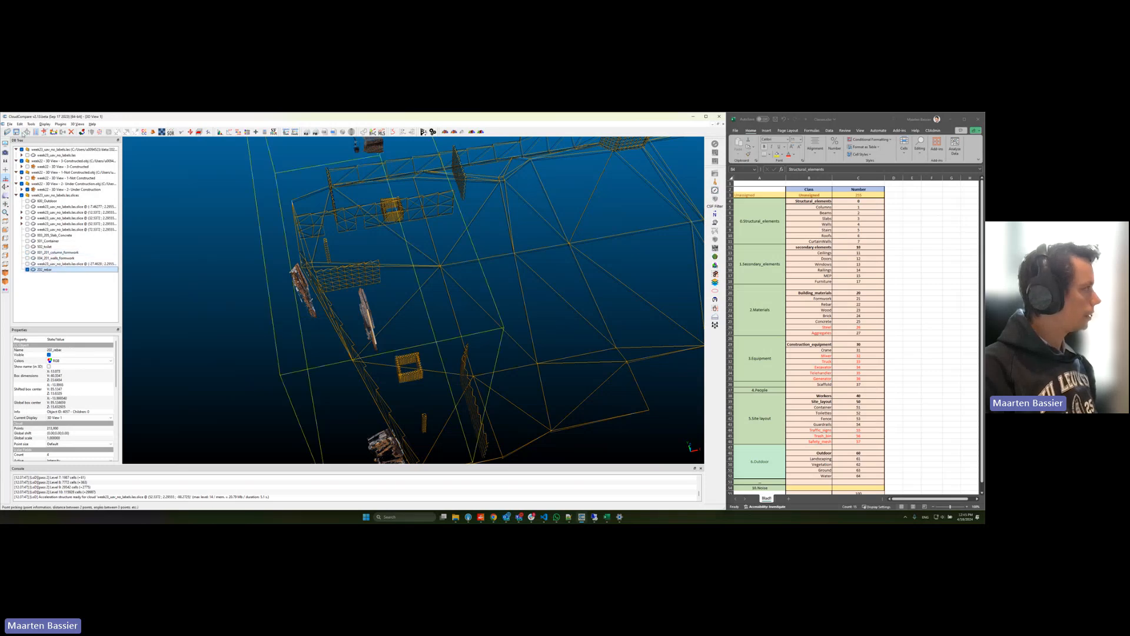
pyautogui.click(17, 131)
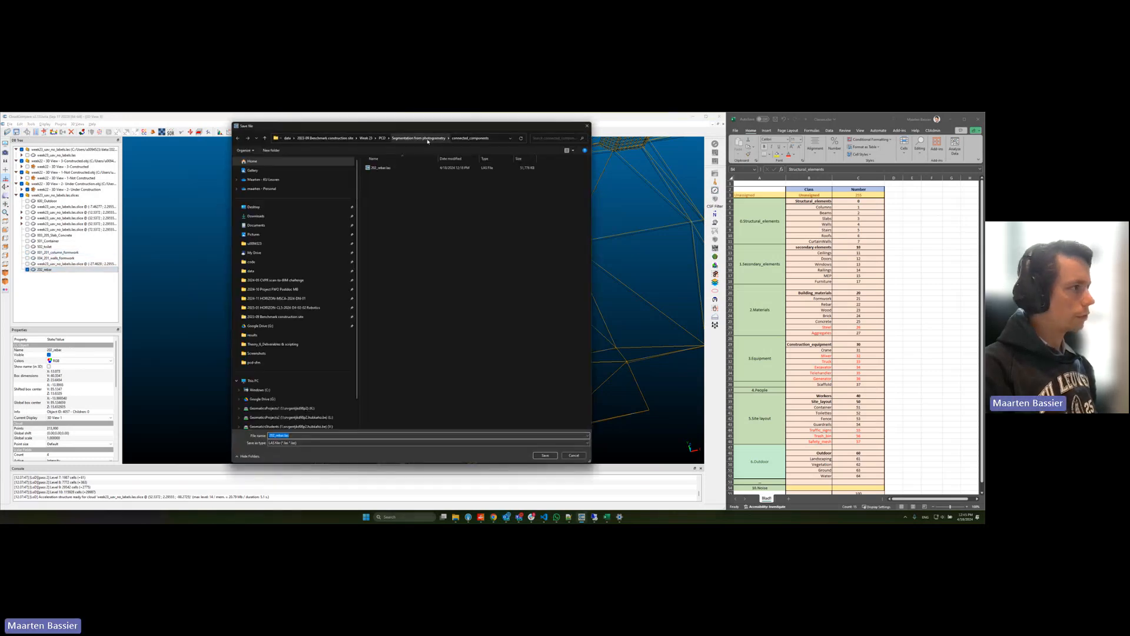
pyautogui.click(381, 138)
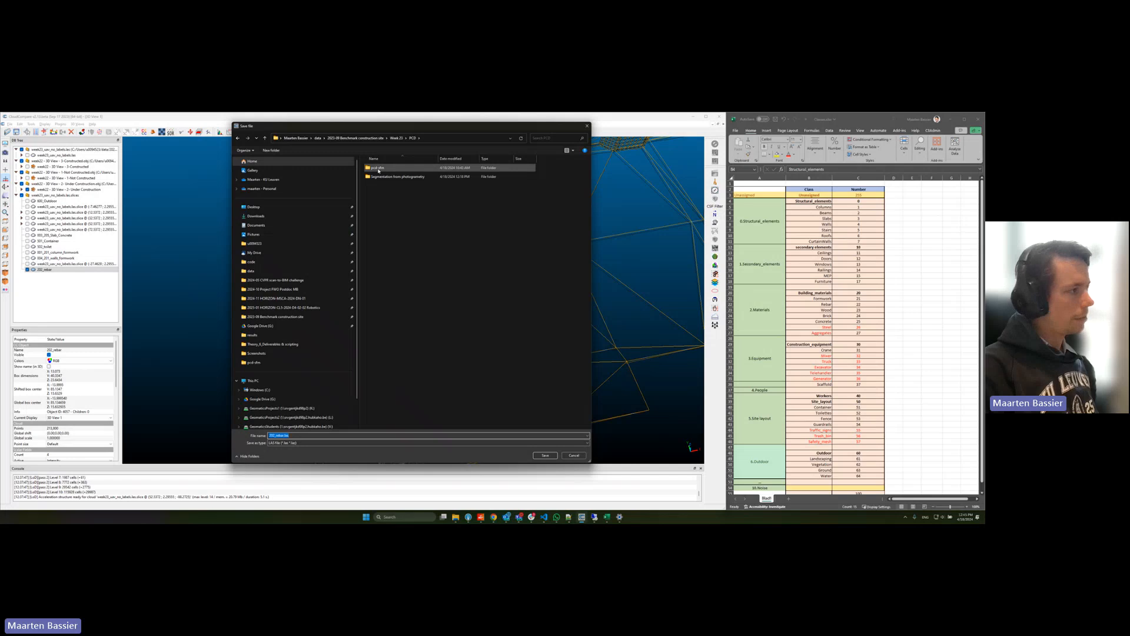
pyautogui.doubleClick(378, 170)
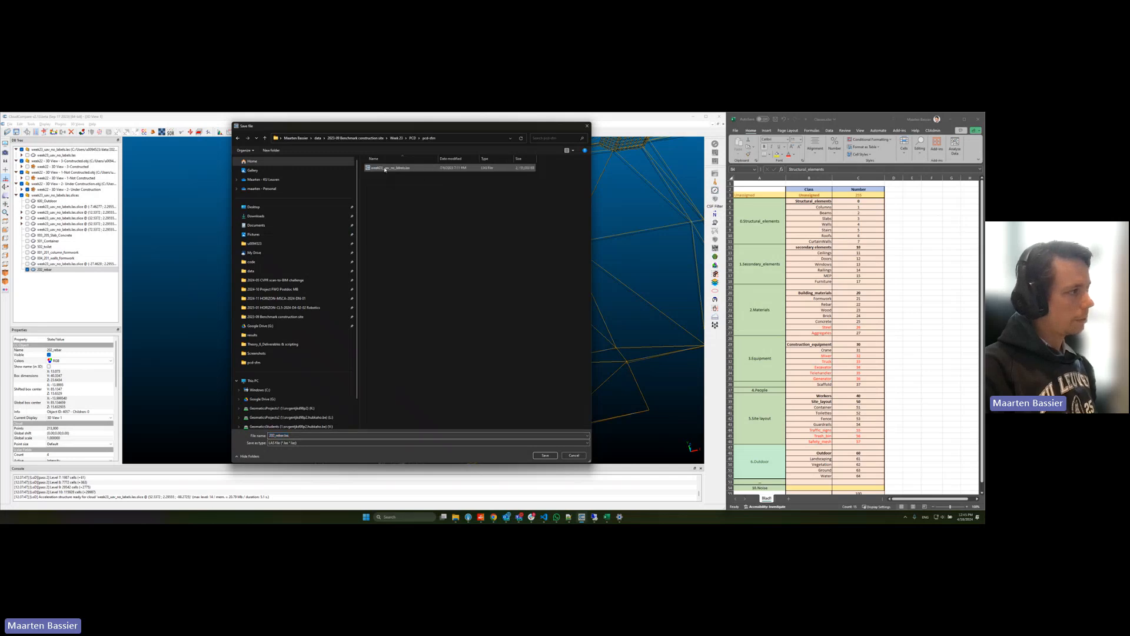
pyautogui.click(413, 138)
pyautogui.doubleClick(394, 169)
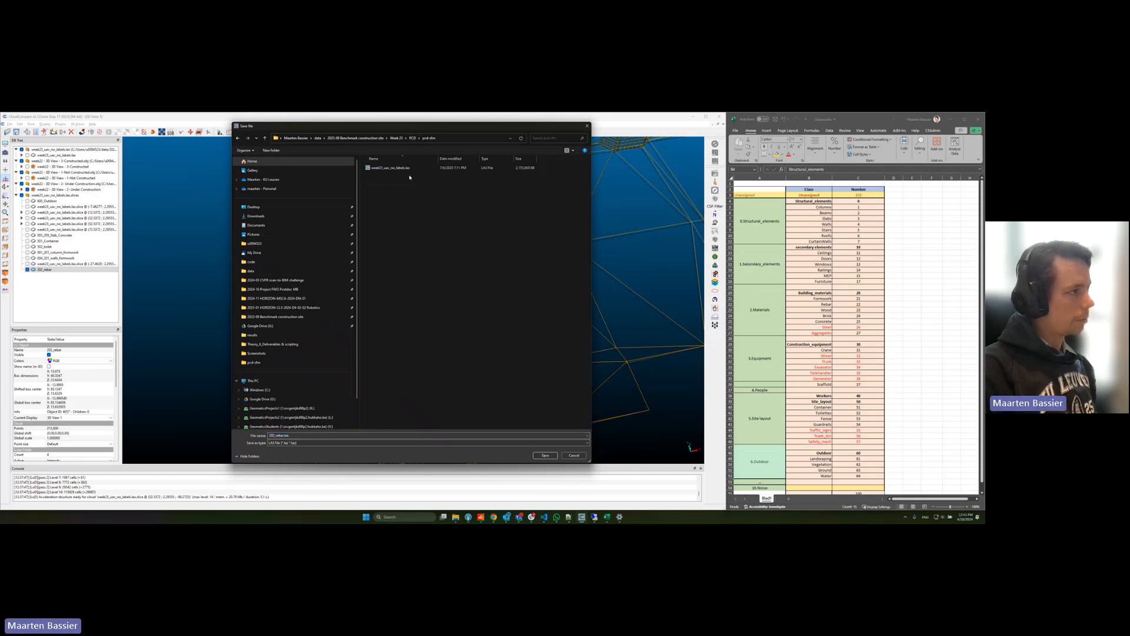
pyautogui.click(412, 139)
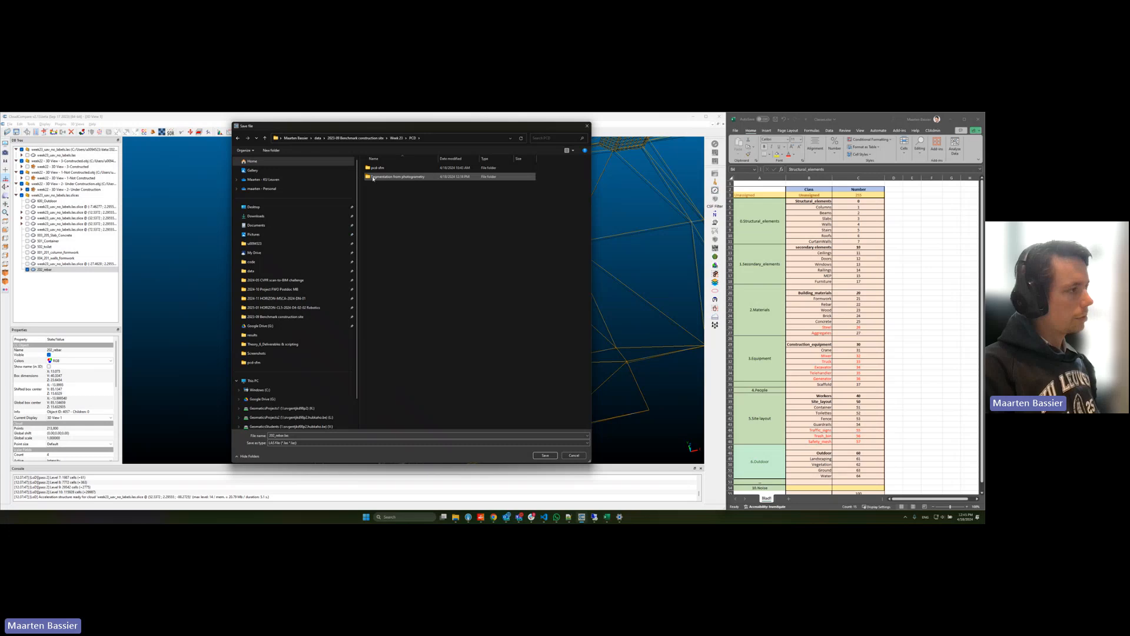
pyautogui.doubleClick(425, 177)
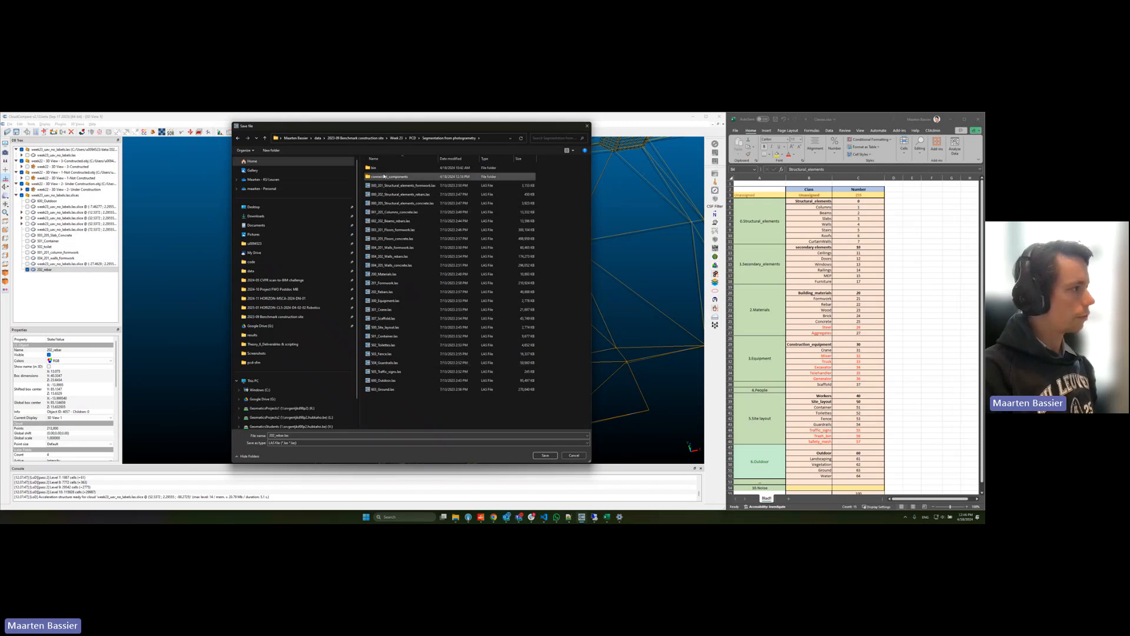
pyautogui.click(586, 126)
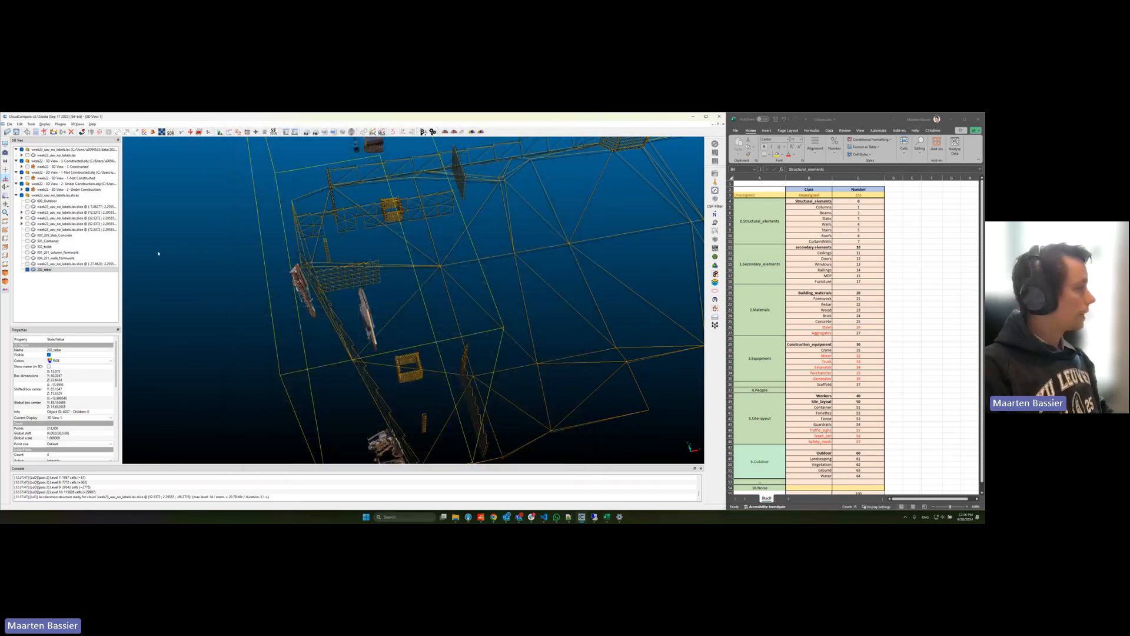
# Step: Collapse the week22 UAV slices group and hide all of its point clouds
pyautogui.click(15, 195)
pyautogui.click(22, 194)
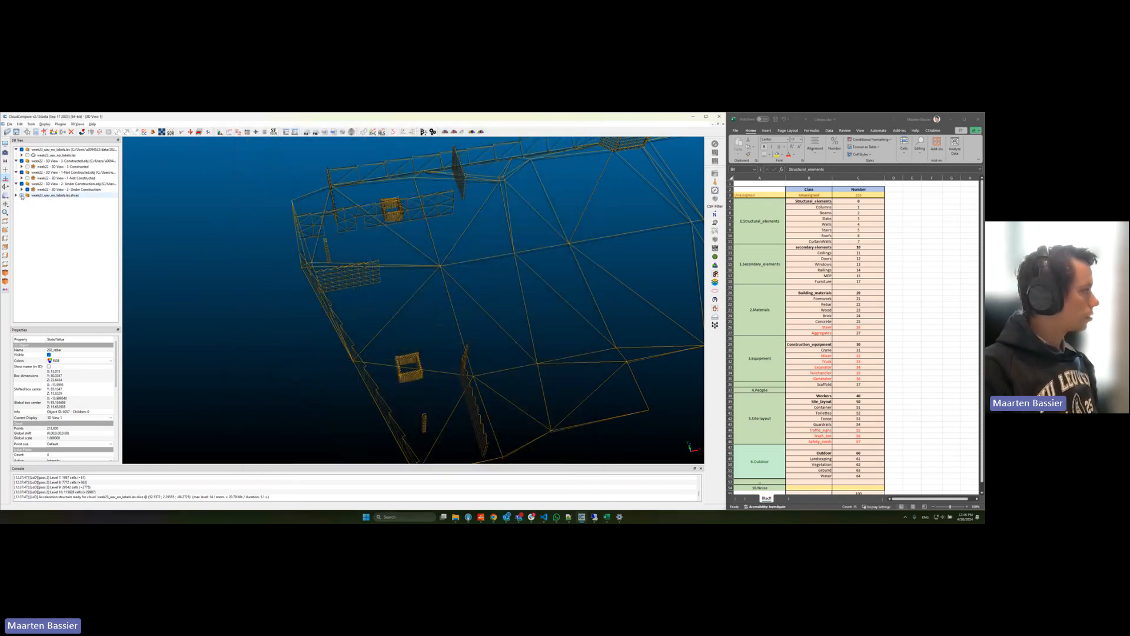
pyautogui.click(78, 238)
pyautogui.scroll(-6, 359, 265)
# Step: Switch to File Explorer, open the "Segmentation from photogrammetry" folder, and look through its per-class LAS files
pyautogui.hotkey('alt', 'Tab')
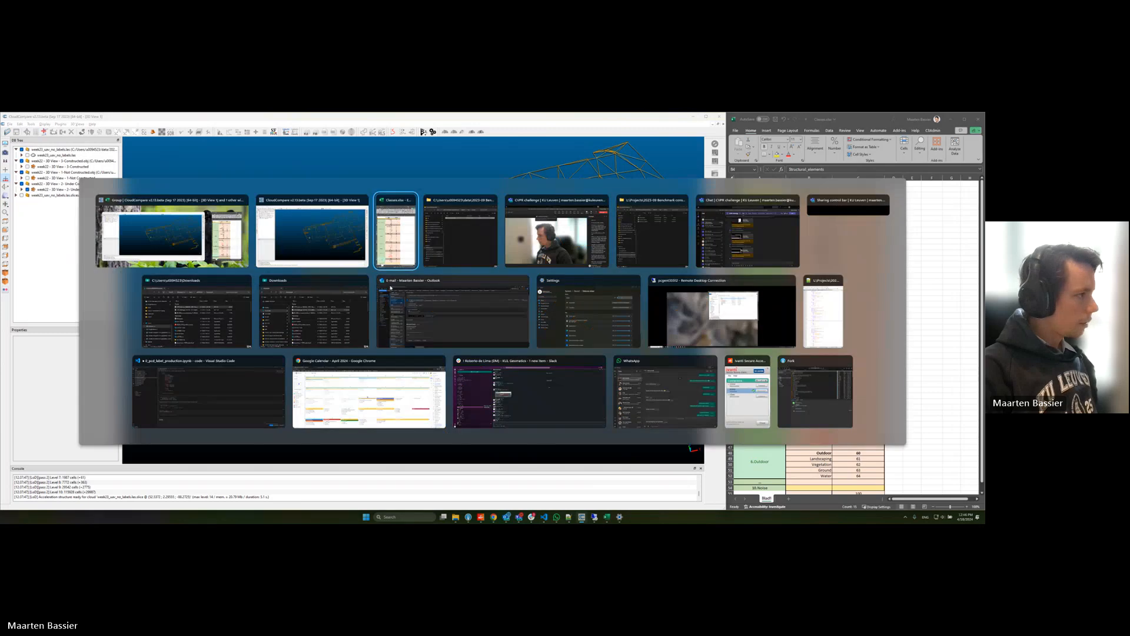
pyautogui.click(471, 232)
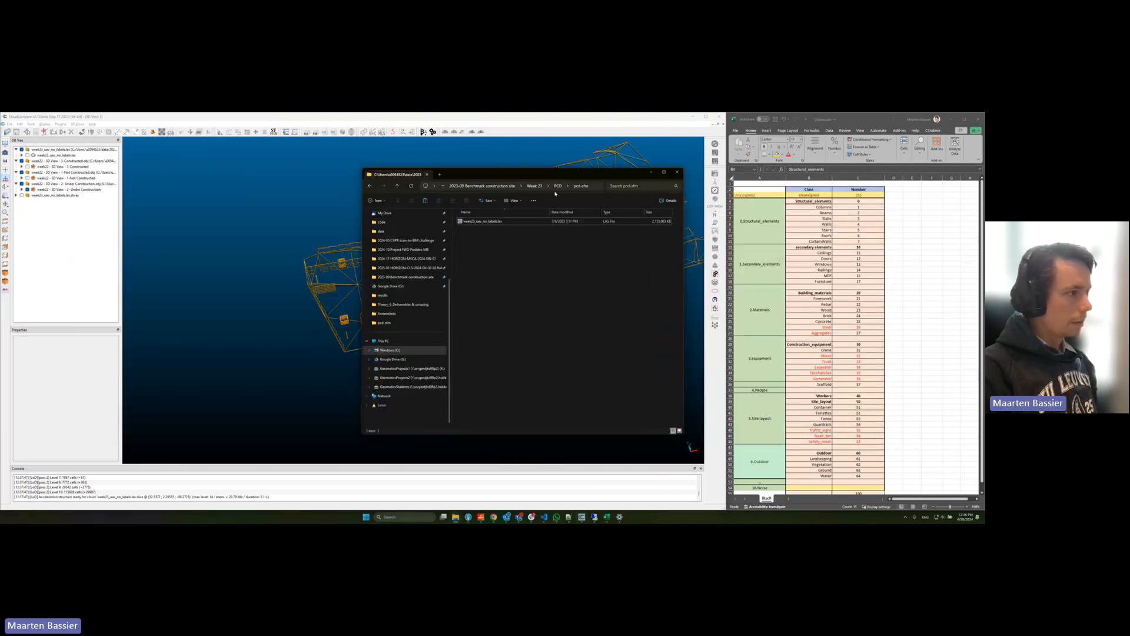
pyautogui.doubleClick(512, 230)
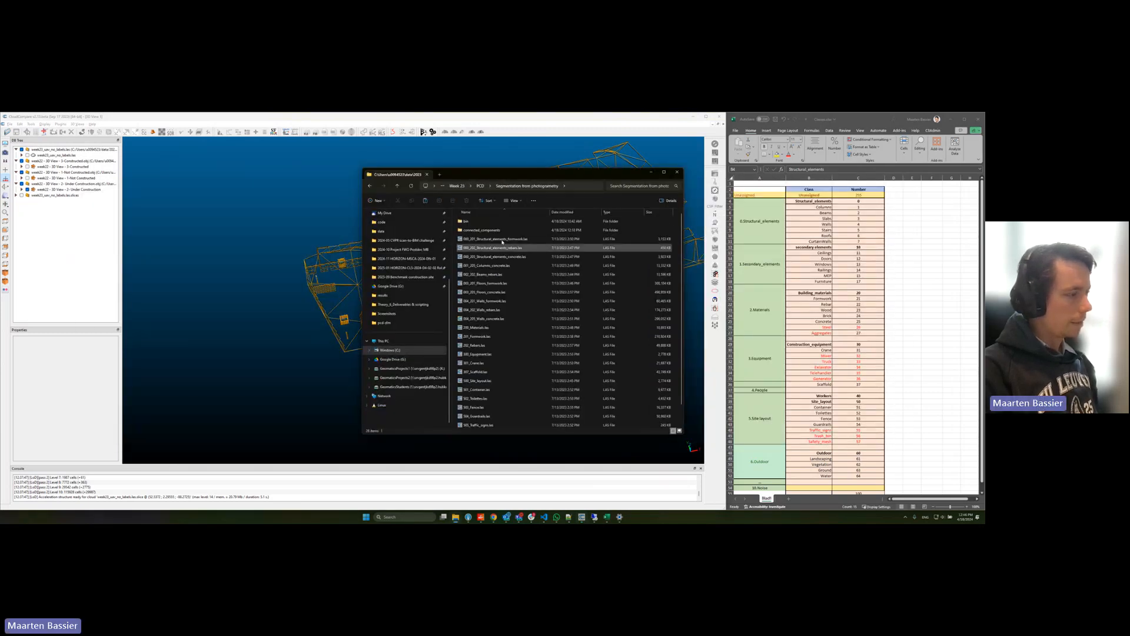
pyautogui.keyDown('shift'); pyautogui.click(506, 424); pyautogui.keyUp('shift')
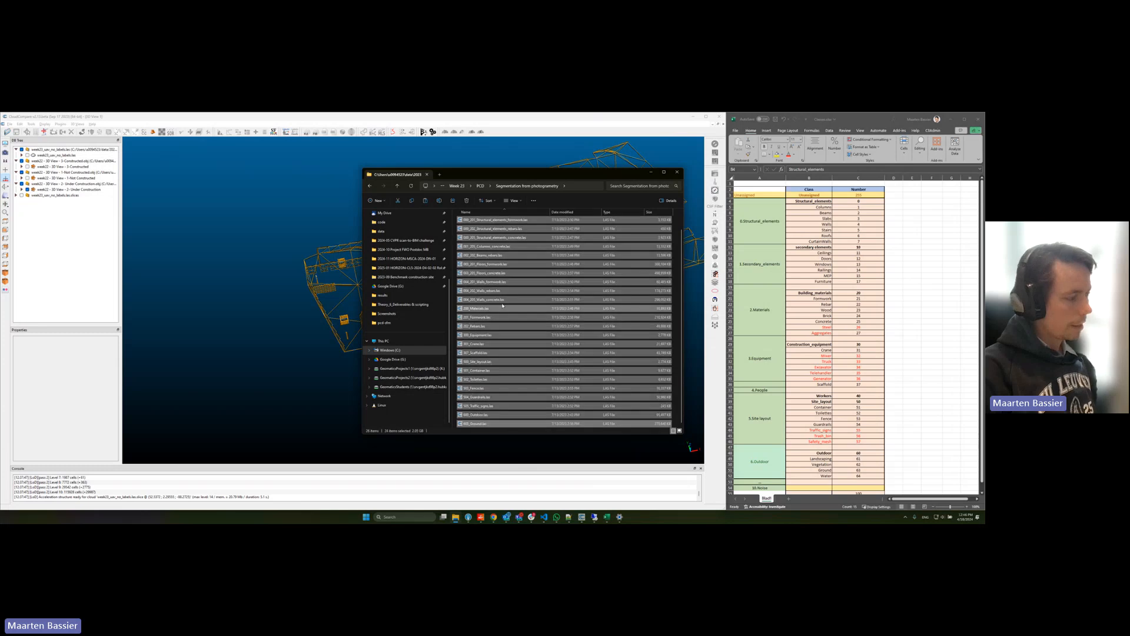
pyautogui.click(501, 274)
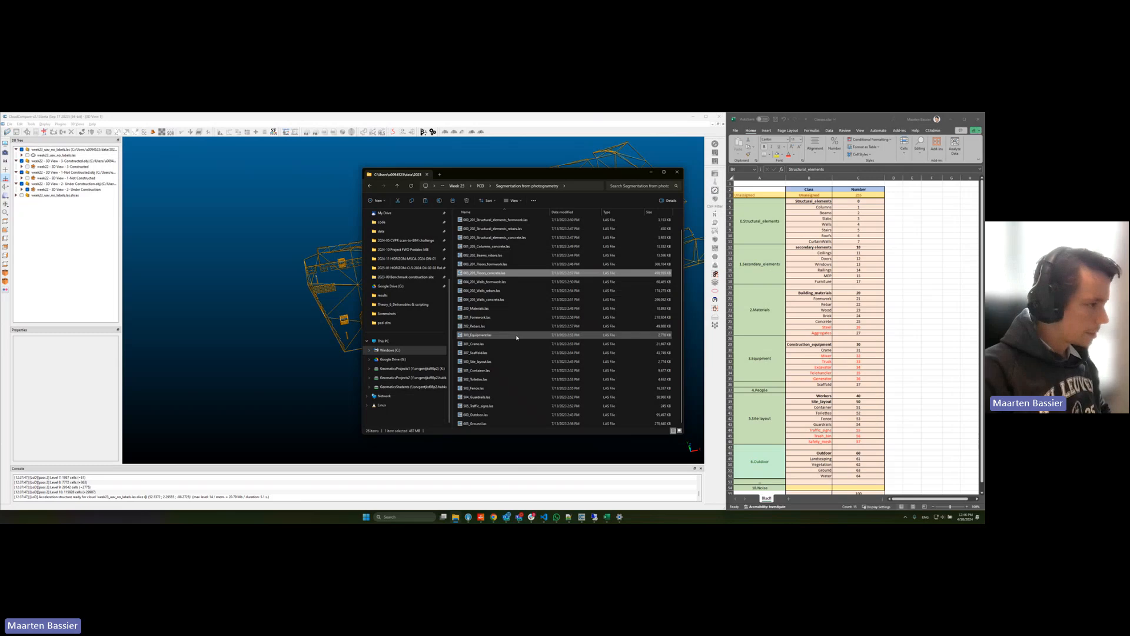
# Step: Load 202_Rebars.las from the folder into CloudCompare, declining the suggested global shift
pyautogui.click(501, 328)
pyautogui.moveTo(482, 329); pyautogui.dragTo(246, 343)
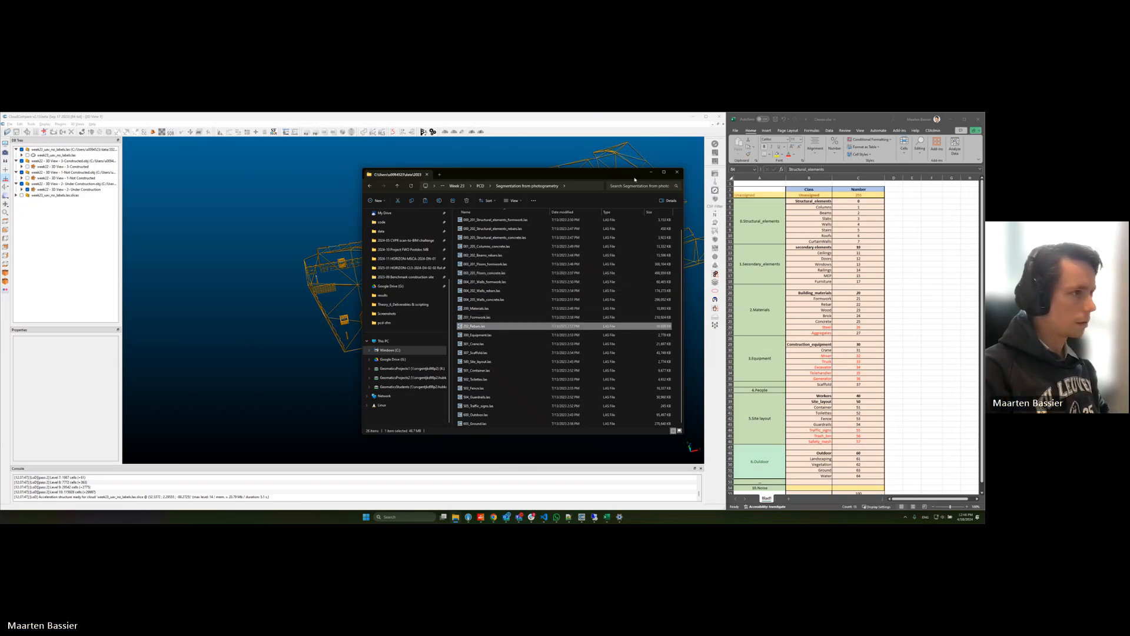
pyautogui.click(490, 395)
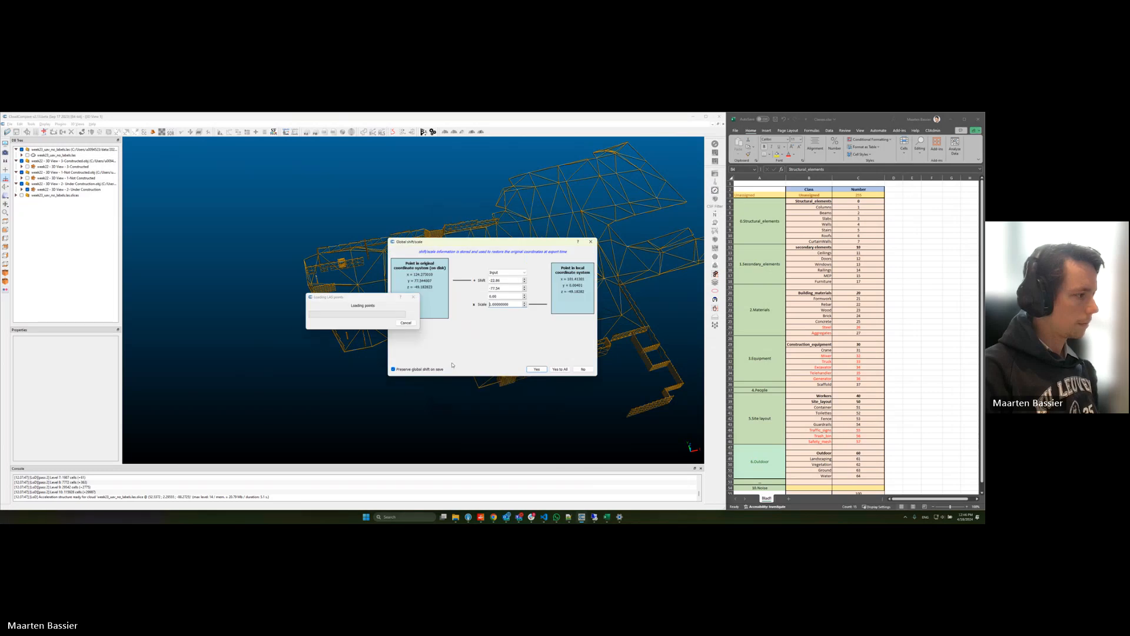
pyautogui.click(583, 368)
# Step: Examine the loaded 202_Rebars cloud against the building wireframe, toggling the cloud's visibility for comparison
pyautogui.scroll(5, 381, 315)
pyautogui.scroll(5, 382, 315)
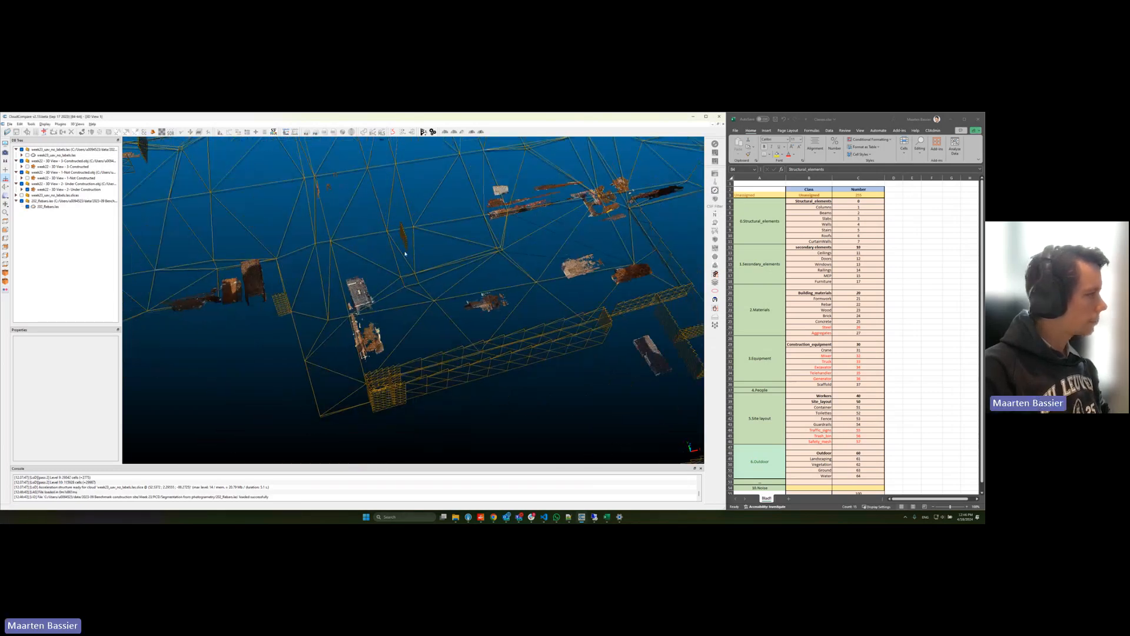
pyautogui.click(47, 207)
pyautogui.moveTo(452, 265)
pyautogui.mouseDown()
pyautogui.moveTo(455, 255)
pyautogui.moveTo(439, 269)
pyautogui.mouseUp()
pyautogui.scroll(-8, 439, 262)
pyautogui.scroll(5, 439, 261)
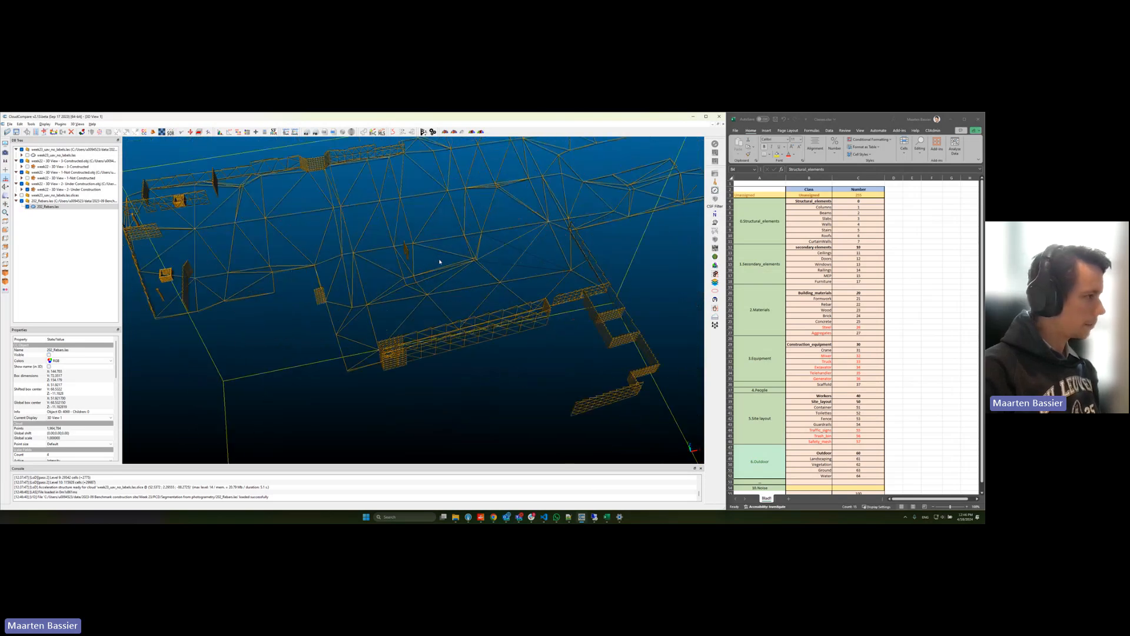
pyautogui.moveTo(439, 261)
pyautogui.mouseDown()
pyautogui.moveTo(406, 272)
pyautogui.moveTo(427, 277)
pyautogui.moveTo(462, 260)
pyautogui.moveTo(390, 301)
pyautogui.moveTo(398, 295)
pyautogui.mouseUp()
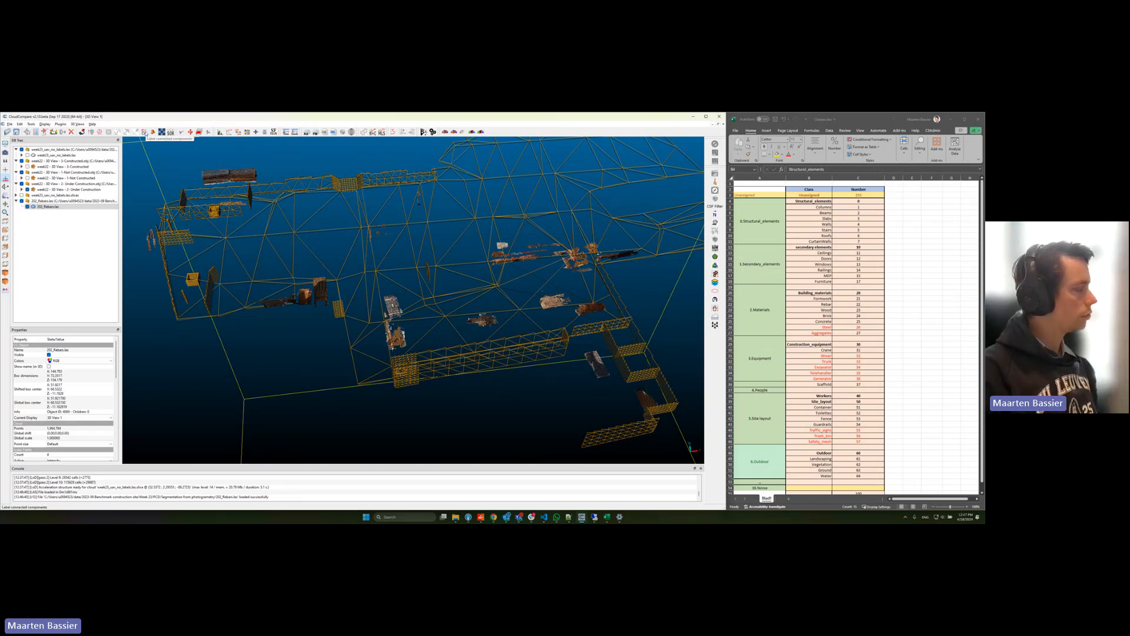
# Step: Split the 202_Rebars cloud into separate clouds by labelling its connected components, and review the resulting list
pyautogui.click(144, 132)
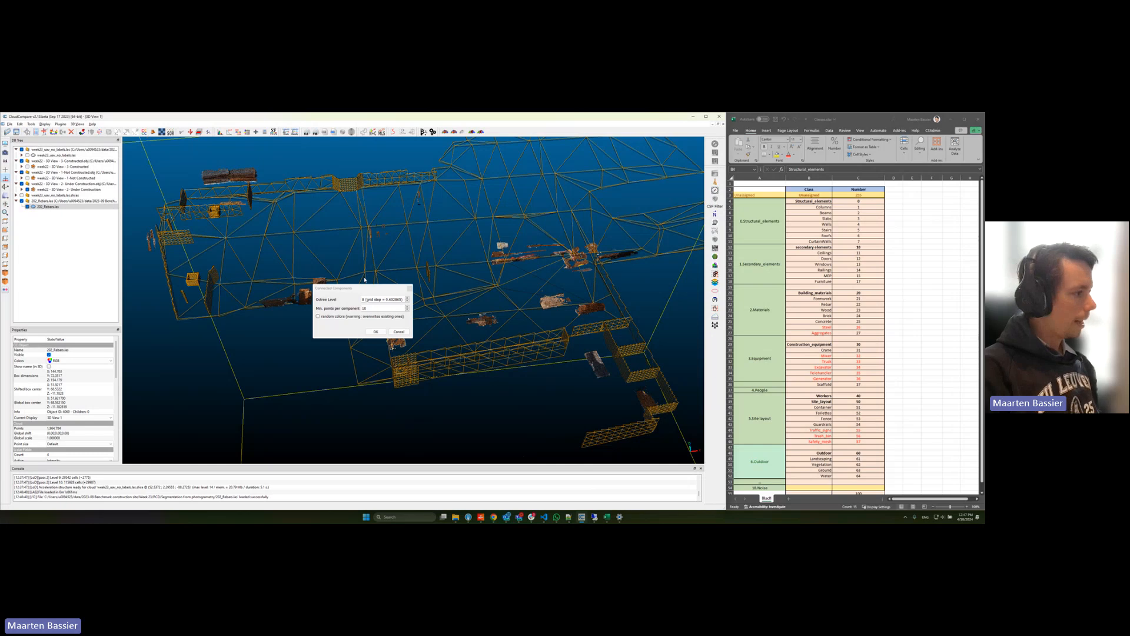
pyautogui.moveTo(391, 300); pyautogui.dragTo(404, 299)
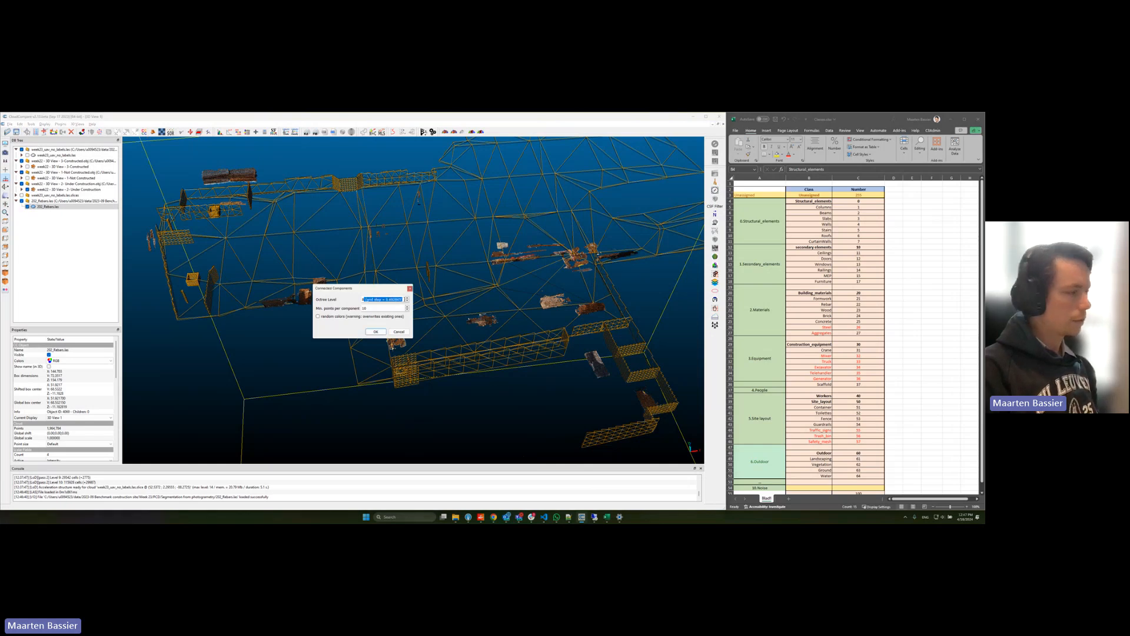
pyautogui.click(397, 300)
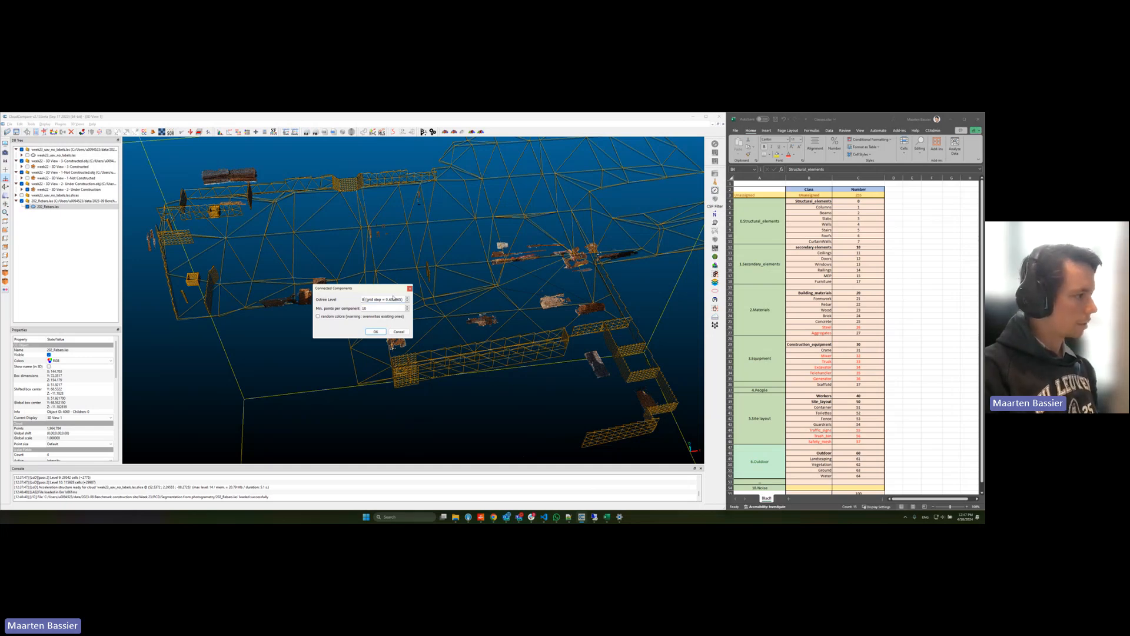
pyautogui.click(374, 332)
pyautogui.moveTo(453, 306)
pyautogui.mouseDown()
pyautogui.moveTo(468, 309)
pyautogui.moveTo(462, 288)
pyautogui.mouseUp()
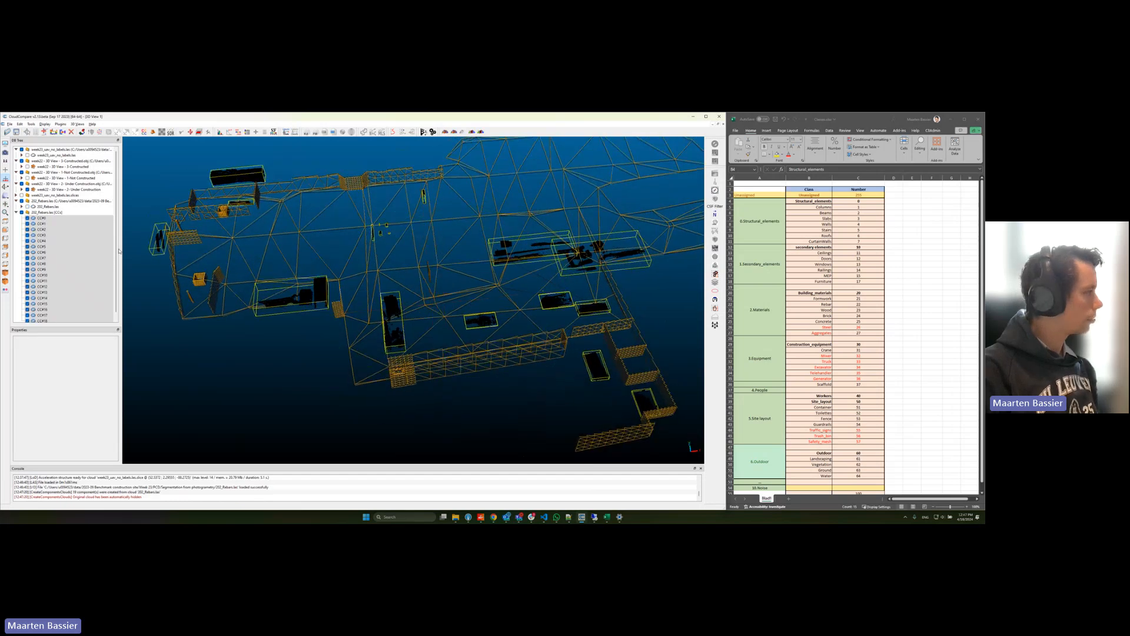
pyautogui.moveTo(116, 242); pyautogui.dragTo(117, 254)
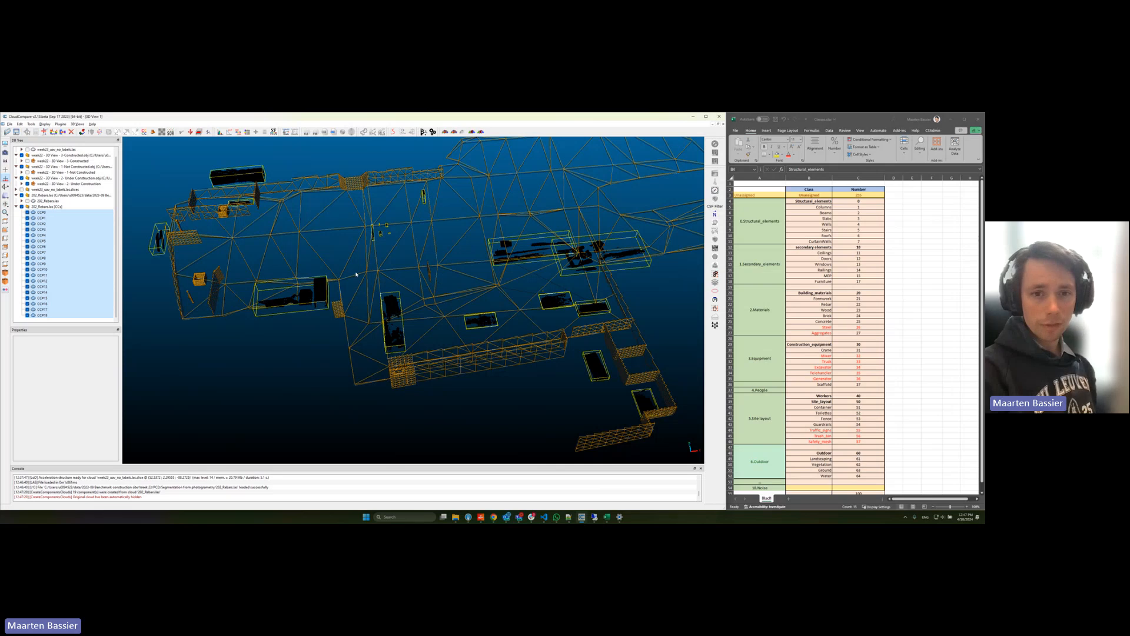
pyautogui.click(52, 316)
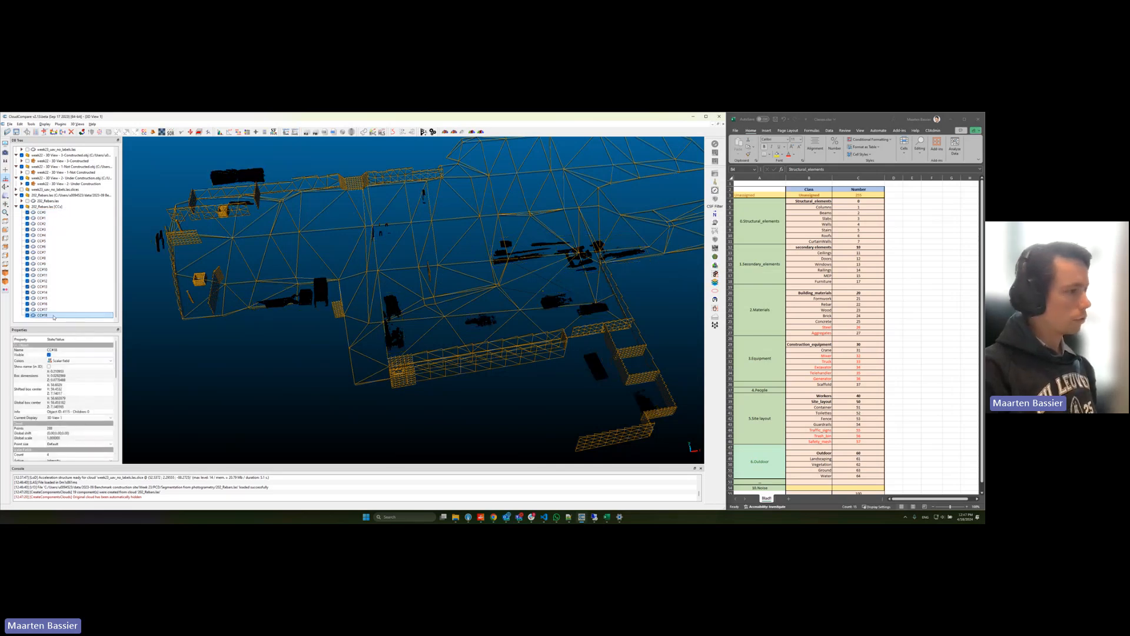
# Step: Select component CC#0 and cut off the tall upright rebar panel at its end with a polygon segmentation
pyautogui.click(51, 213)
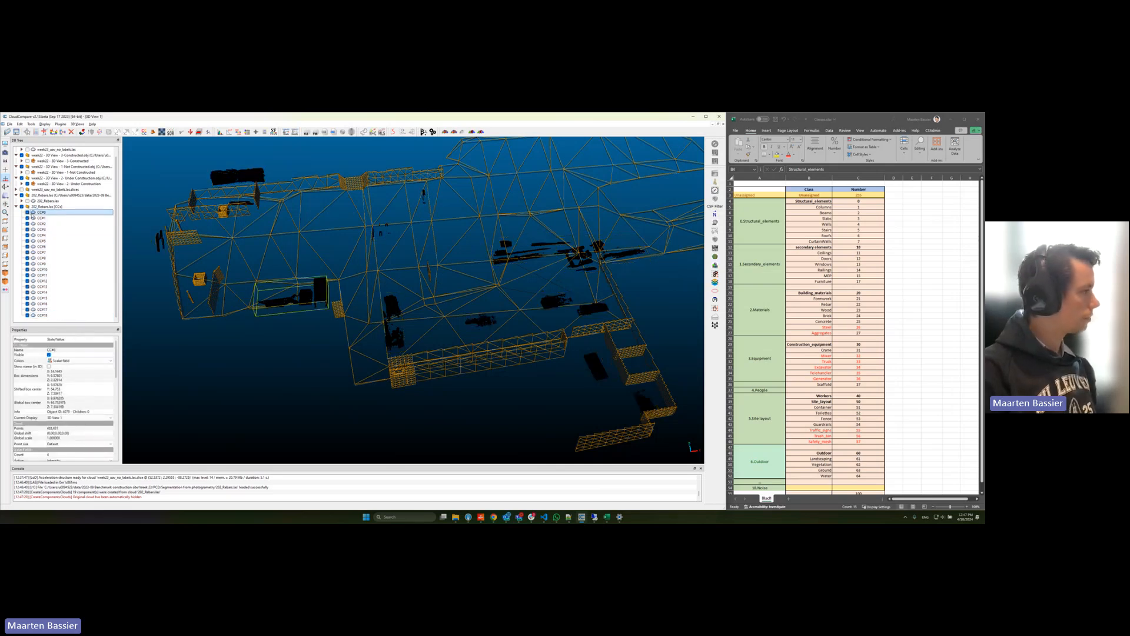
pyautogui.moveTo(275, 314); pyautogui.dragTo(380, 320, button='right')
pyautogui.scroll(10, 379, 321)
pyautogui.moveTo(369, 316); pyautogui.dragTo(456, 284)
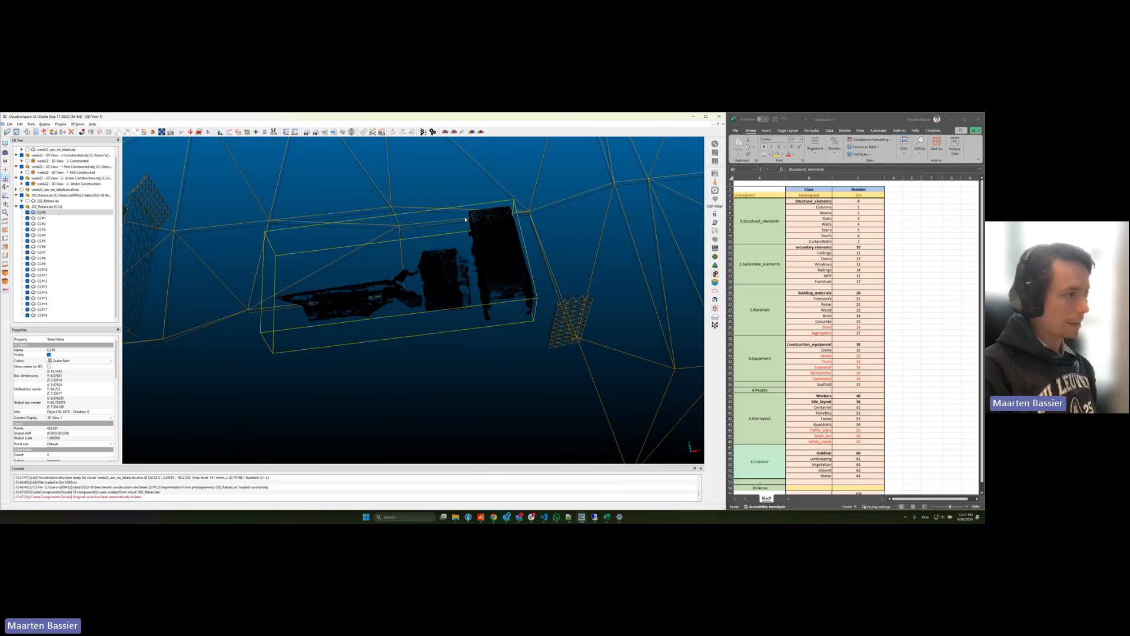
pyautogui.press('t')
pyautogui.click(461, 192)
pyautogui.click(492, 350)
pyautogui.click(556, 331)
pyautogui.click(550, 157)
pyautogui.rightClick(489, 188)
pyautogui.press('o')
pyautogui.press('Return')
# Step: Separate the middle upright rebar block from the low pile in the segmented CC#0 part with another polygon
pyautogui.press('t')
pyautogui.click(411, 226)
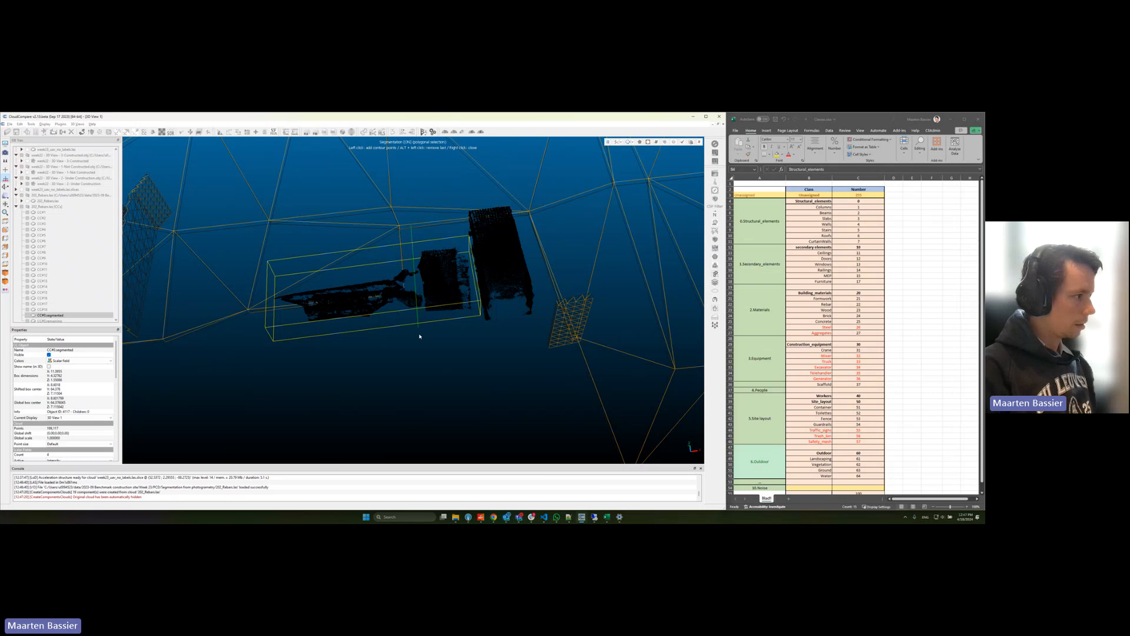
pyautogui.click(421, 340)
pyautogui.click(470, 346)
pyautogui.press('o')
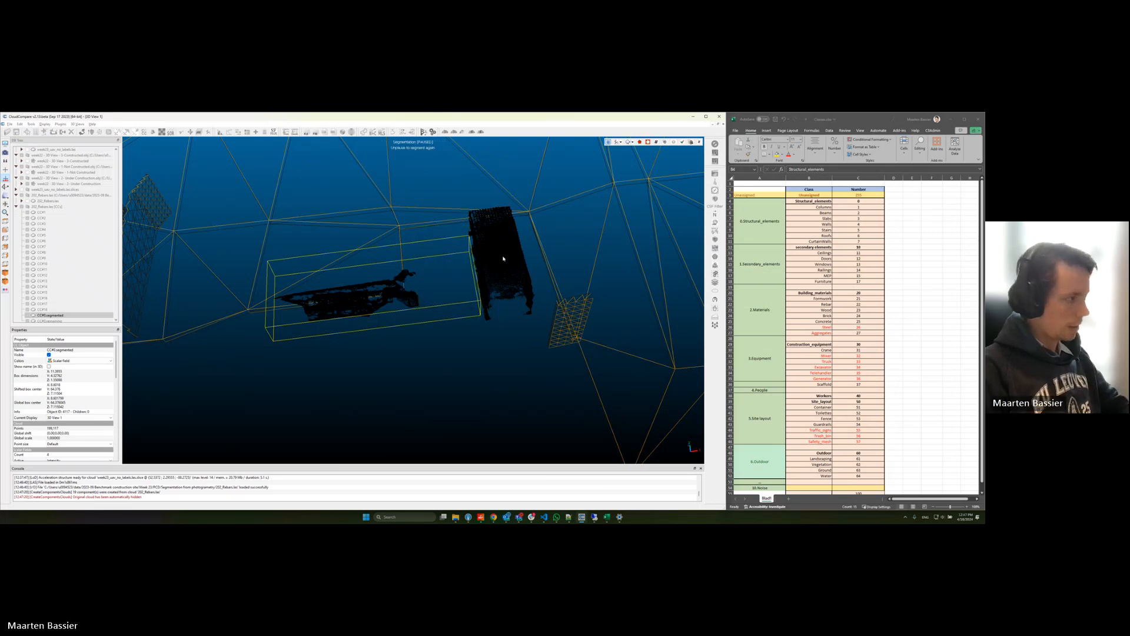
pyautogui.press('Return')
# Step: Review all rebar components across the site, and zoom to component CC#18 to inspect it
pyautogui.scroll(-5, 415, 288)
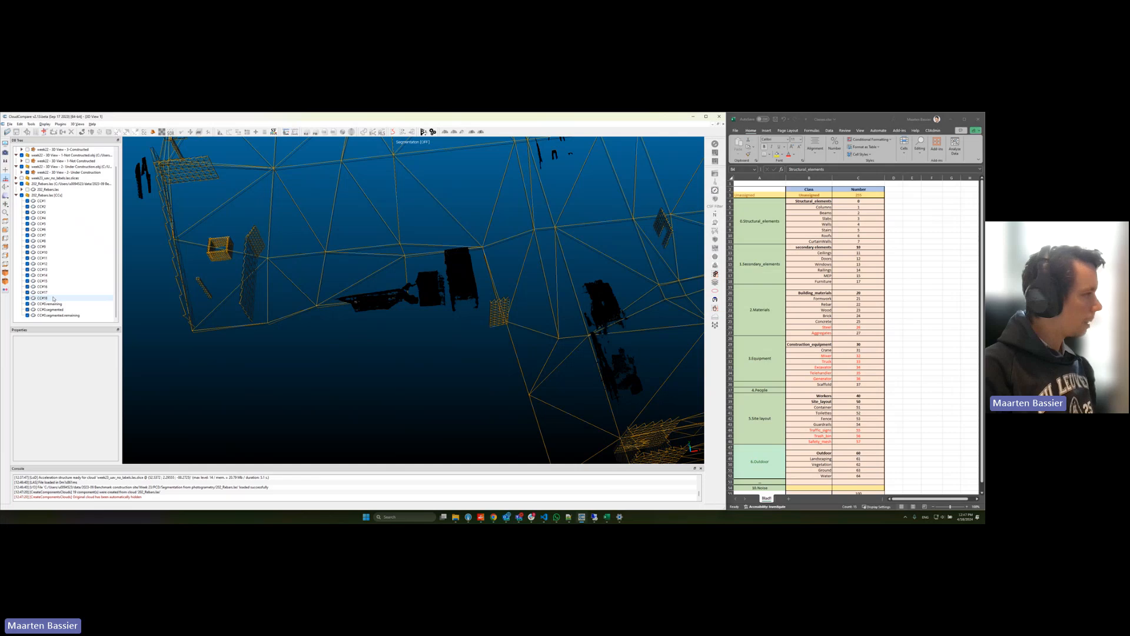
pyautogui.scroll(-10, 471, 256)
pyautogui.moveTo(473, 254); pyautogui.dragTo(366, 253, button='right')
pyautogui.scroll(4, 371, 265)
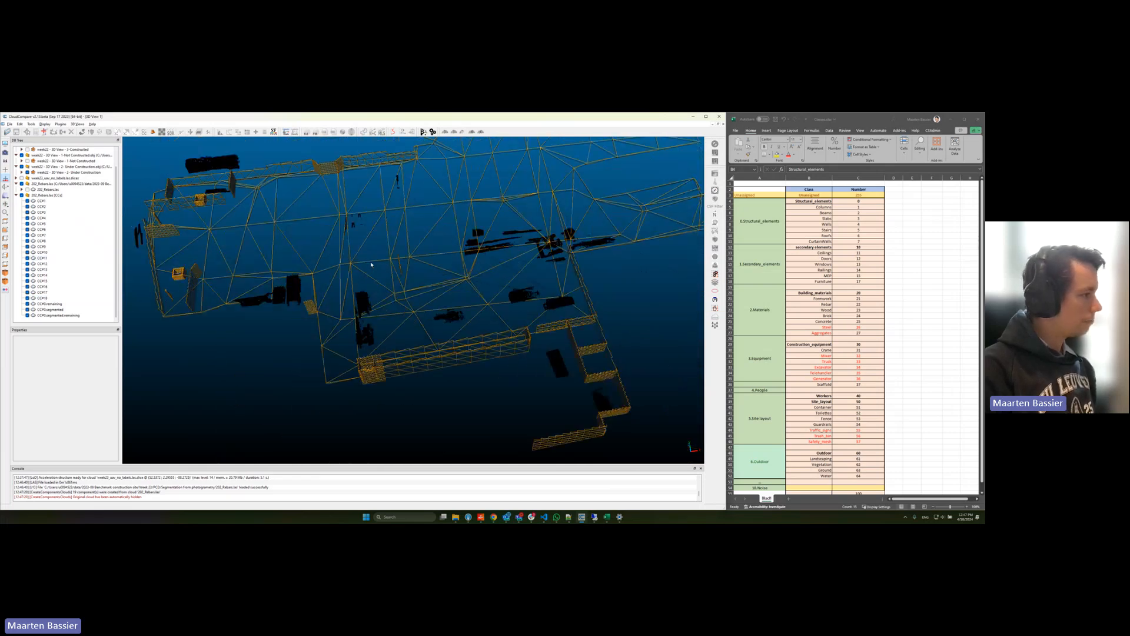
pyautogui.click(82, 298)
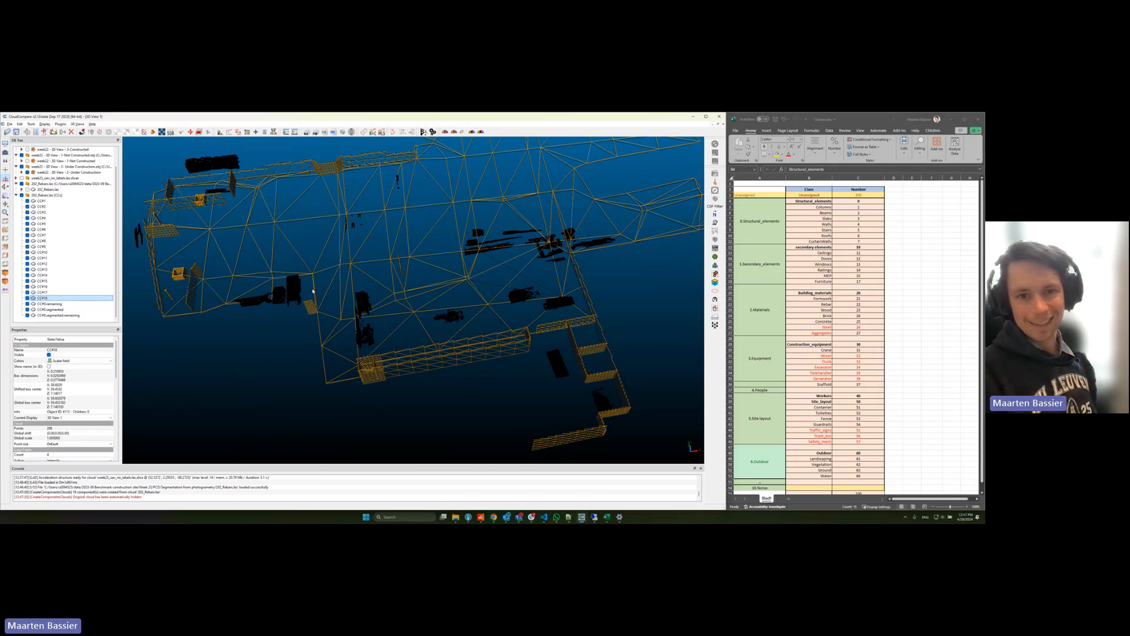
pyautogui.press('z')
pyautogui.moveTo(504, 298); pyautogui.dragTo(473, 297)
pyautogui.scroll(-15, 492, 288)
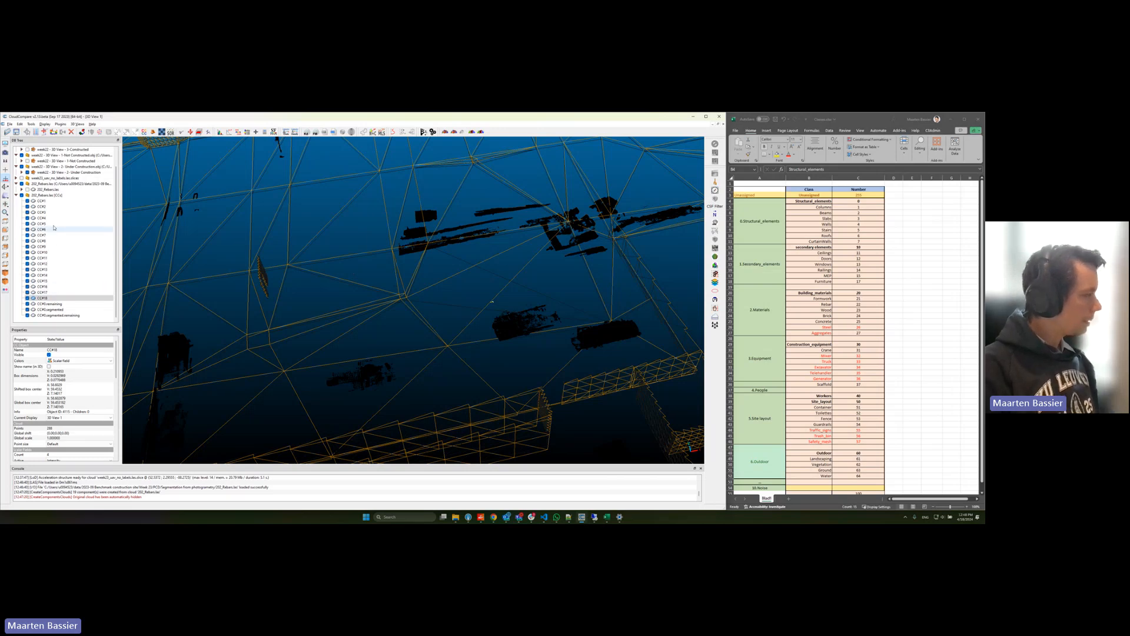
# Step: Highlight components between CC#1 and CC#9 in turn to check which rebar pile each one covers
pyautogui.click(54, 201)
pyautogui.click(41, 213)
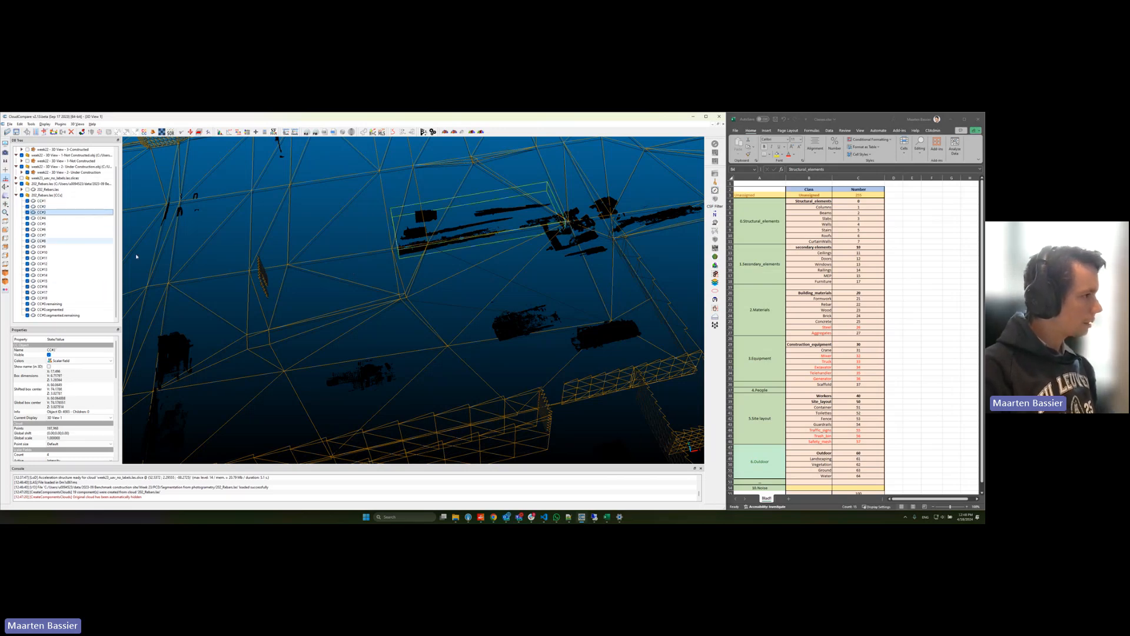
pyautogui.scroll(-5, 352, 289)
pyautogui.scroll(5, 352, 289)
pyautogui.click(41, 224)
pyautogui.click(52, 234)
pyautogui.scroll(-5, 302, 245)
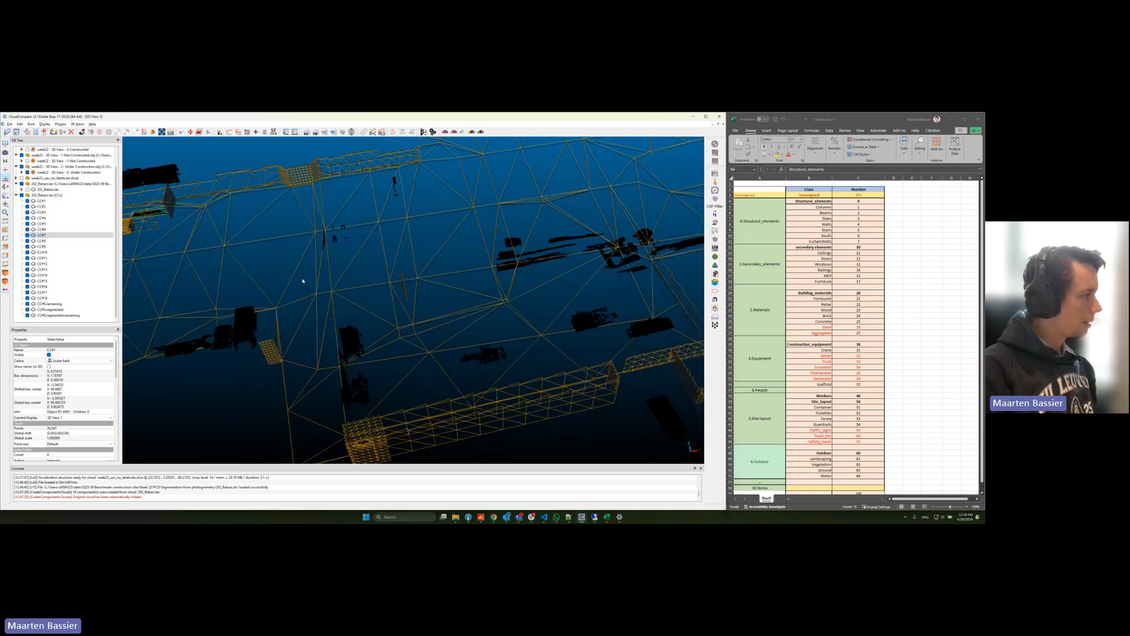
pyautogui.click(42, 246)
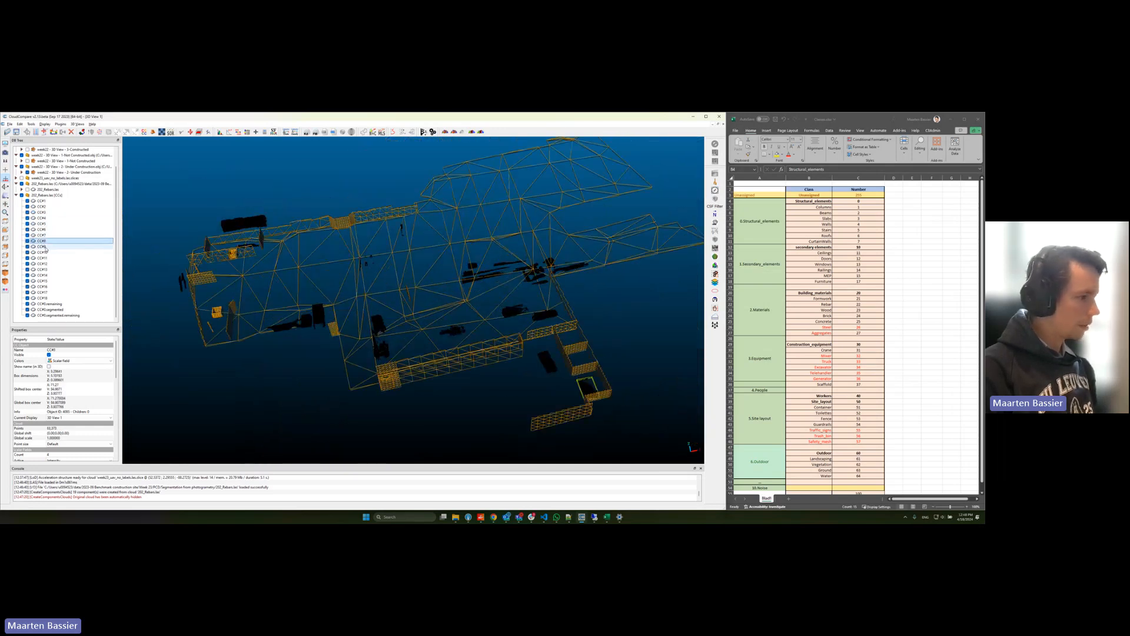
# Step: Highlight components CC#10 to CC#16 one by one and inspect the small rebar pieces up close
pyautogui.click(44, 252)
pyautogui.click(42, 258)
pyautogui.click(43, 264)
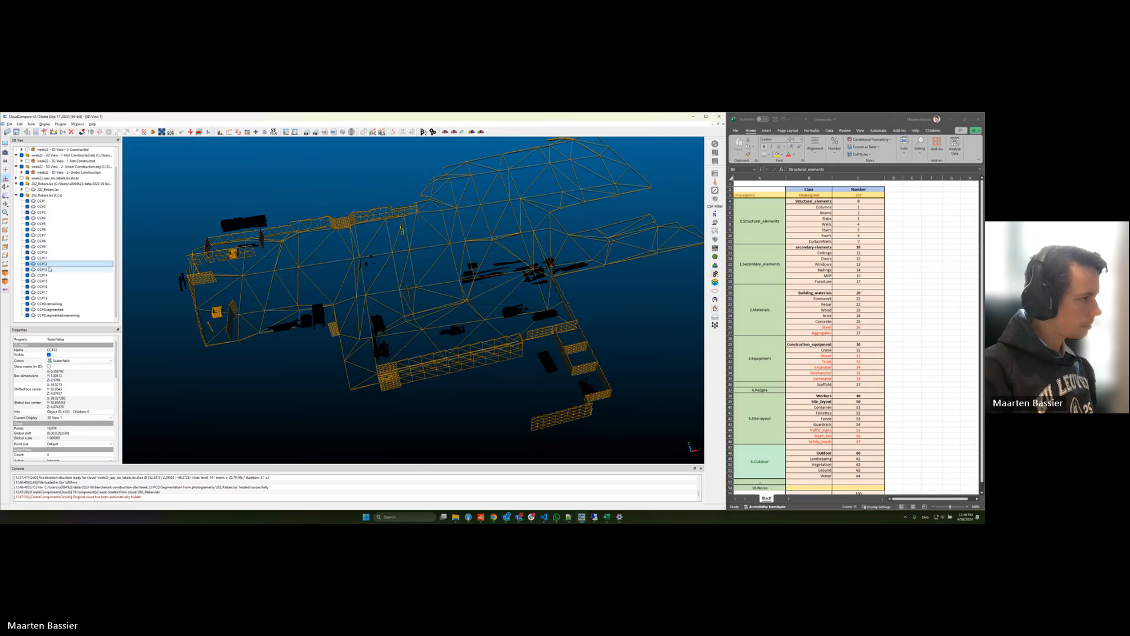
pyautogui.click(50, 270)
pyautogui.scroll(10, 340, 280)
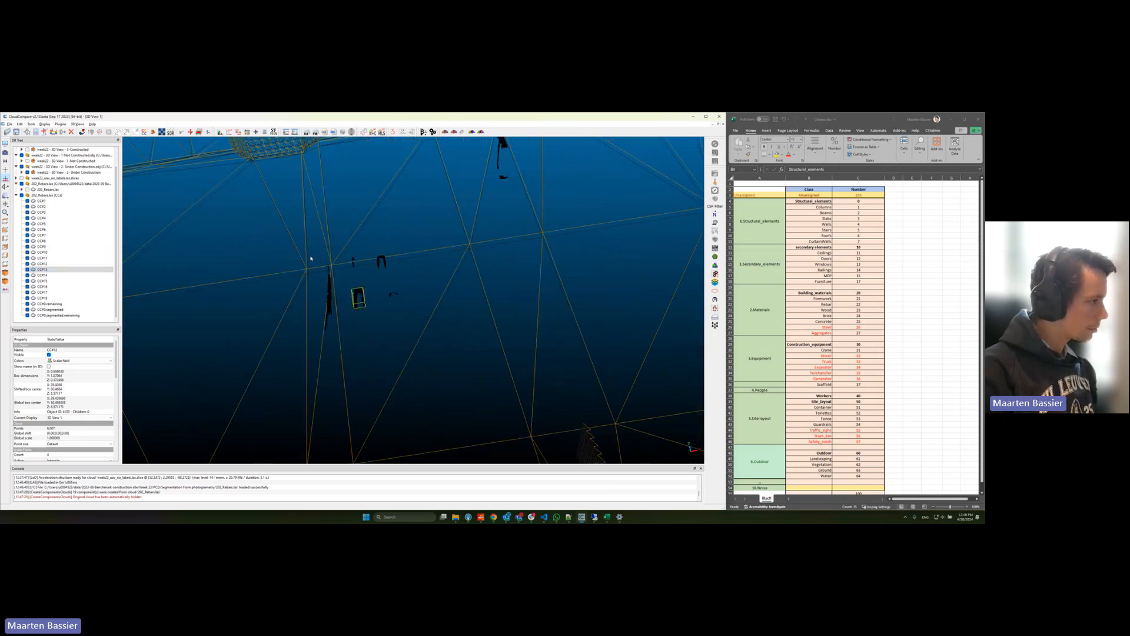
pyautogui.click(47, 275)
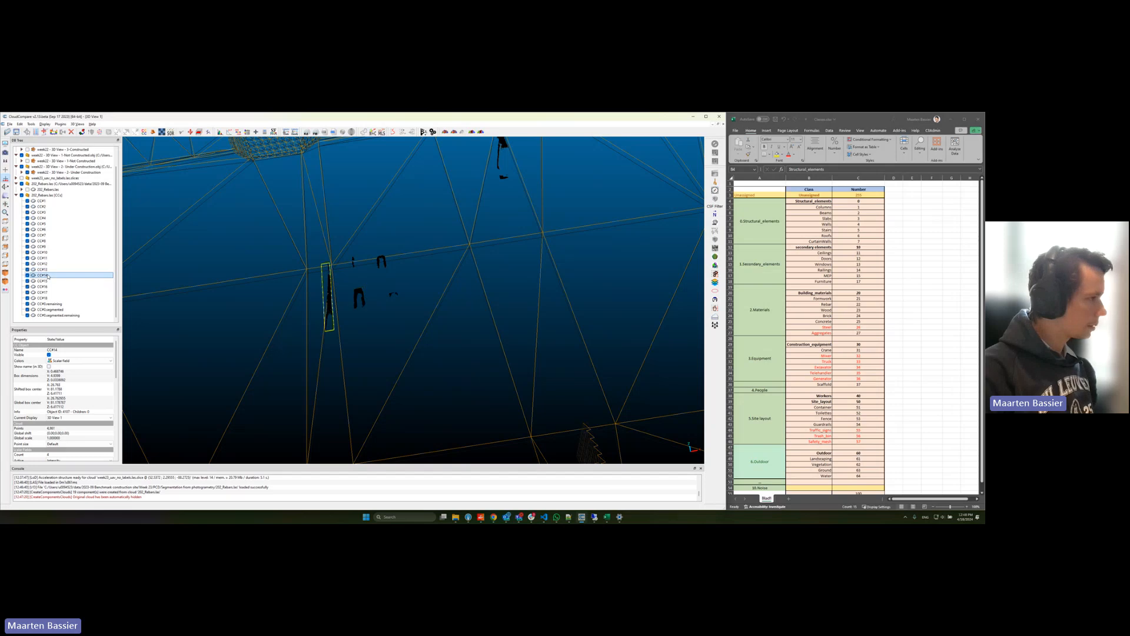
pyautogui.click(48, 281)
pyautogui.click(49, 287)
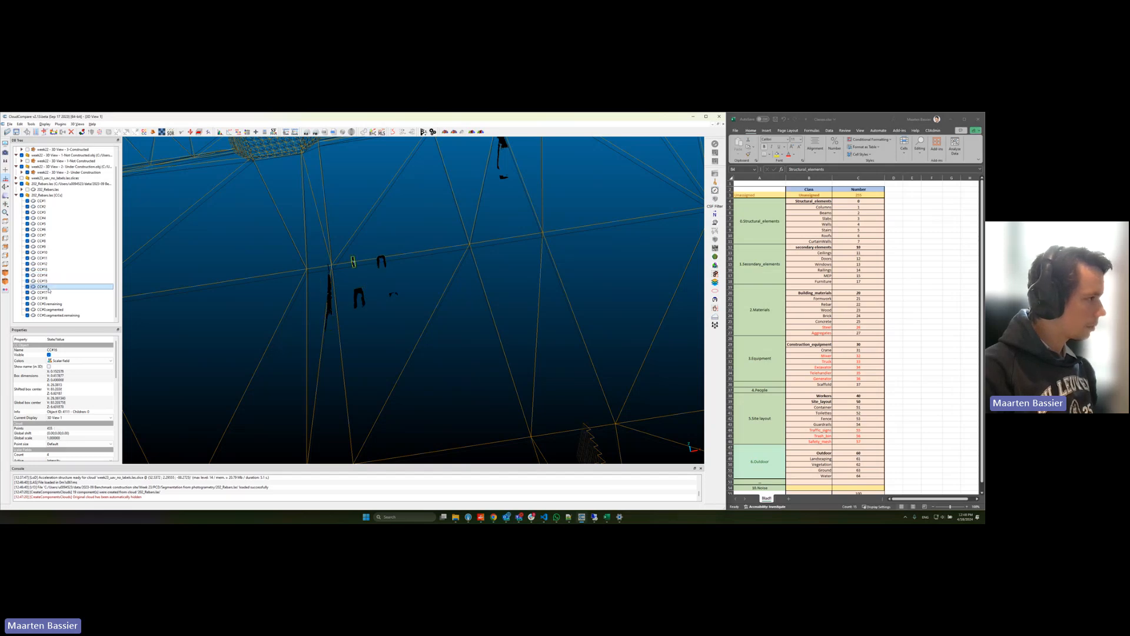
# Step: Delete the tiny leftover fragments, components CC#16 to CC#18
pyautogui.moveTo(394, 298); pyautogui.dragTo(320, 248)
pyautogui.scroll(-5, 321, 248)
pyautogui.moveTo(376, 270); pyautogui.dragTo(370, 240, button='right')
pyautogui.scroll(5, 389, 297)
pyautogui.scroll(-5, 369, 240)
pyautogui.keyDown('shift'); pyautogui.click(42, 298); pyautogui.keyUp('shift')
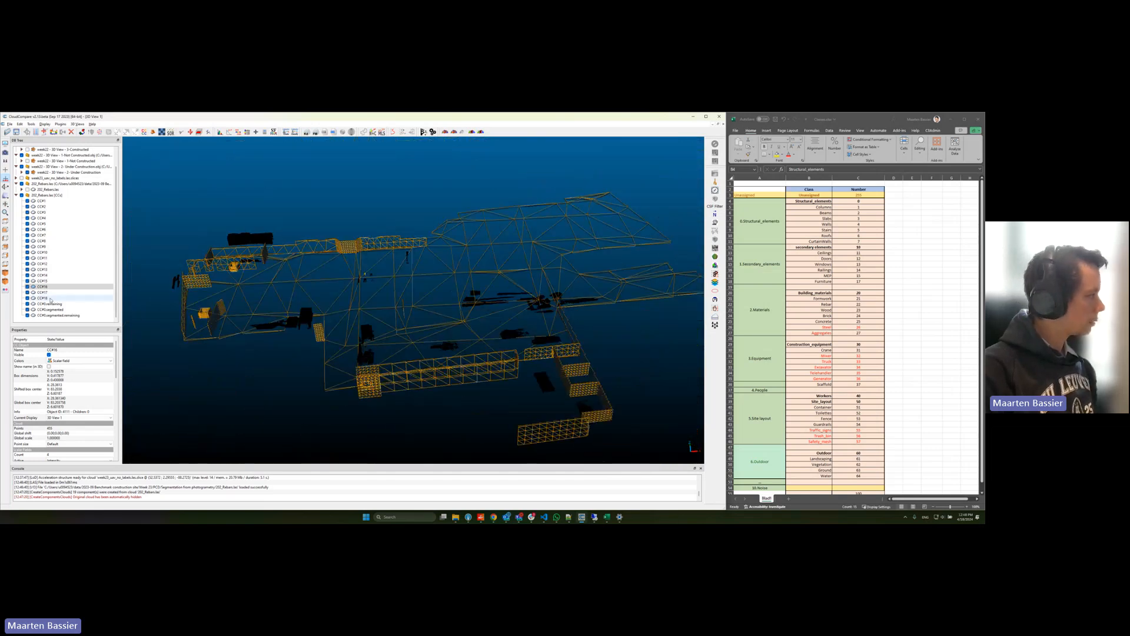
pyautogui.press('Delete')
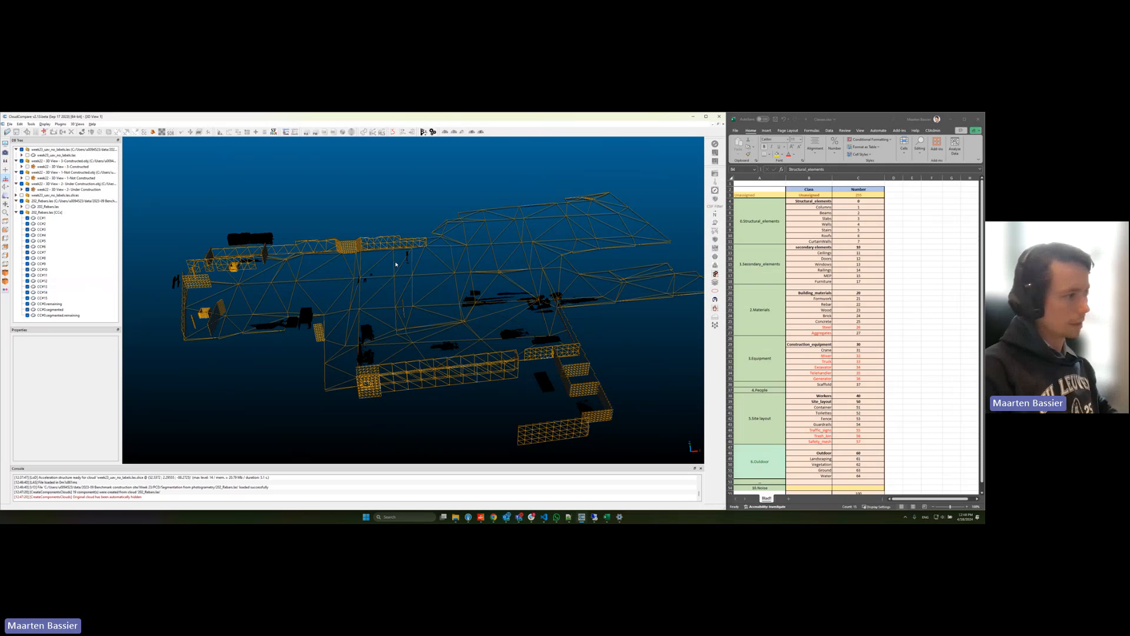
# Step: Highlight components CC#1 to CC#3 in turn and start segmenting CC#3, the long rebar pile
pyautogui.moveTo(394, 262); pyautogui.dragTo(427, 338)
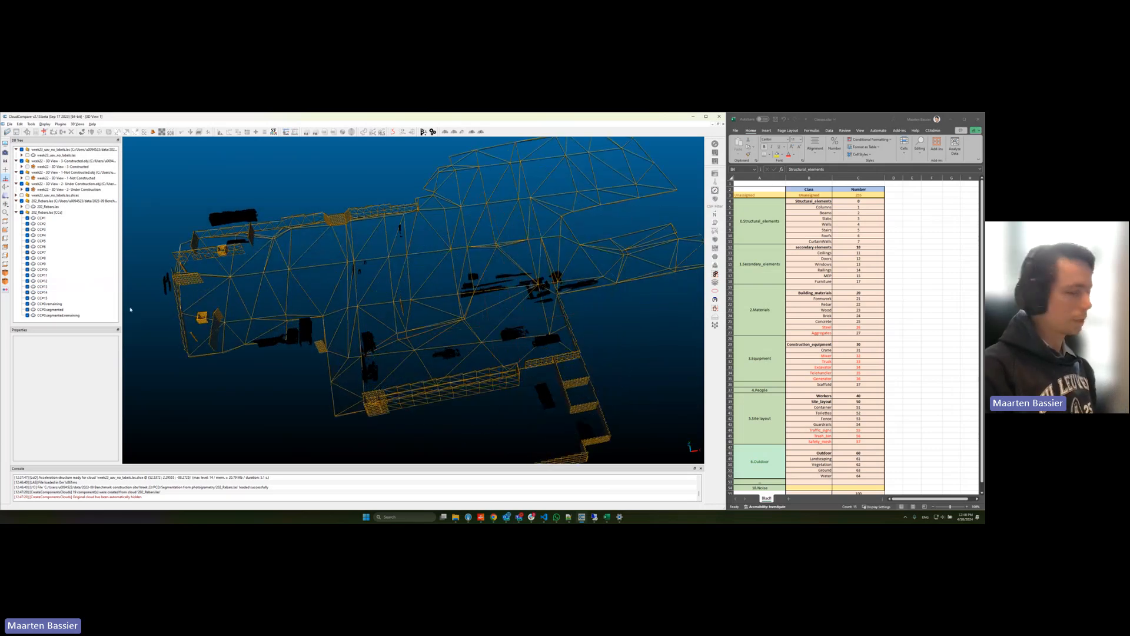
pyautogui.click(42, 219)
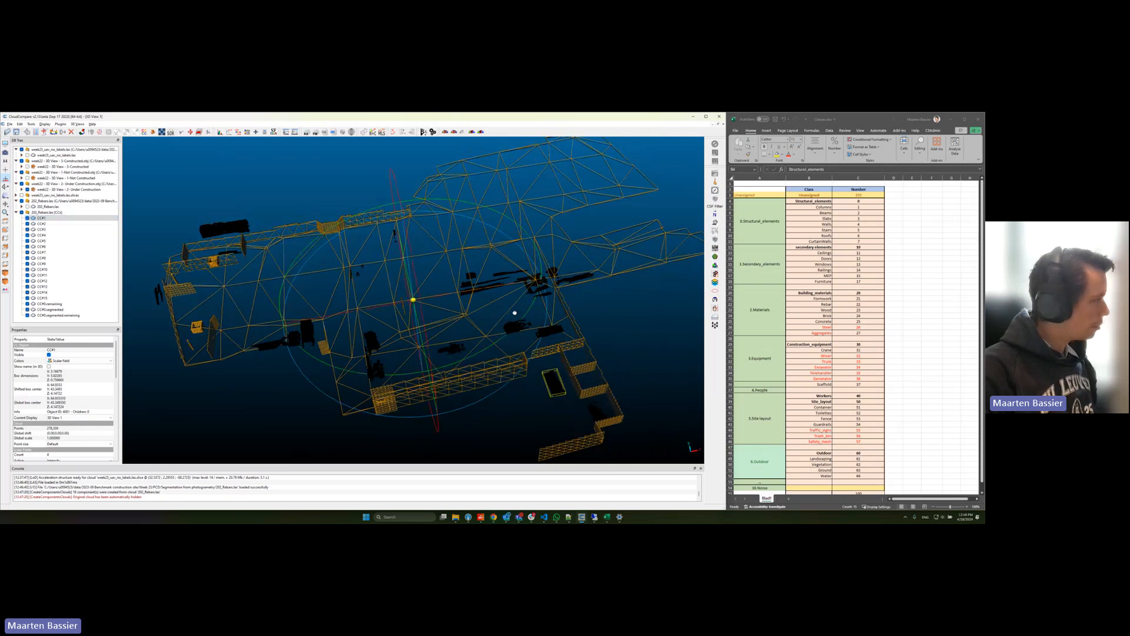
pyautogui.click(59, 225)
pyautogui.click(58, 229)
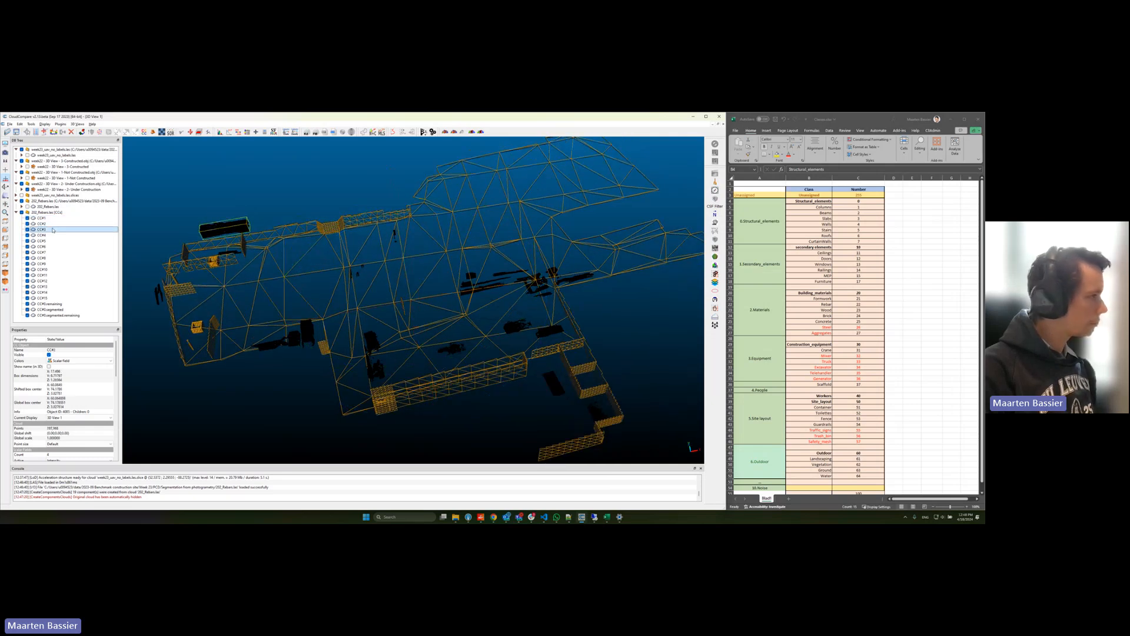
pyautogui.scroll(3, 328, 266)
pyautogui.moveTo(474, 287); pyautogui.dragTo(648, 427, button='right')
pyautogui.scroll(5, 328, 266)
pyautogui.moveTo(435, 320); pyautogui.dragTo(460, 344)
pyautogui.press('t')
pyautogui.click(343, 317)
pyautogui.click(398, 319)
pyautogui.click(408, 285)
pyautogui.click(361, 269)
pyautogui.rightClick(360, 269)
pyautogui.press('p')
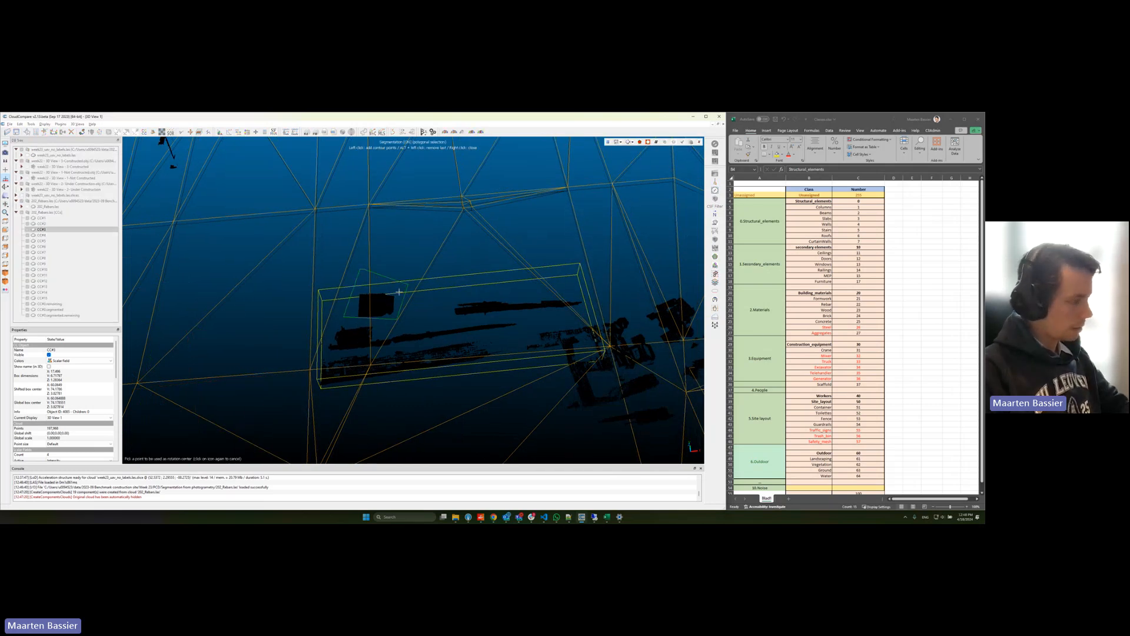
# Step: Outline the compact block-shaped stack at the upper edge of CC#3 and split it off as its own piece
pyautogui.click(412, 272)
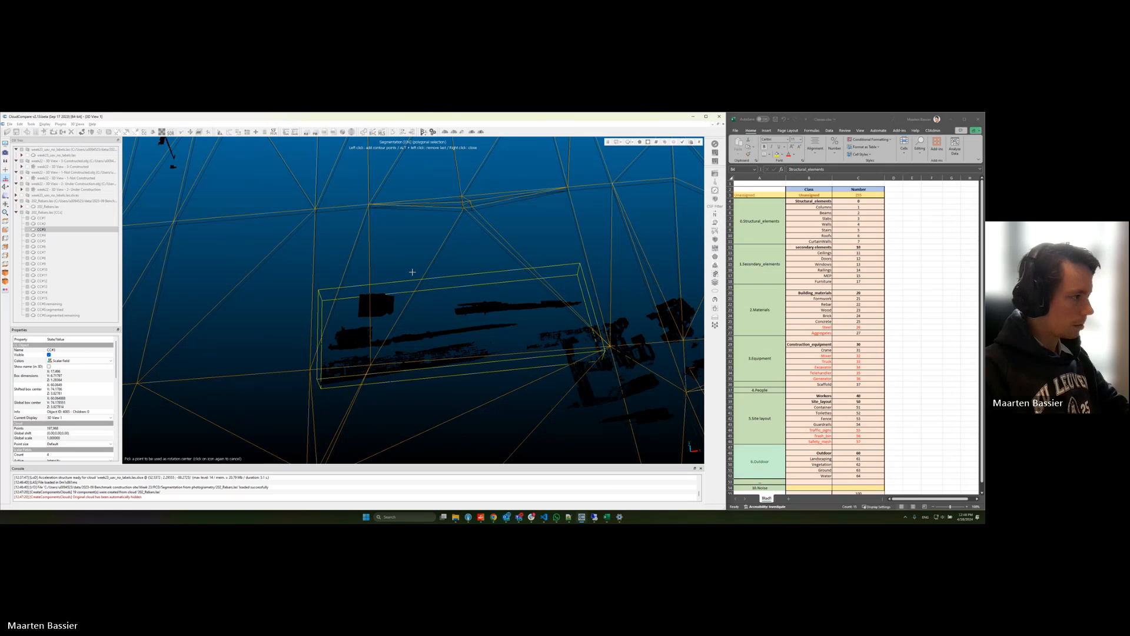
pyautogui.click(358, 325)
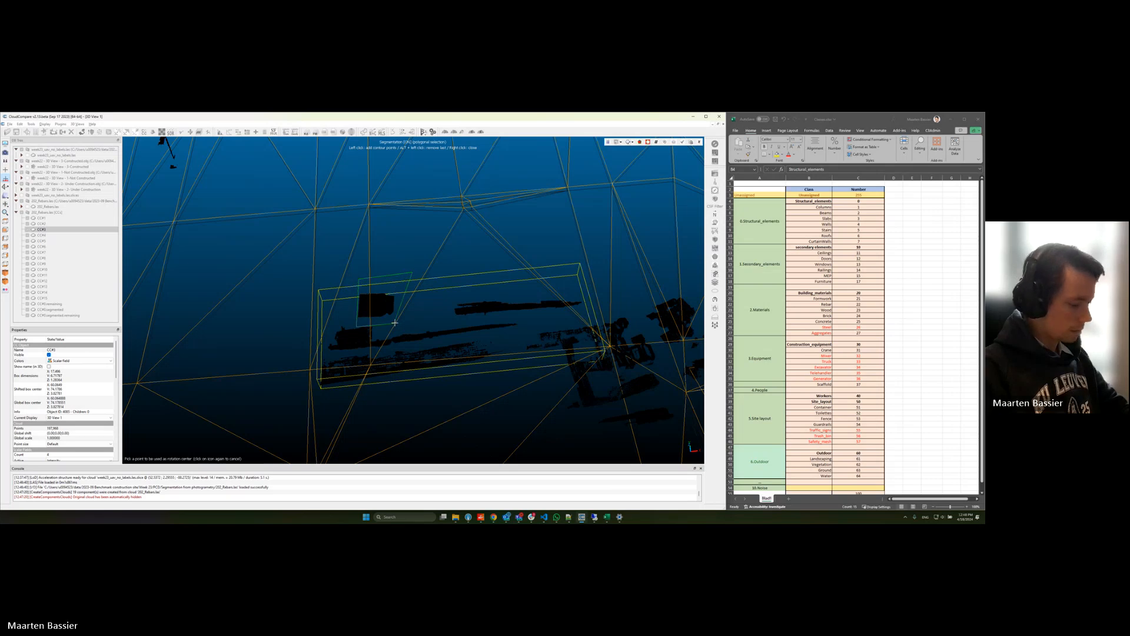
pyautogui.press('o')
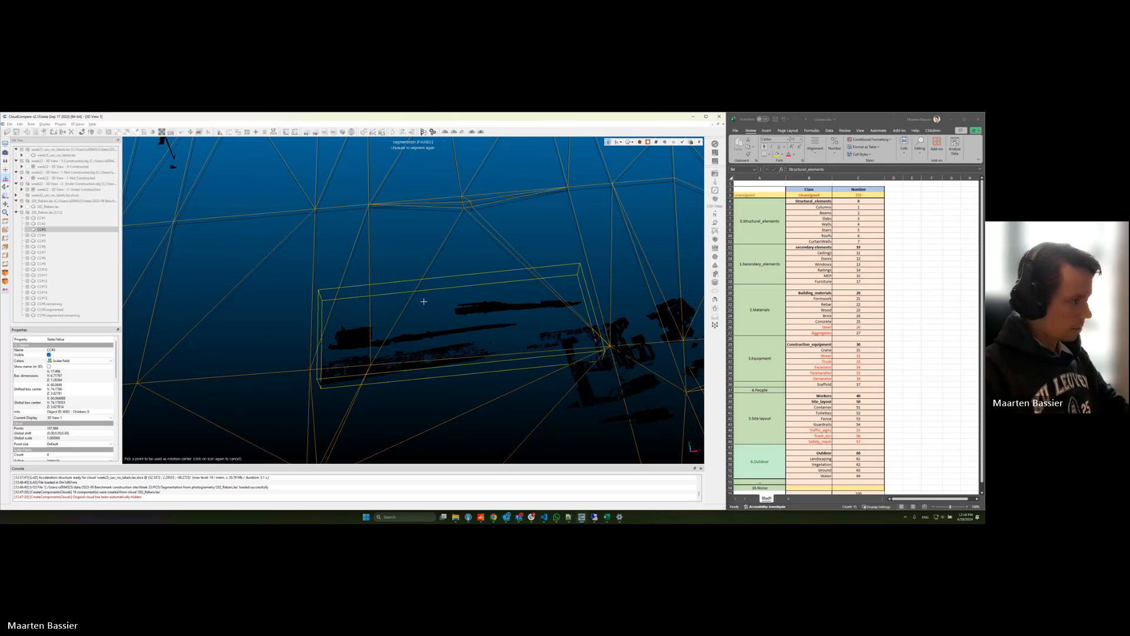
pyautogui.press('Return')
# Step: Segment the long thin bundle along the back of CC#3 out of the remaining pile
pyautogui.press('t')
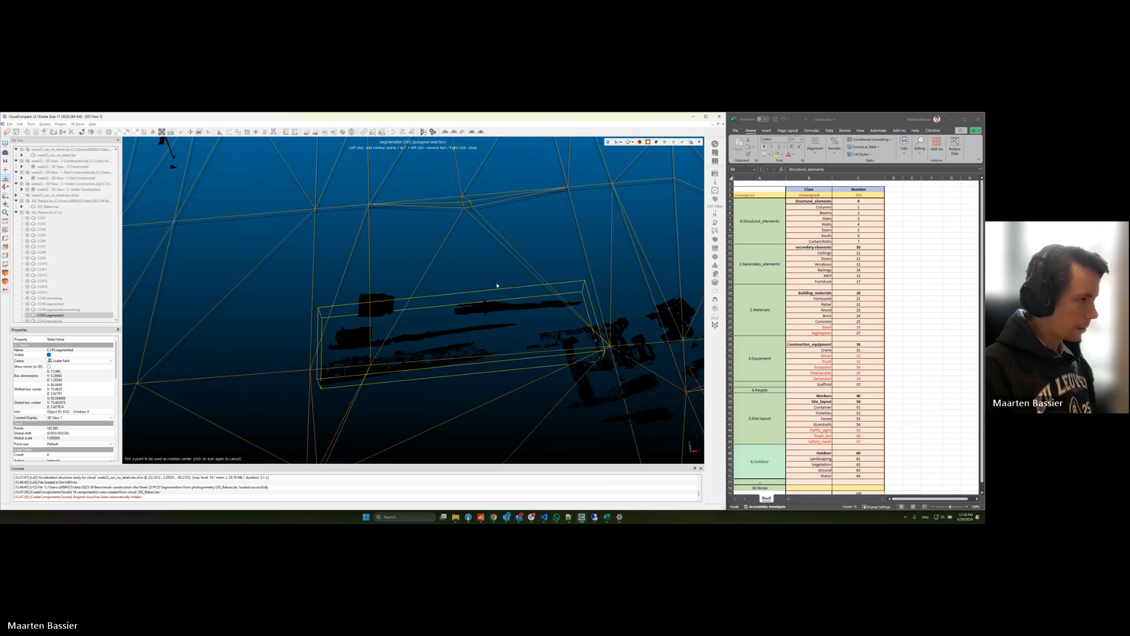
pyautogui.click(444, 321)
pyautogui.click(610, 307)
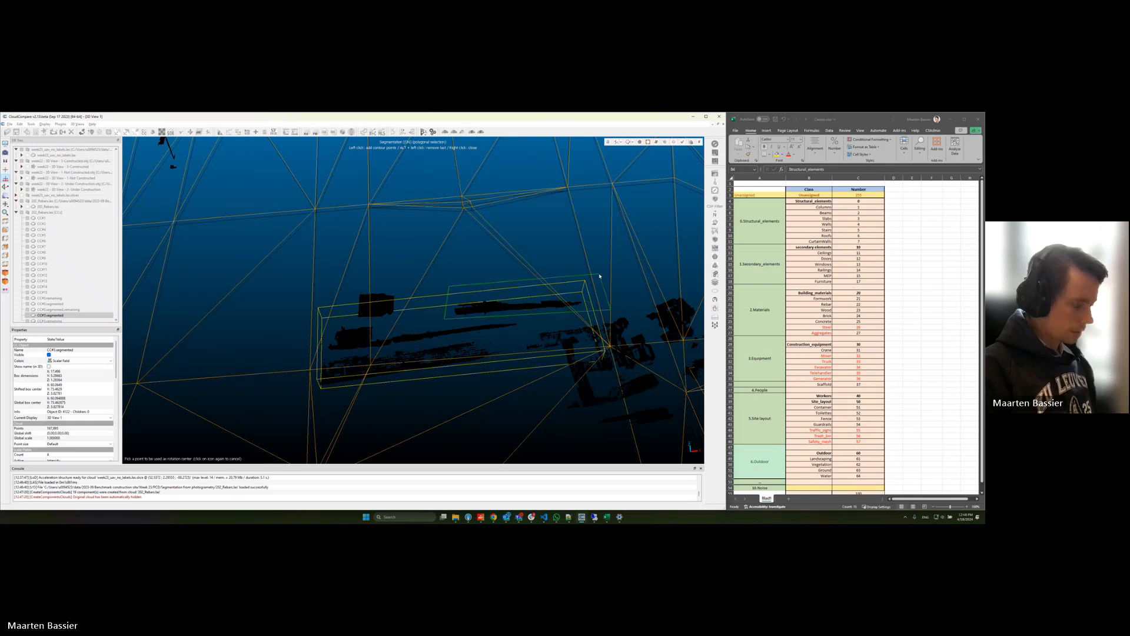
pyautogui.rightClick(599, 275)
pyautogui.press('o')
pyautogui.press('Return')
# Step: Outline the small stack behind the front bundle and separate it from the rest of the pile
pyautogui.moveTo(311, 357); pyautogui.dragTo(315, 357)
pyautogui.press('t')
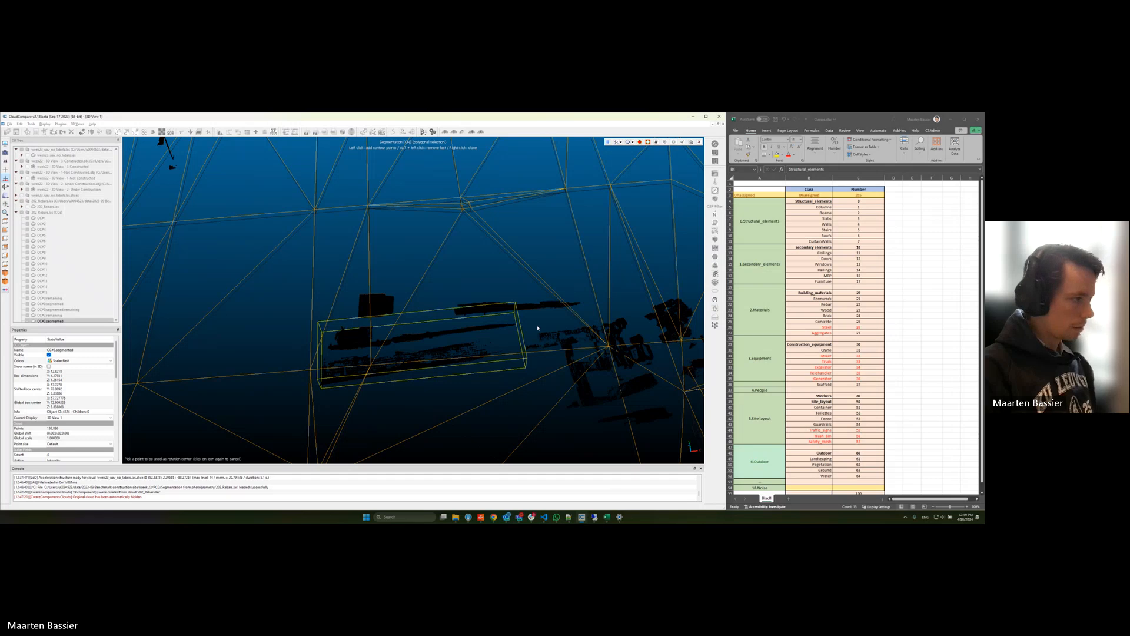
pyautogui.click(303, 352)
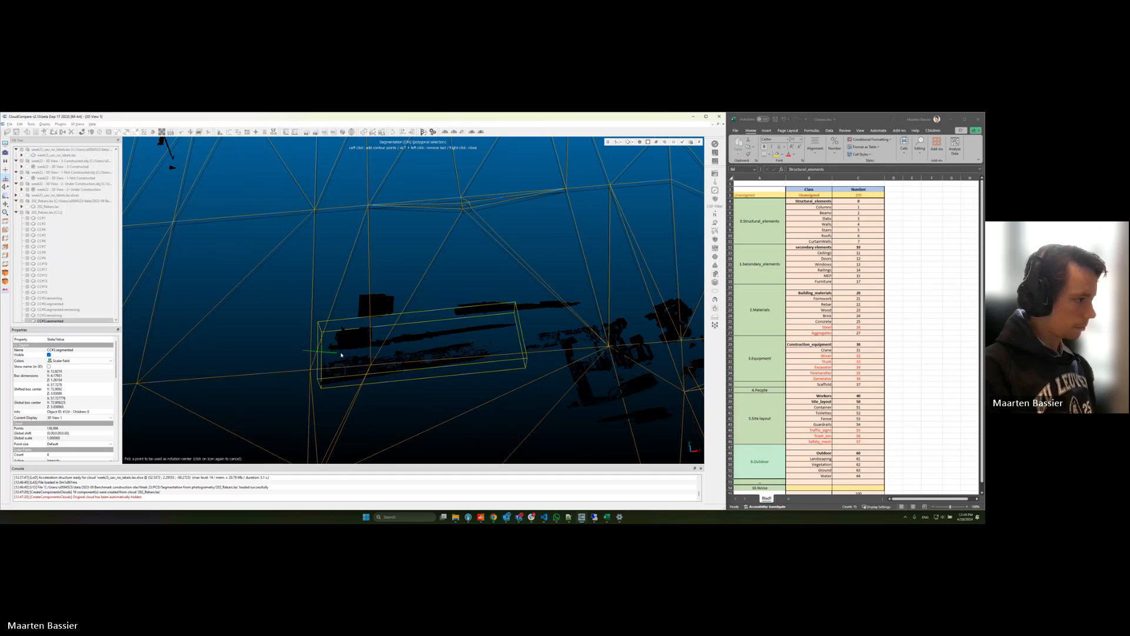
pyautogui.rightClick(298, 288)
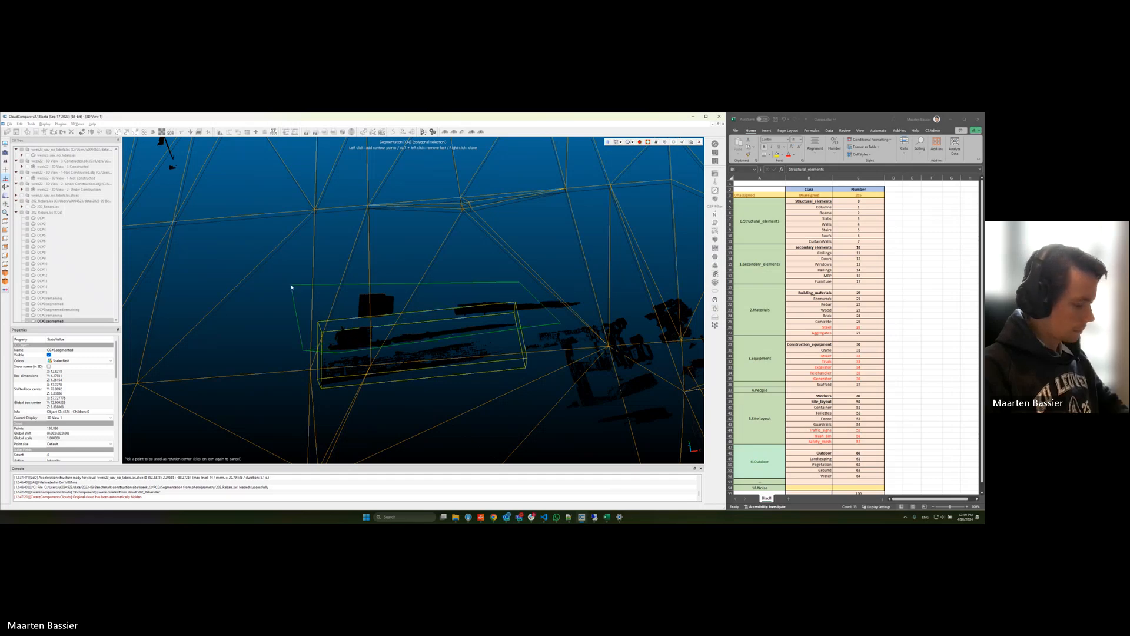
pyautogui.press('Return')
# Step: Merge all rebar components into one cloud, generating a scalar field with the original cloud index
pyautogui.scroll(-6, 450, 336)
pyautogui.moveTo(449, 336); pyautogui.dragTo(571, 262, button='right')
pyautogui.click(82, 213)
pyautogui.click(78, 218)
pyautogui.scroll(-1, 72, 246)
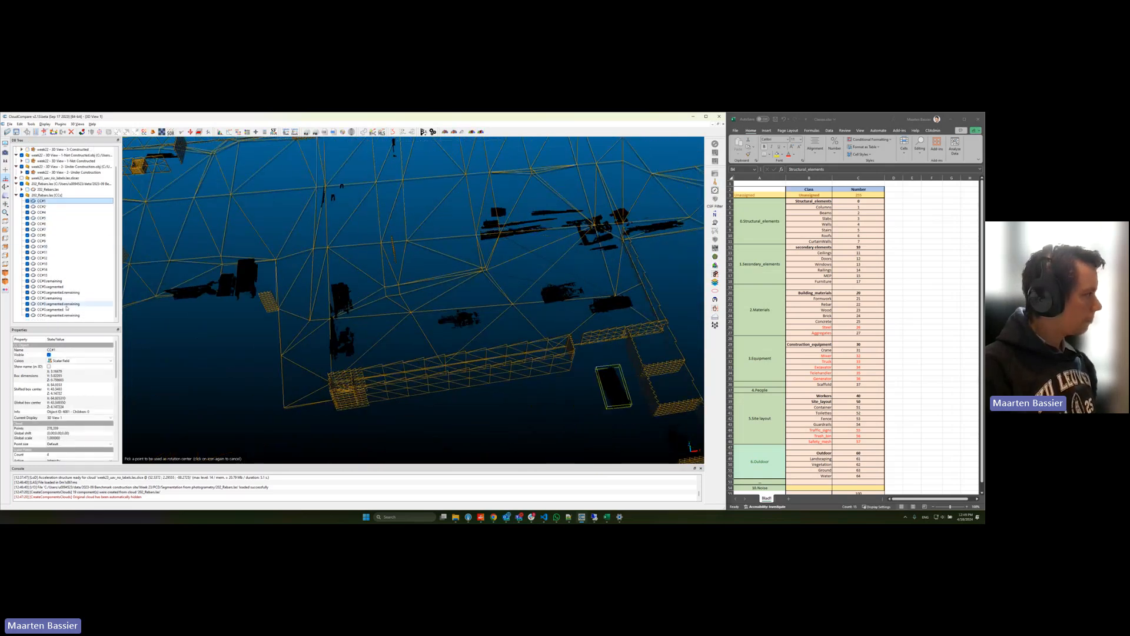
pyautogui.keyDown('shift'); pyautogui.click(64, 315); pyautogui.keyUp('shift')
pyautogui.scroll(-5, 417, 260)
pyautogui.moveTo(419, 259); pyautogui.dragTo(439, 237)
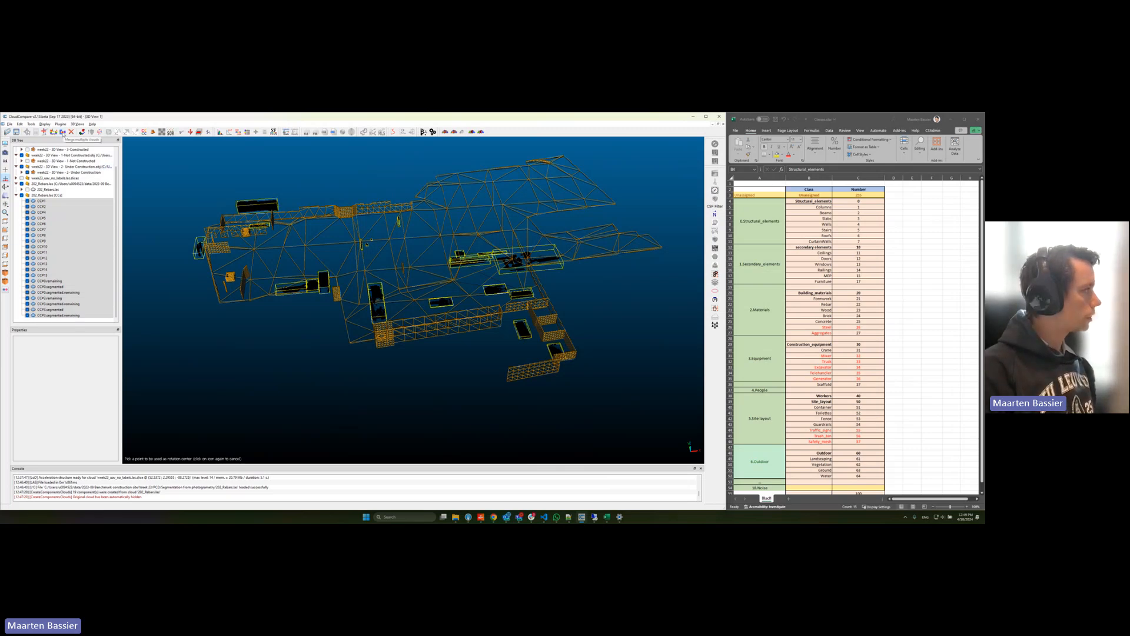
pyautogui.click(63, 133)
pyautogui.moveTo(359, 301); pyautogui.dragTo(390, 287)
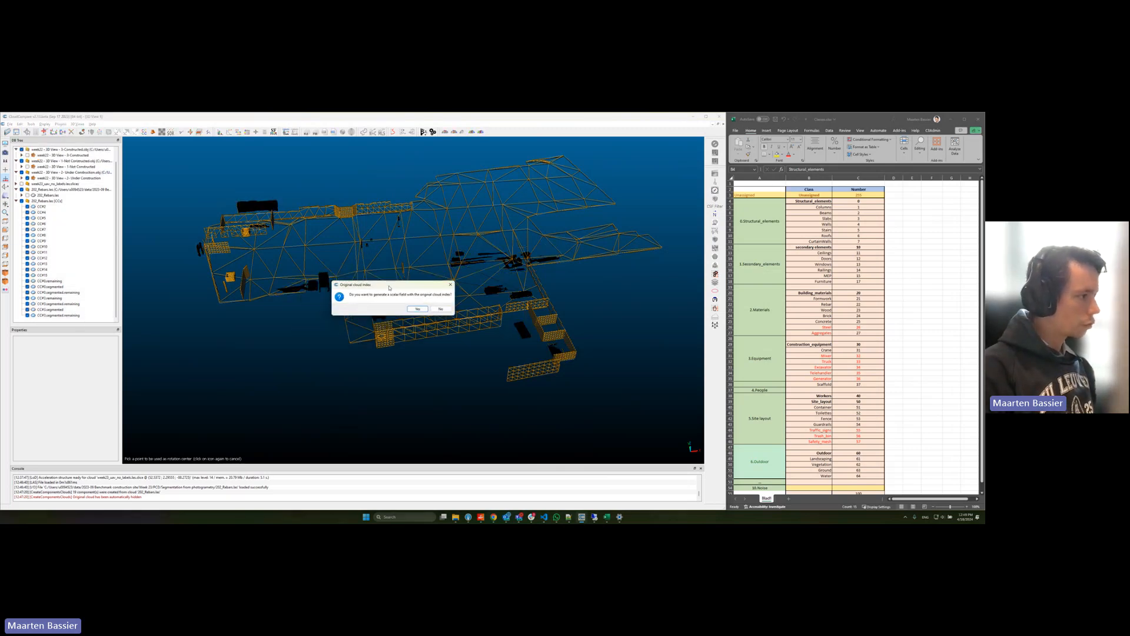
pyautogui.click(416, 309)
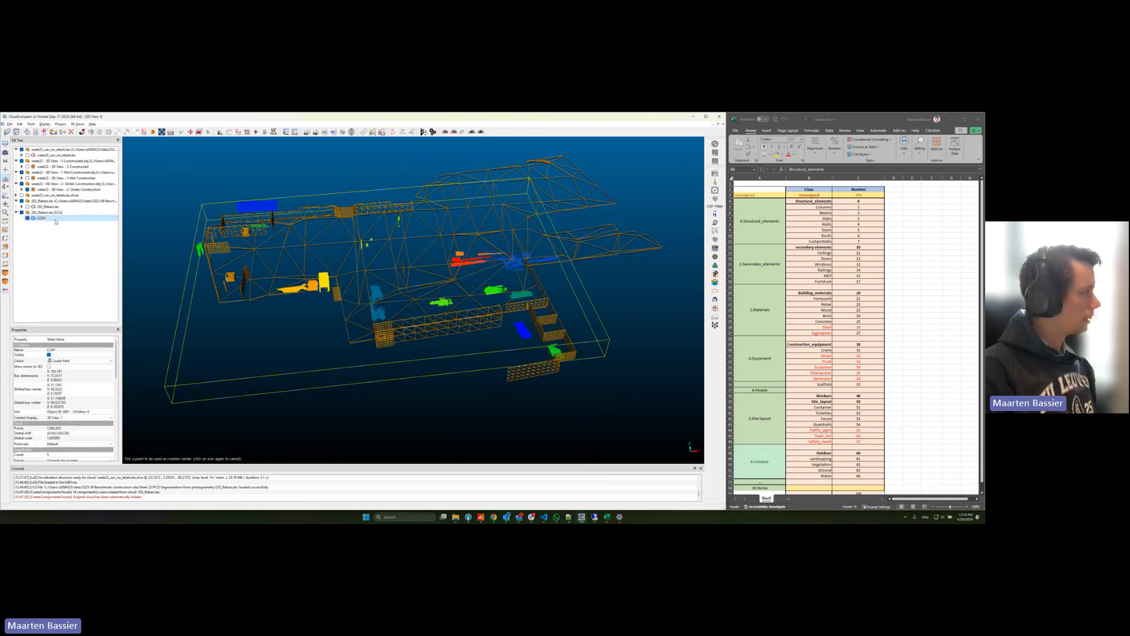
pyautogui.moveTo(116, 360); pyautogui.dragTo(117, 401)
pyautogui.moveTo(405, 281)
pyautogui.mouseDown()
pyautogui.moveTo(394, 329)
pyautogui.moveTo(393, 284)
pyautogui.mouseUp()
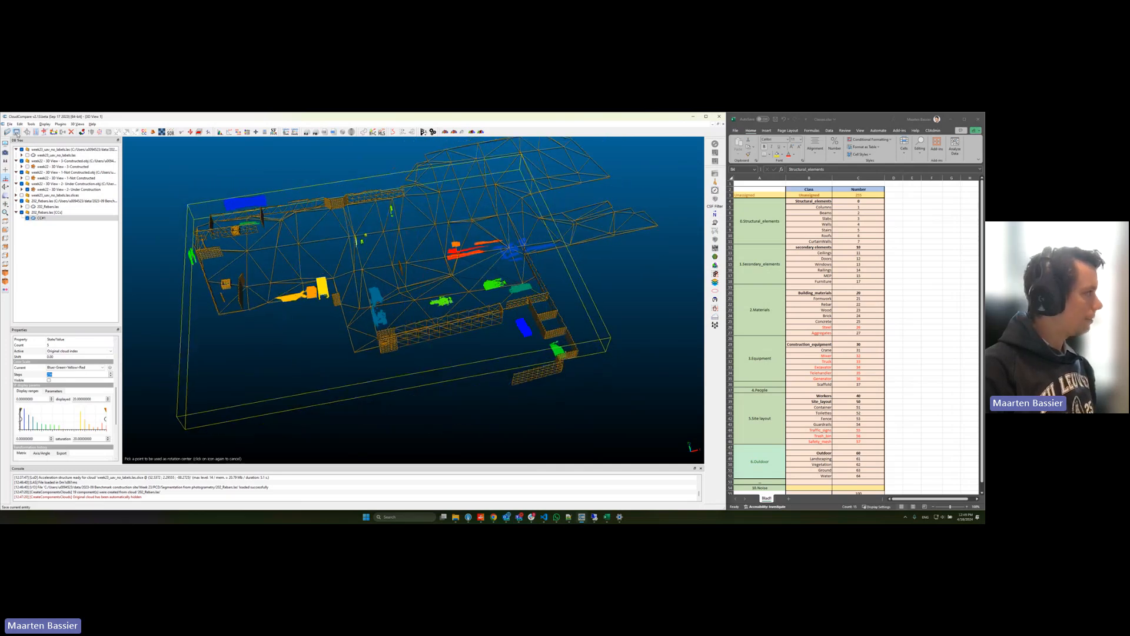
# Step: Save the merged rebar cloud over 202_rebar.las in the connected_components folder of Segmentation from photogrammetry
pyautogui.click(16, 133)
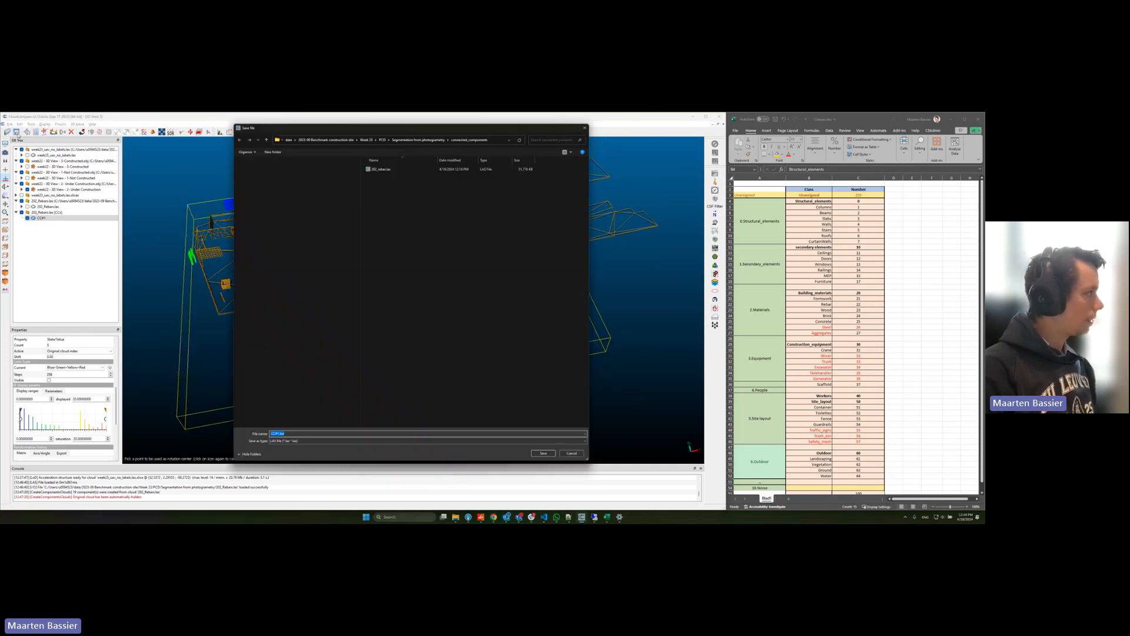
pyautogui.click(380, 168)
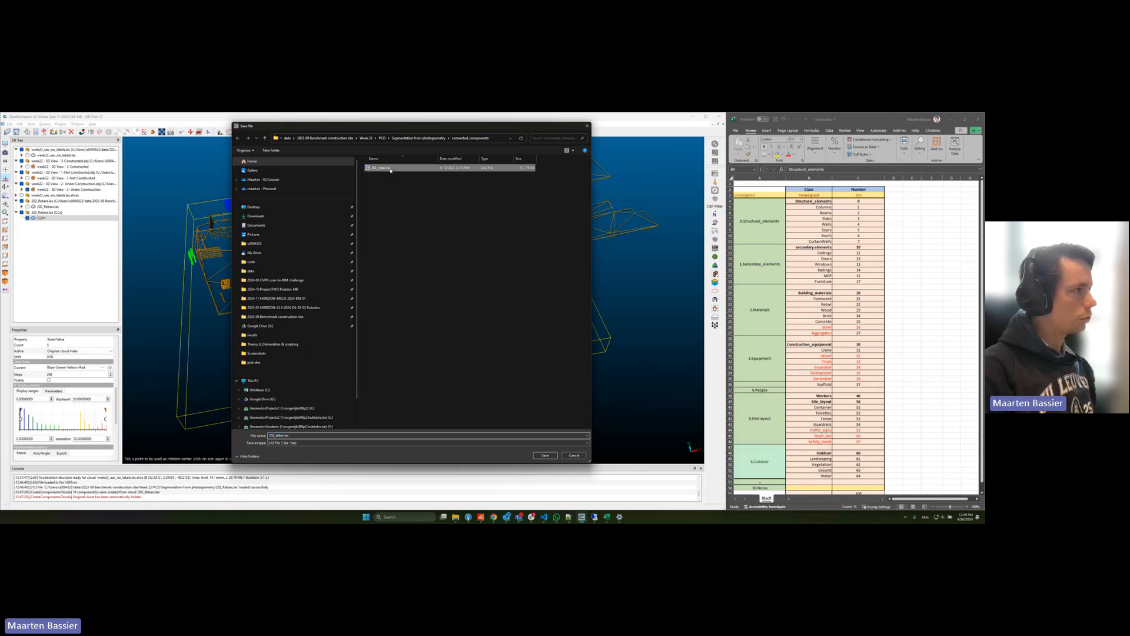
pyautogui.click(433, 139)
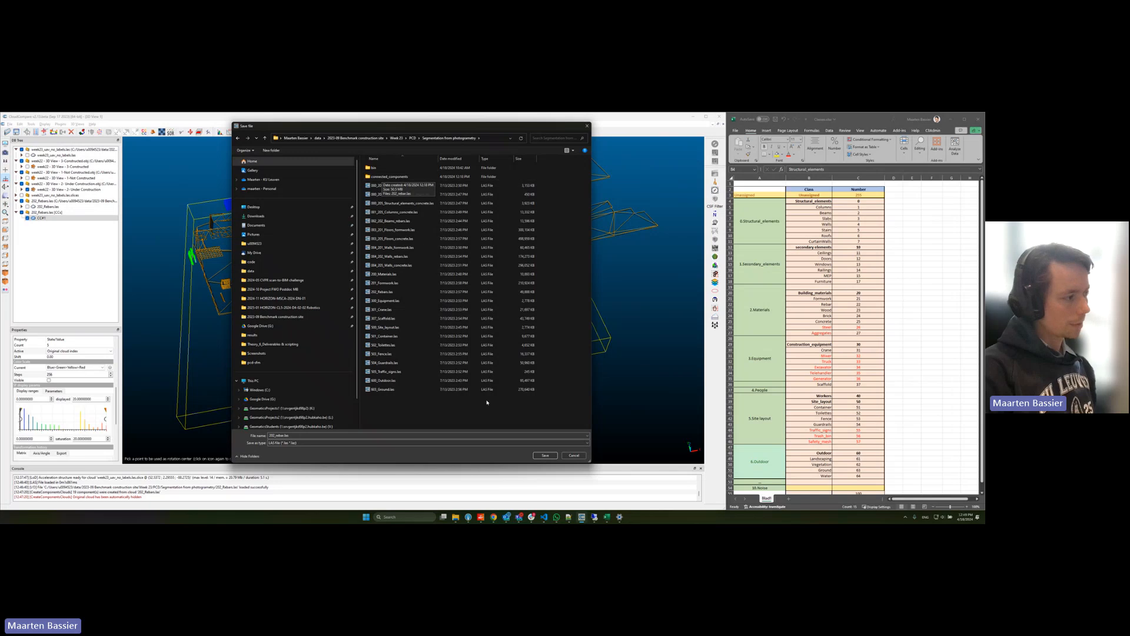
pyautogui.doubleClick(391, 177)
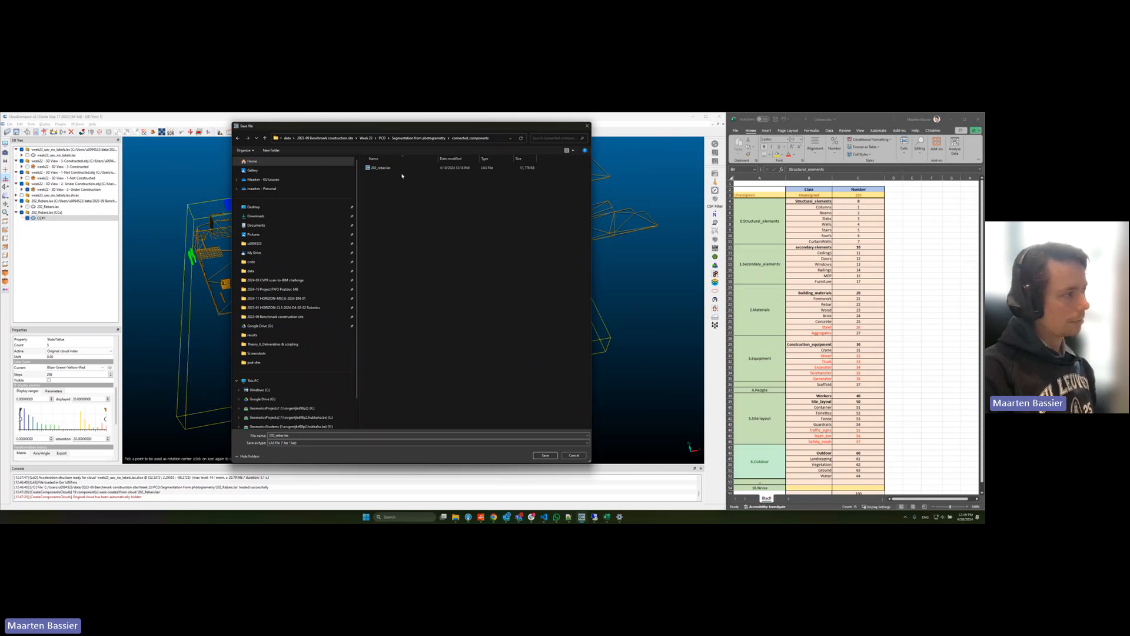
pyautogui.click(395, 167)
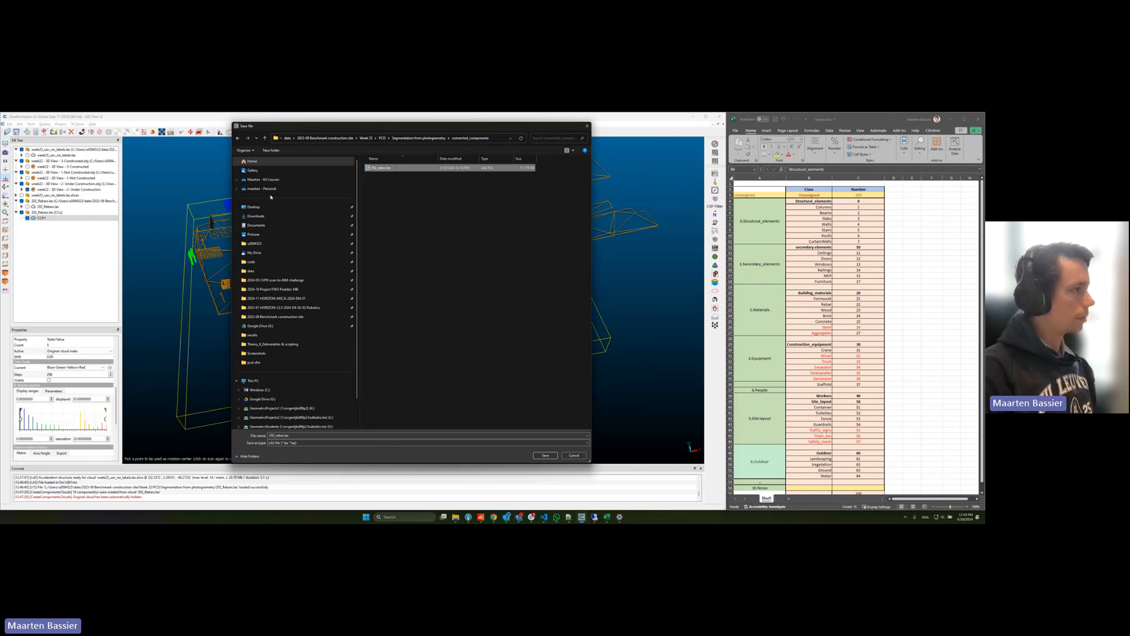
pyautogui.click(544, 455)
pyautogui.click(506, 315)
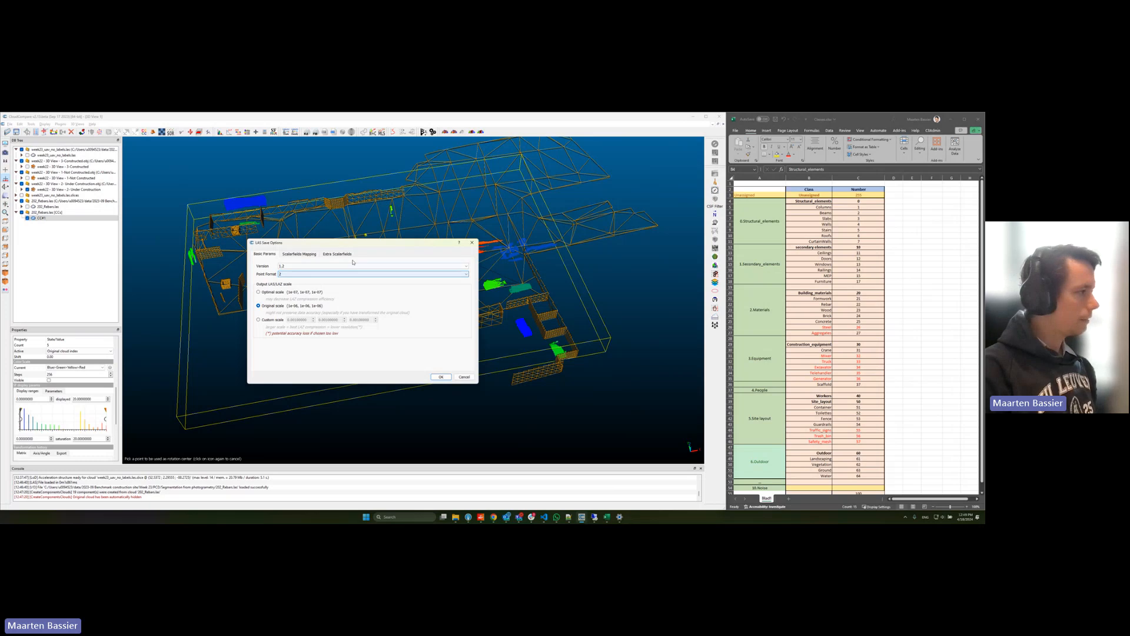
# Step: Add the Original cloud index as an extra scalar field in the LAS export and complete the save
pyautogui.click(338, 255)
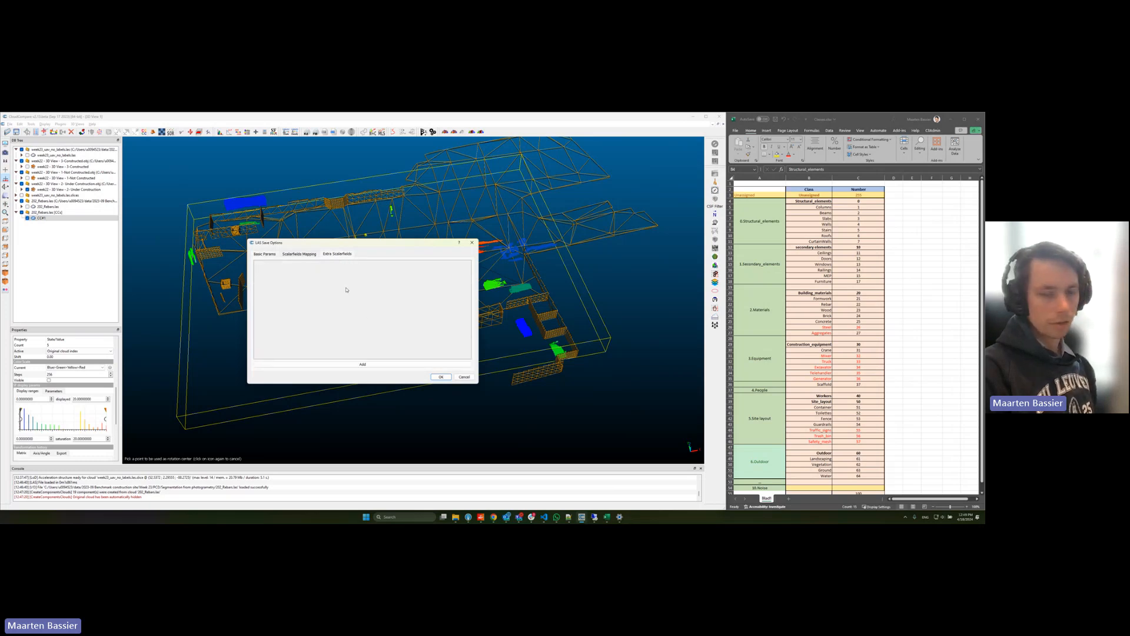
pyautogui.click(363, 365)
pyautogui.click(292, 284)
pyautogui.click(312, 314)
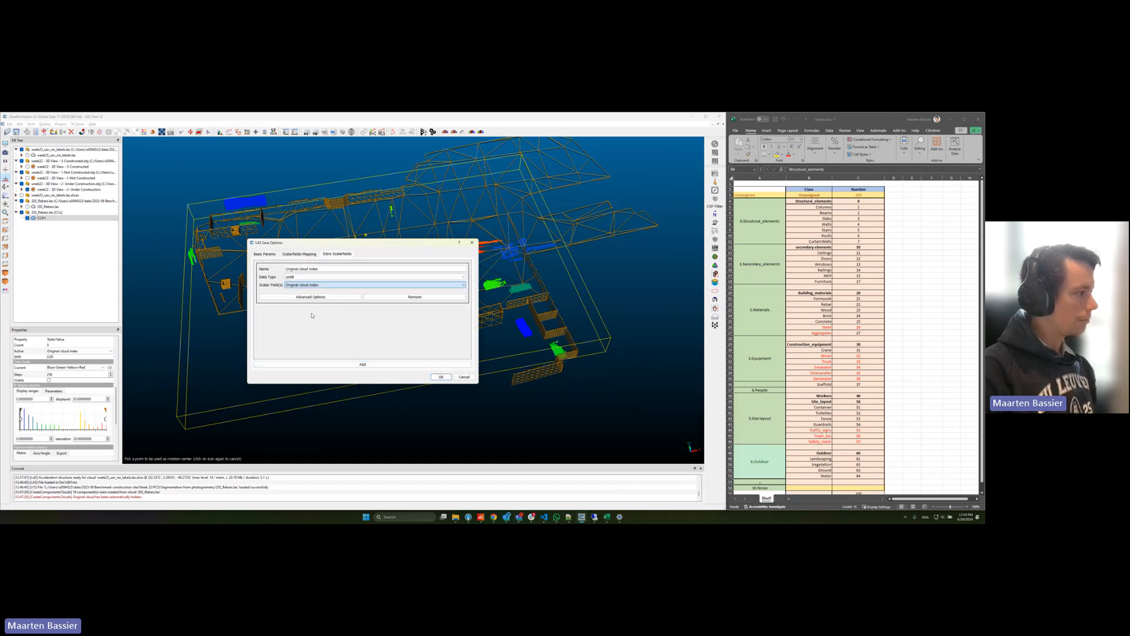
pyautogui.click(441, 377)
# Step: Switch to File Explorer, open Week 22's PCD > Segmentation from lidar > connected_components folder, and select all its LAS files
pyautogui.hotkey('alt', 'Tab')
pyautogui.press('Tab')
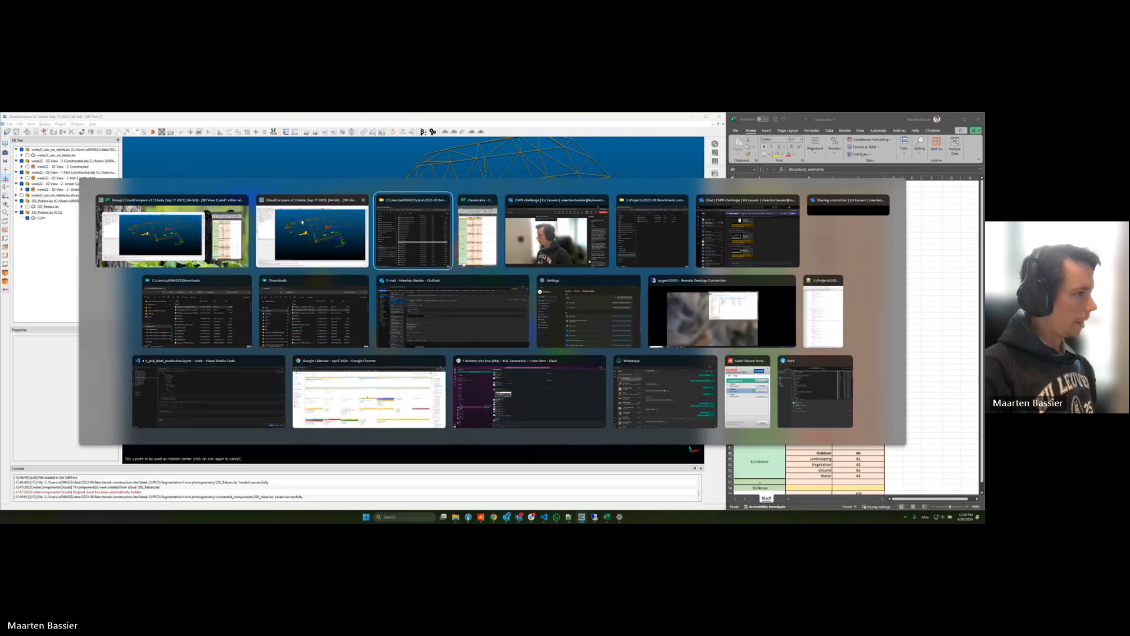
pyautogui.click(639, 246)
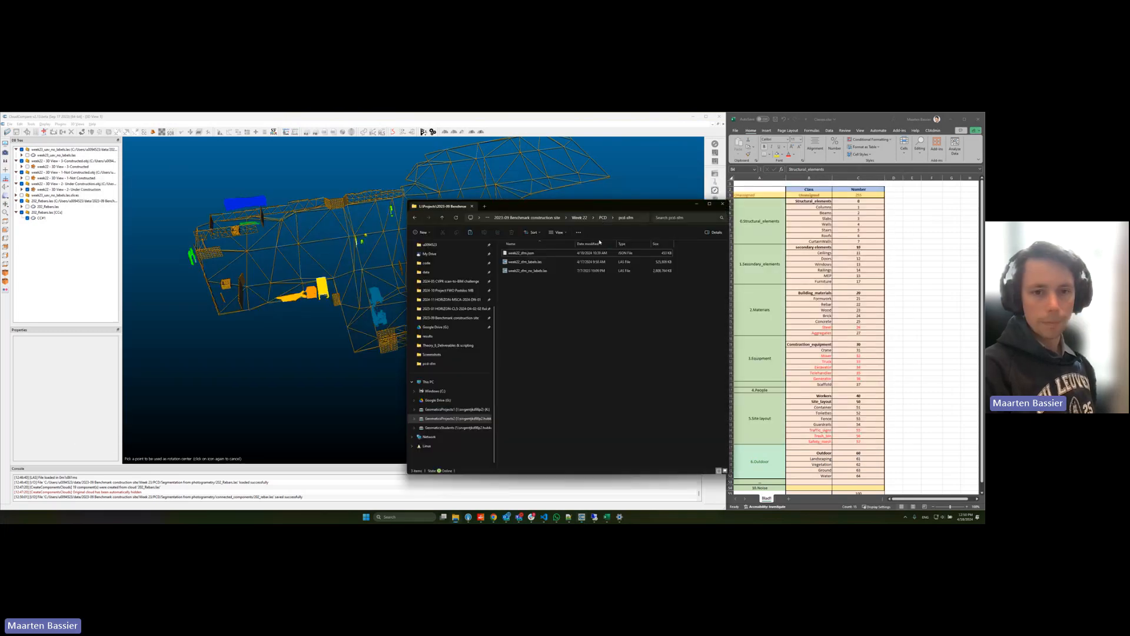
pyautogui.click(352, 372)
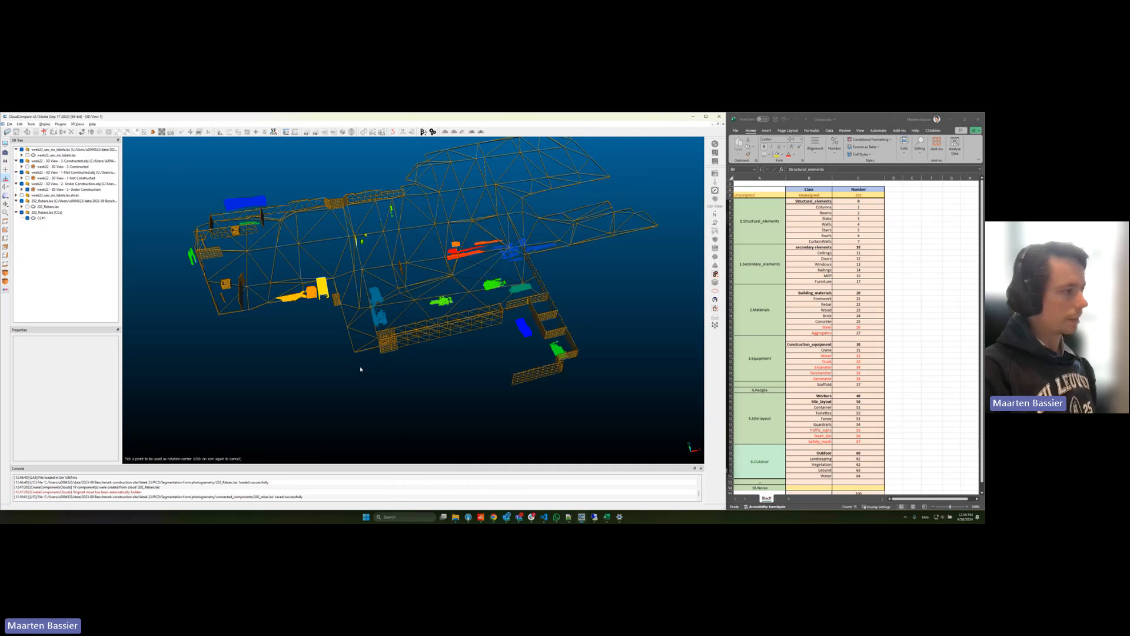
pyautogui.hotkey('alt', 'Tab')
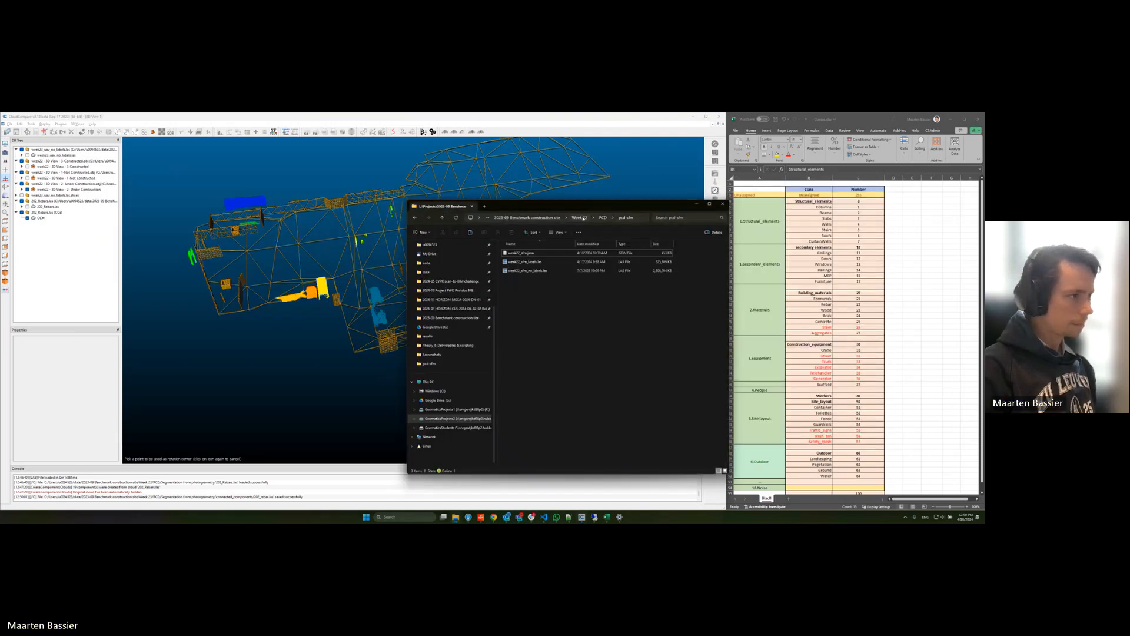
pyautogui.click(602, 218)
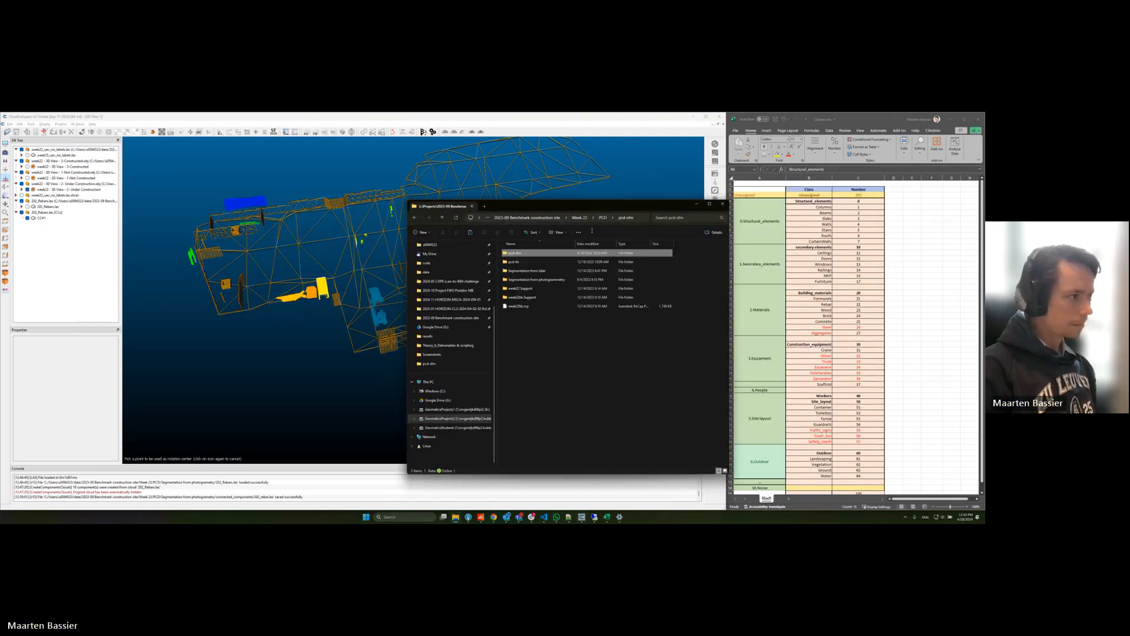
pyautogui.doubleClick(537, 271)
pyautogui.doubleClick(533, 261)
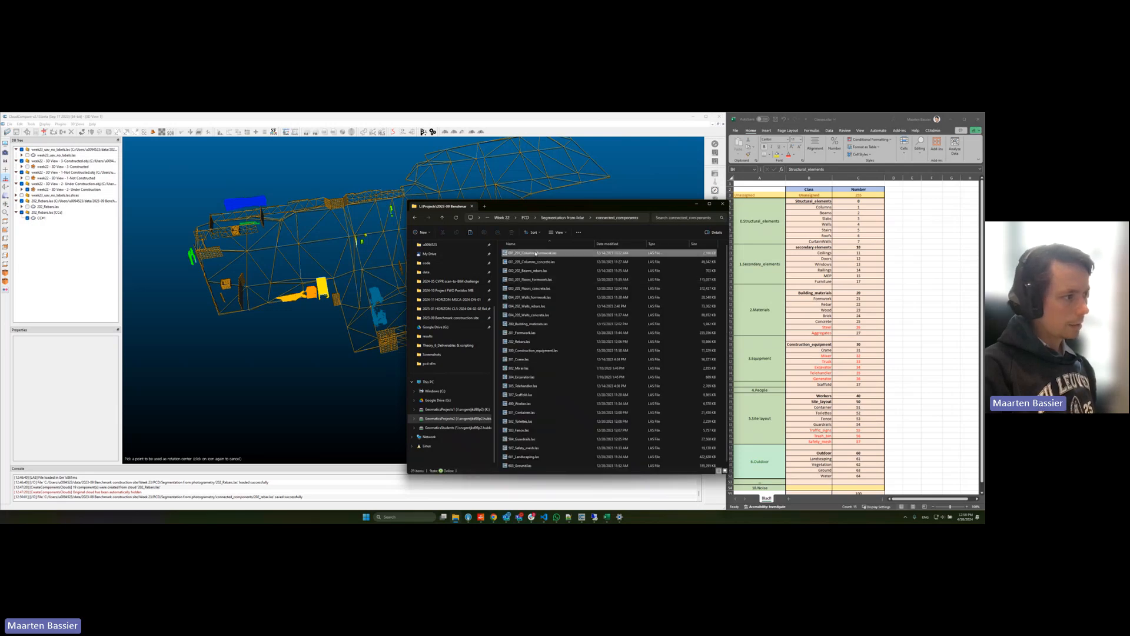
pyautogui.hotkey('ctrl', 'a')
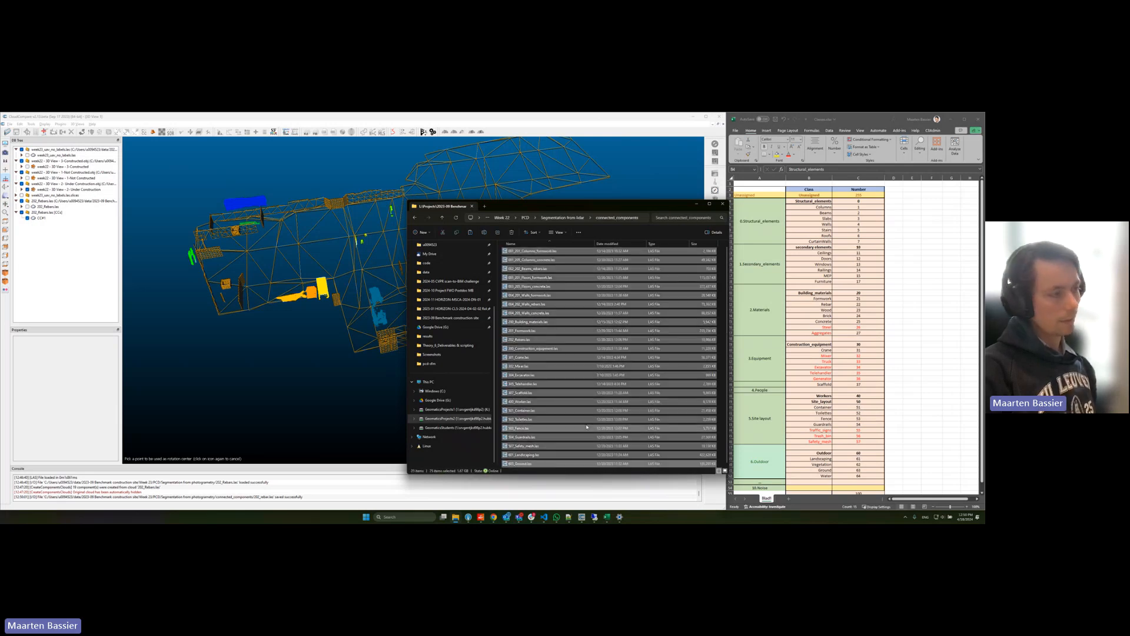
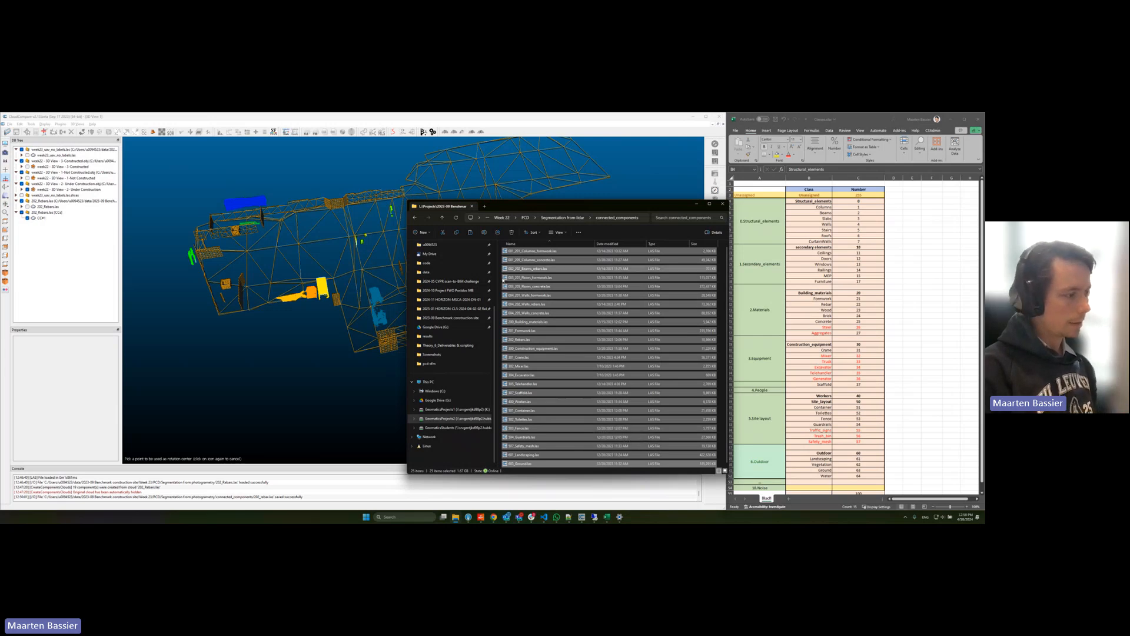
# Step: Open the code folder of the 2023-09 Benchmark construction site project in File Explorer and look over its notebooks
pyautogui.click(544, 518)
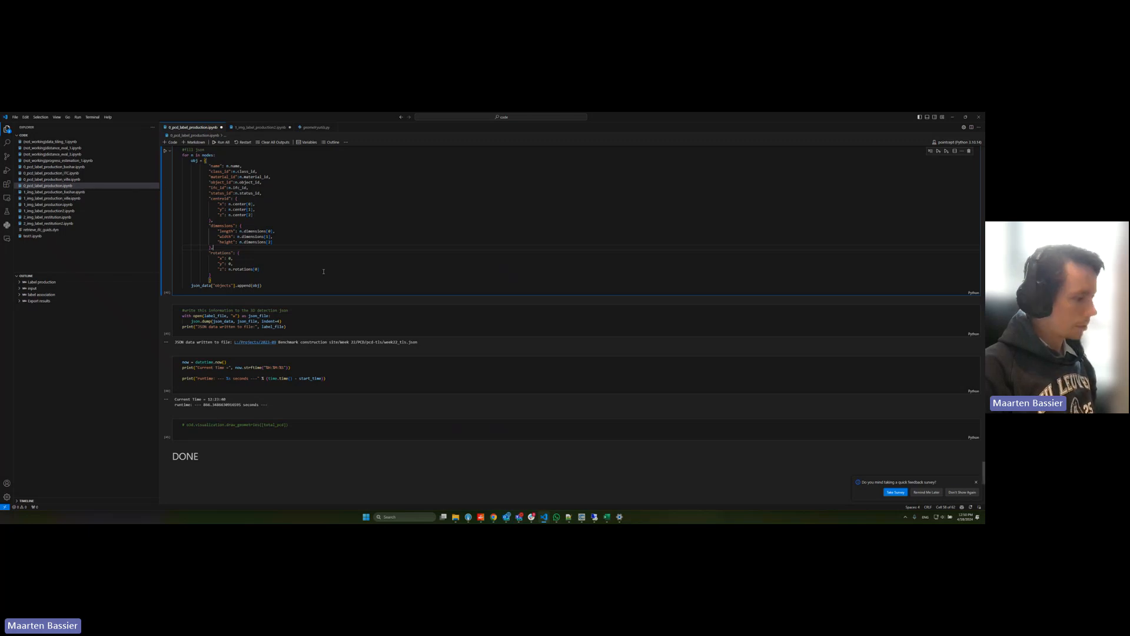
pyautogui.moveTo(455, 517)
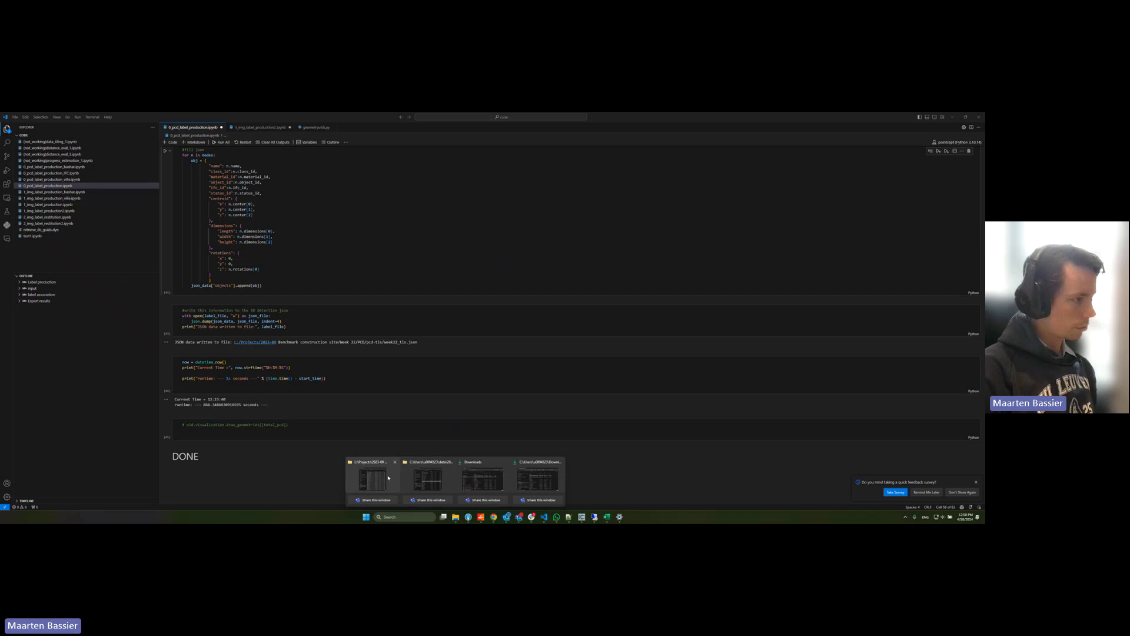
pyautogui.click(376, 477)
pyautogui.click(503, 218)
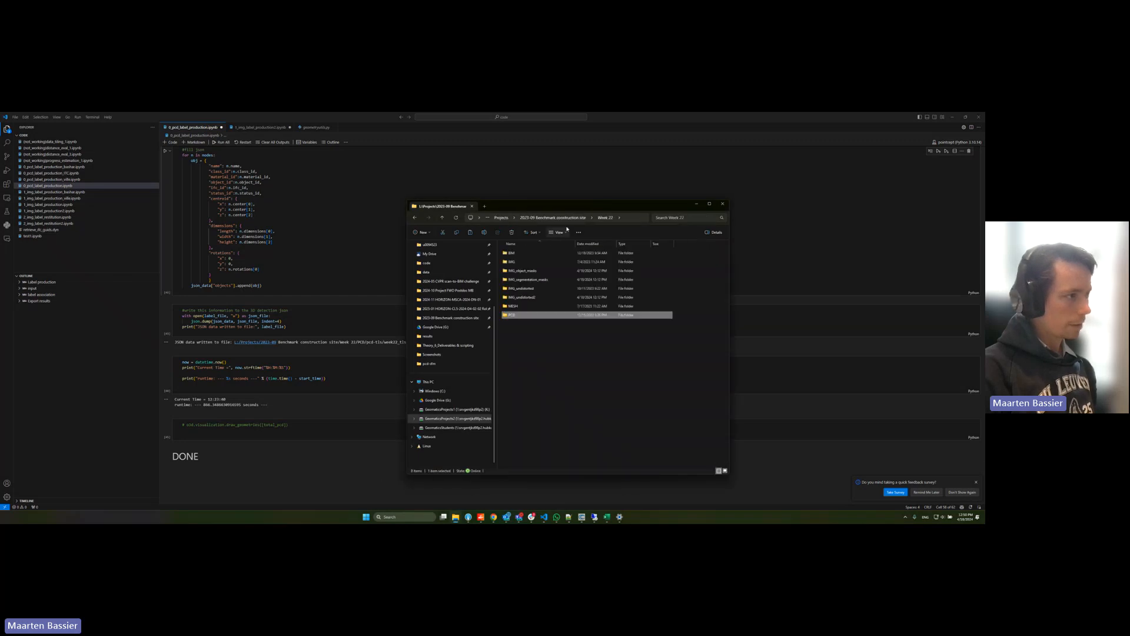
pyautogui.click(541, 217)
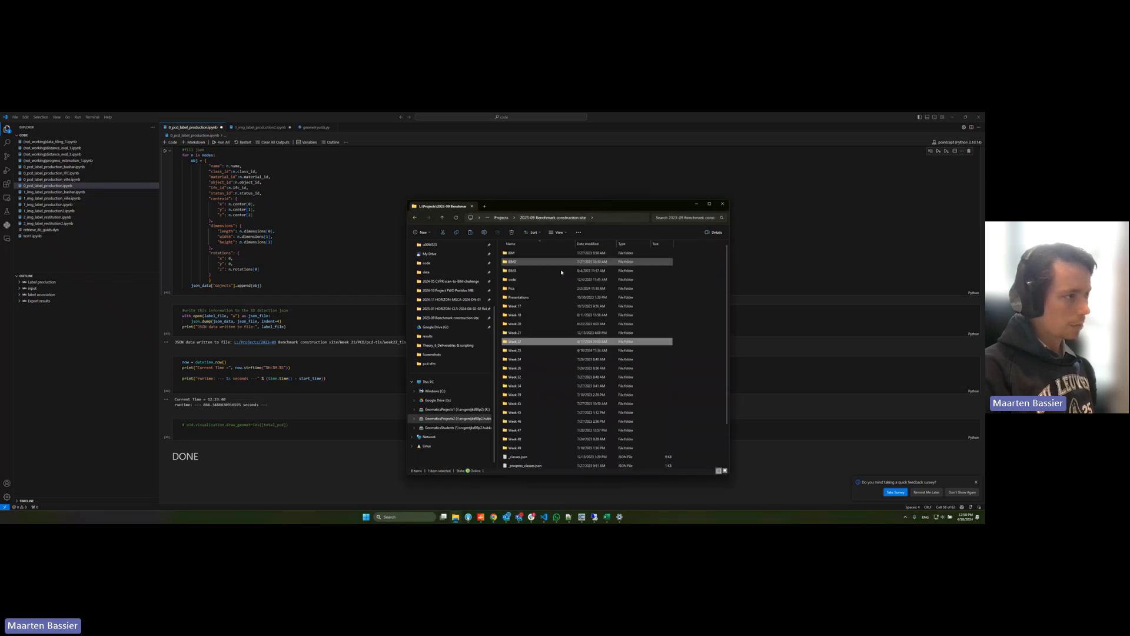
pyautogui.click(519, 280)
pyautogui.doubleClick(518, 280)
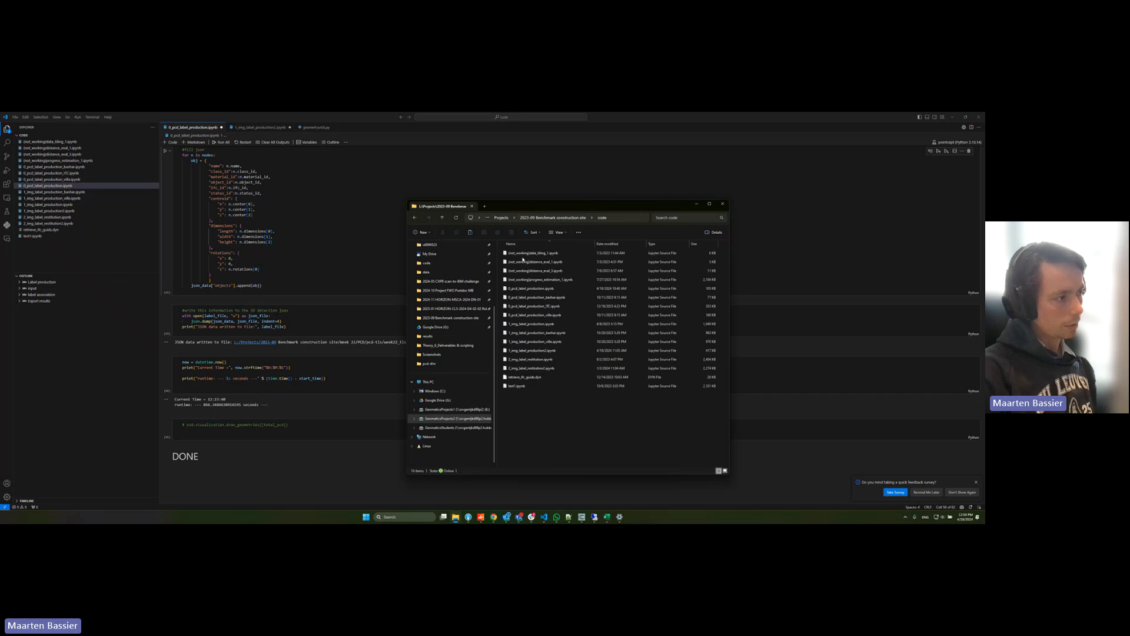
pyautogui.moveTo(574, 397); pyautogui.dragTo(523, 256)
pyautogui.click(575, 437)
# Step: Return to VS Code, go to the input section of the label production notebook and highlight its parameter cell
pyautogui.click(334, 244)
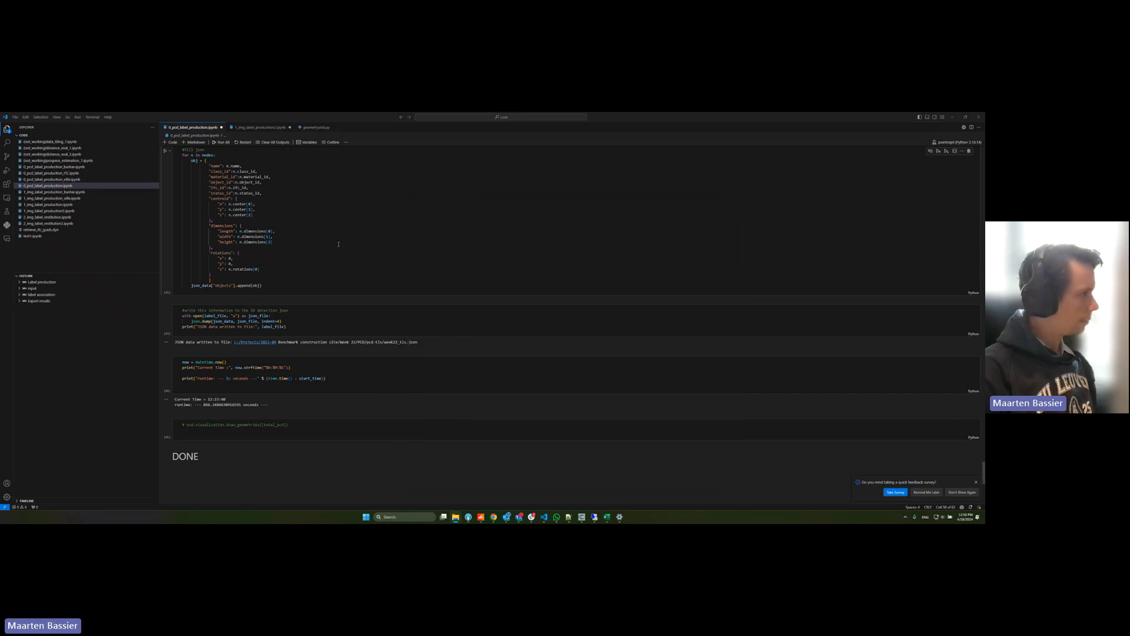
pyautogui.click(35, 288)
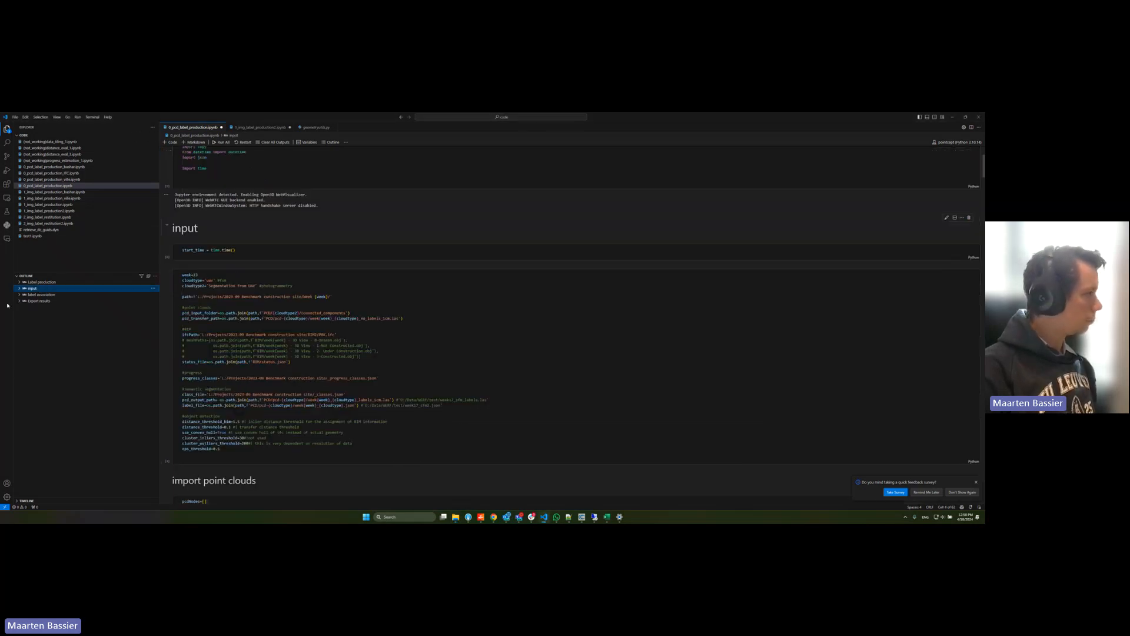
pyautogui.scroll(2, 313, 265)
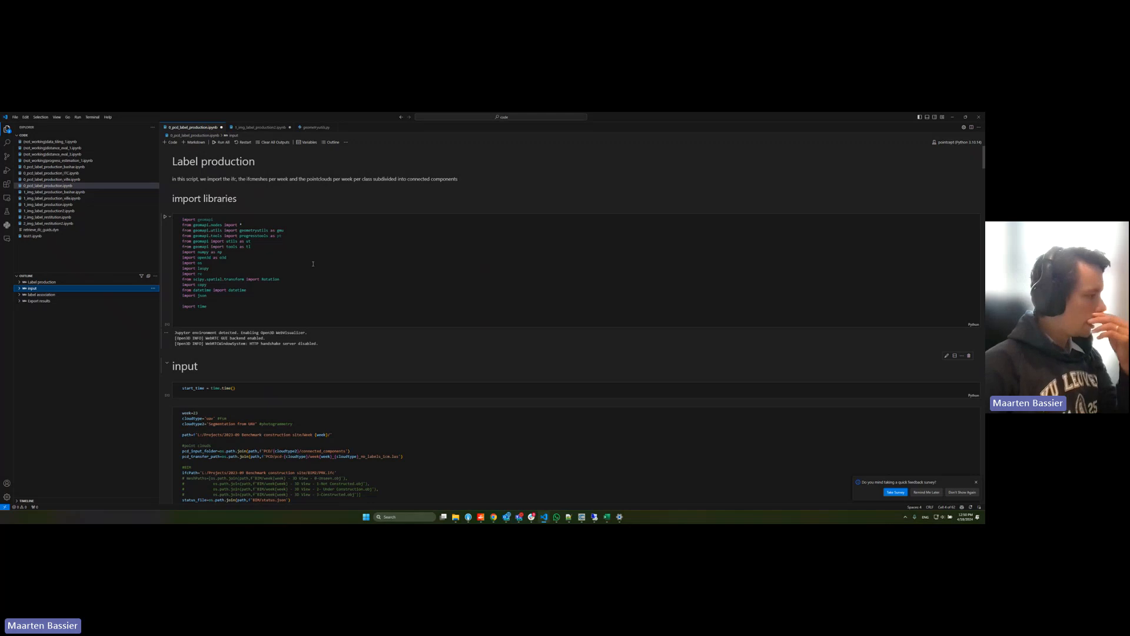
pyautogui.scroll(-4, 313, 264)
pyautogui.moveTo(313, 265); pyautogui.dragTo(466, 443)
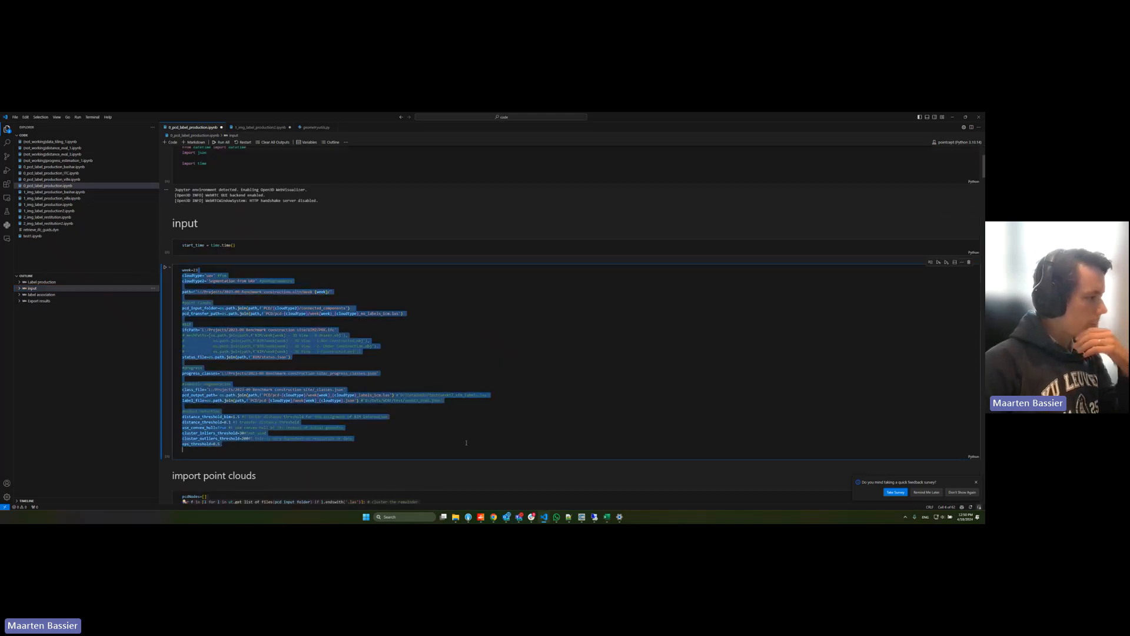
# Step: Examine the week, cloudtype and path parameters, including the photogrammetry comment, in the notebook's input cell
pyautogui.click(388, 351)
pyautogui.moveTo(196, 270); pyautogui.dragTo(309, 283)
pyautogui.click(228, 275)
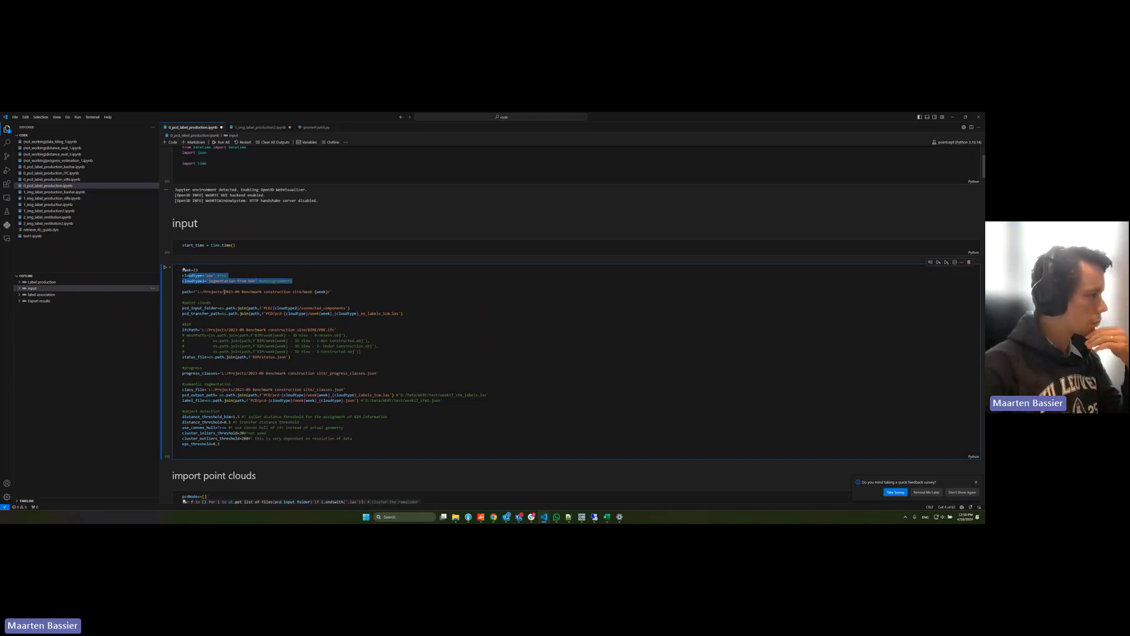
pyautogui.moveTo(341, 291); pyautogui.dragTo(315, 275)
pyautogui.click(318, 281)
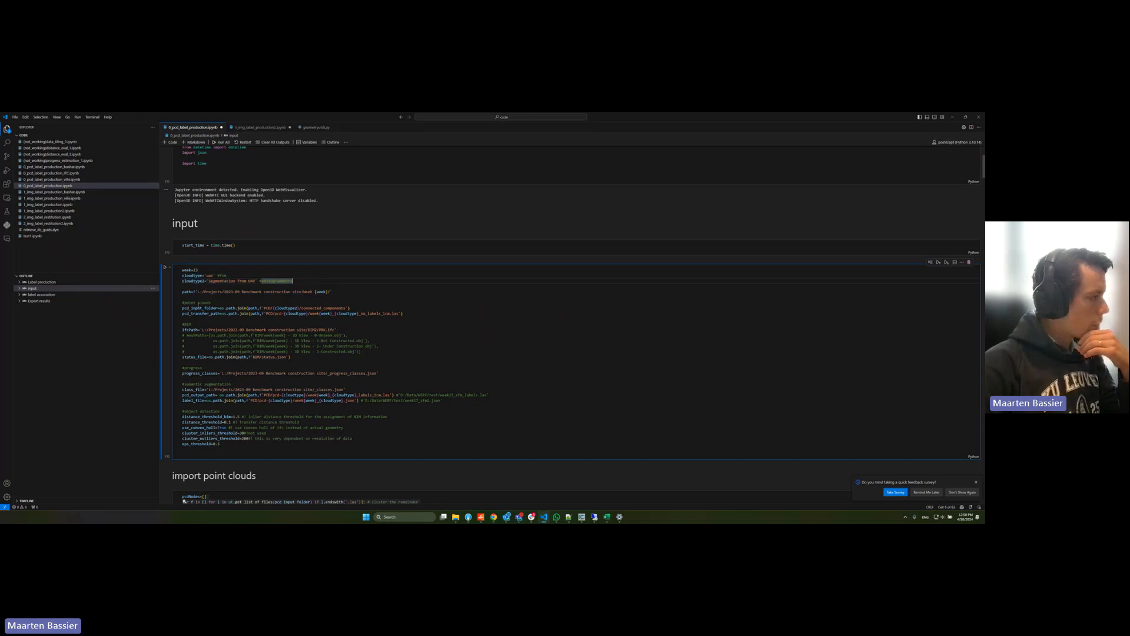
# Step: Examine the point cloud input folder and transfer path, plus the IFC path and BIM status file, in the input cell
pyautogui.moveTo(191, 309); pyautogui.dragTo(352, 307)
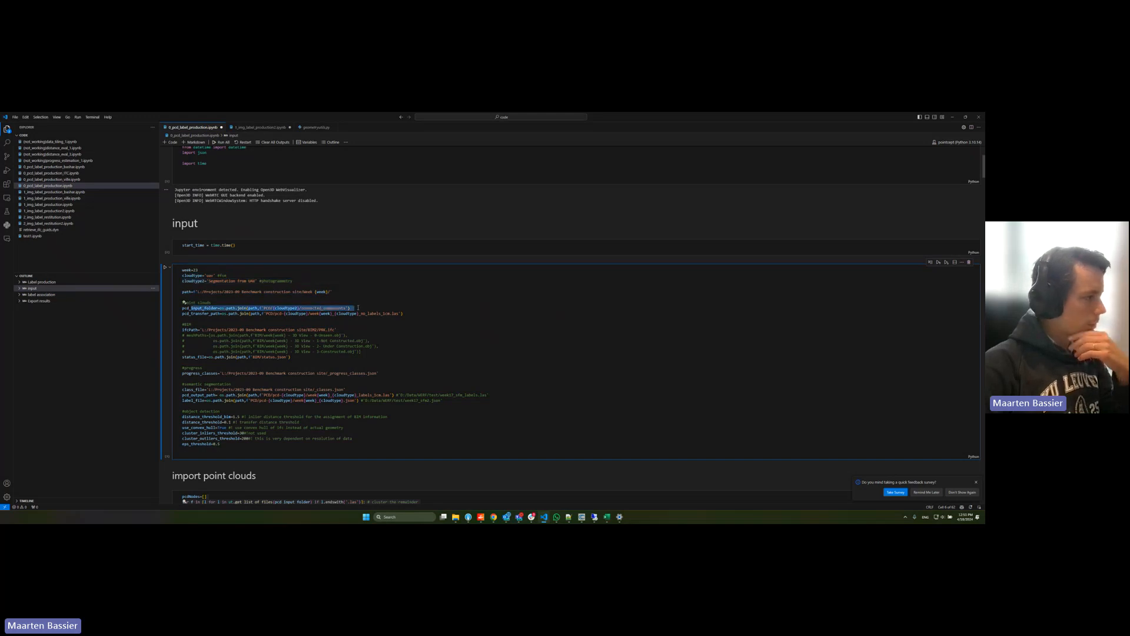
pyautogui.doubleClick(316, 308)
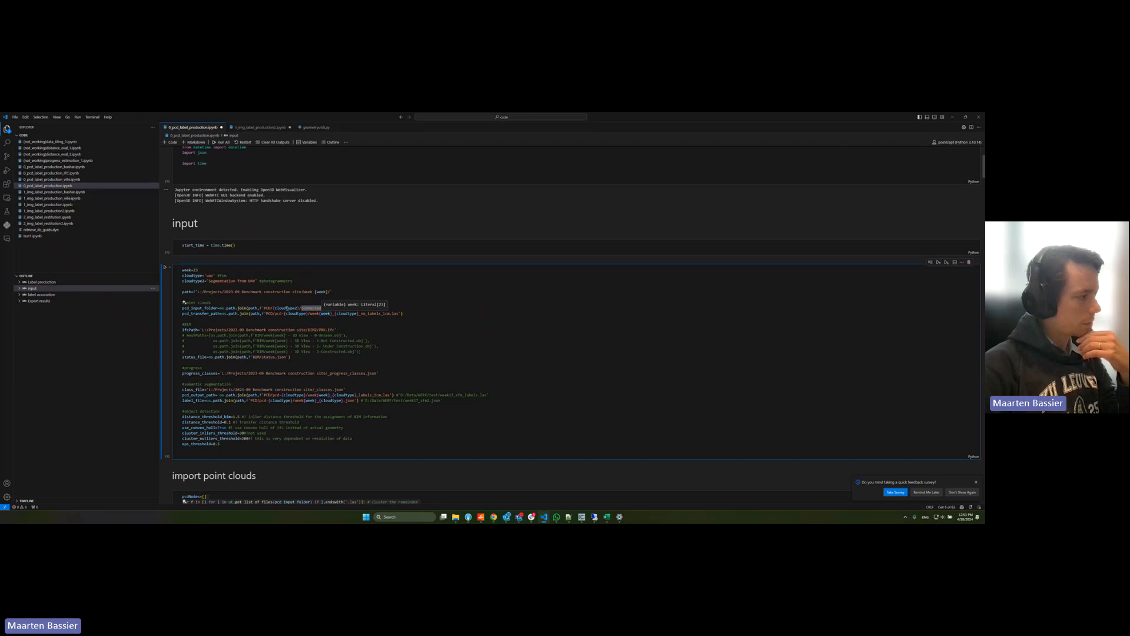
pyautogui.moveTo(190, 313); pyautogui.dragTo(393, 313)
pyautogui.moveTo(312, 313); pyautogui.dragTo(390, 312)
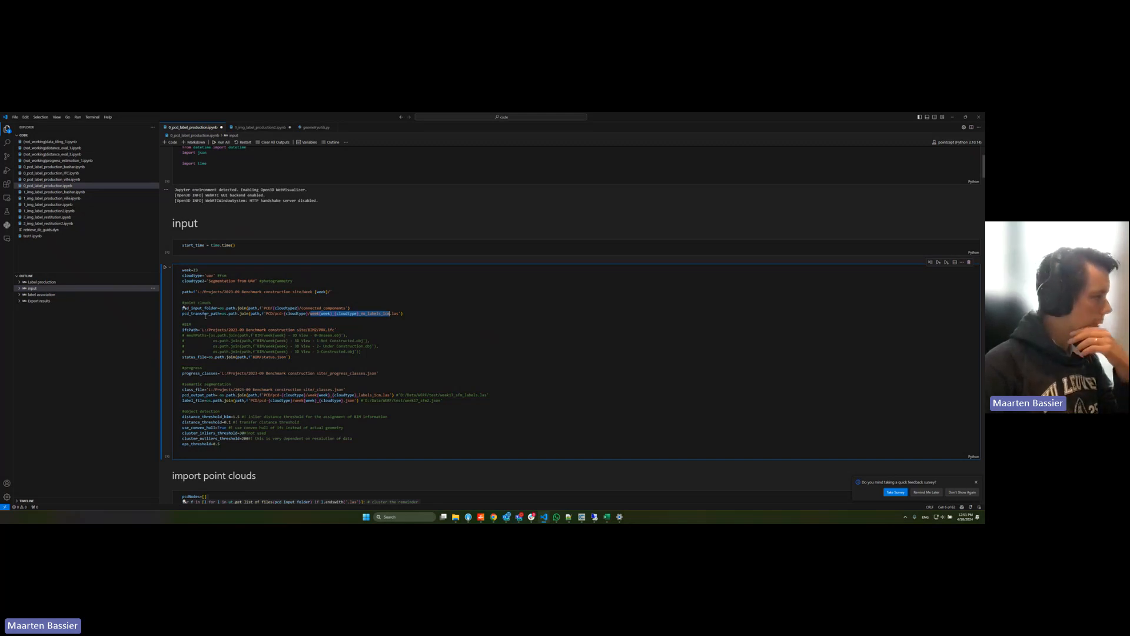
pyautogui.tripleClick(213, 329)
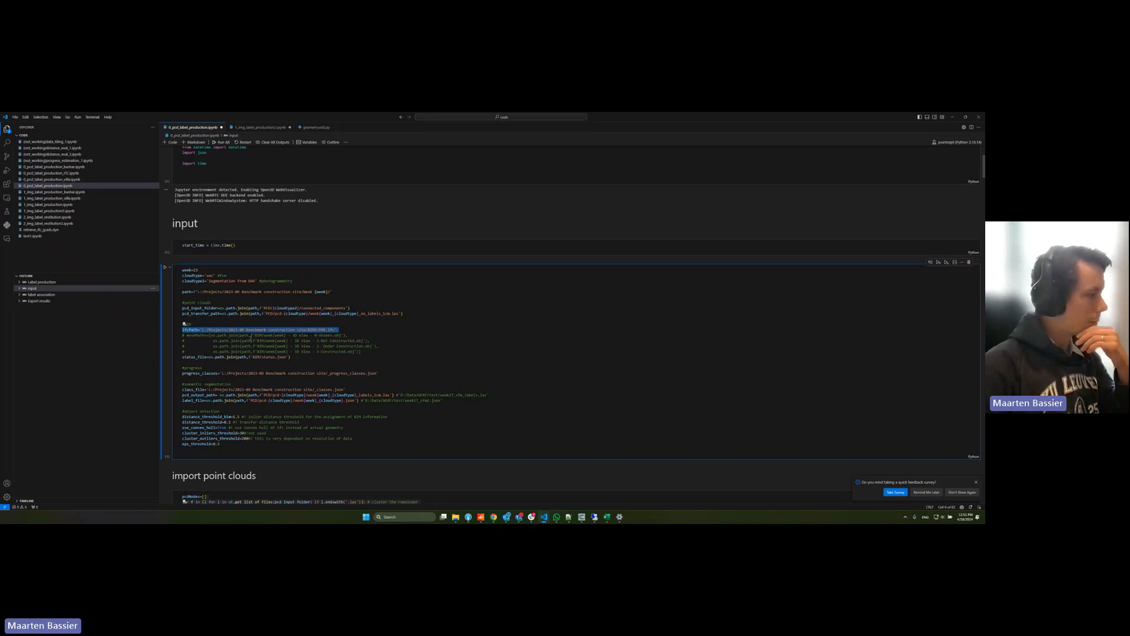
pyautogui.click(256, 357)
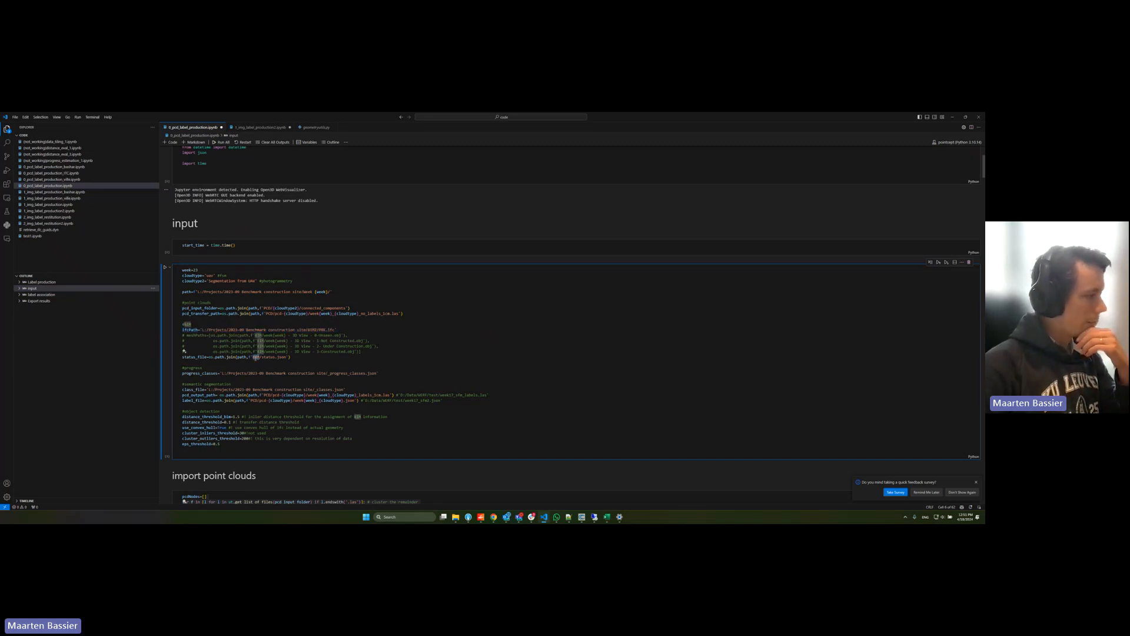
# Step: Review the progress_classes and class_file paths in the notebook's input cell
pyautogui.scroll(-1, 241, 347)
pyautogui.click(272, 346)
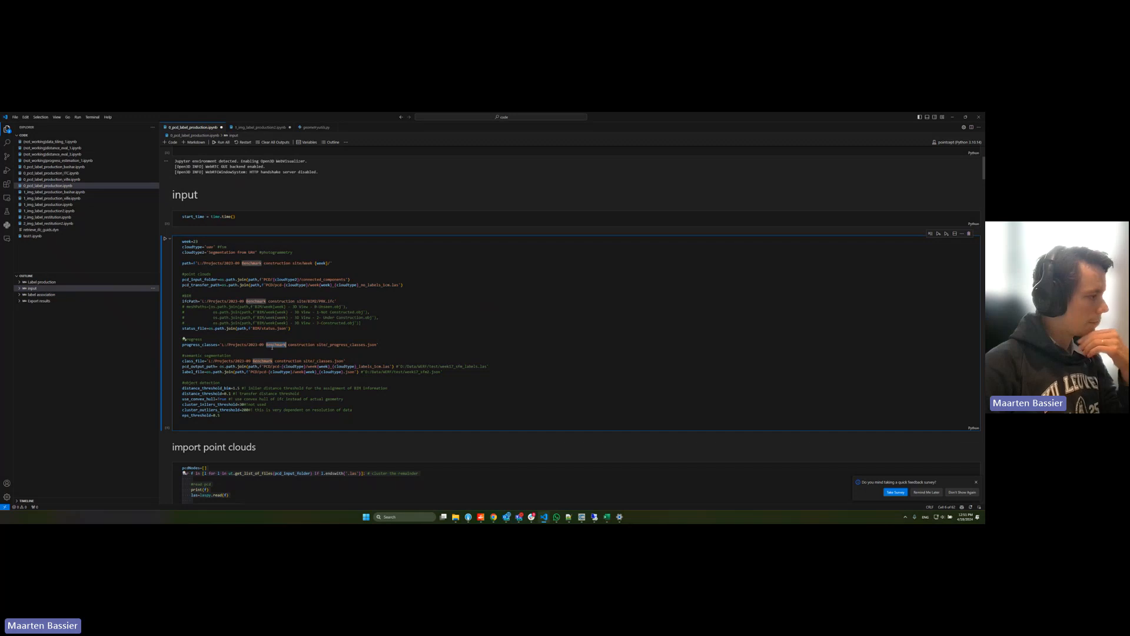
pyautogui.moveTo(197, 346)
pyautogui.mouseDown()
pyautogui.moveTo(376, 346)
pyautogui.moveTo(190, 362)
pyautogui.mouseUp()
# Step: Switch to File Explorer, go up to the benchmark project's root folder and open _classes.json in Notepad++
pyautogui.moveTo(456, 517)
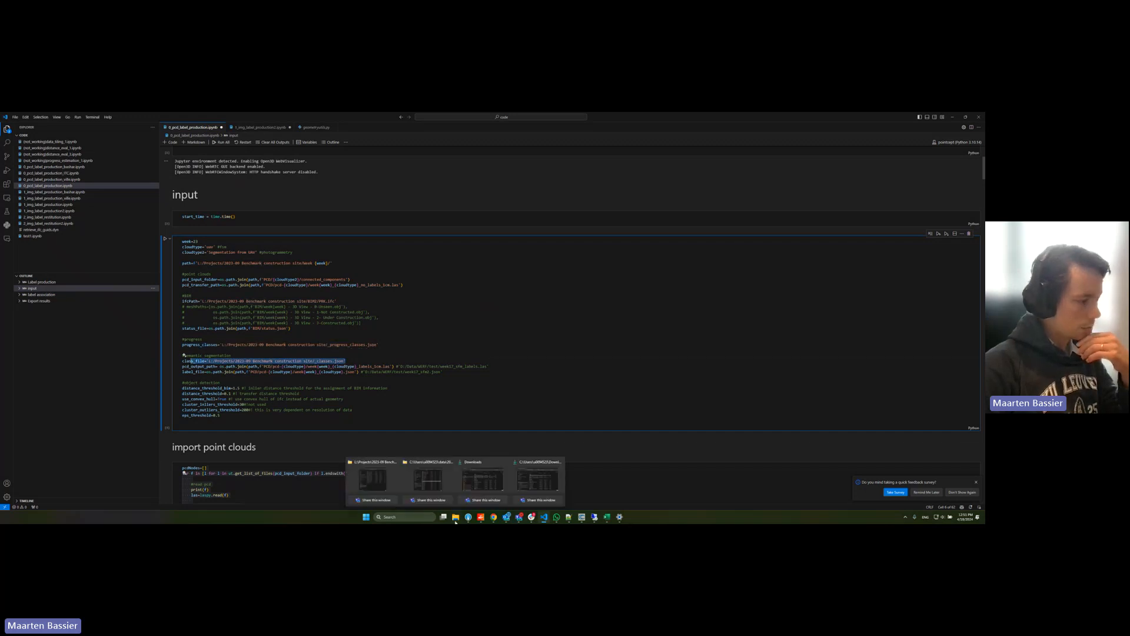
pyautogui.click(383, 478)
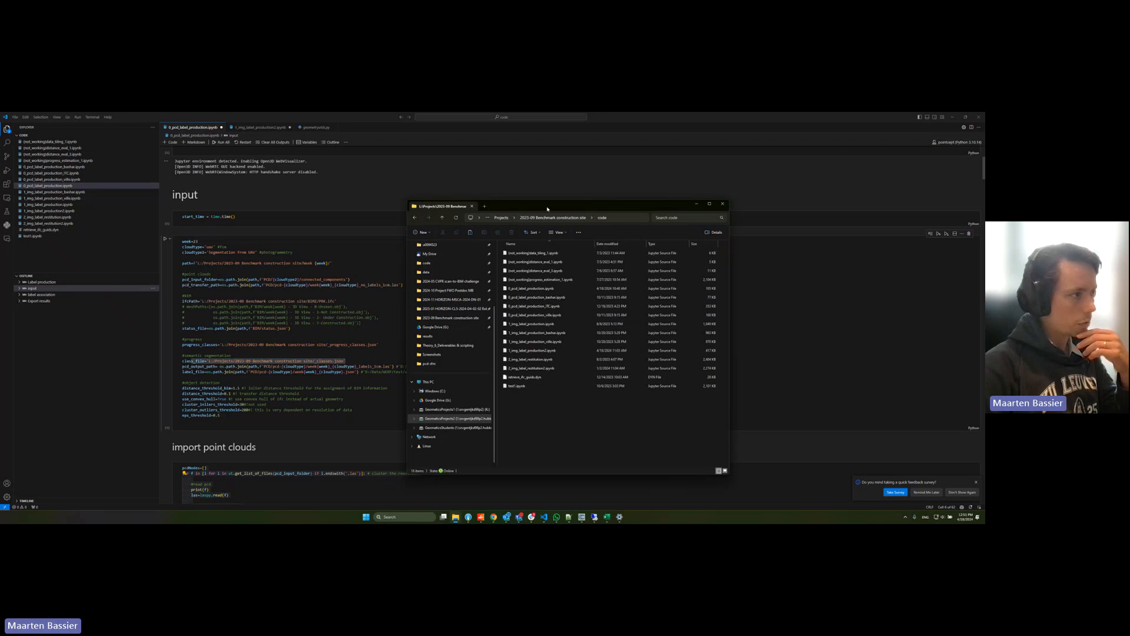
pyautogui.click(502, 219)
pyautogui.doubleClick(543, 289)
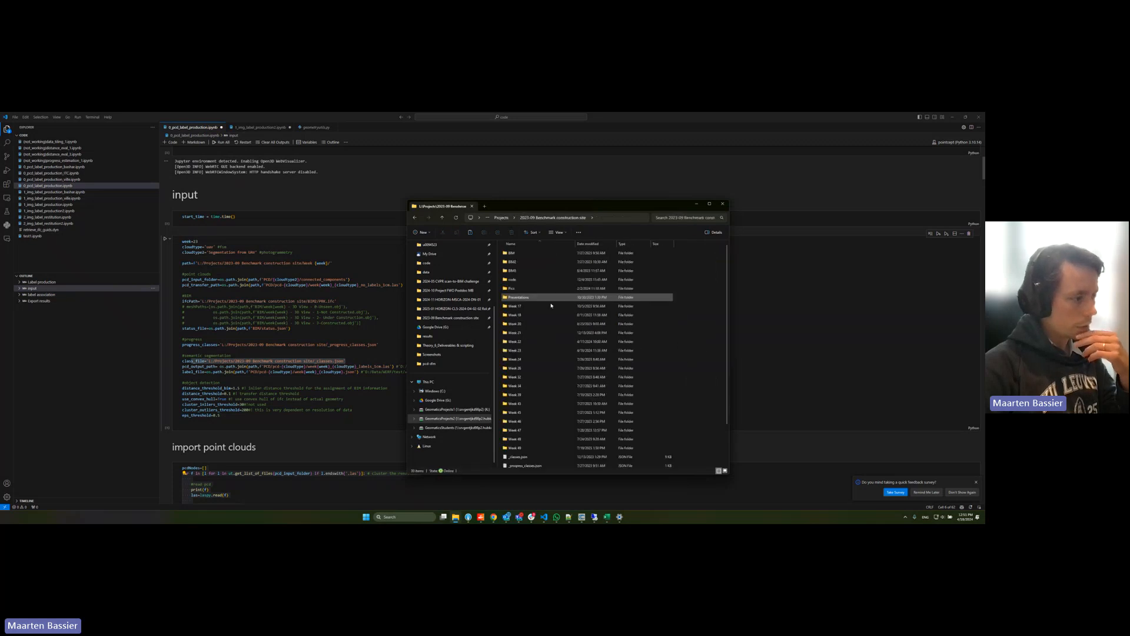
pyautogui.click(543, 456)
pyautogui.scroll(-2, 547, 441)
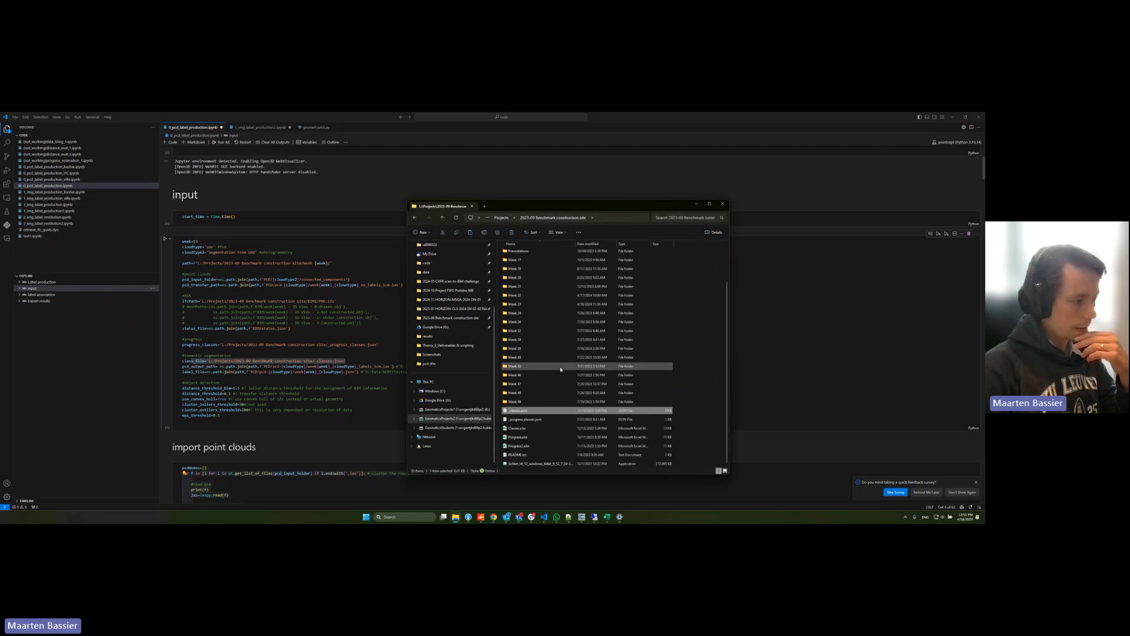
pyautogui.rightClick(536, 411)
pyautogui.click(567, 386)
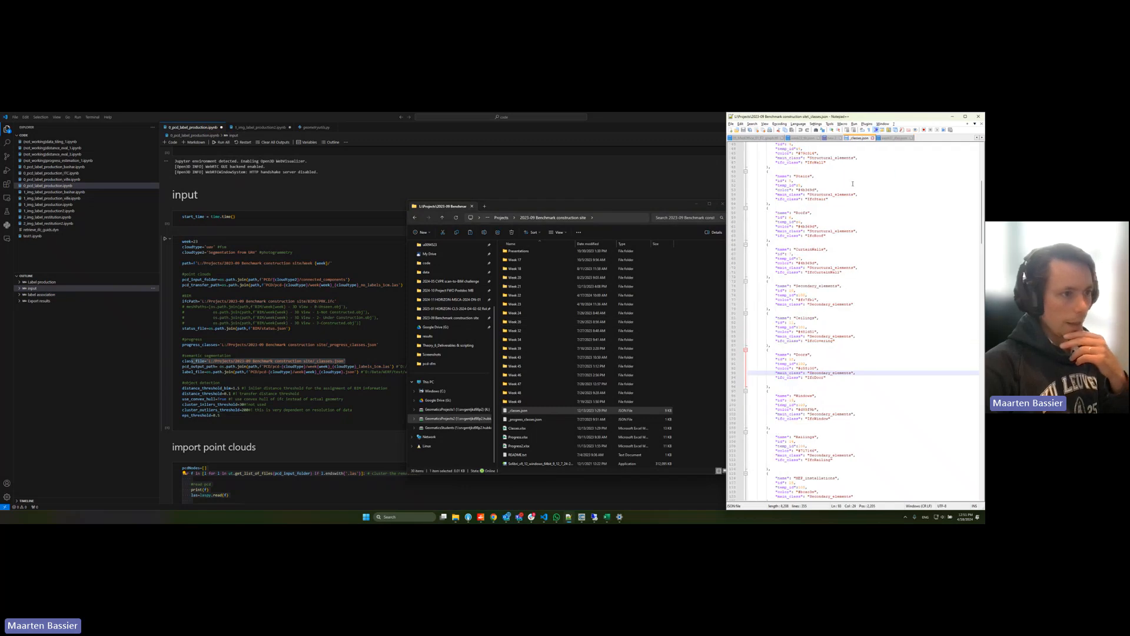
# Step: Examine the class entries in _classes.json, including the name, id, temp_id, color, main_class and ifc_class of the Doors class
pyautogui.moveTo(830, 322); pyautogui.dragTo(836, 175)
pyautogui.scroll(5, 845, 280)
pyautogui.scroll(-6, 844, 279)
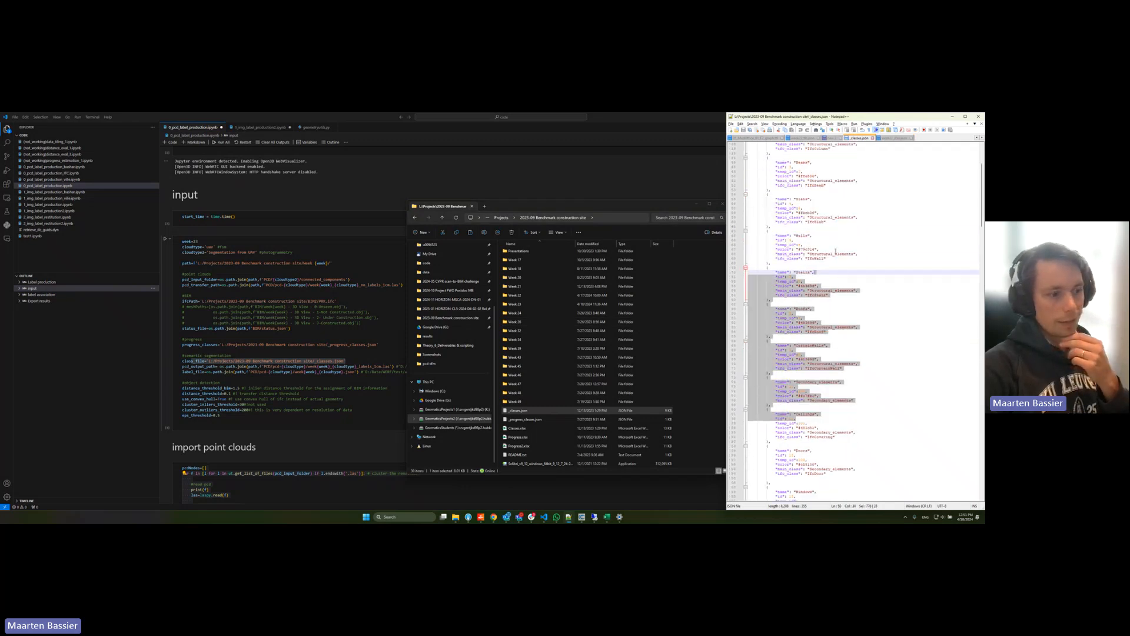
pyautogui.click(824, 334)
pyautogui.moveTo(777, 334); pyautogui.dragTo(816, 352)
pyautogui.click(807, 373)
pyautogui.click(797, 350)
pyautogui.click(850, 358)
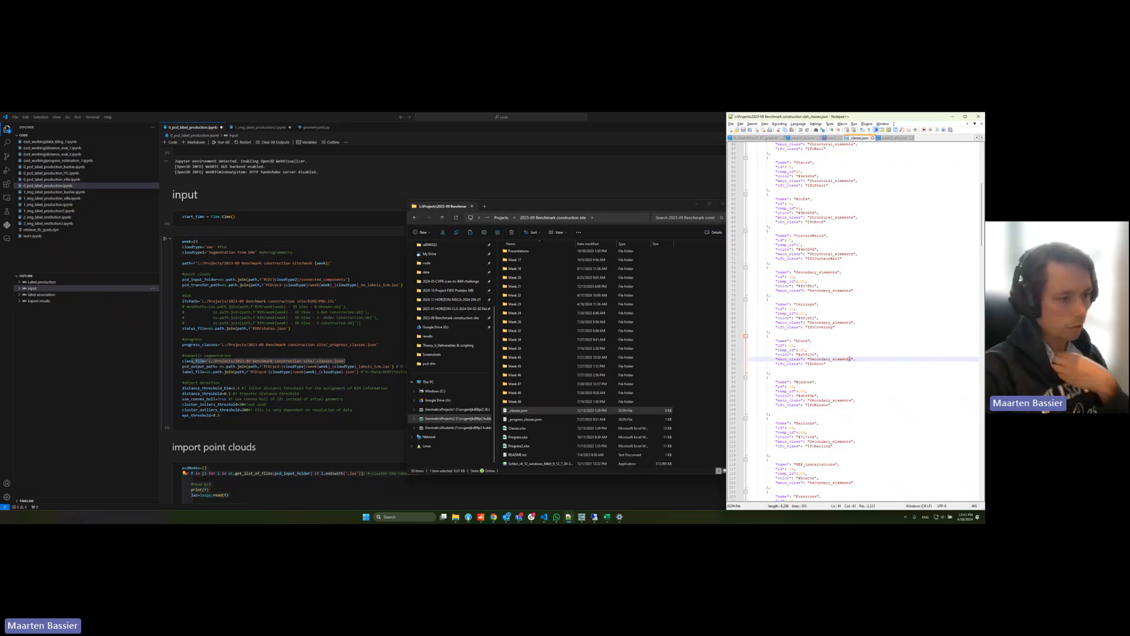
pyautogui.moveTo(845, 373); pyautogui.dragTo(834, 320)
pyautogui.click(833, 337)
pyautogui.moveTo(808, 364); pyautogui.dragTo(841, 364)
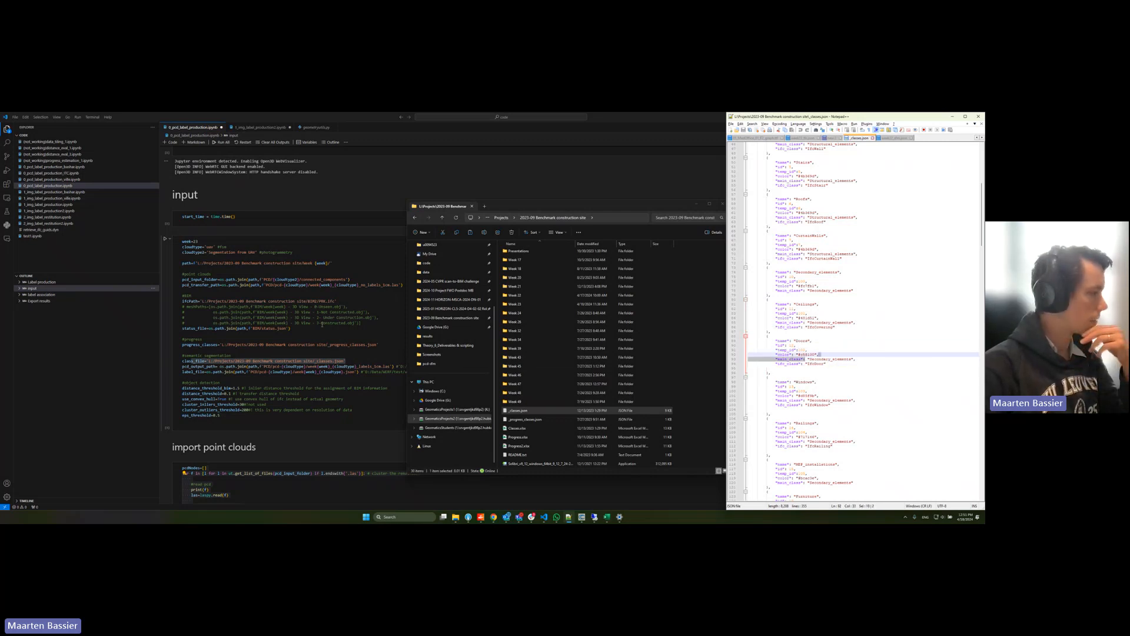
# Step: Return to the notebook in VS Code and compare the pcd_output_path file naming with pcd_transfer_path, highlighting its labels suffix
pyautogui.click(322, 323)
pyautogui.doubleClick(321, 323)
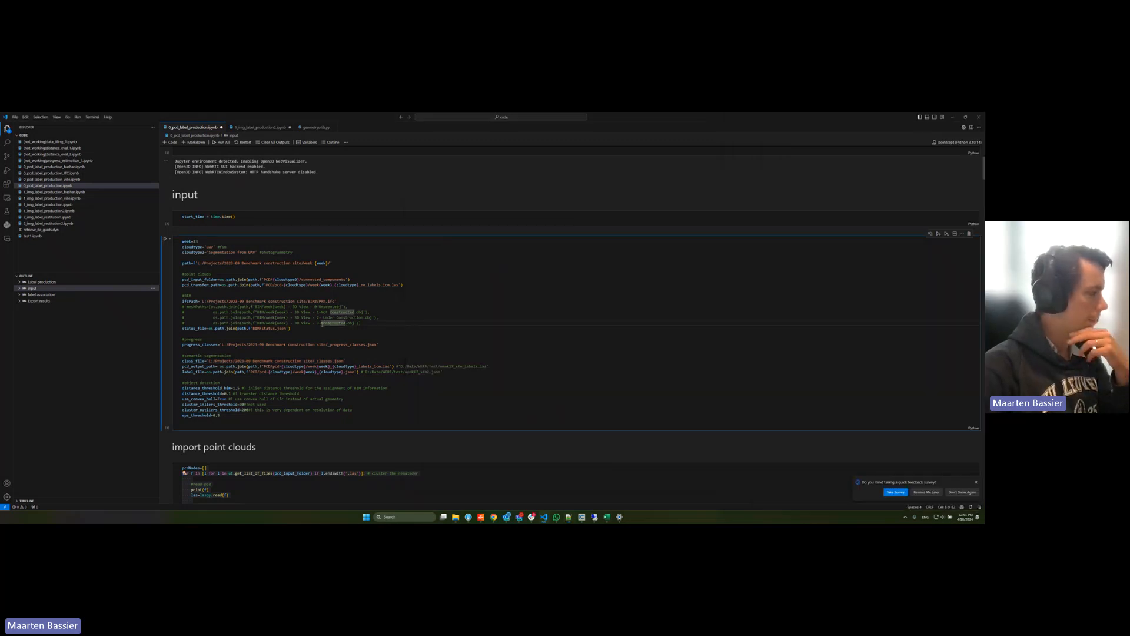
pyautogui.click(303, 333)
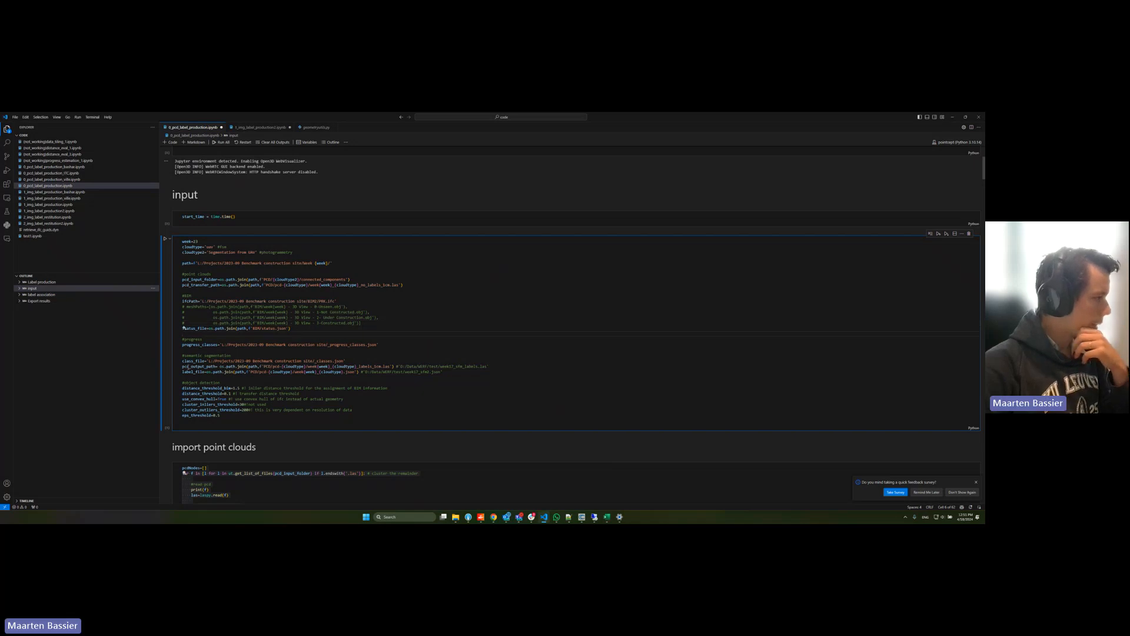
pyautogui.moveTo(186, 366); pyautogui.dragTo(398, 366)
pyautogui.click(348, 366)
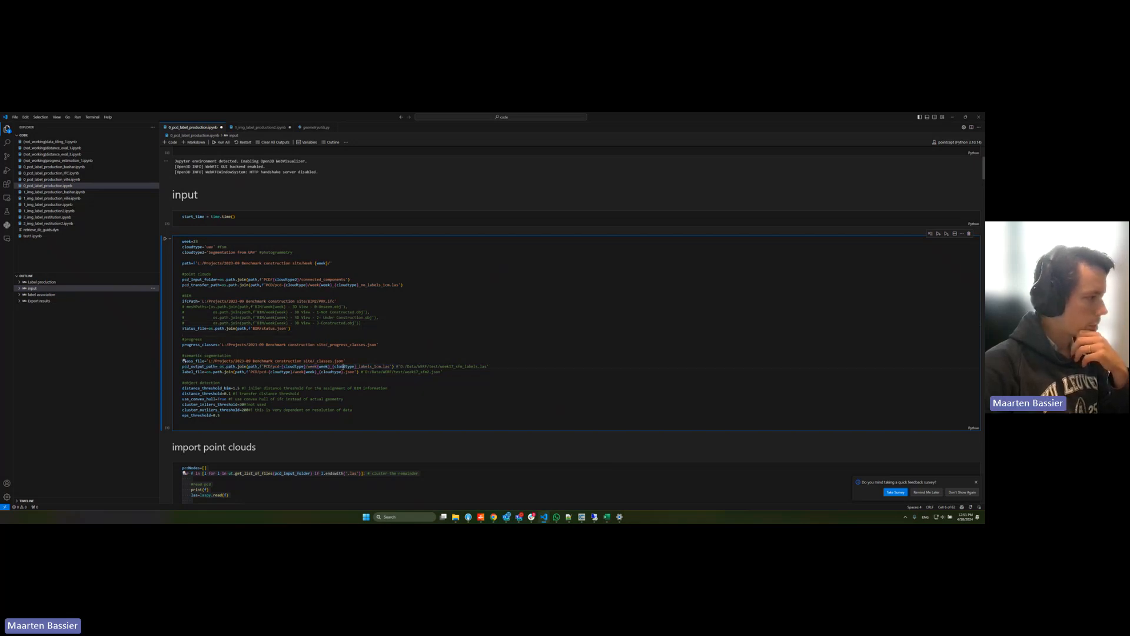
pyautogui.moveTo(206, 285); pyautogui.dragTo(354, 285)
pyautogui.click(354, 317)
pyautogui.click(357, 366)
pyautogui.moveTo(356, 367); pyautogui.dragTo(376, 366)
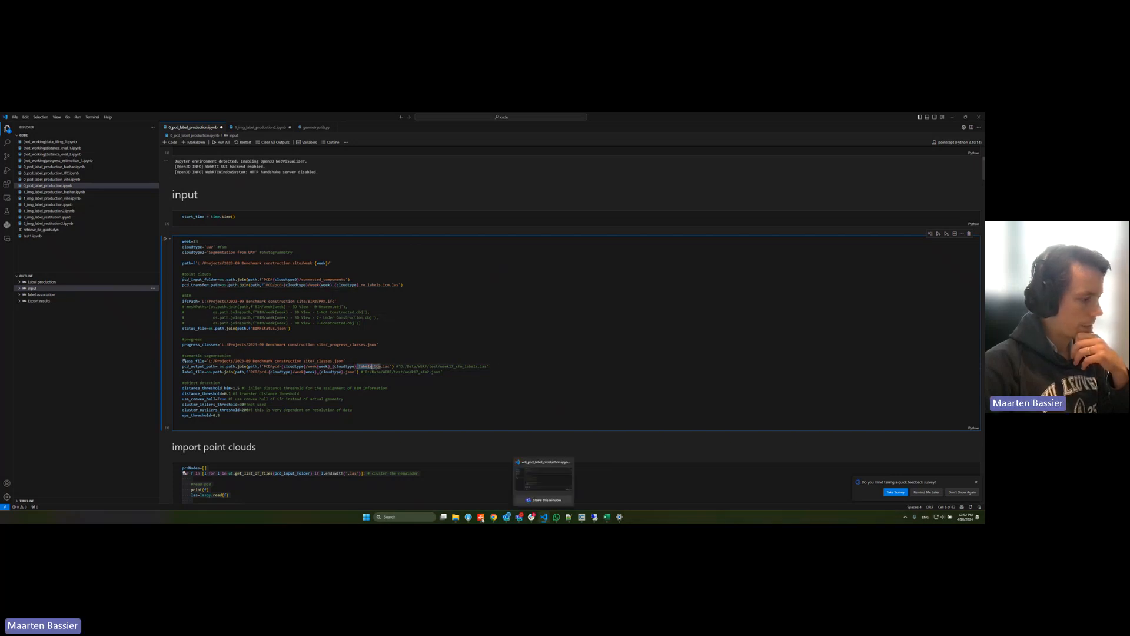
# Step: In File Explorer, open the first subfolder of Week 22's PCD folder and select its JSON and labels LAS files
pyautogui.moveTo(456, 516)
pyautogui.click(428, 486)
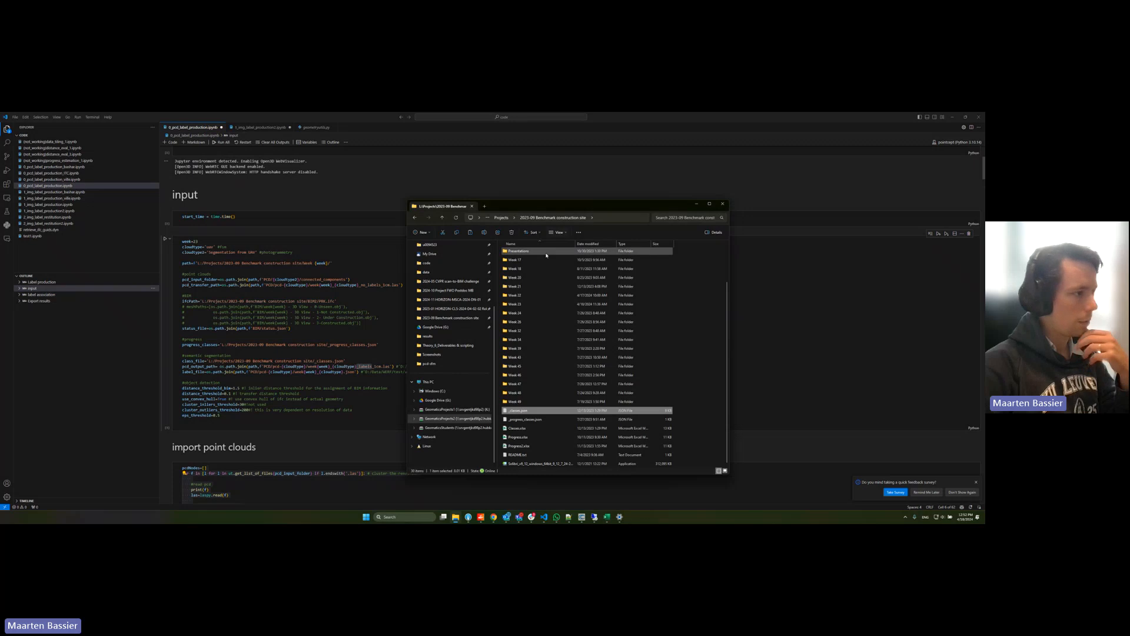
pyautogui.doubleClick(527, 296)
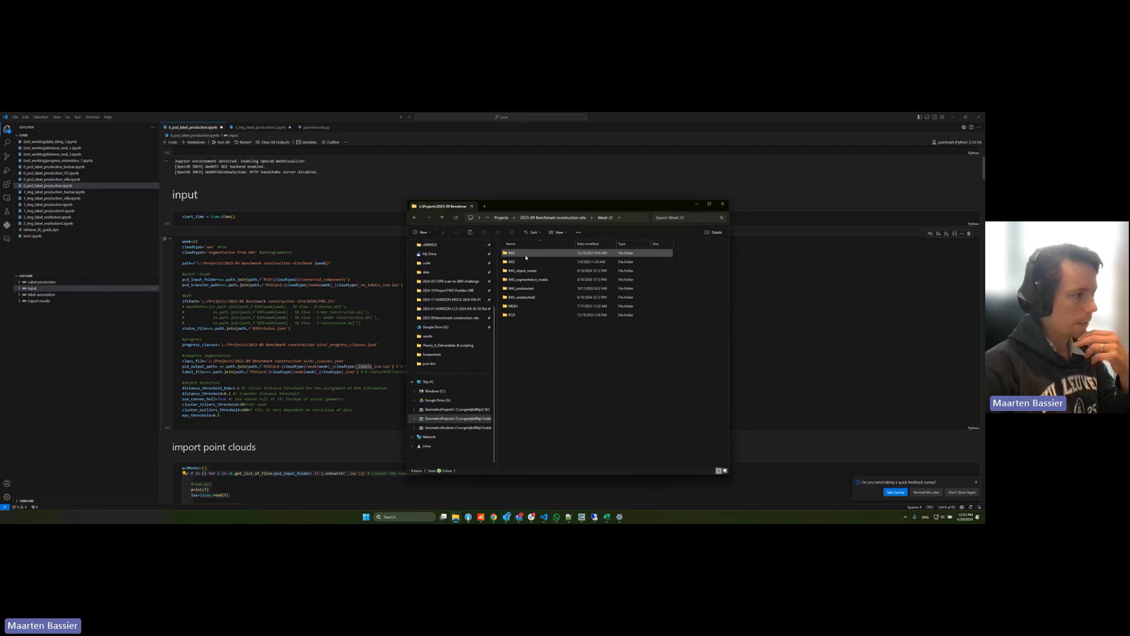
pyautogui.doubleClick(519, 317)
pyautogui.doubleClick(521, 253)
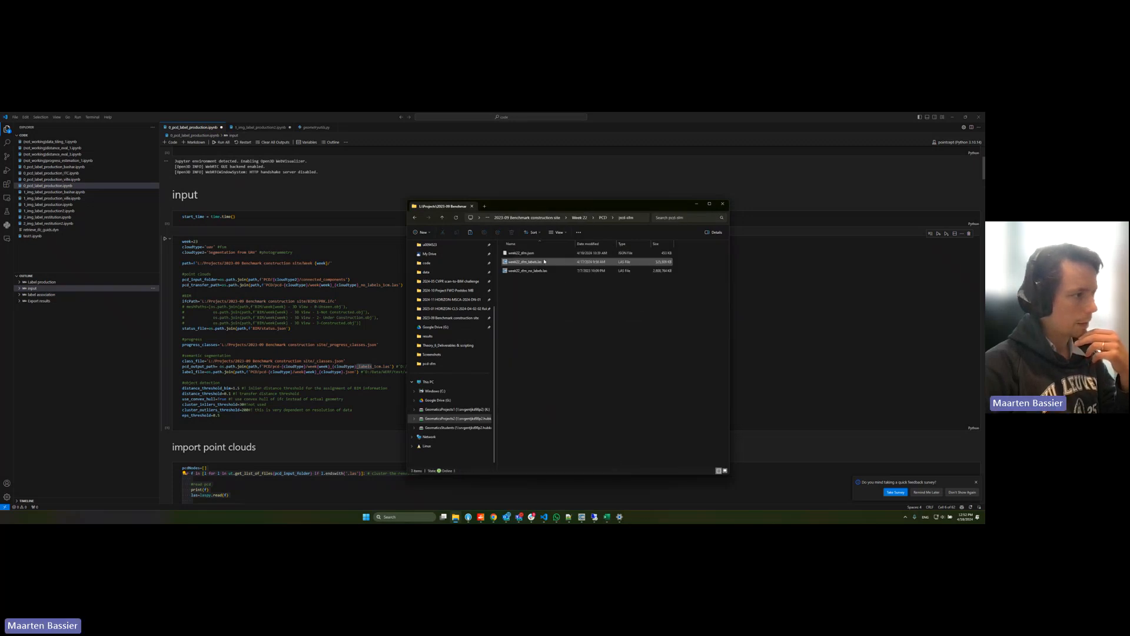
pyautogui.click(540, 270)
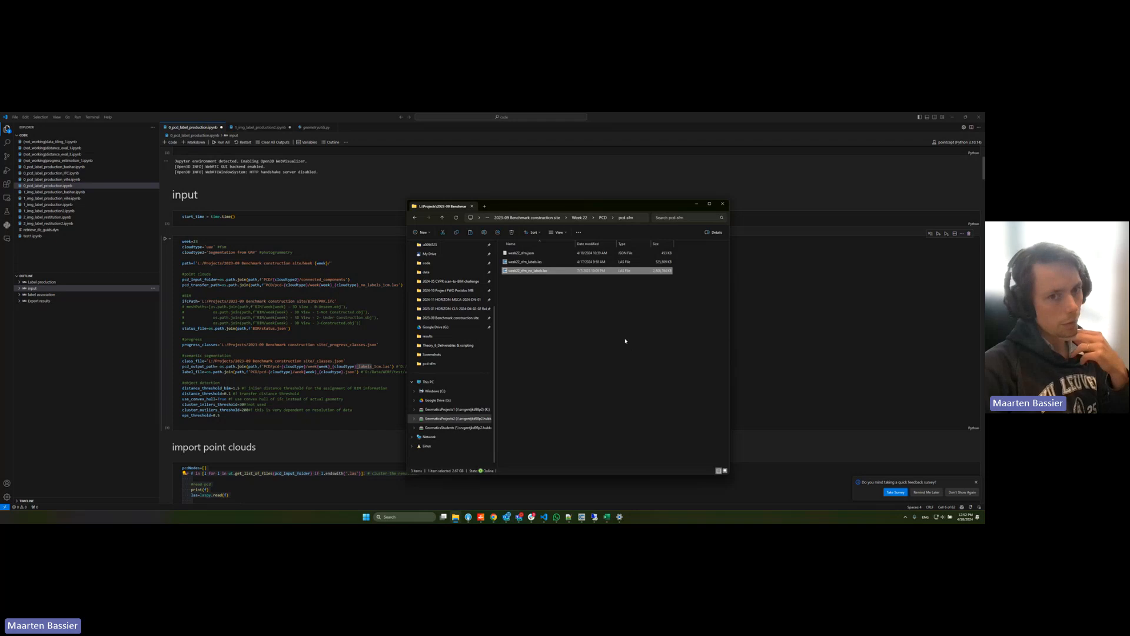
pyautogui.click(566, 263)
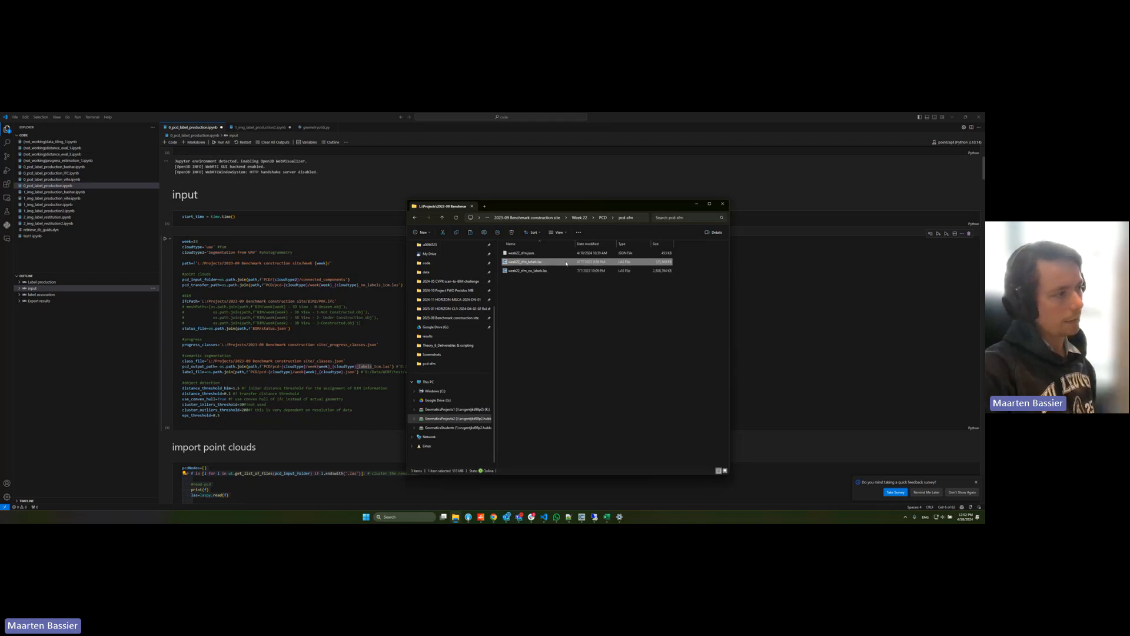
pyautogui.keyDown('ctrl'); pyautogui.click(550, 255); pyautogui.keyUp('ctrl')
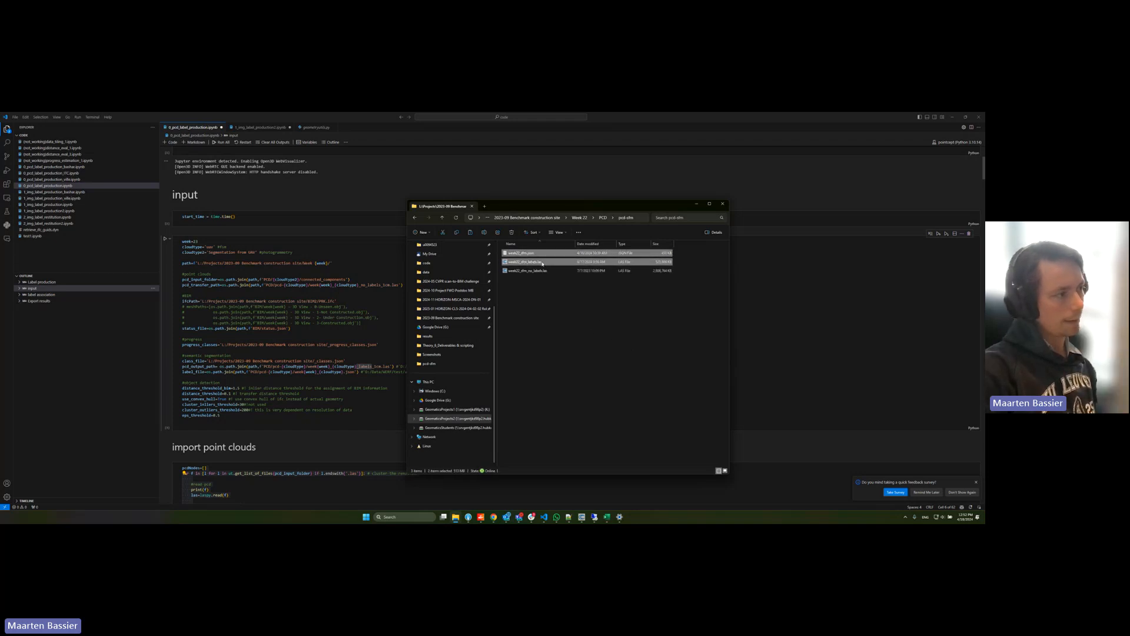
# Step: Return to the notebook in VS Code and highlight the label_file path and the object detection threshold parameters
pyautogui.click(183, 327)
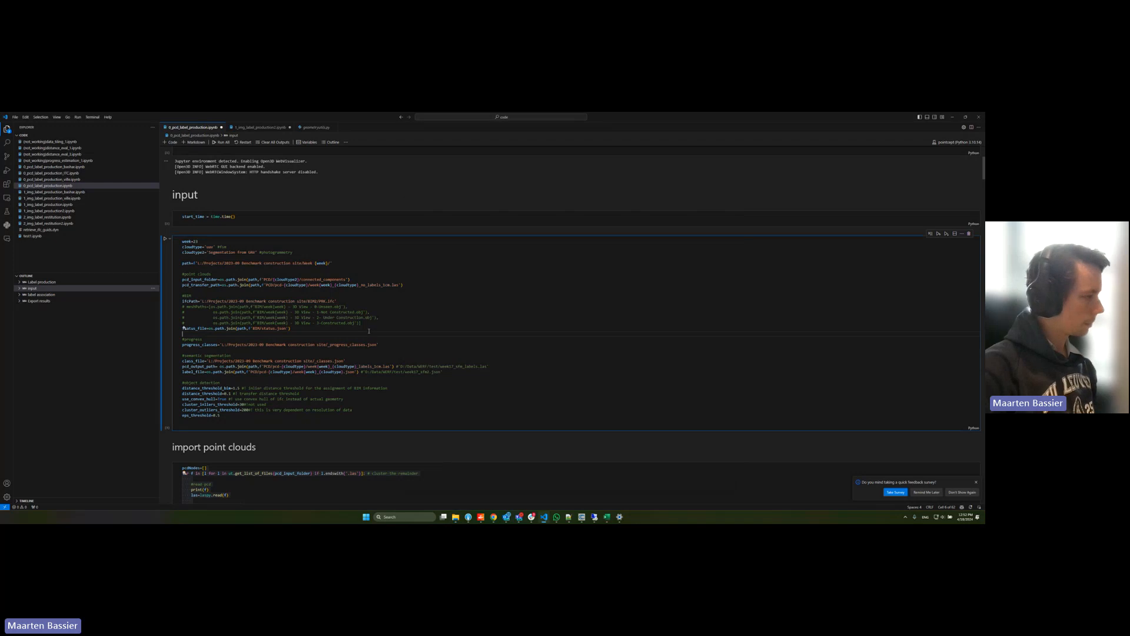
pyautogui.moveTo(187, 372); pyautogui.dragTo(358, 372)
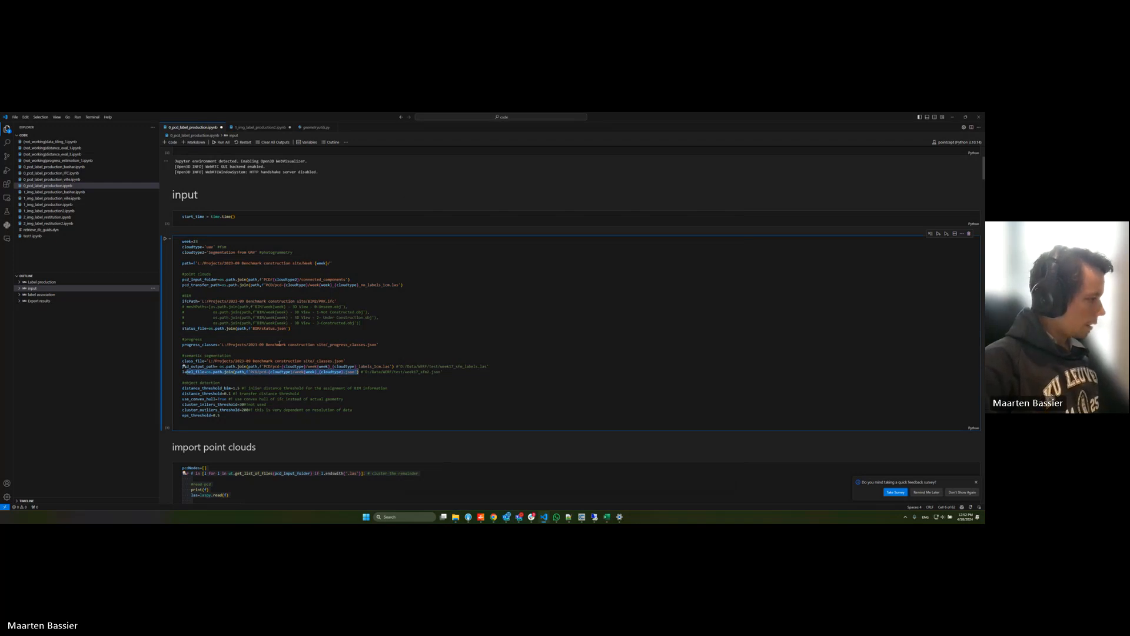
pyautogui.tripleClick(267, 372)
pyautogui.scroll(-2, 265, 372)
pyautogui.doubleClick(255, 346)
pyautogui.moveTo(252, 341); pyautogui.dragTo(221, 372)
pyautogui.scroll(-3, 254, 346)
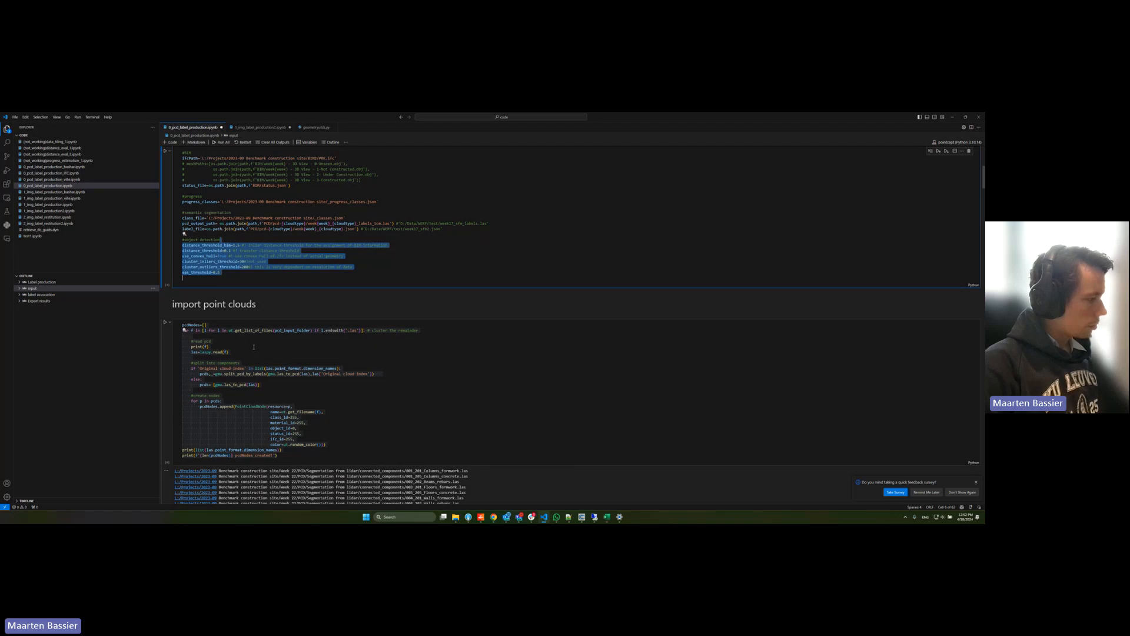
# Step: Review the import point clouds cell and highlight the per-class LAS files listed in its output
pyautogui.scroll(-2, 254, 346)
pyautogui.click(323, 243)
pyautogui.scroll(-1, 322, 265)
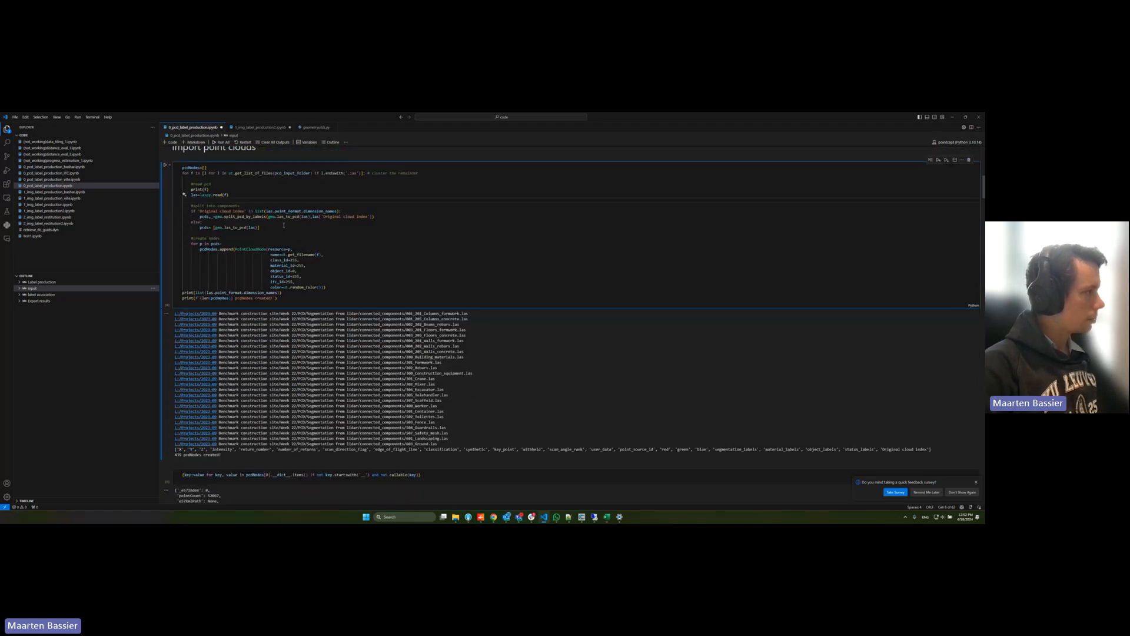
pyautogui.moveTo(313, 312); pyautogui.dragTo(381, 439)
pyautogui.scroll(-10, 312, 326)
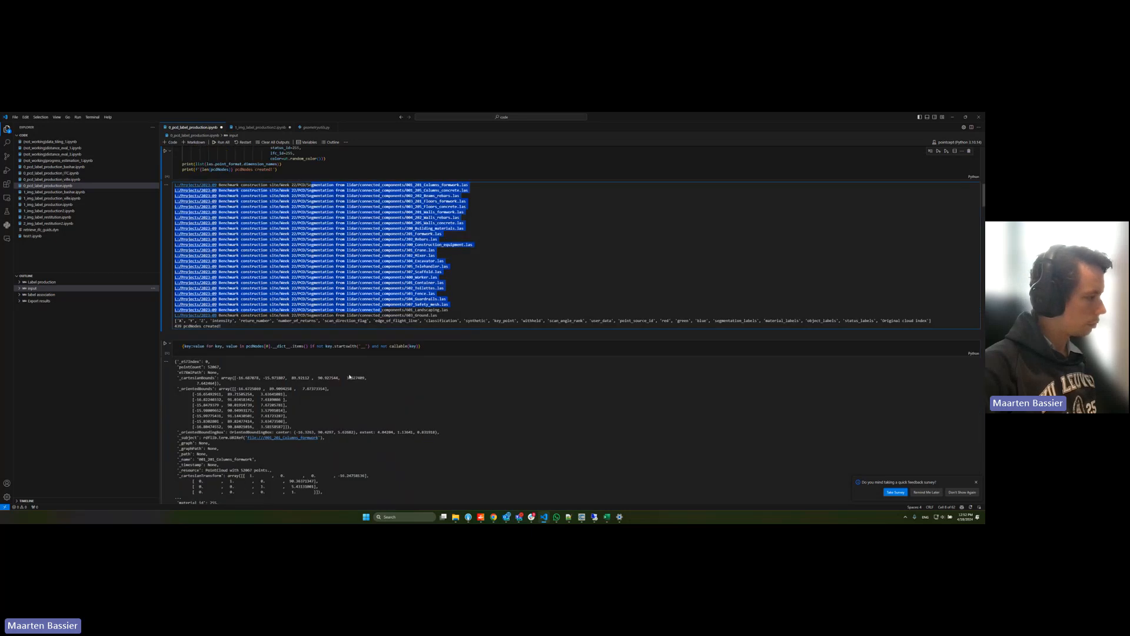
pyautogui.moveTo(313, 248); pyautogui.dragTo(325, 275)
# Step: Highlight the import classes code and the code that adds segmentation classes to pcdNodes
pyautogui.scroll(-3, 321, 283)
pyautogui.moveTo(308, 320); pyautogui.dragTo(309, 380)
pyautogui.scroll(-4, 309, 380)
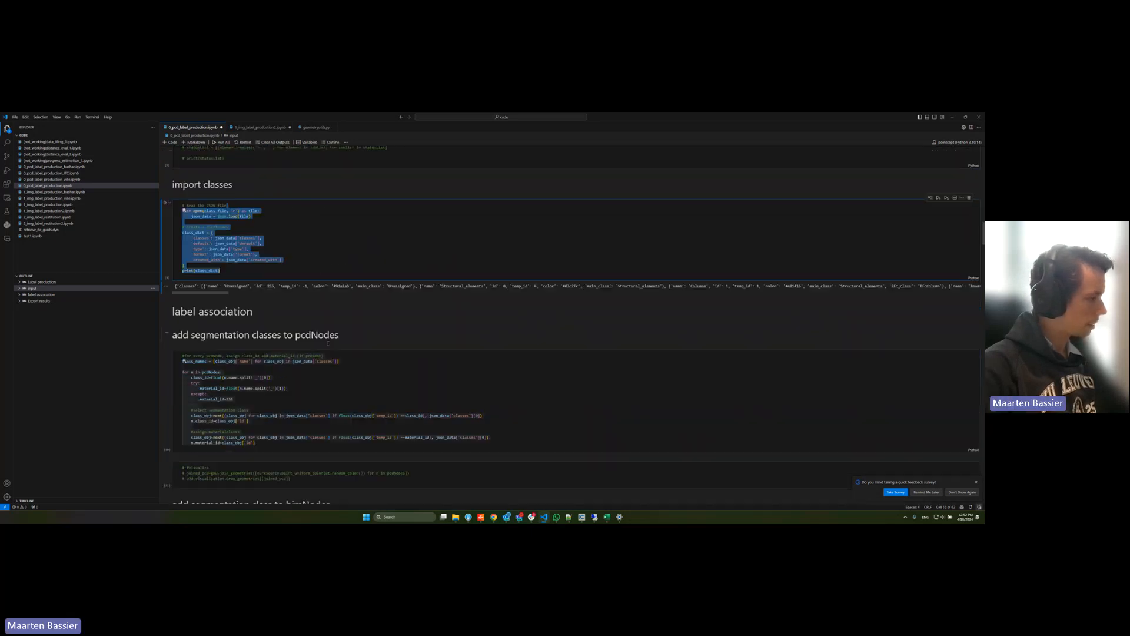
pyautogui.moveTo(263, 327); pyautogui.dragTo(254, 415)
pyautogui.scroll(-3, 321, 357)
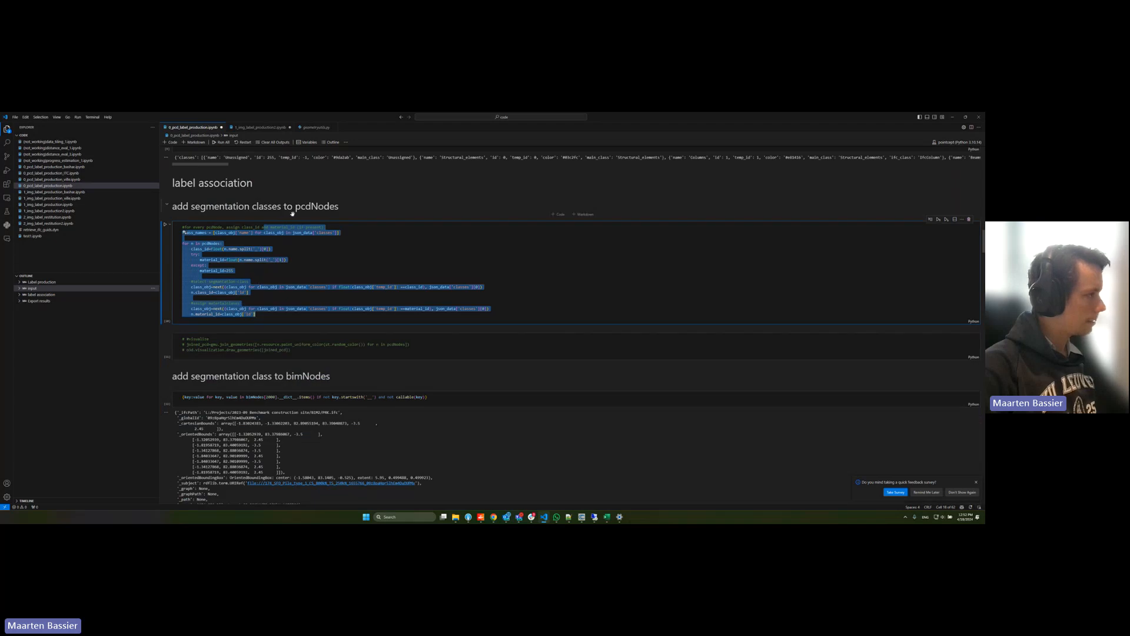
pyautogui.scroll(-5, 343, 279)
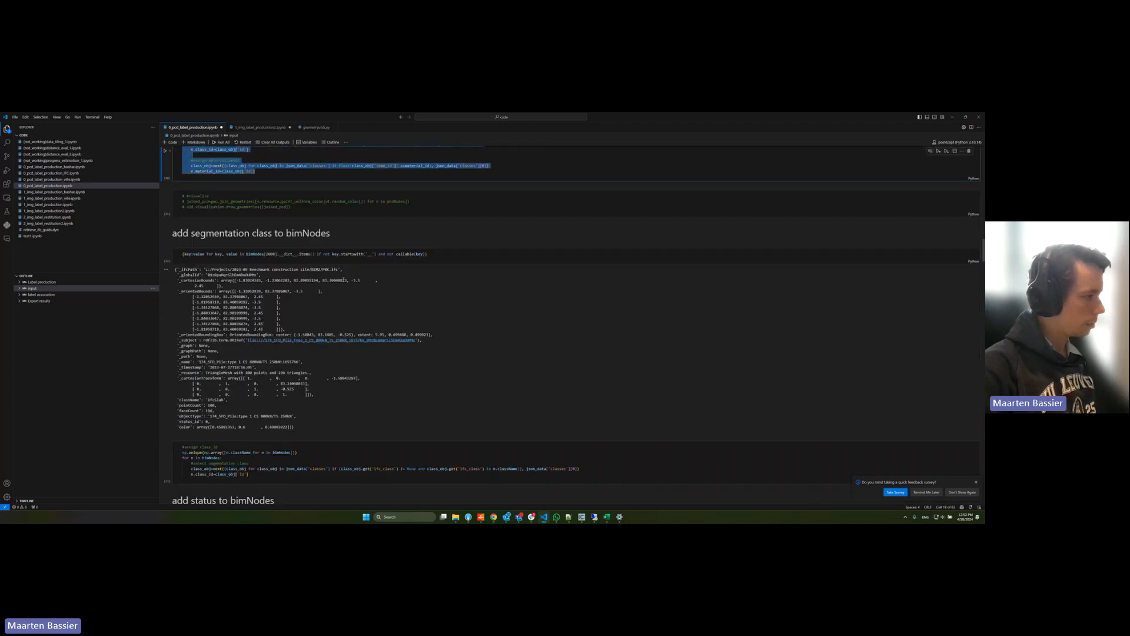
# Step: Review the bimNodes class assignment and highlight the code that sets each bimNode's construction status from the status file
pyautogui.scroll(-4, 343, 279)
pyautogui.moveTo(183, 272); pyautogui.dragTo(352, 397)
pyautogui.scroll(-3, 329, 296)
pyautogui.scroll(-5, 353, 349)
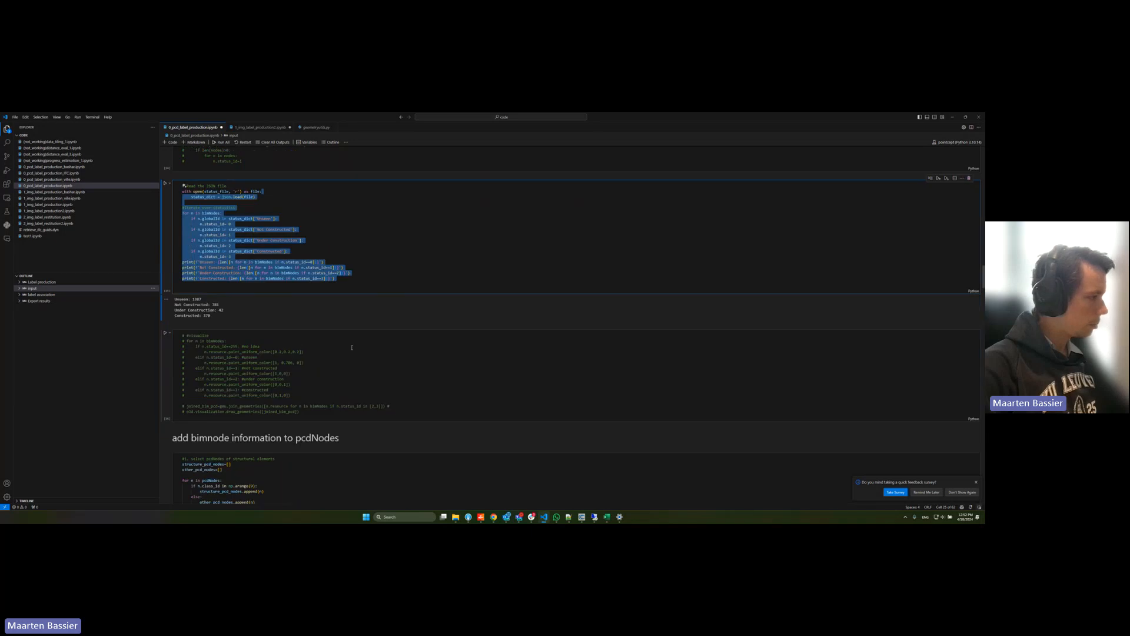
# Step: Examine how structural pcdNodes are selected and subdivided with BIM information in the section adding bimnode information to pcdNodes
pyautogui.moveTo(355, 348); pyautogui.dragTo(327, 405)
pyautogui.scroll(-2, 342, 344)
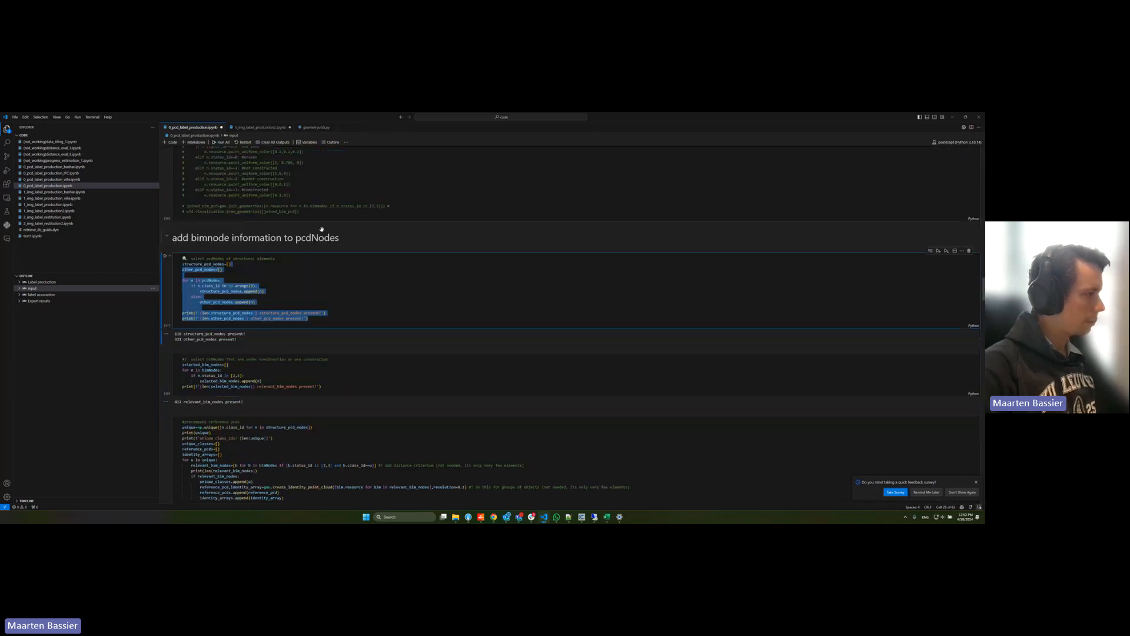
pyautogui.scroll(-7, 394, 301)
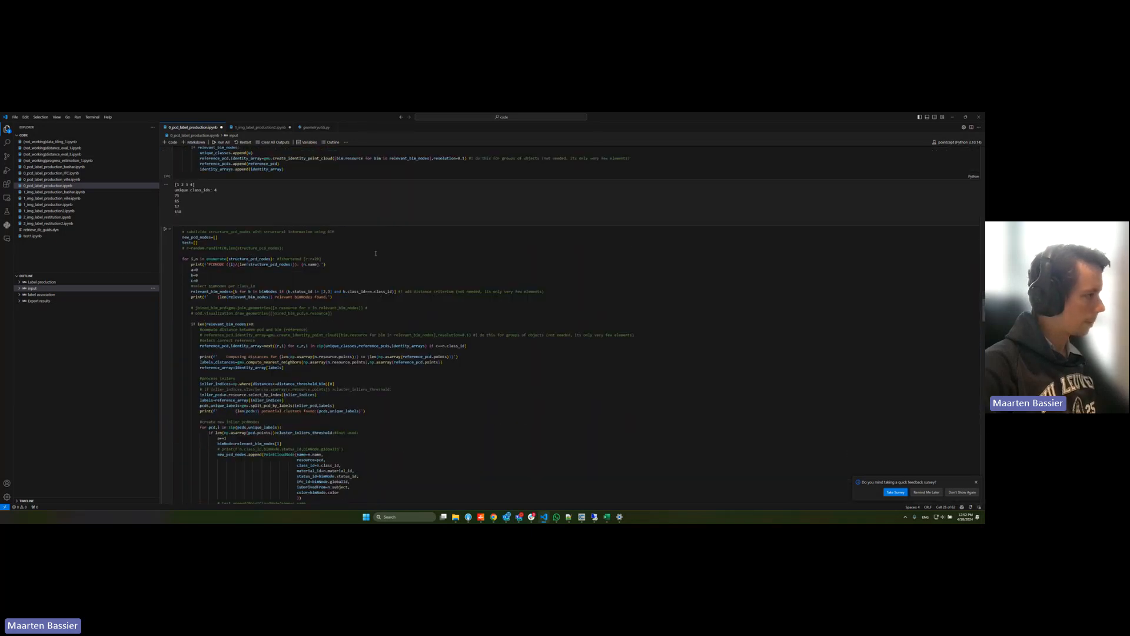
pyautogui.moveTo(183, 254); pyautogui.dragTo(408, 408)
pyautogui.scroll(-4, 408, 407)
pyautogui.moveTo(182, 255); pyautogui.dragTo(402, 418)
pyautogui.scroll(-5, 375, 351)
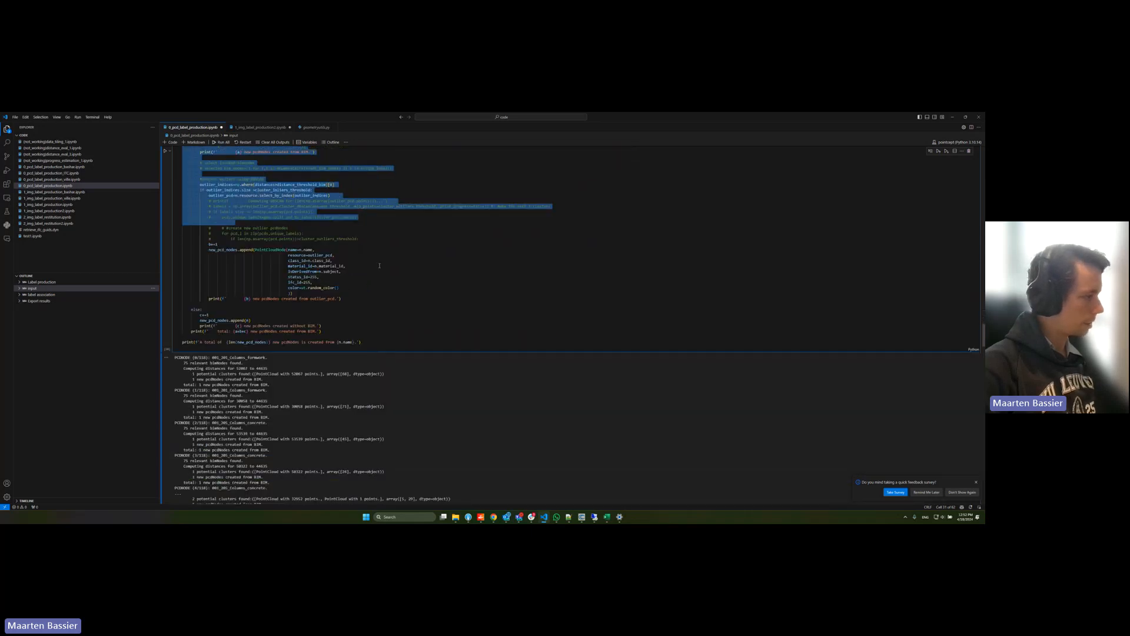
# Step: Examine the outlier pcdNode creation code and highlight the potential clusters found for the first columns formwork node in the output
pyautogui.moveTo(379, 261); pyautogui.dragTo(385, 340)
pyautogui.click(384, 331)
pyautogui.moveTo(181, 363); pyautogui.dragTo(298, 381)
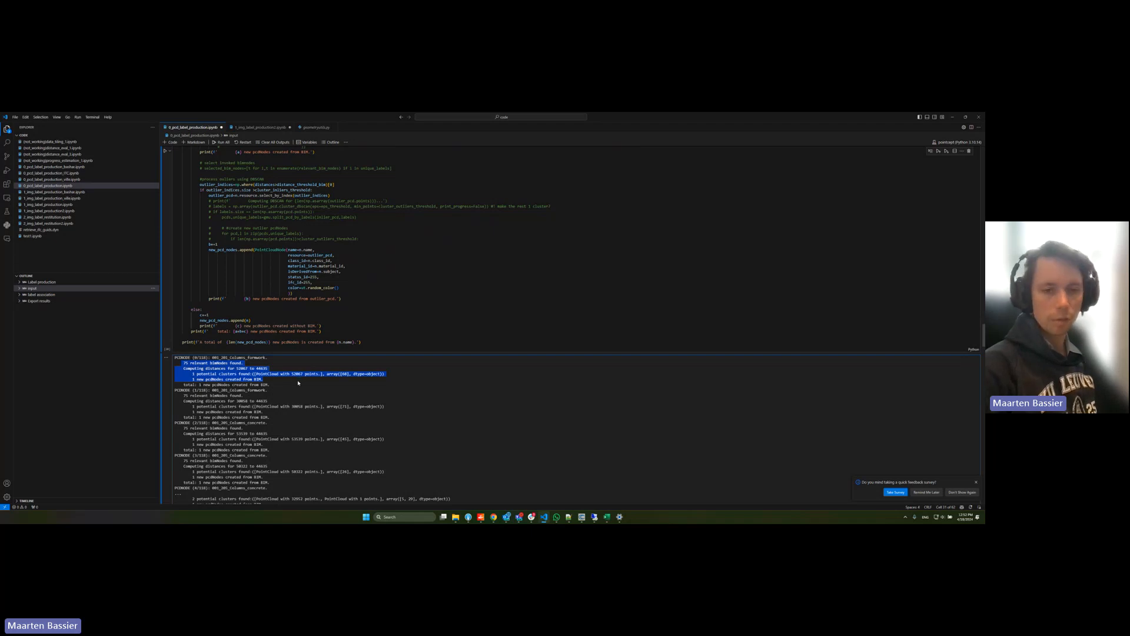
pyautogui.moveTo(204, 373); pyautogui.dragTo(326, 381)
pyautogui.scroll(-3, 360, 323)
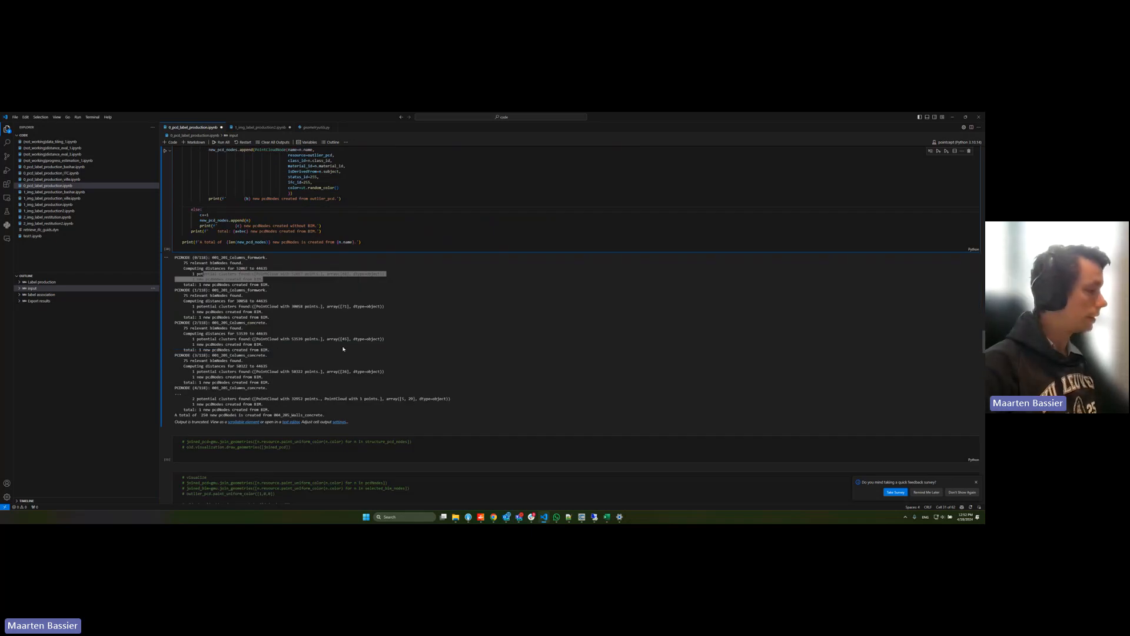
# Step: Review the cells that reduce new_pcd_nodes and combine them with the other nodes into total_pcd_nodes
pyautogui.scroll(-3, 341, 325)
pyautogui.scroll(-8, 340, 325)
pyautogui.moveTo(251, 216); pyautogui.dragTo(285, 293)
pyautogui.scroll(-1, 285, 293)
pyautogui.scroll(-9, 286, 293)
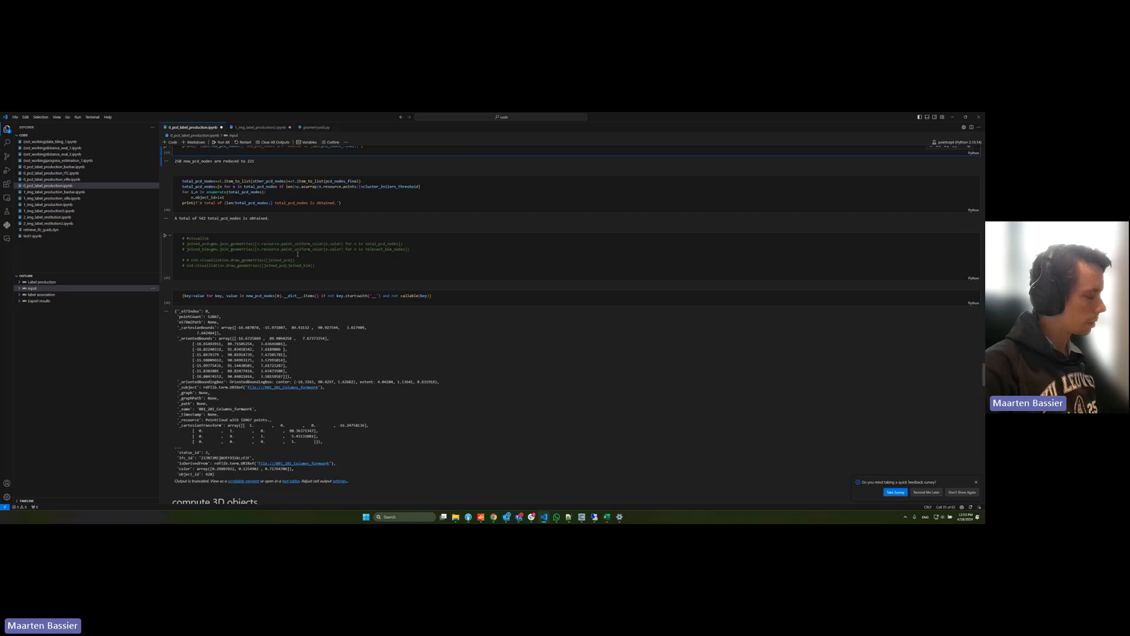
# Step: Review the compute 3D objects section and highlight the loop filling the segmentation, material, object and status label arrays
pyautogui.scroll(-3, 298, 258)
pyautogui.moveTo(259, 231); pyautogui.dragTo(336, 356)
pyautogui.scroll(-3, 336, 298)
pyautogui.scroll(-4, 336, 298)
pyautogui.moveTo(183, 292); pyautogui.dragTo(319, 346)
pyautogui.scroll(-4, 320, 297)
pyautogui.scroll(-3, 319, 298)
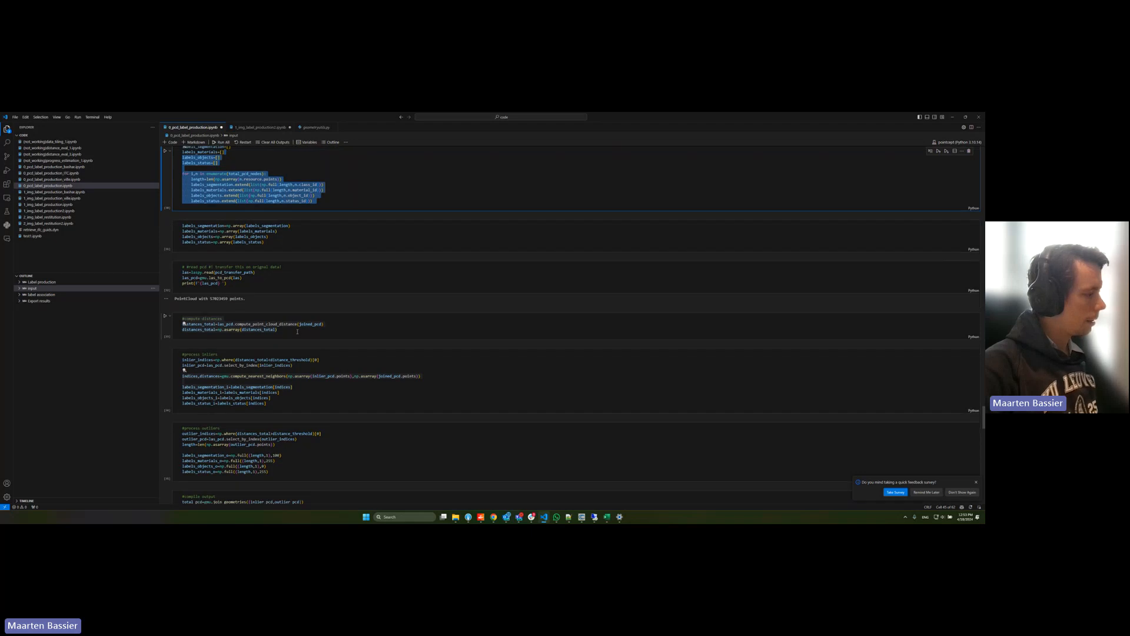
# Step: Highlight the segmentation_labels, material_labels, object_labels and status_labels dimensions in the cell that creates the new LAS file
pyautogui.scroll(-3, 333, 347)
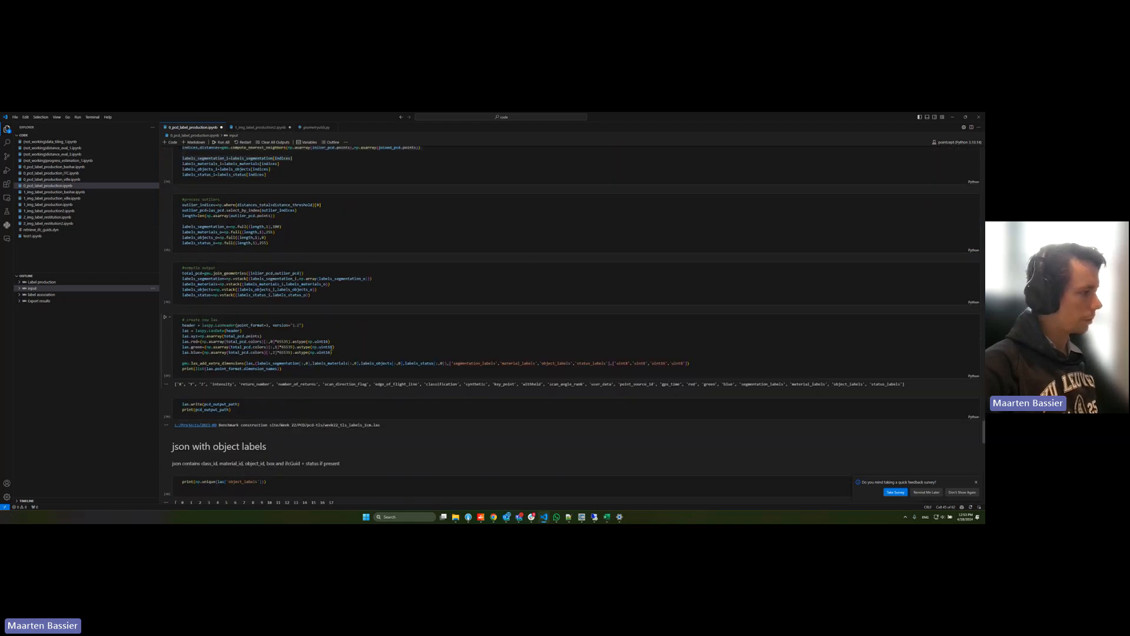
pyautogui.moveTo(452, 363); pyautogui.dragTo(610, 363)
pyautogui.doubleClick(471, 365)
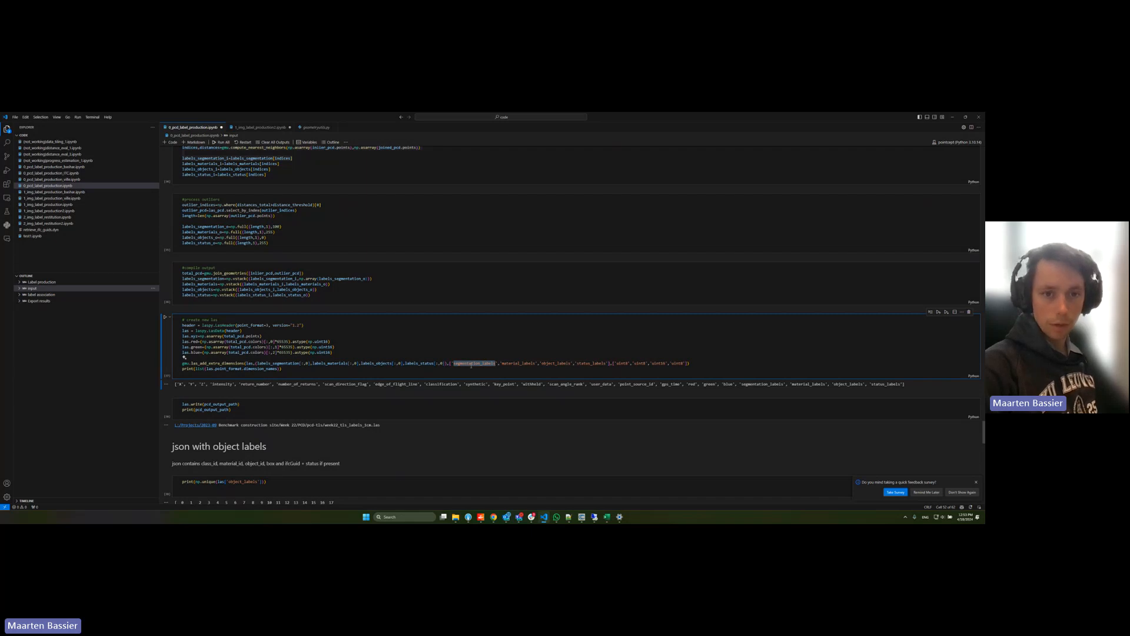
pyautogui.doubleClick(518, 364)
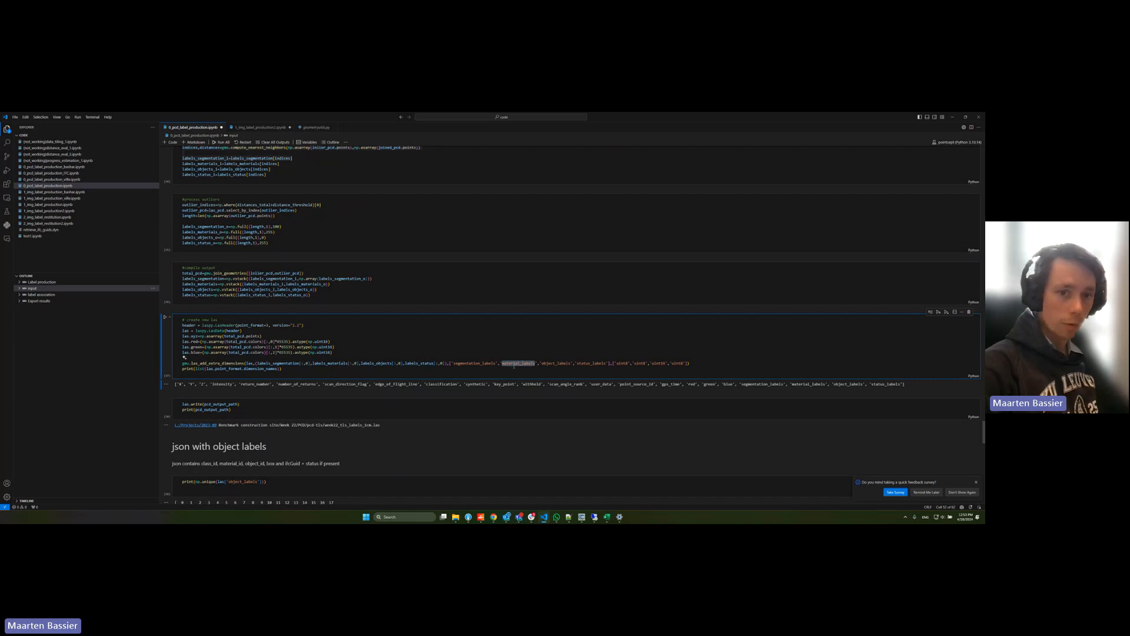
pyautogui.tripleClick(552, 363)
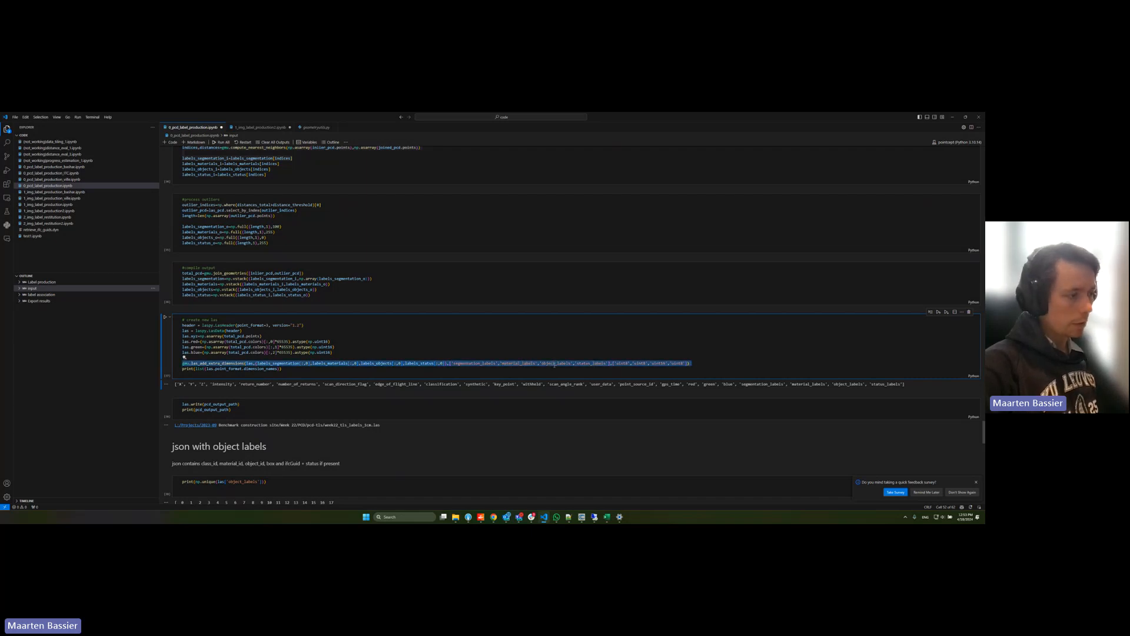
pyautogui.doubleClick(554, 364)
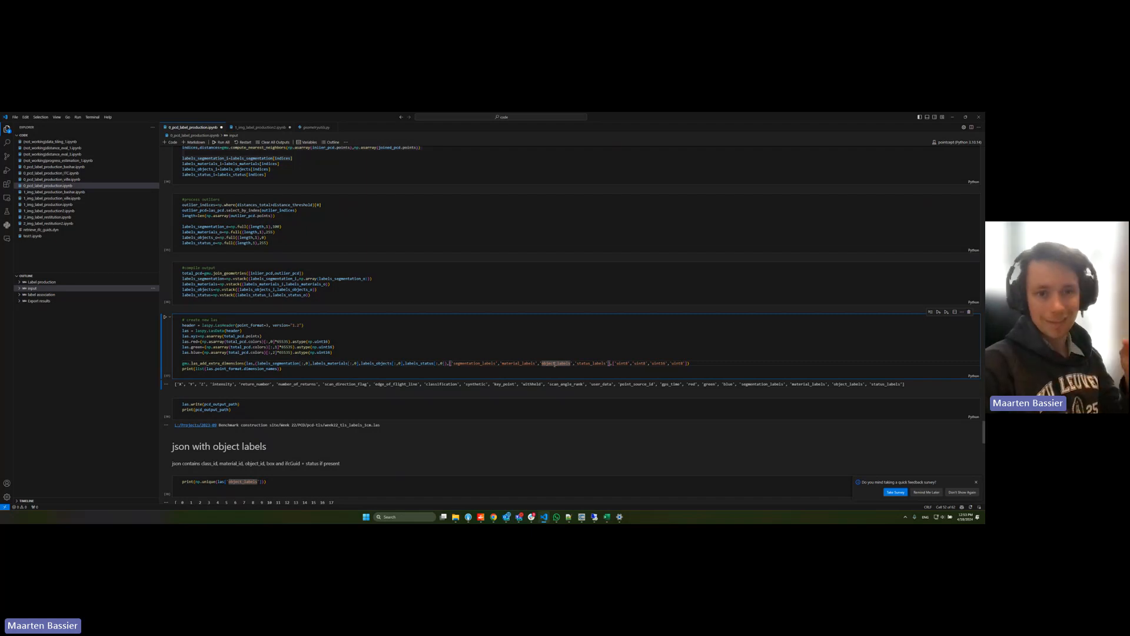
pyautogui.doubleClick(591, 363)
pyautogui.click(560, 358)
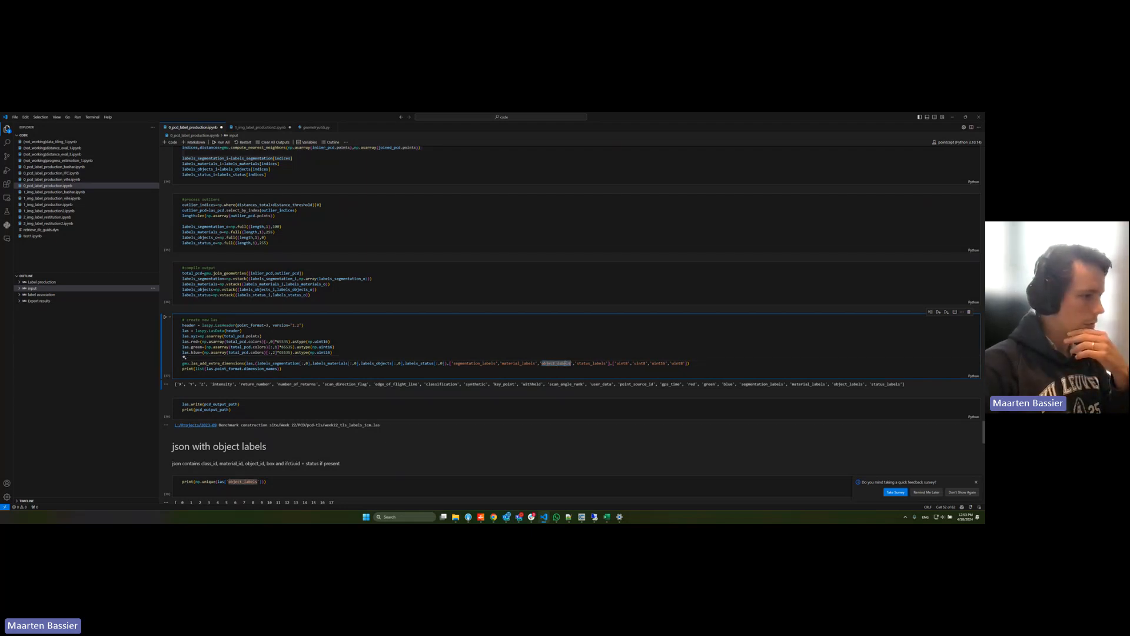
# Step: Highlight the data types assigned to the extra LAS dimensions, including the one for object_labels
pyautogui.scroll(-1, 558, 365)
pyautogui.moveTo(614, 334); pyautogui.dragTo(695, 334)
pyautogui.doubleClick(645, 335)
pyautogui.moveTo(620, 335); pyautogui.dragTo(685, 339)
pyautogui.doubleClick(658, 335)
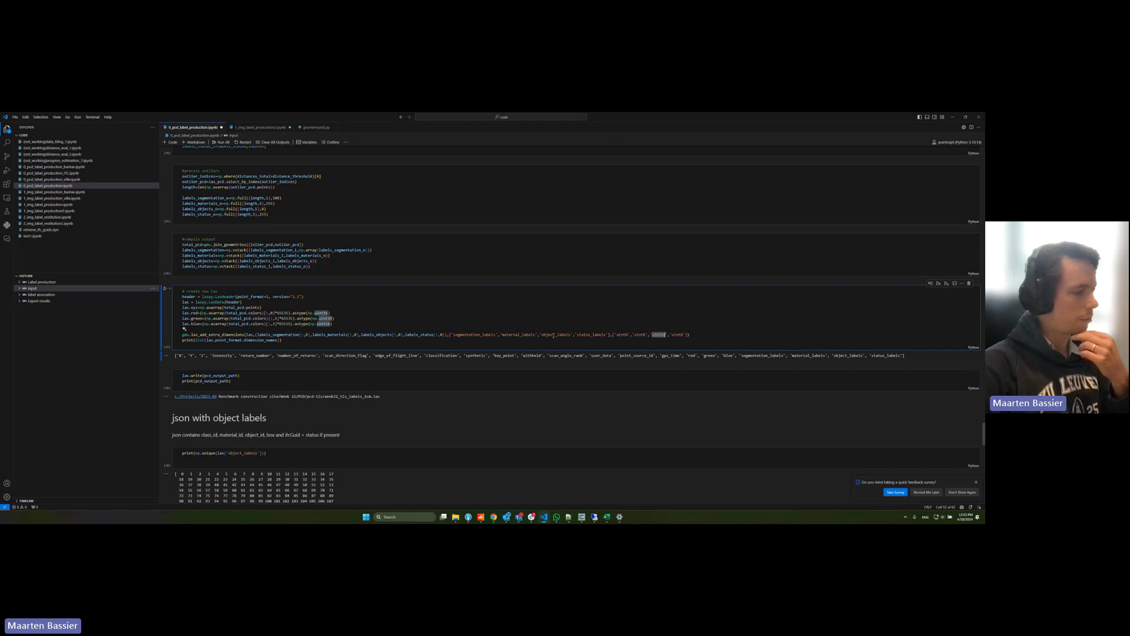
# Step: Examine the JSON object definition, highlighting its name, ids, centroid, dimensions and rotations fields
pyautogui.scroll(-15, 450, 320)
pyautogui.click(253, 267)
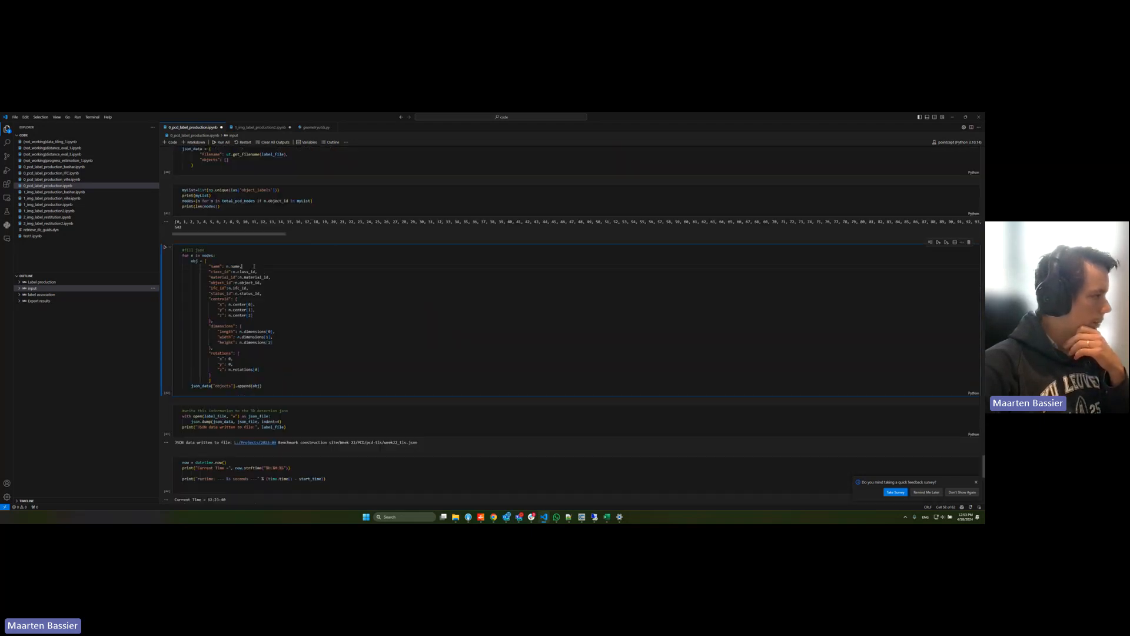
pyautogui.moveTo(254, 266); pyautogui.dragTo(284, 376)
pyautogui.click(285, 369)
pyautogui.moveTo(206, 268)
pyautogui.mouseDown()
pyautogui.moveTo(270, 277)
pyautogui.moveTo(205, 288)
pyautogui.mouseUp()
pyautogui.click(262, 283)
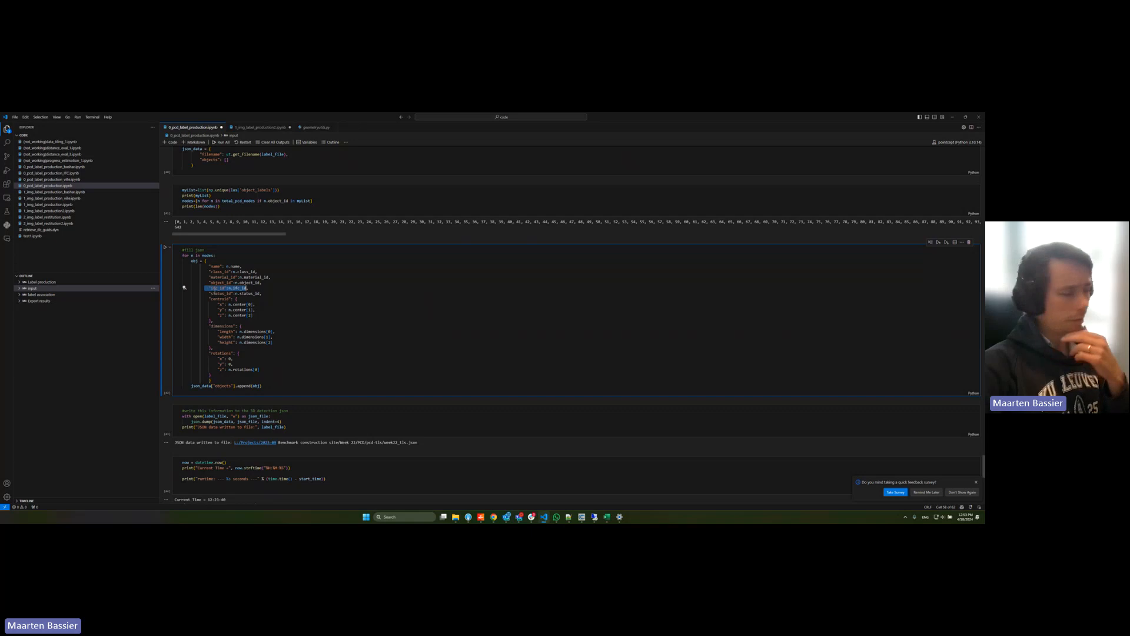
pyautogui.moveTo(207, 294); pyautogui.dragTo(293, 369)
pyautogui.click(304, 360)
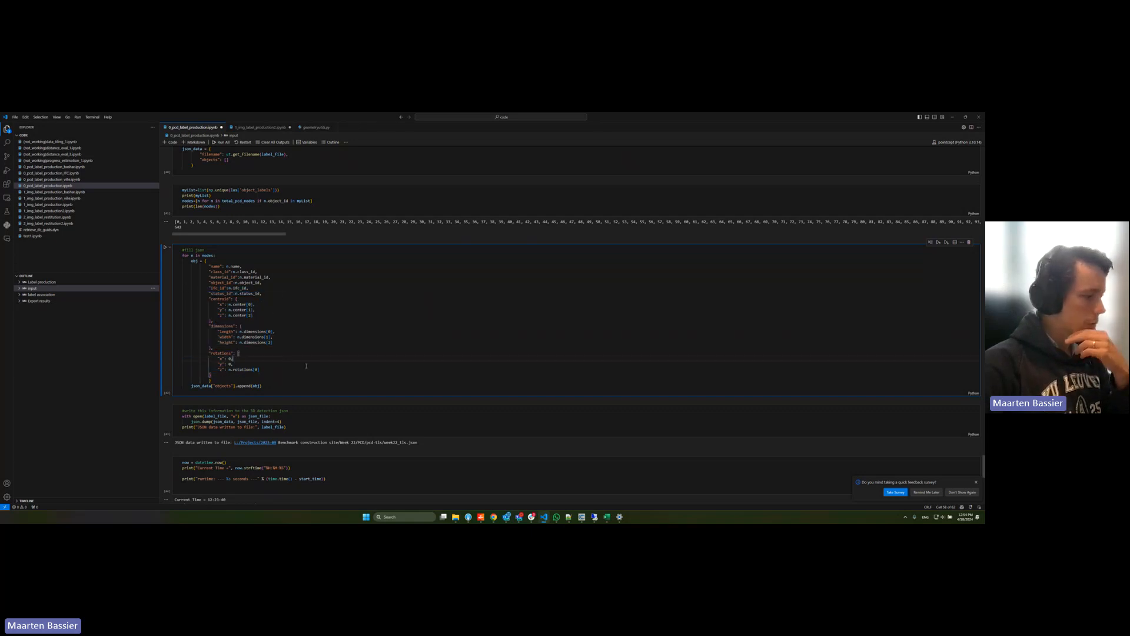
# Step: Switch to File Explorer and open the JSON label file from Week 22's PCD subfolder in Notepad++
pyautogui.click(456, 517)
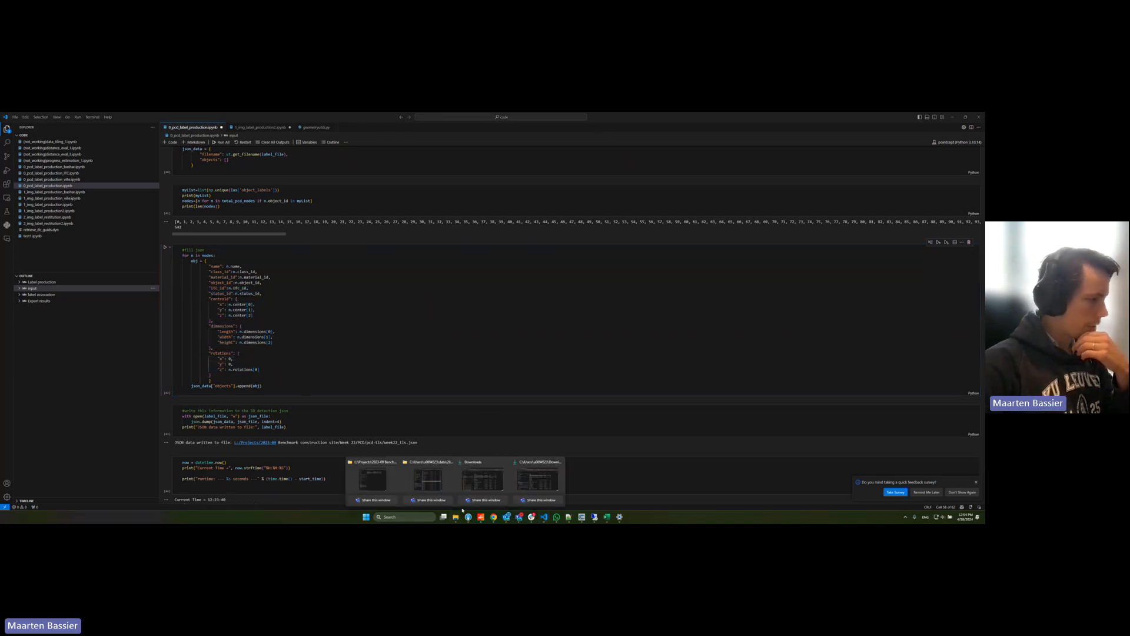
pyautogui.click(392, 483)
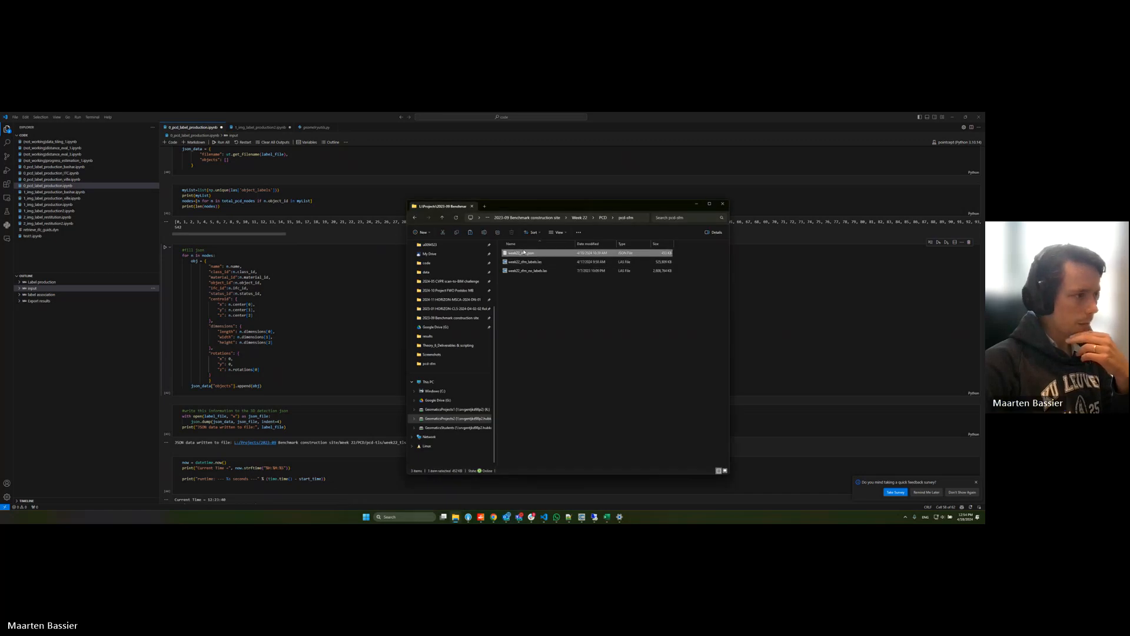
pyautogui.rightClick(525, 253)
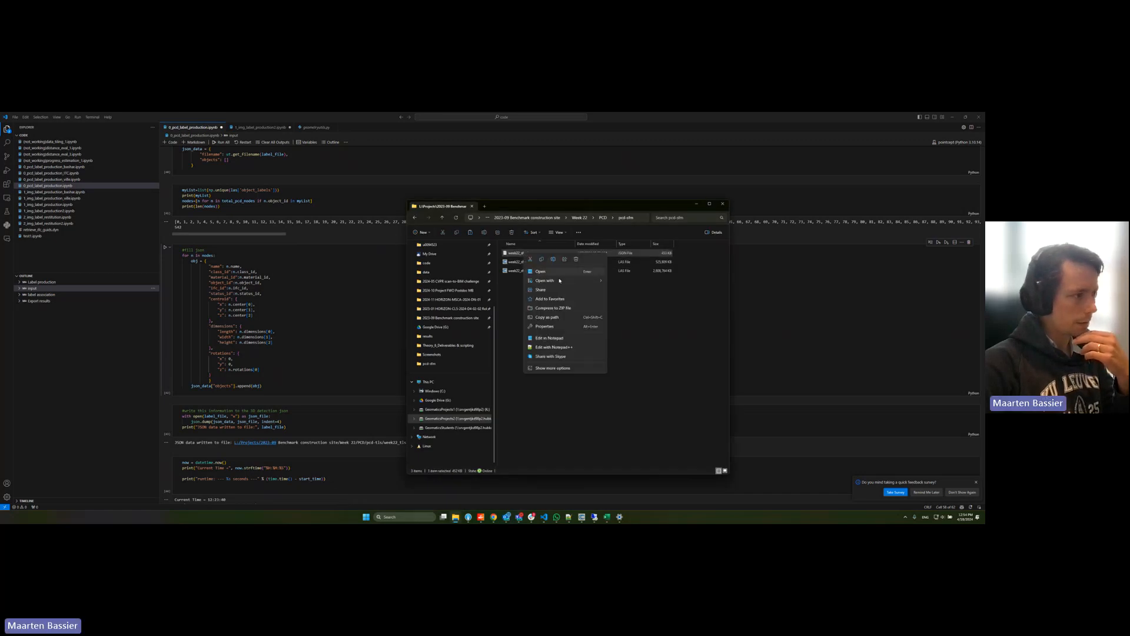
pyautogui.click(553, 346)
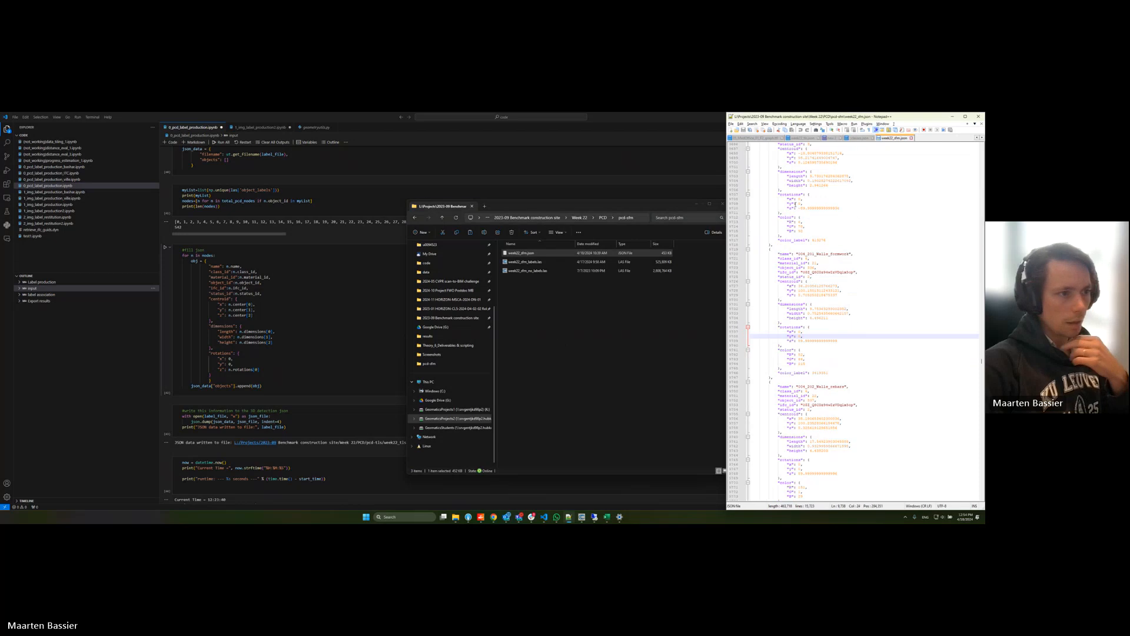
# Step: Highlight the name, class_id, material_id, object_id and ifc_id of a walls formwork object, moving the Notepad++ window beside the notebook code
pyautogui.moveTo(773, 254); pyautogui.dragTo(853, 254)
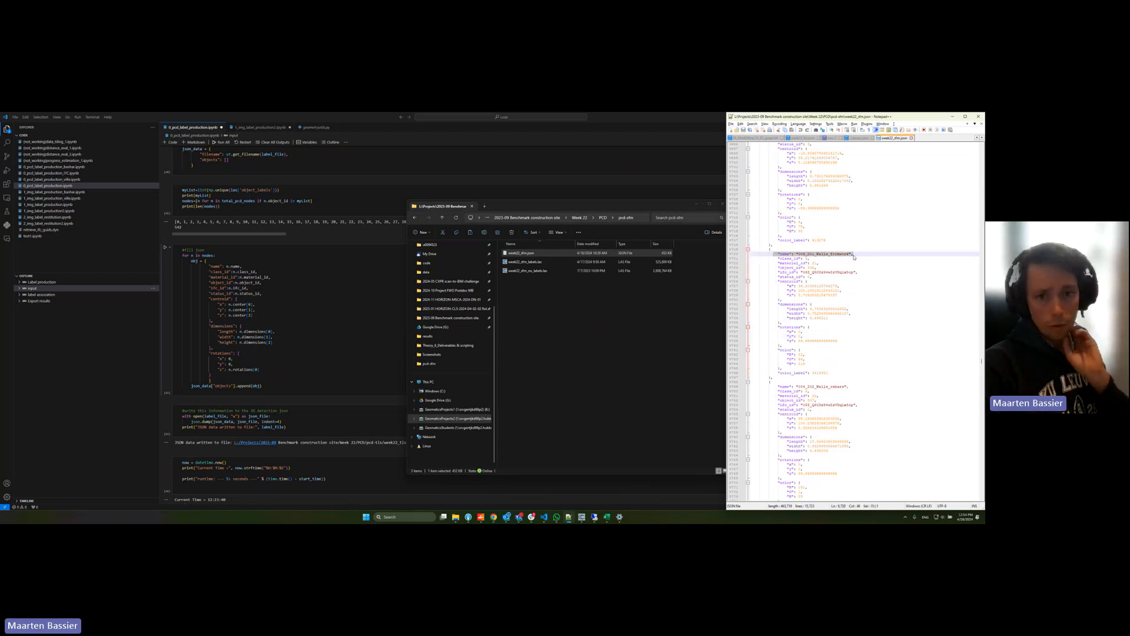
pyautogui.moveTo(798, 254); pyautogui.dragTo(852, 254)
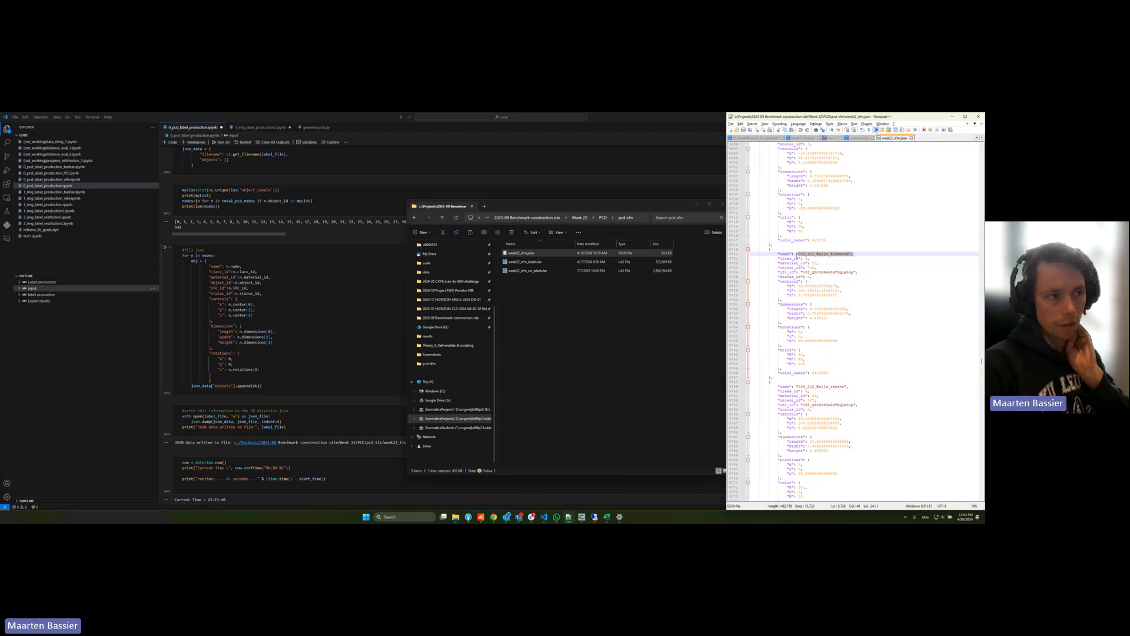
pyautogui.moveTo(778, 259); pyautogui.dragTo(805, 260)
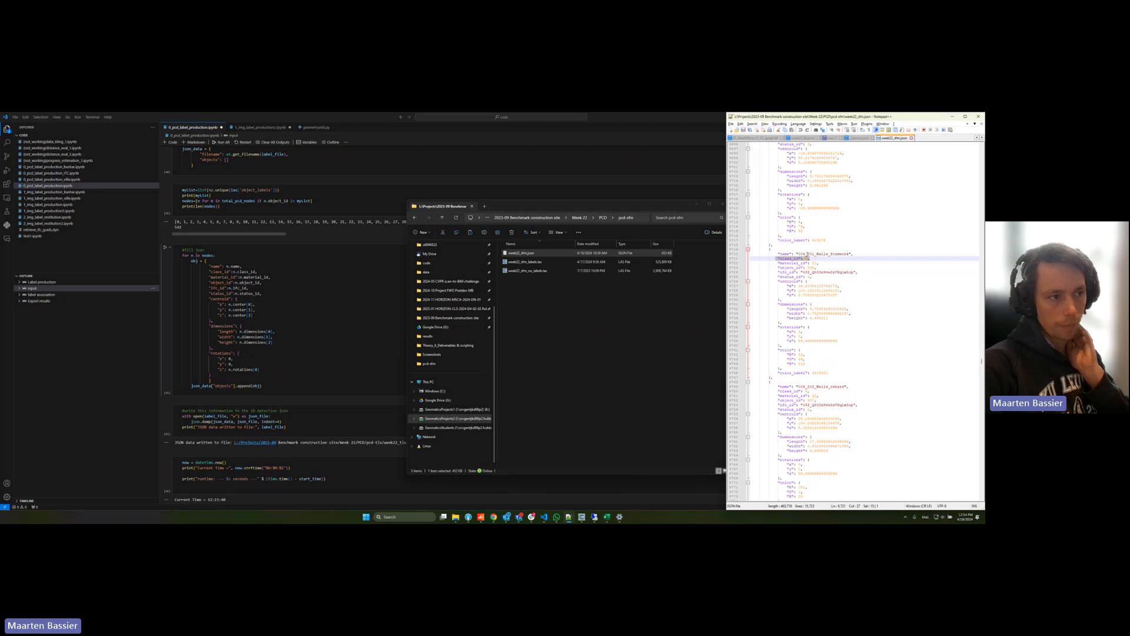
pyautogui.moveTo(820, 118); pyautogui.dragTo(615, 162)
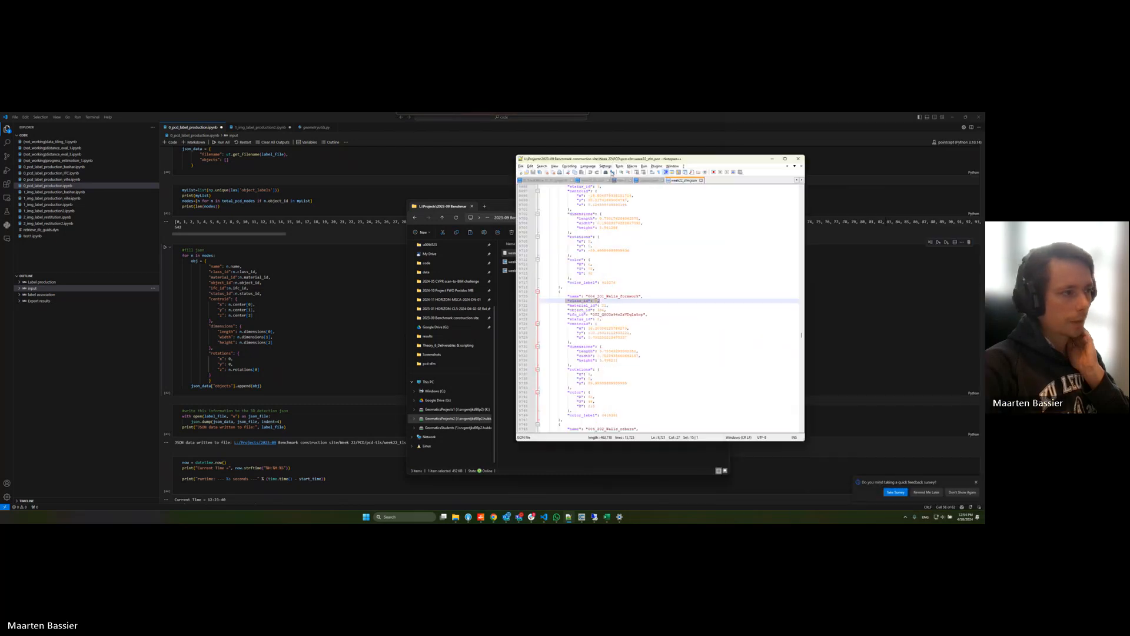
pyautogui.moveTo(568, 305); pyautogui.dragTo(608, 306)
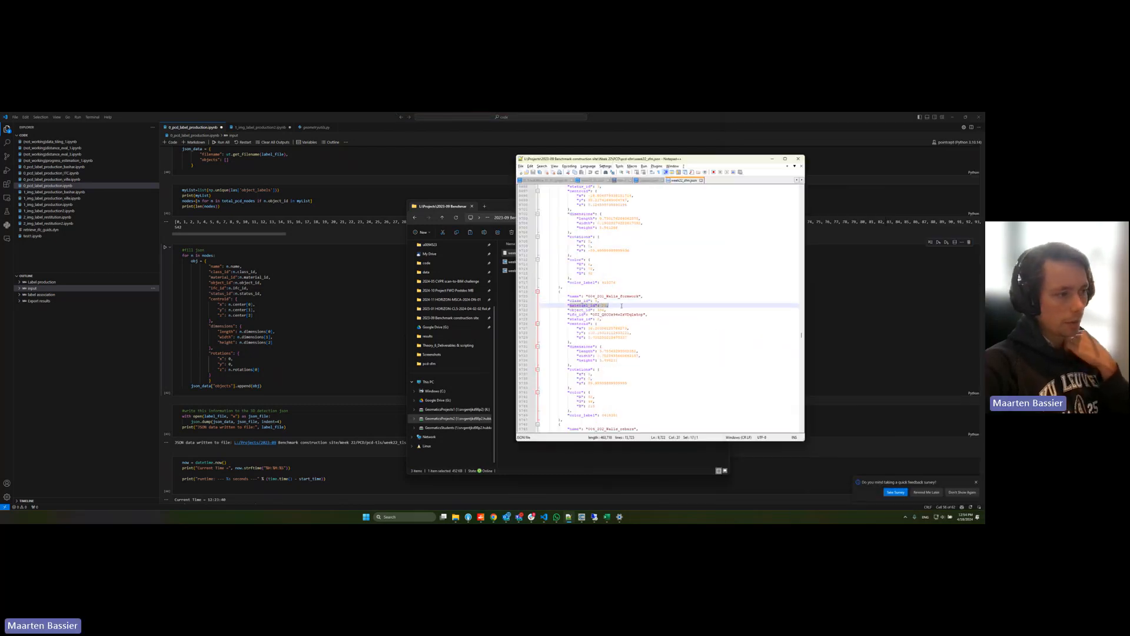
pyautogui.moveTo(569, 310); pyautogui.dragTo(607, 310)
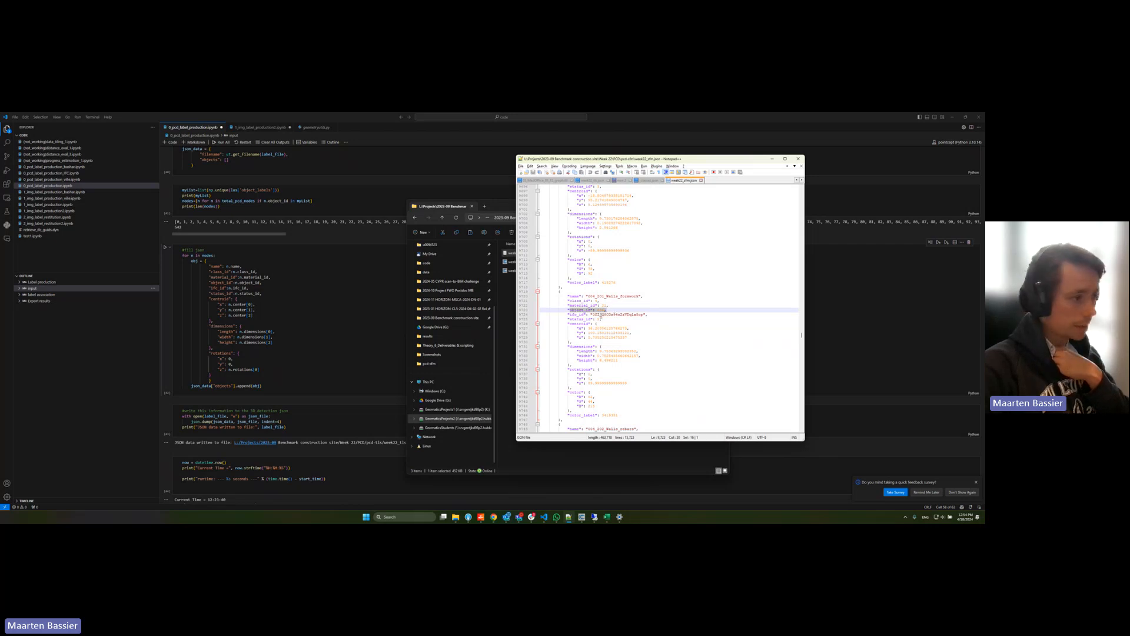
pyautogui.moveTo(570, 314); pyautogui.dragTo(645, 315)
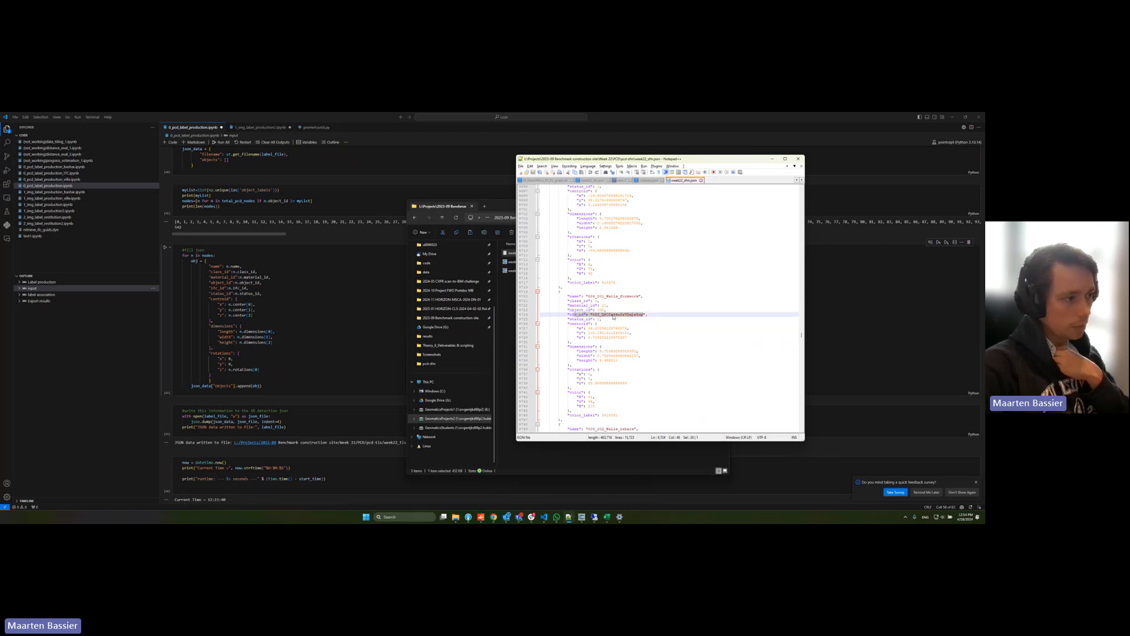
# Step: Highlight the object's status_id, centroid, dimensions and rotations, plus its color and color_label entries
pyautogui.moveTo(568, 319); pyautogui.dragTo(594, 400)
pyautogui.click(601, 391)
pyautogui.scroll(-2, 602, 387)
pyautogui.scroll(-1, 602, 387)
pyautogui.moveTo(568, 351); pyautogui.dragTo(642, 374)
pyautogui.click(641, 371)
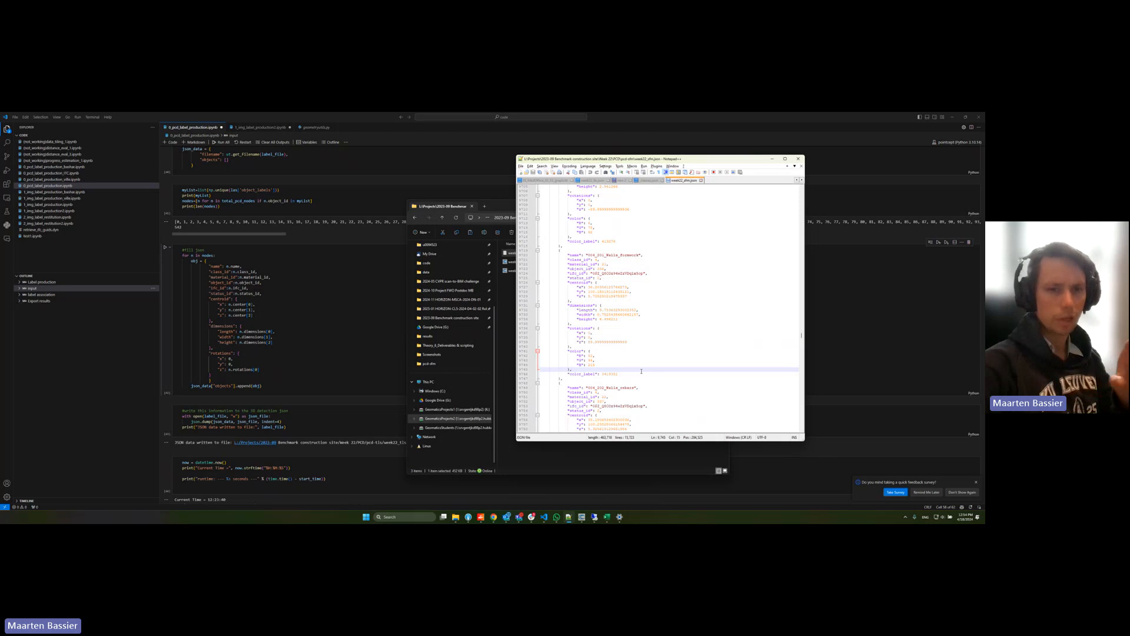
pyautogui.scroll(-3, 641, 371)
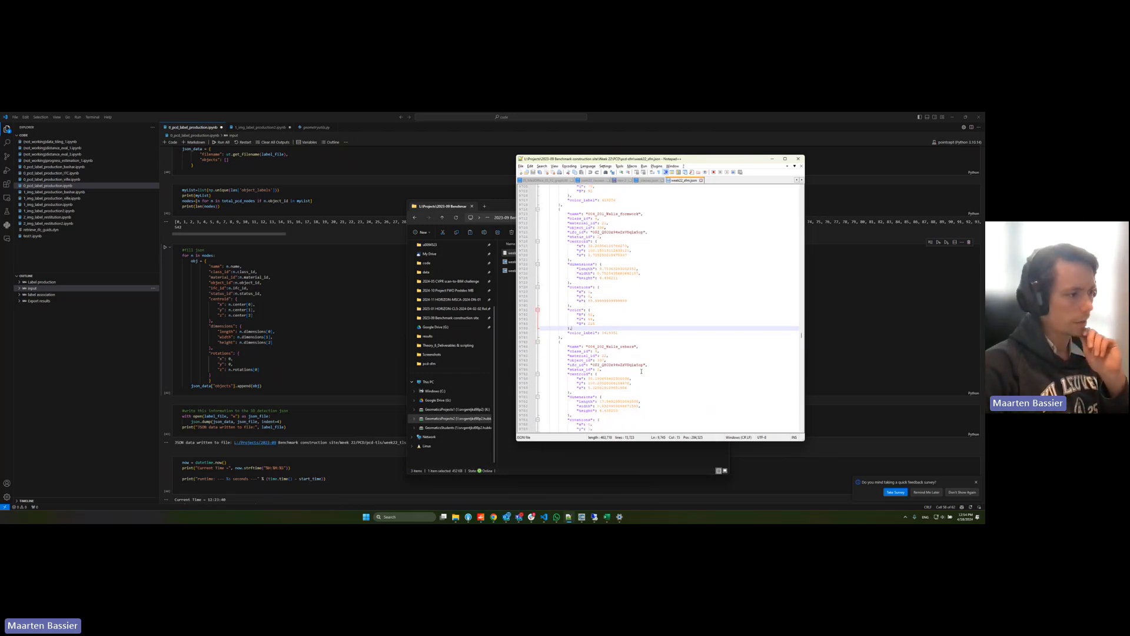